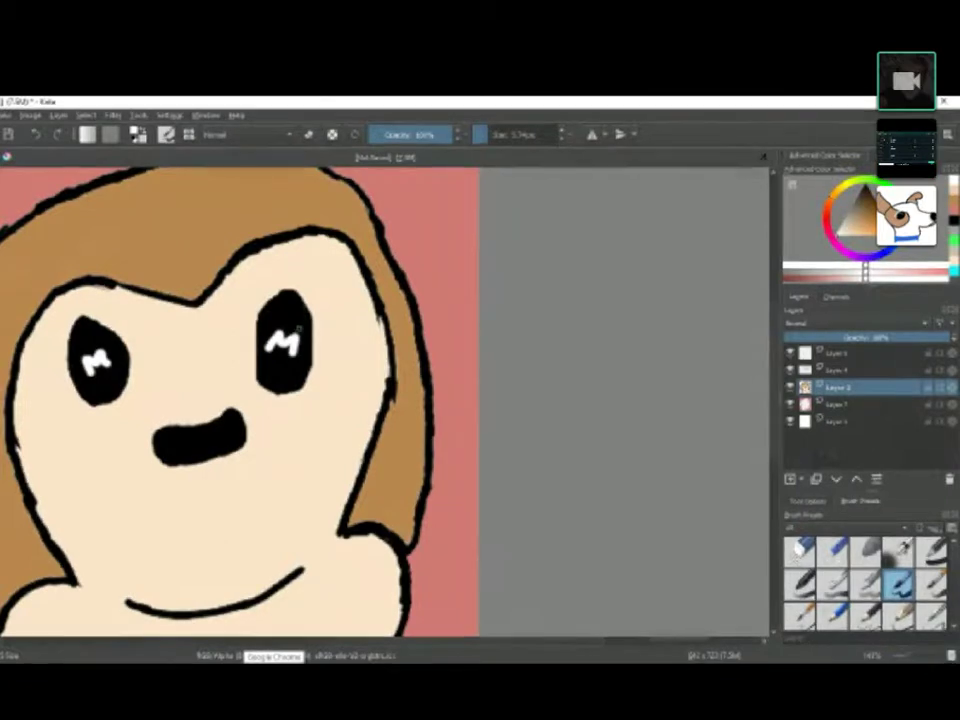
# Step: Inspect the cartoon portrait's face, eyes and hair outlines both close up and as a whole
pyautogui.scroll(-3, 295, 329)
pyautogui.scroll(2, 295, 329)
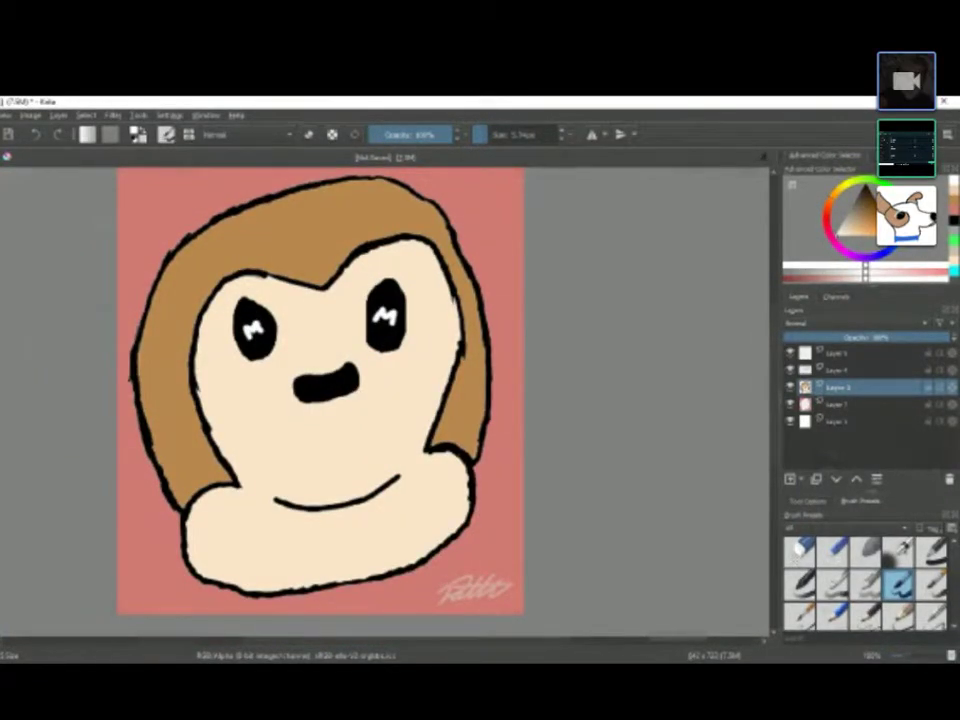
pyautogui.scroll(1, 267, 238)
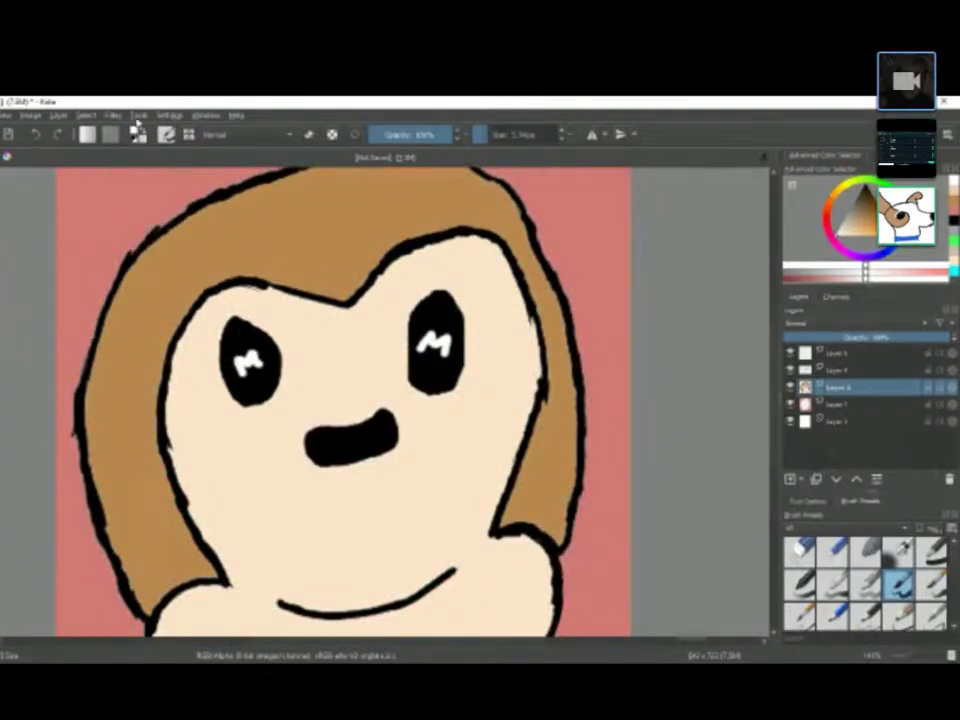
pyautogui.scroll(-1, 262, 265)
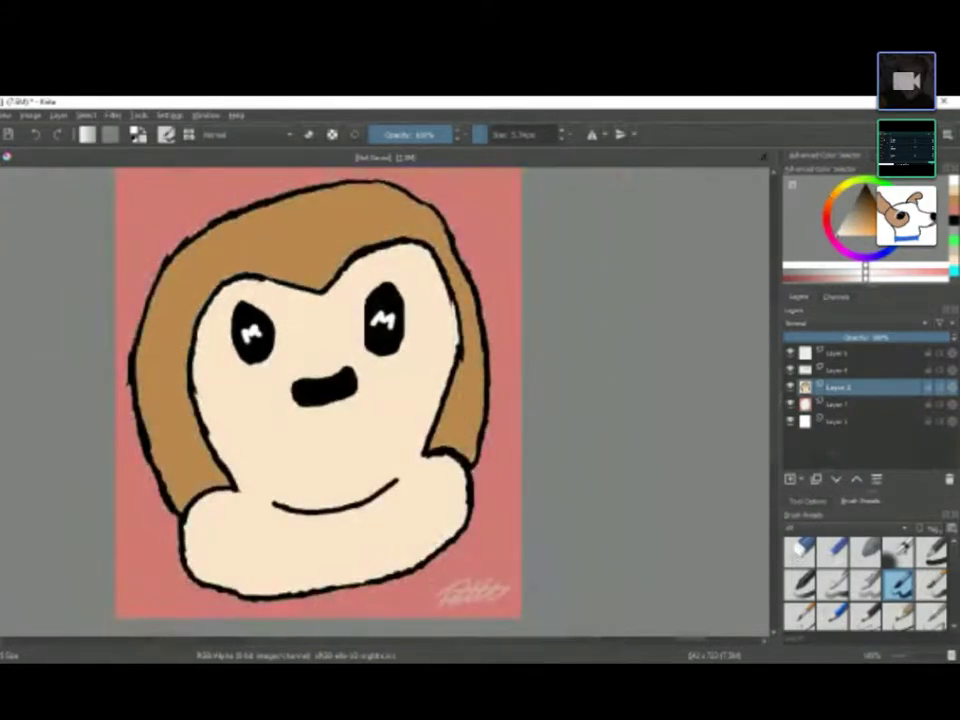
pyautogui.scroll(2, 463, 352)
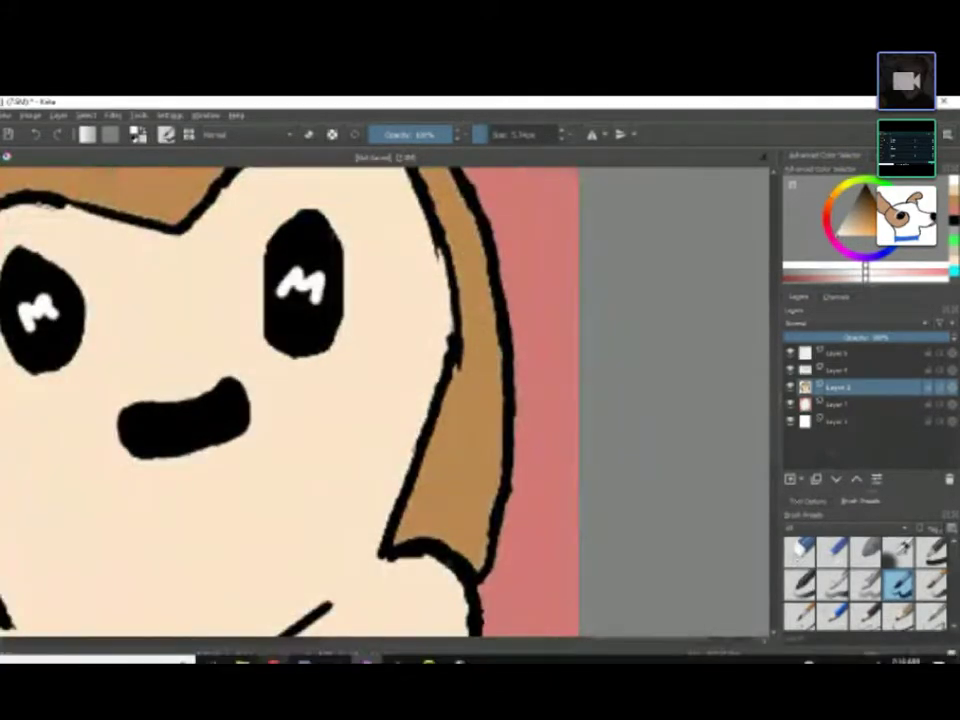
pyautogui.click(317, 657)
pyautogui.click(317, 657)
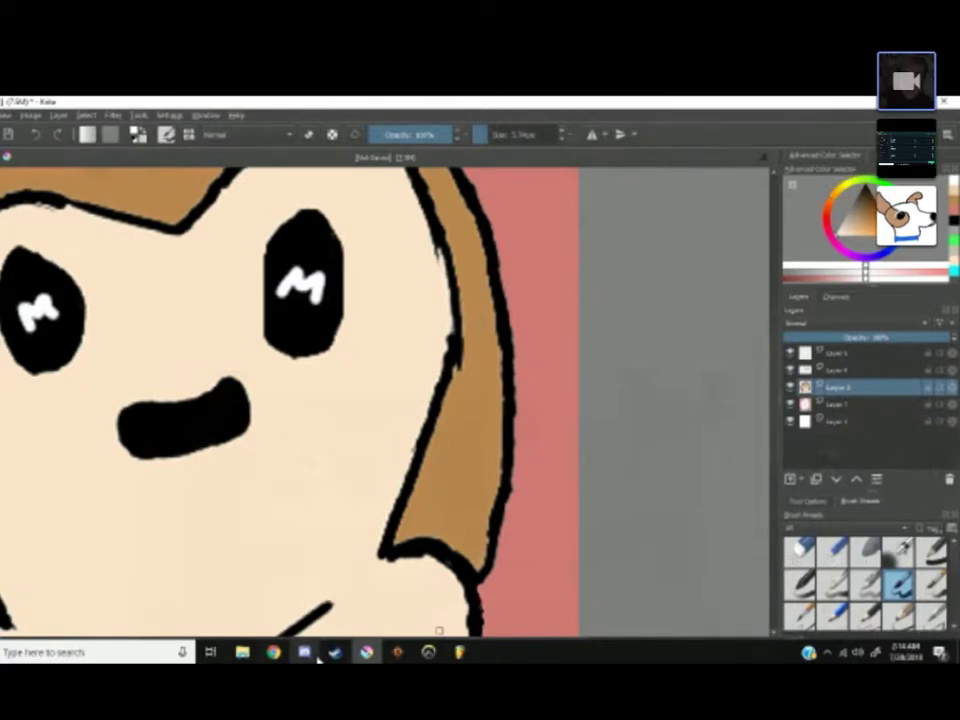
pyautogui.moveTo(330, 657)
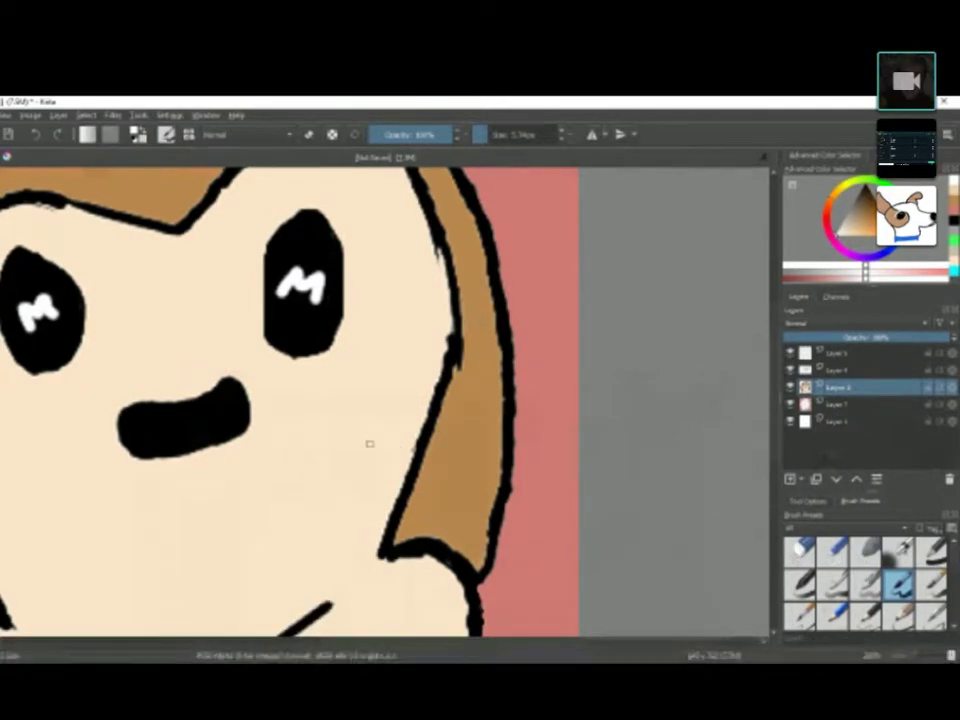
pyautogui.scroll(-2, 369, 443)
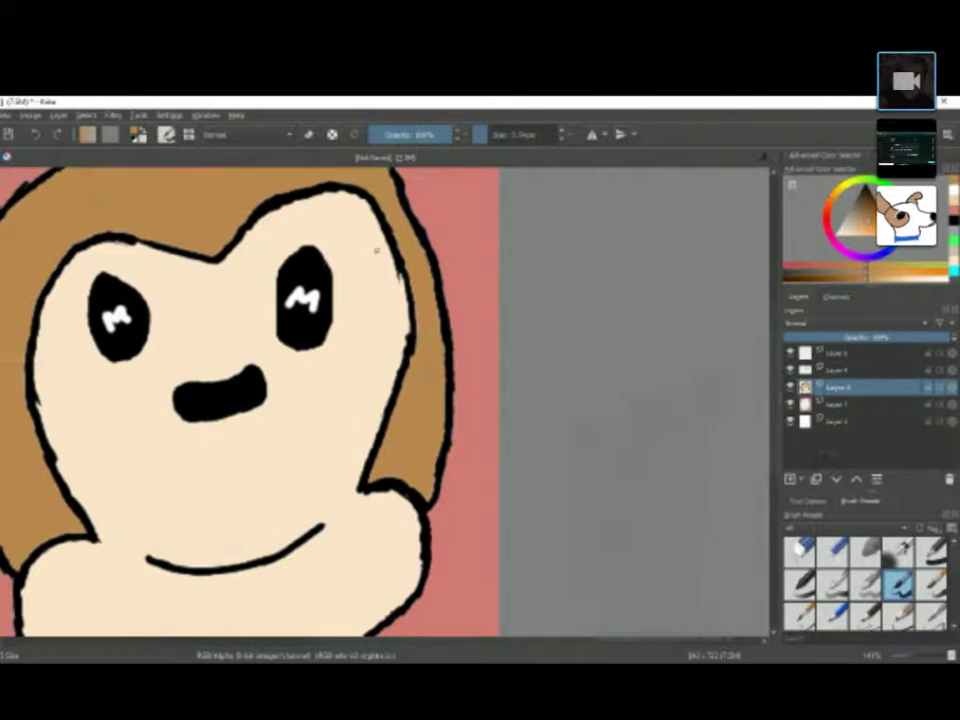
pyautogui.press('-')
pyautogui.press('-')
pyautogui.press('-')
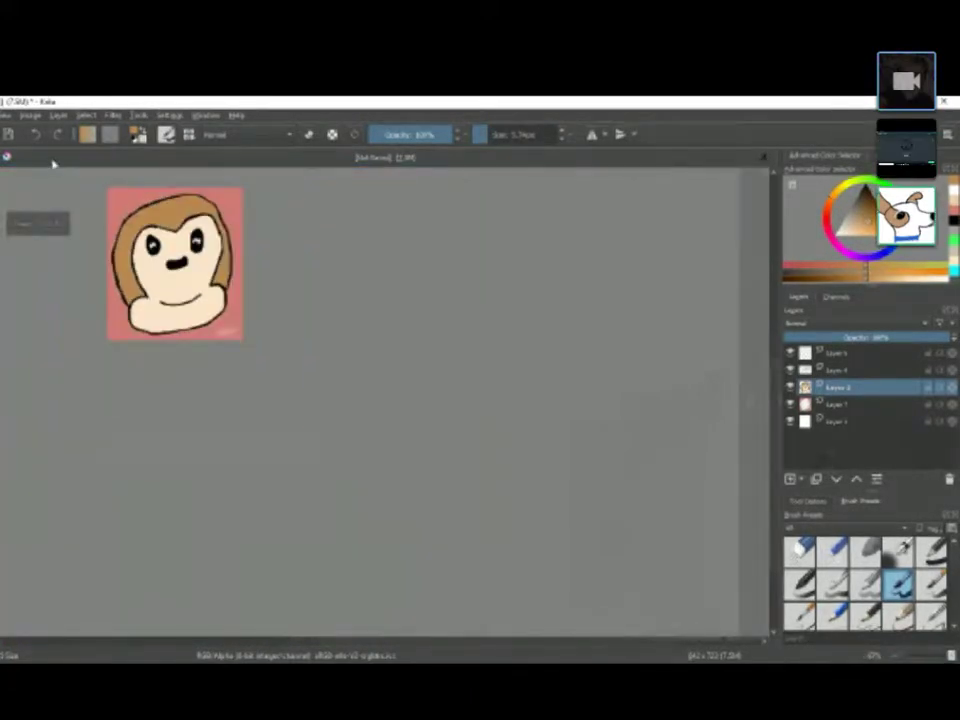
pyautogui.press('+')
pyautogui.press('+')
pyautogui.press('+')
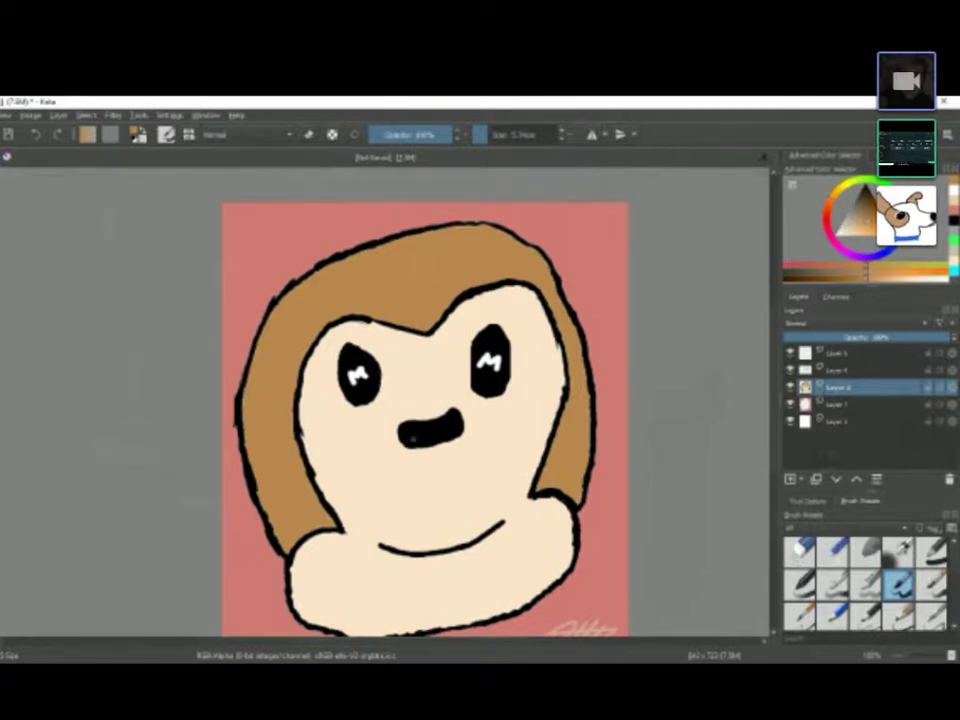
# Step: Sample white from the picture and paint a small white letter C at each end of the black nose
pyautogui.scroll(2, 428, 434)
pyautogui.scroll(2, 428, 434)
pyautogui.keyDown('ctrl'); pyautogui.click(373, 404); pyautogui.keyUp('ctrl')
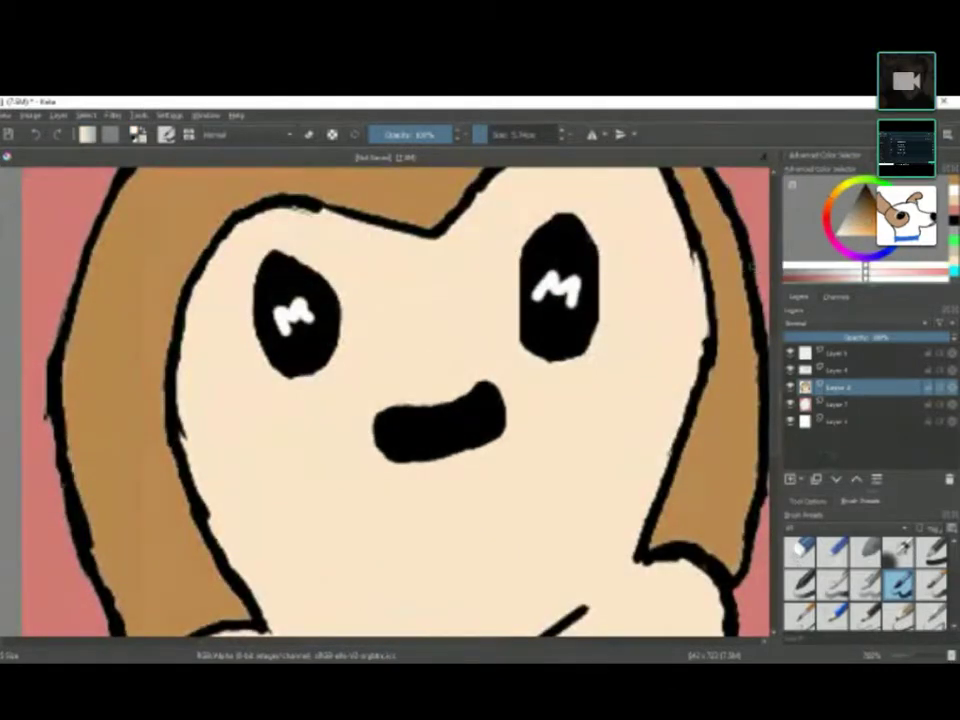
pyautogui.click(409, 430)
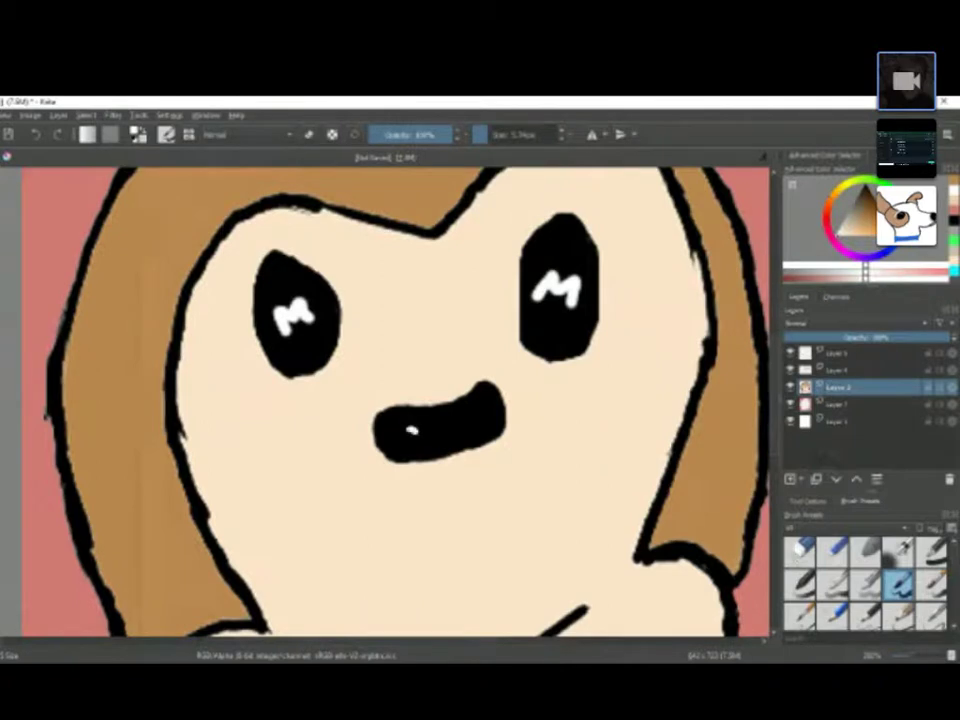
pyautogui.moveTo(412, 430); pyautogui.dragTo(410, 446)
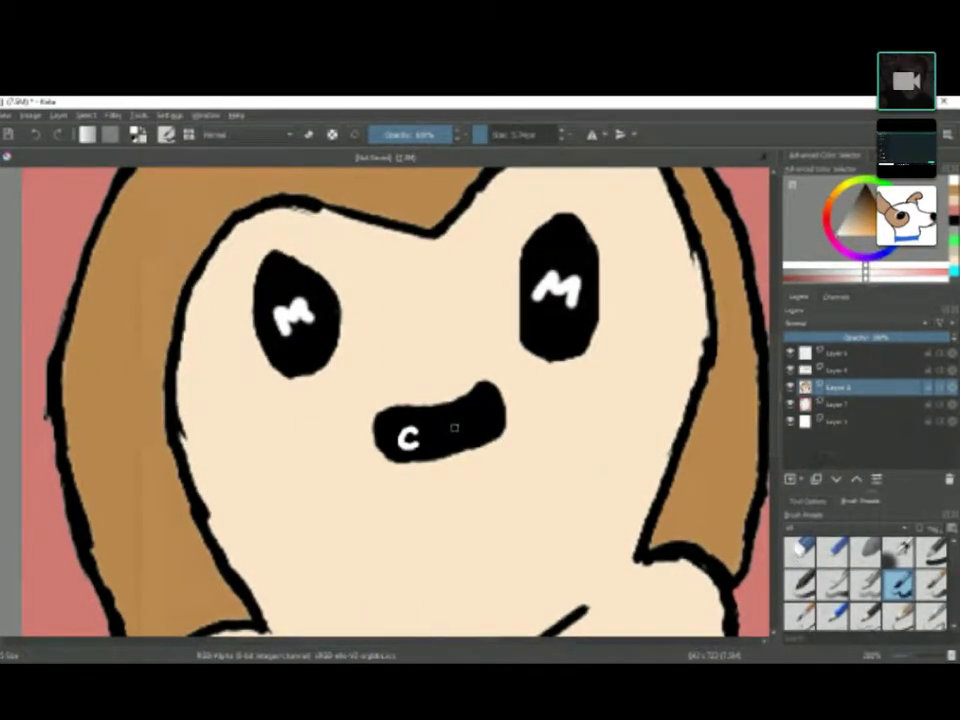
pyautogui.moveTo(477, 418)
pyautogui.mouseDown()
pyautogui.moveTo(468, 424)
pyautogui.moveTo(480, 431)
pyautogui.mouseUp()
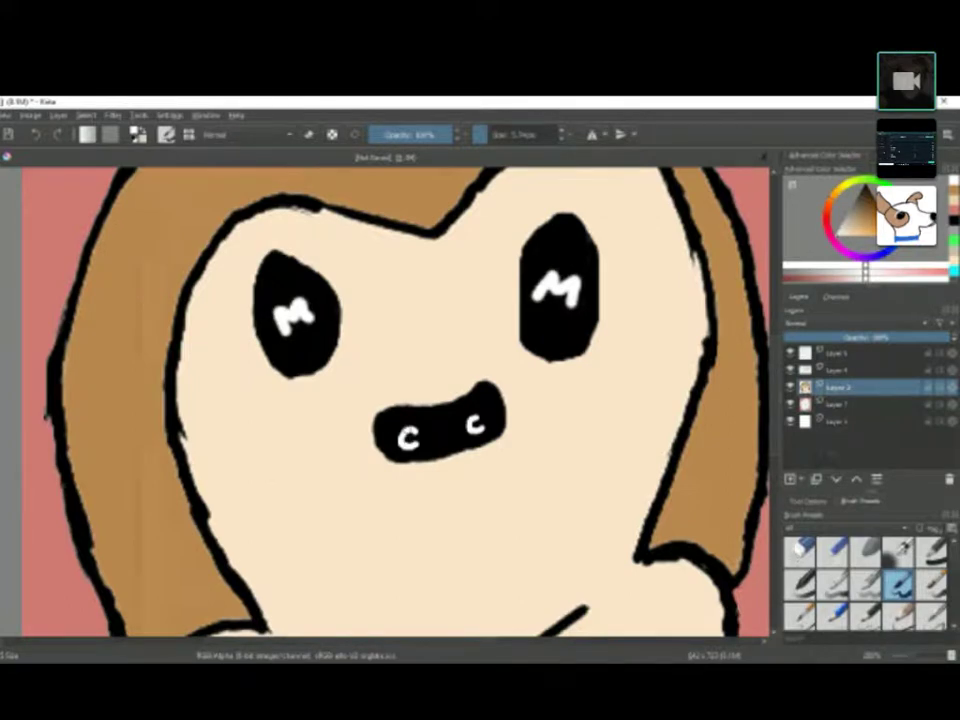
# Step: Check the lettered nose against the eyes and the whole portrait at different magnifications
pyautogui.scroll(-5, 420, 495)
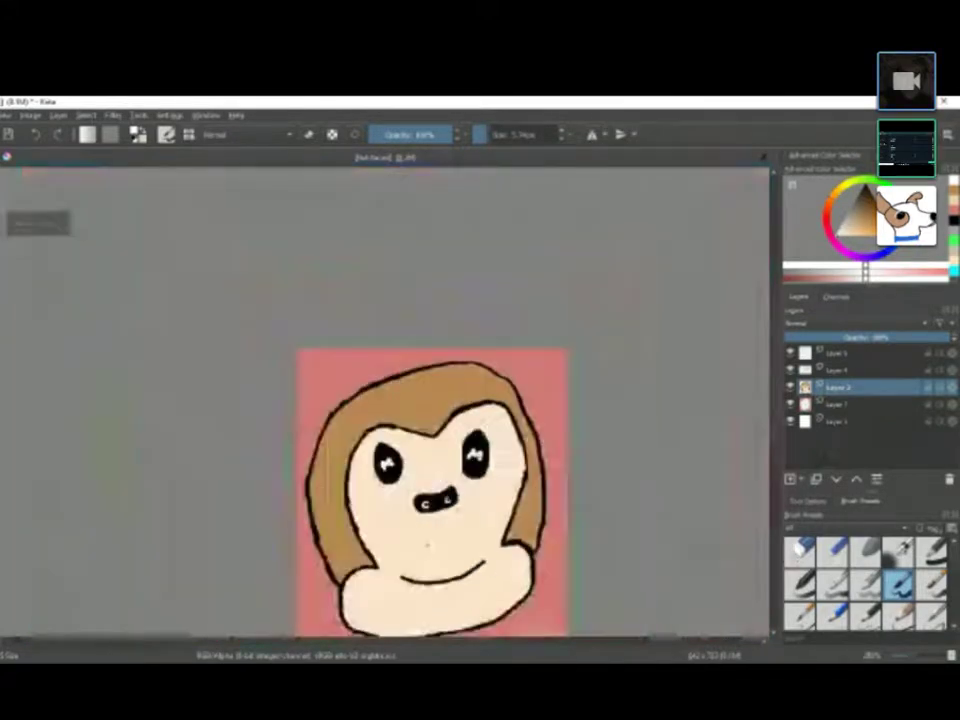
pyautogui.scroll(5, 420, 495)
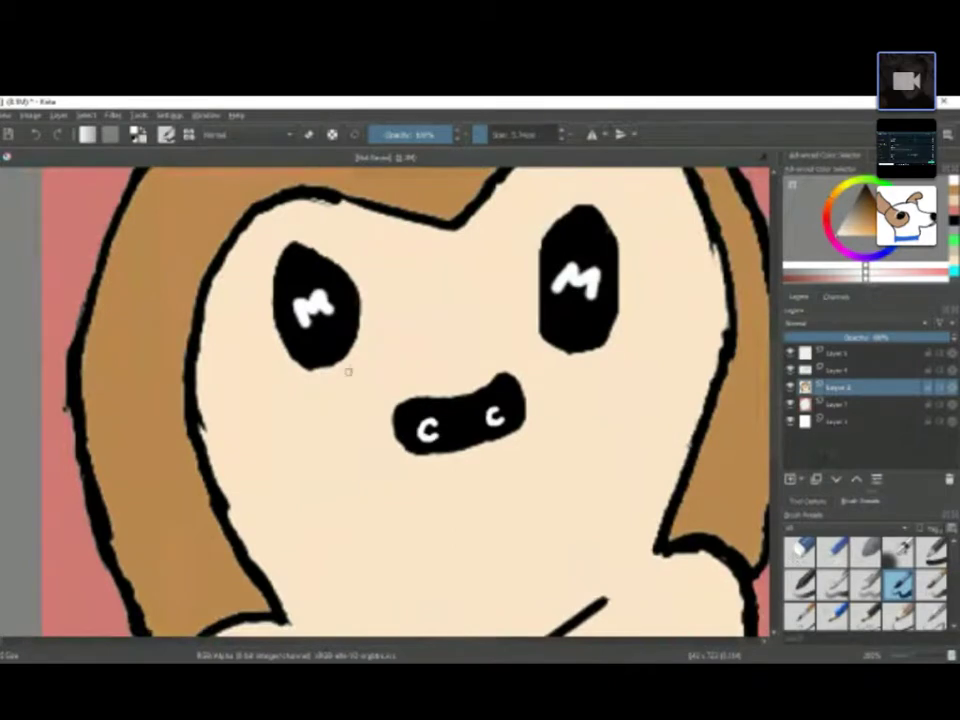
pyautogui.scroll(-4, 388, 297)
pyautogui.scroll(-3, 388, 297)
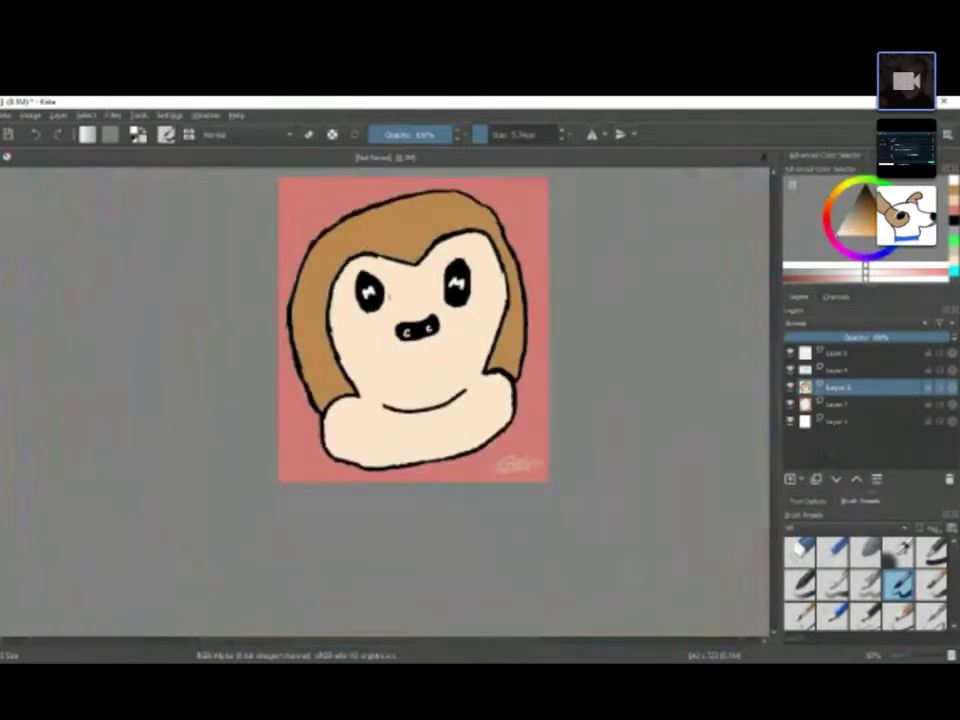
pyautogui.scroll(4, 390, 248)
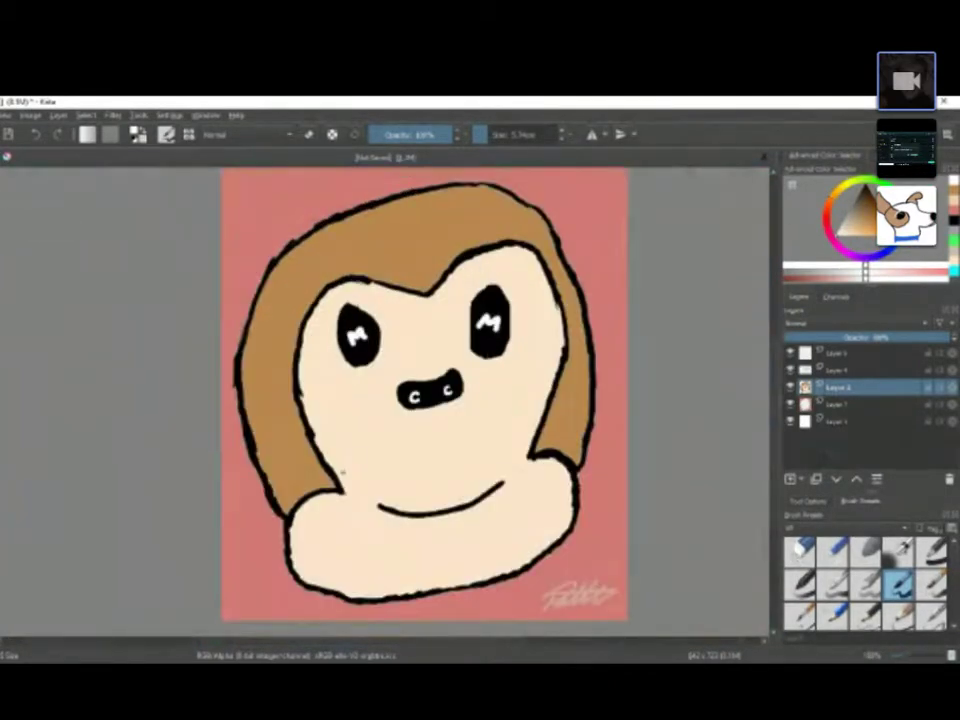
pyautogui.scroll(-2, 399, 422)
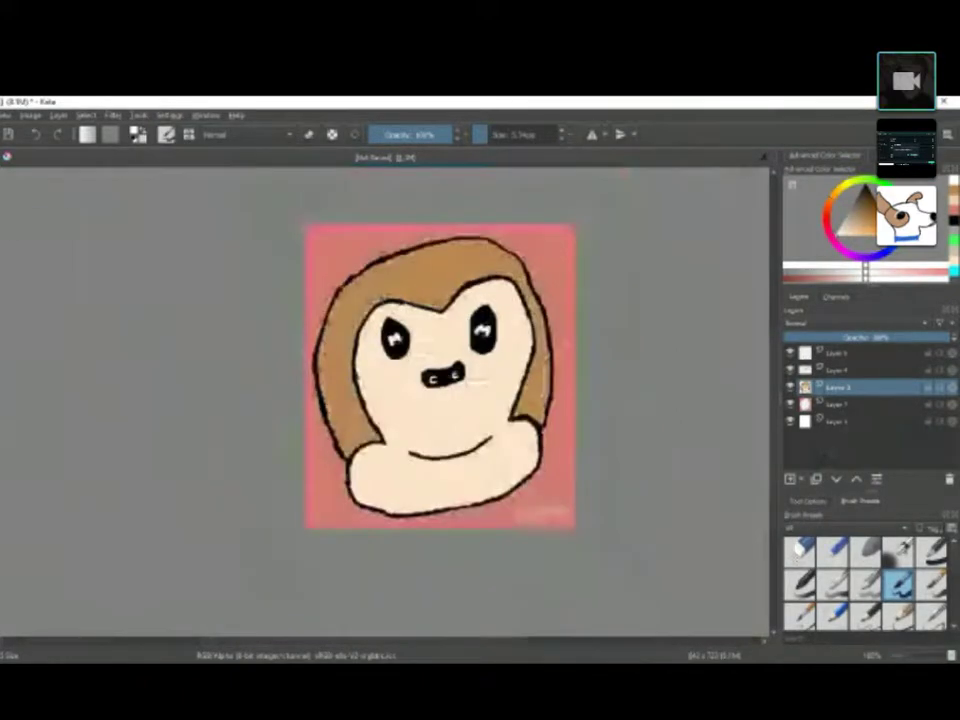
pyautogui.scroll(2, 430, 410)
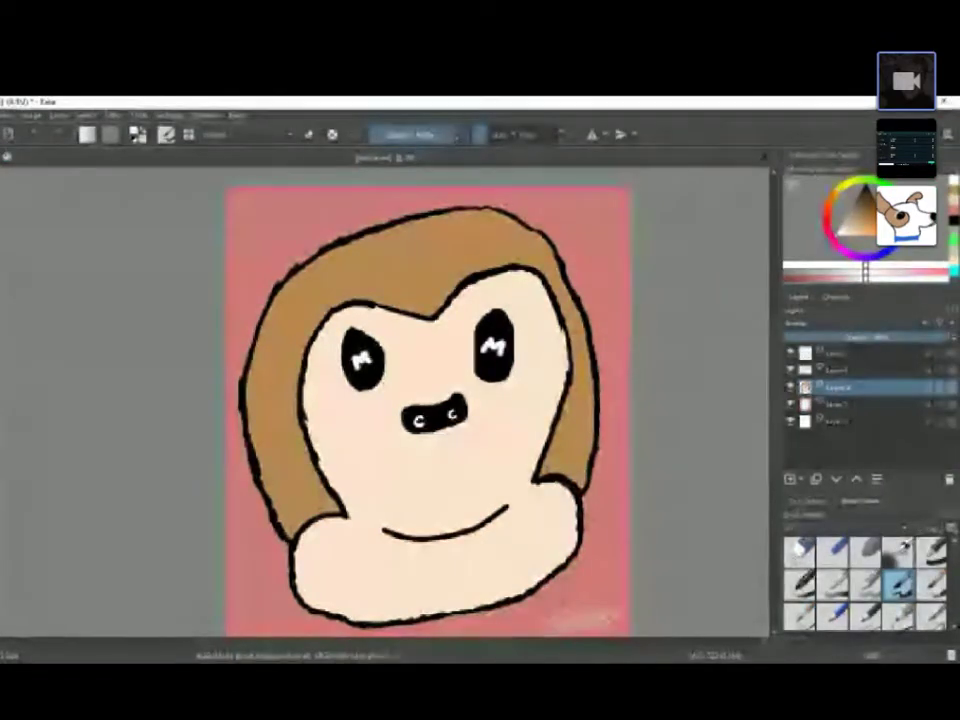
pyautogui.press('-')
pyautogui.press('+')
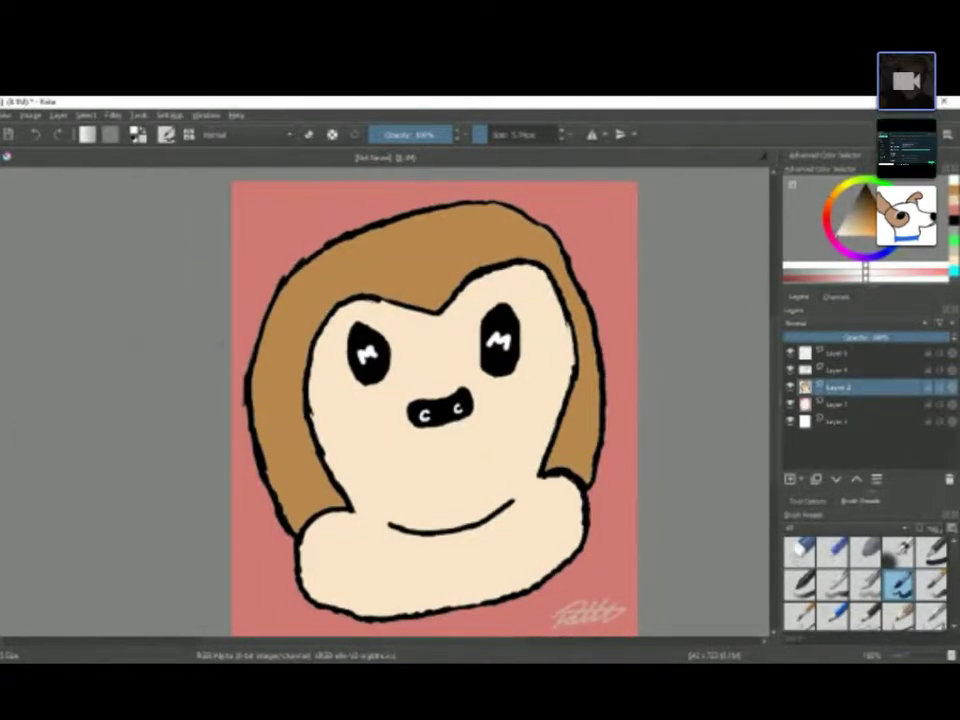
# Step: Sample the cream skin colour and paint over the rough inner edge of the face outline beside the right eye
pyautogui.press('+')
pyautogui.press('+')
pyautogui.press('+')
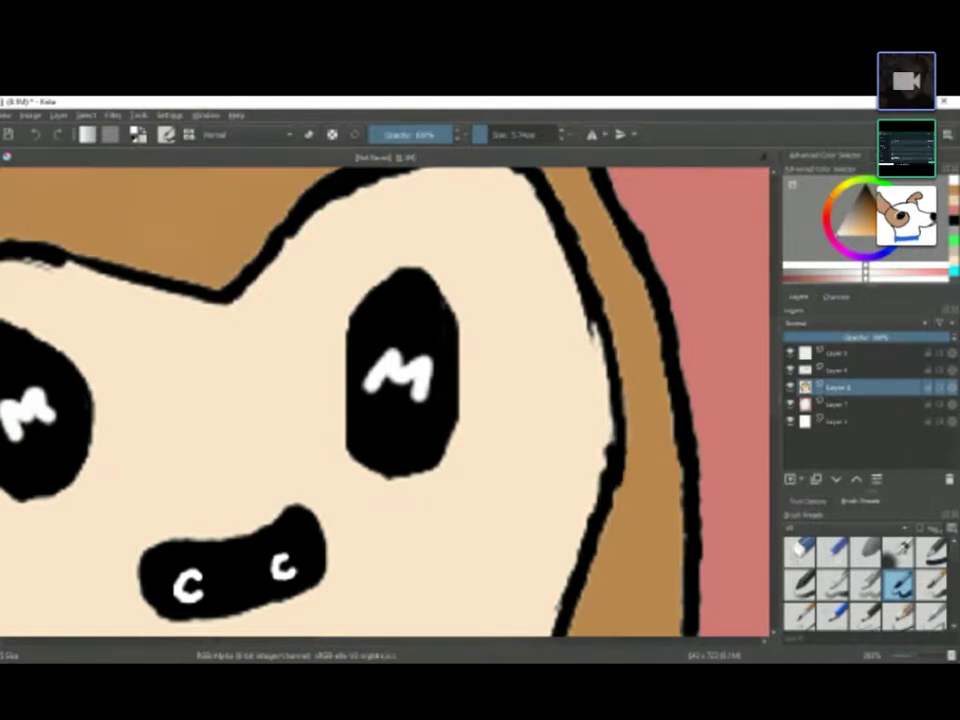
pyautogui.keyDown('ctrl'); pyautogui.click(26, 294); pyautogui.keyUp('ctrl')
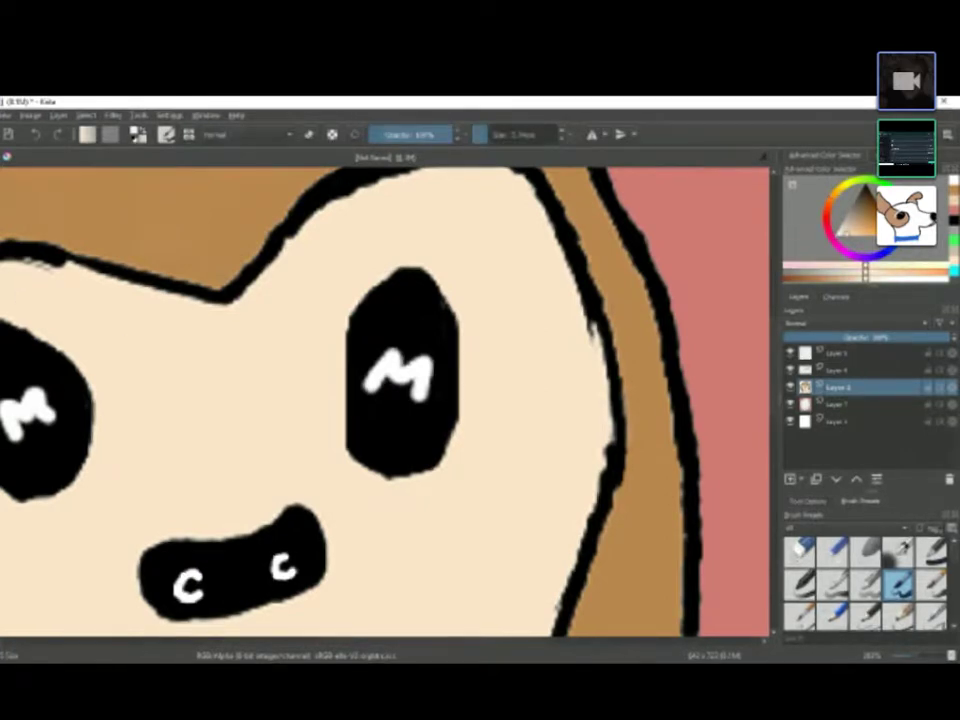
pyautogui.moveTo(596, 343); pyautogui.dragTo(583, 298)
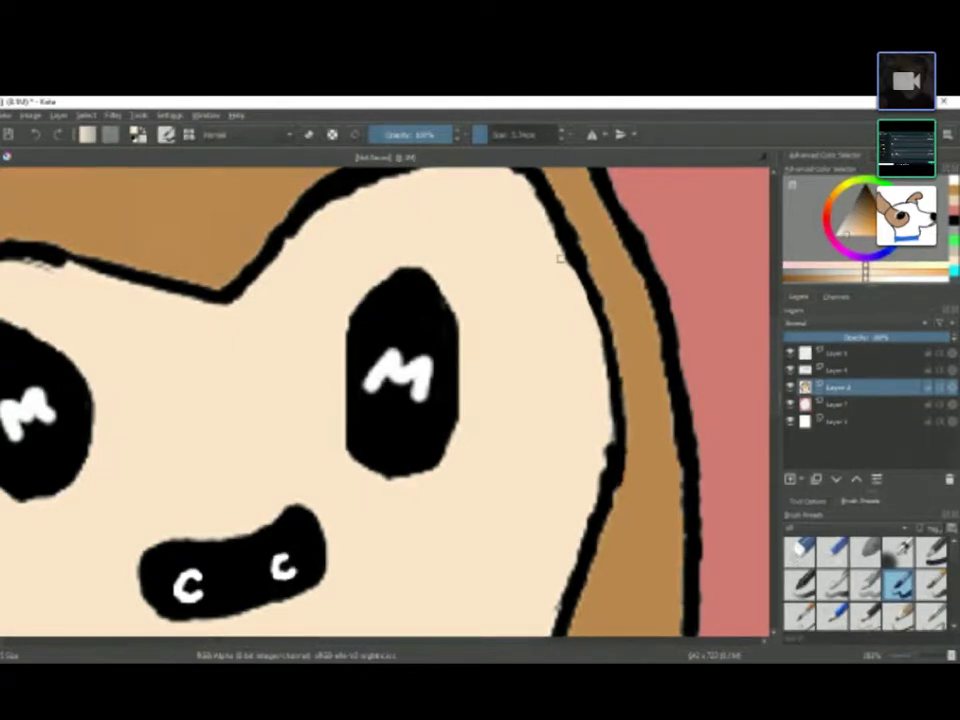
# Step: Smooth the rough inner edge of the black outline along the bottom of the chin with the cream skin colour
pyautogui.press('2')
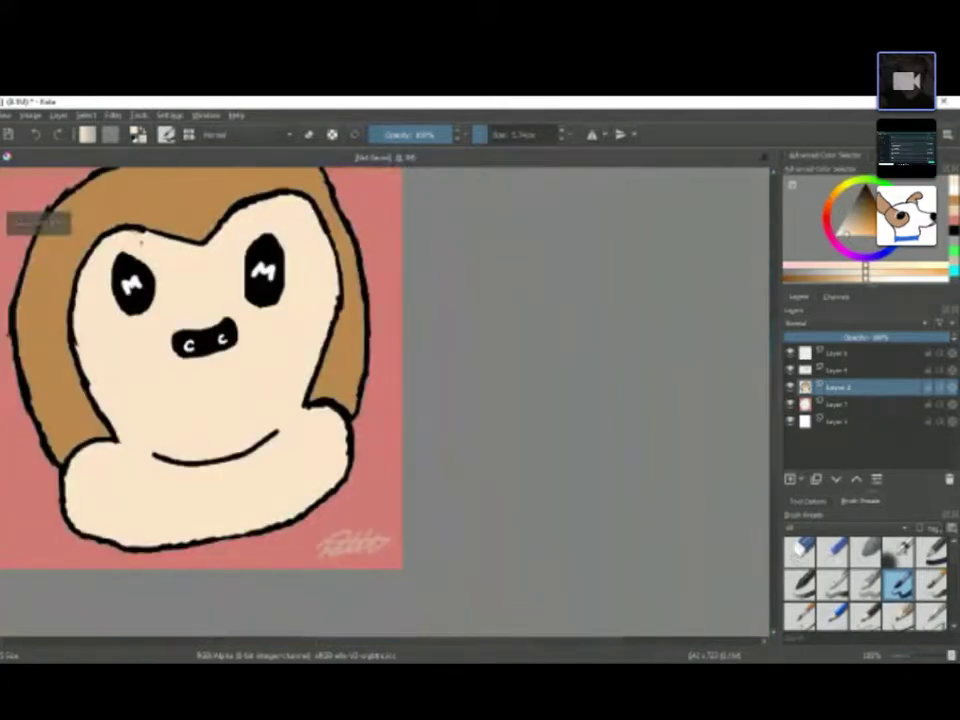
pyautogui.scroll(5, 321, 415)
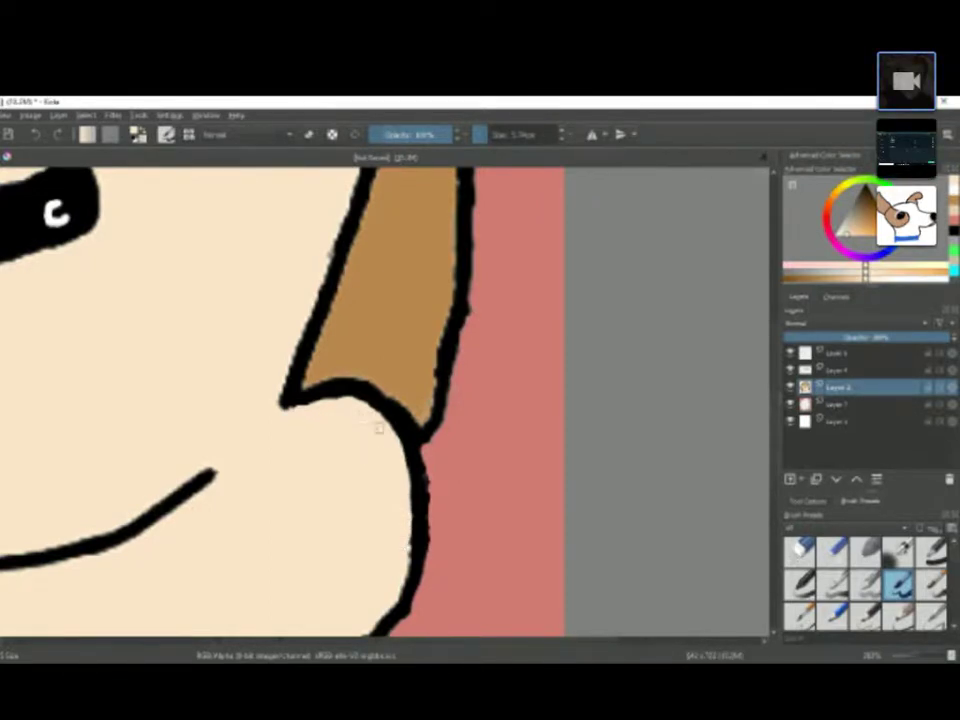
pyautogui.scroll(-3, 249, 465)
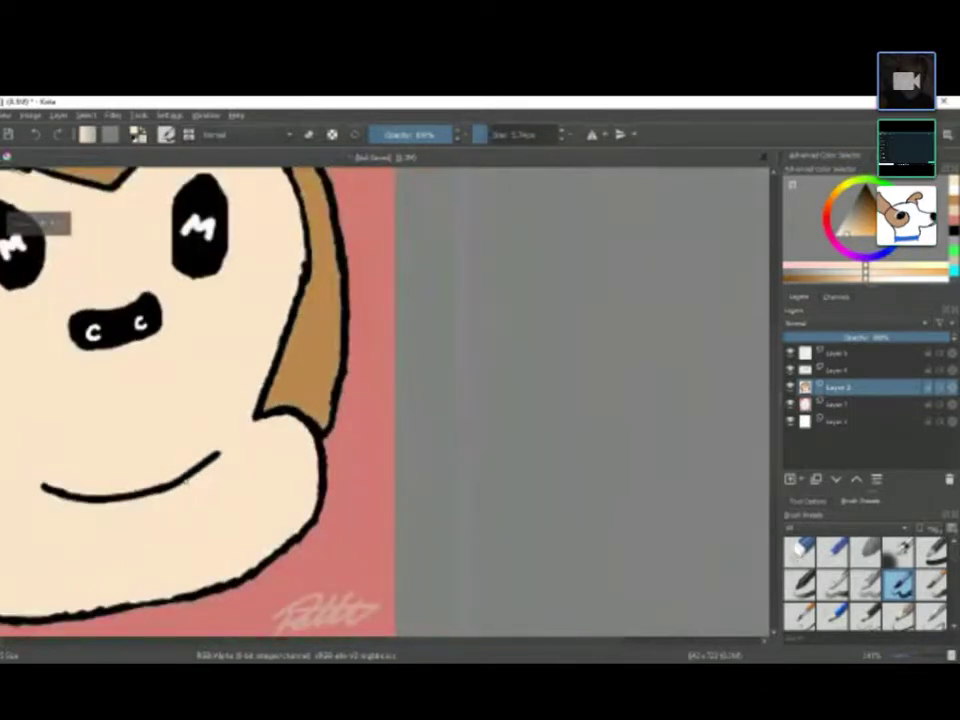
pyautogui.scroll(-2, 225, 433)
pyautogui.scroll(5, 150, 528)
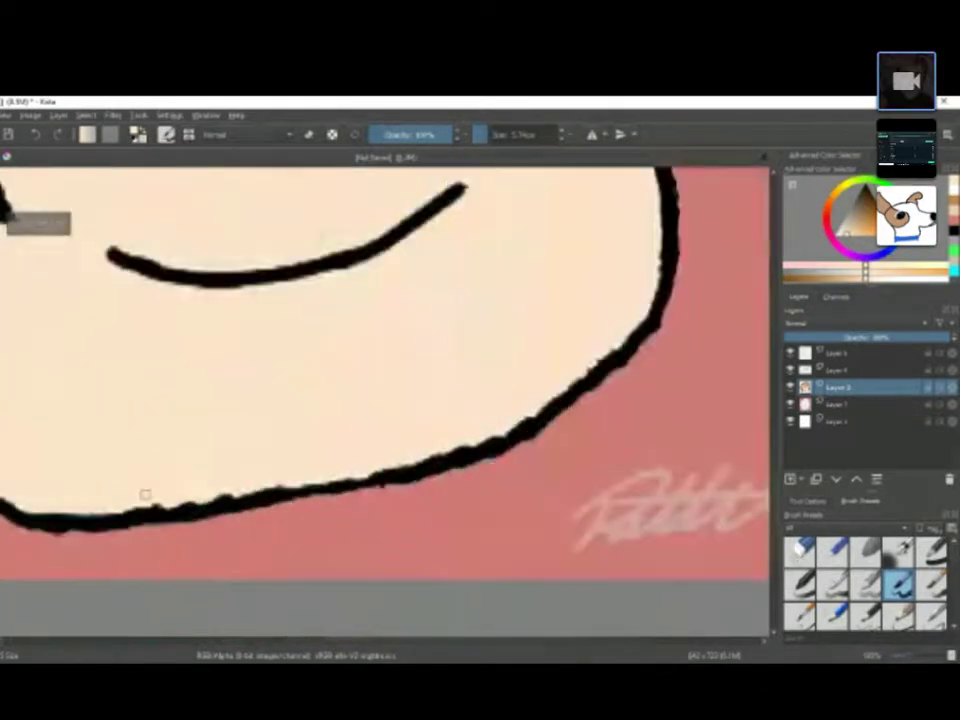
pyautogui.moveTo(122, 512)
pyautogui.mouseDown()
pyautogui.moveTo(268, 497)
pyautogui.moveTo(288, 480)
pyautogui.moveTo(161, 454)
pyautogui.mouseUp()
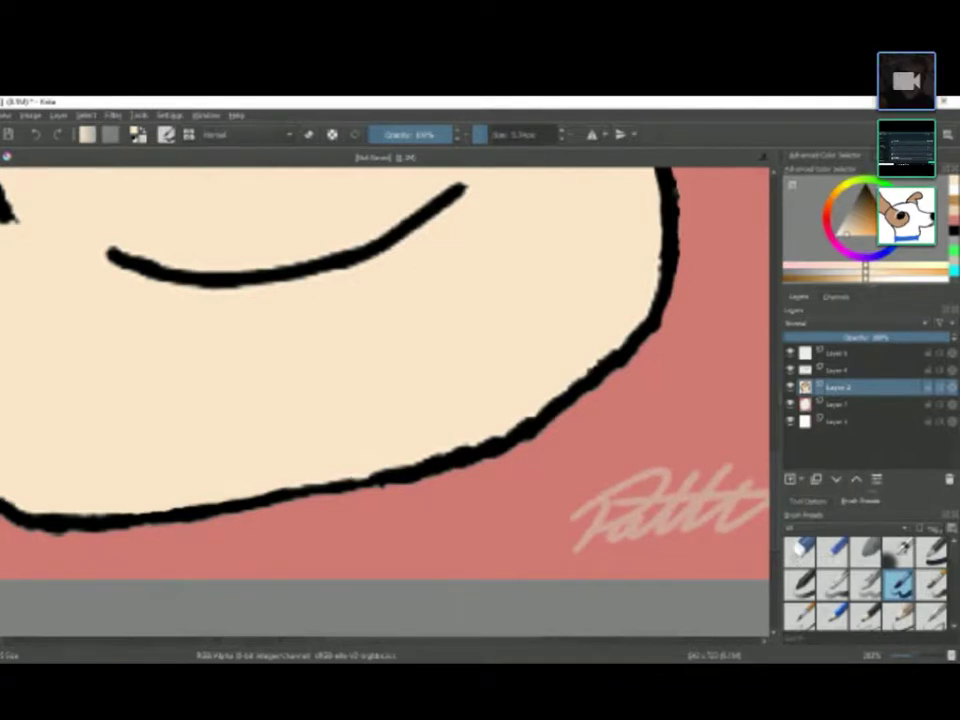
# Step: Switch to Discord, open the 42 Squad group call and view it in full screen
pyautogui.press('super+d')
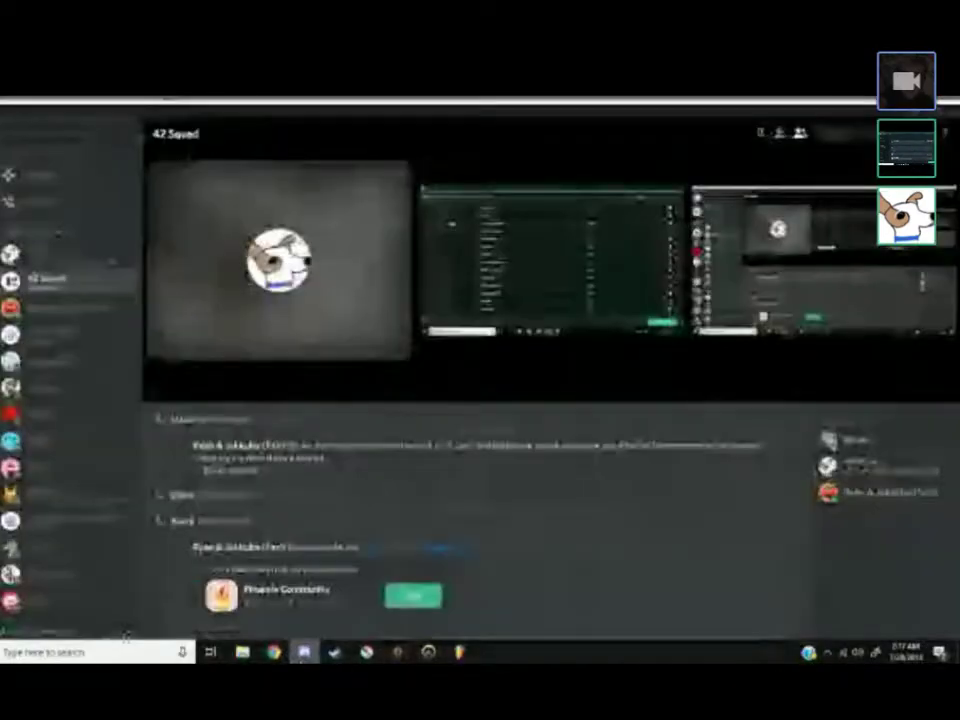
pyautogui.click(304, 652)
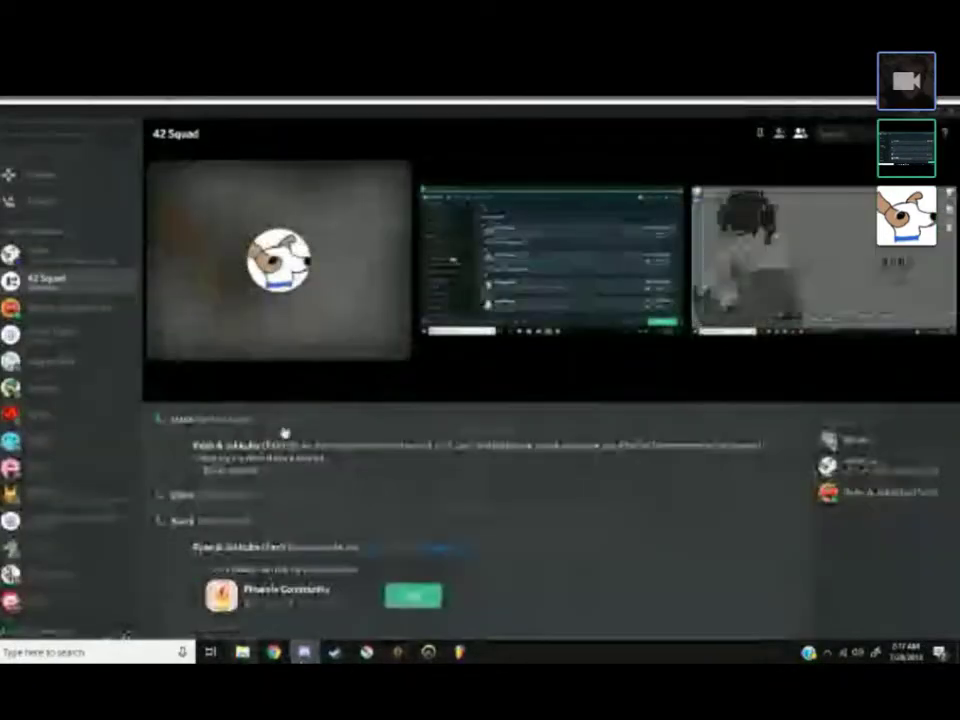
pyautogui.click(926, 716)
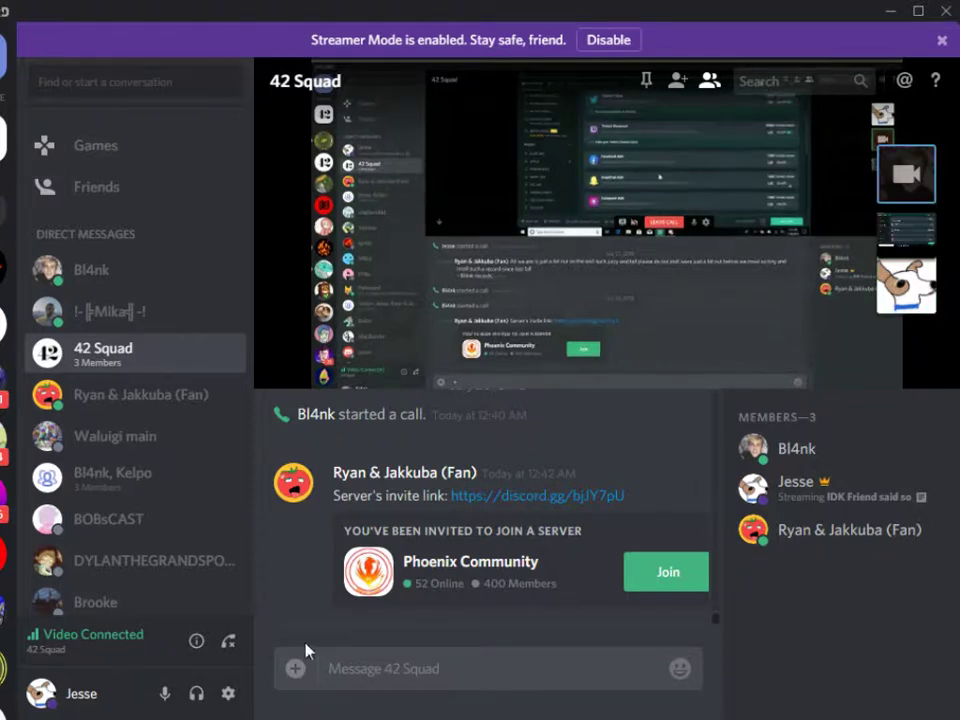
pyautogui.moveTo(756, 296)
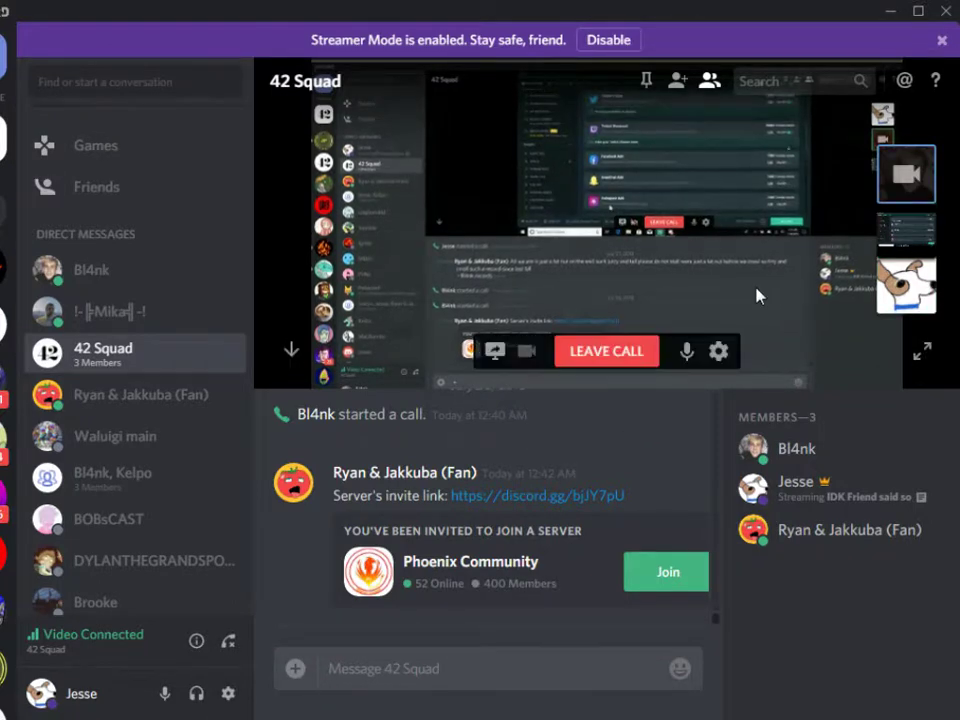
pyautogui.click(922, 350)
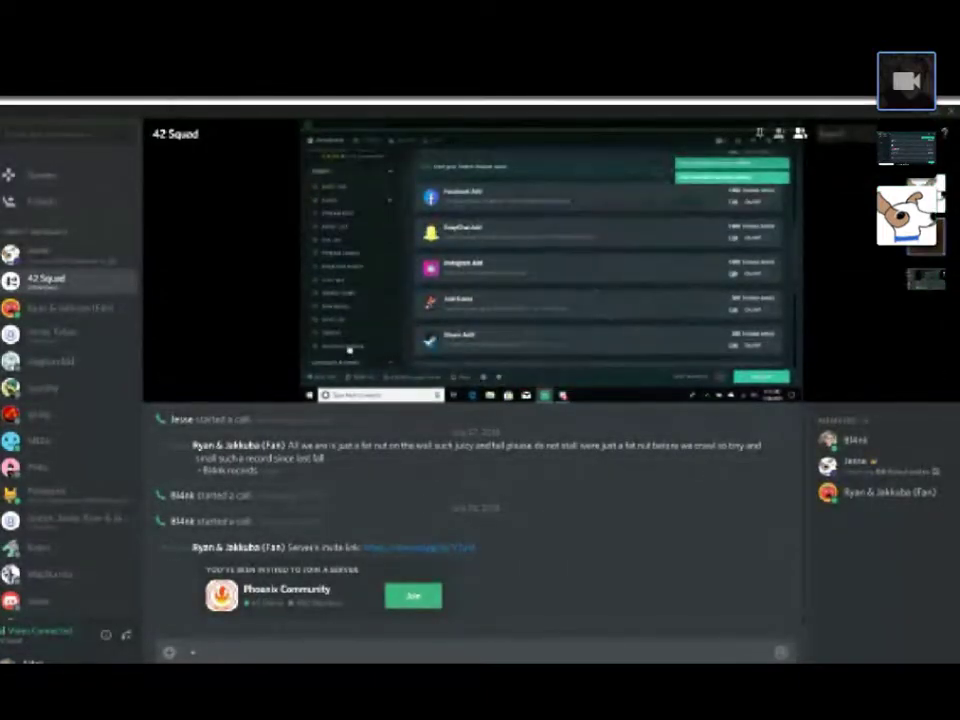
# Step: Switch back to Krita and bring the lower part of the portrait into view
pyautogui.press('super+d')
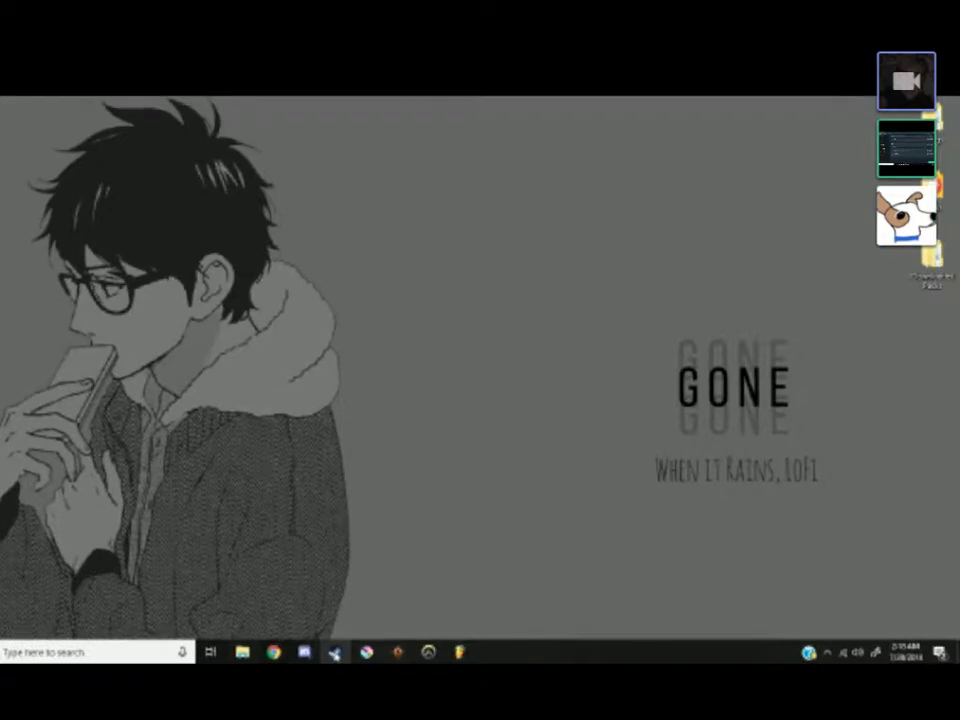
pyautogui.click(366, 652)
pyautogui.scroll(-3, 385, 370)
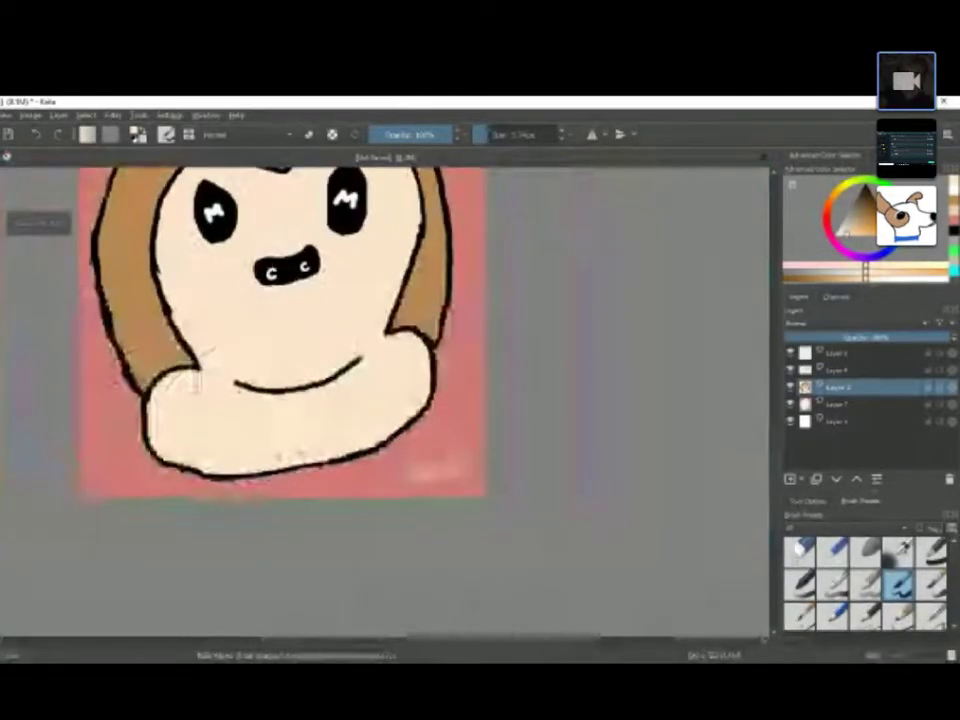
pyautogui.scroll(2, 385, 370)
pyautogui.scroll(-2, 385, 370)
pyautogui.scroll(2, 385, 400)
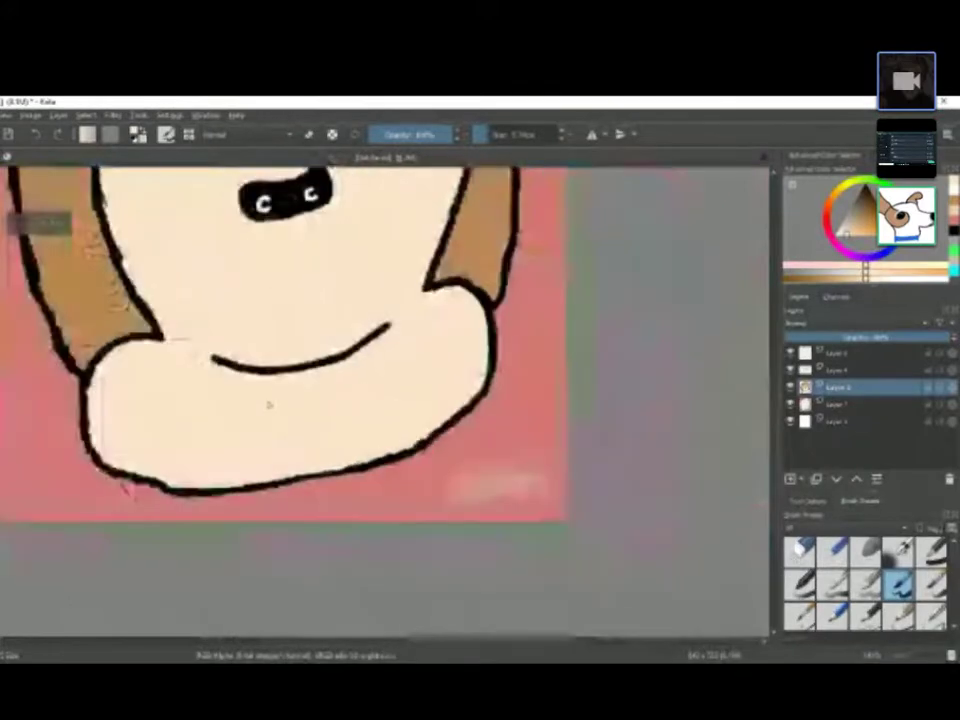
pyautogui.scroll(-2, 385, 400)
pyautogui.scroll(-2, 385, 400)
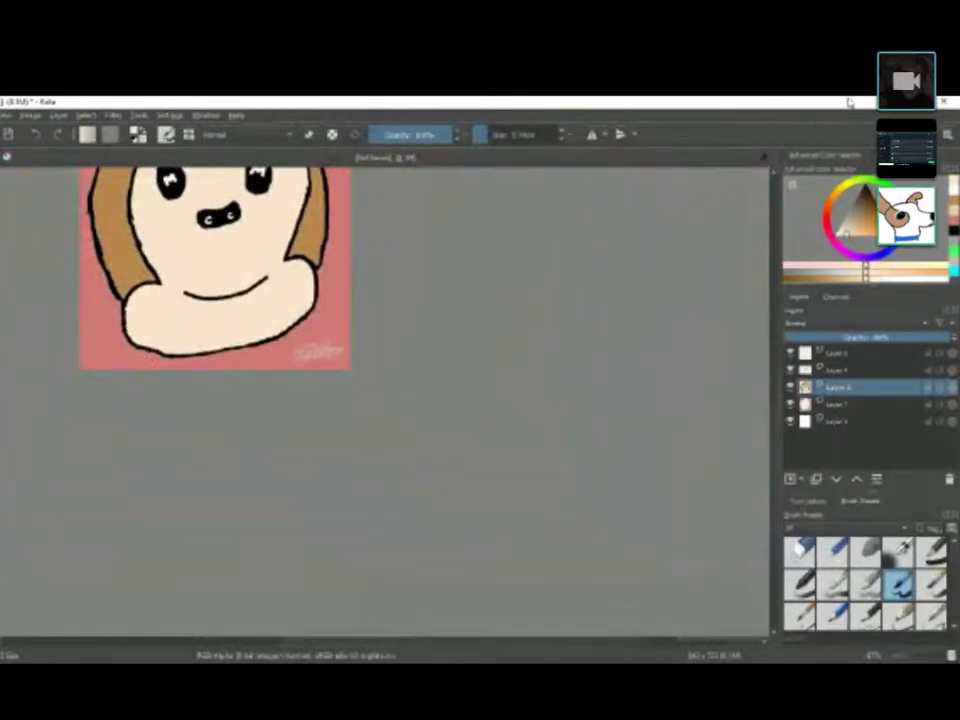
# Step: Switch to Steam, open the VRChat screenshots and look through the online screenshot and artwork library
pyautogui.press('super+d')
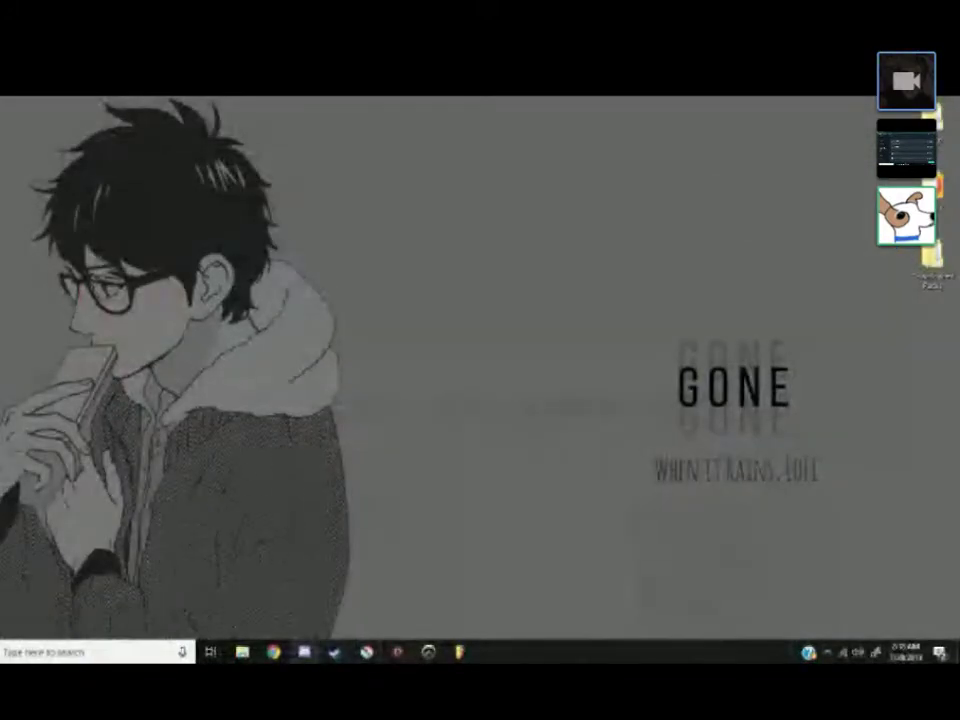
pyautogui.click(334, 652)
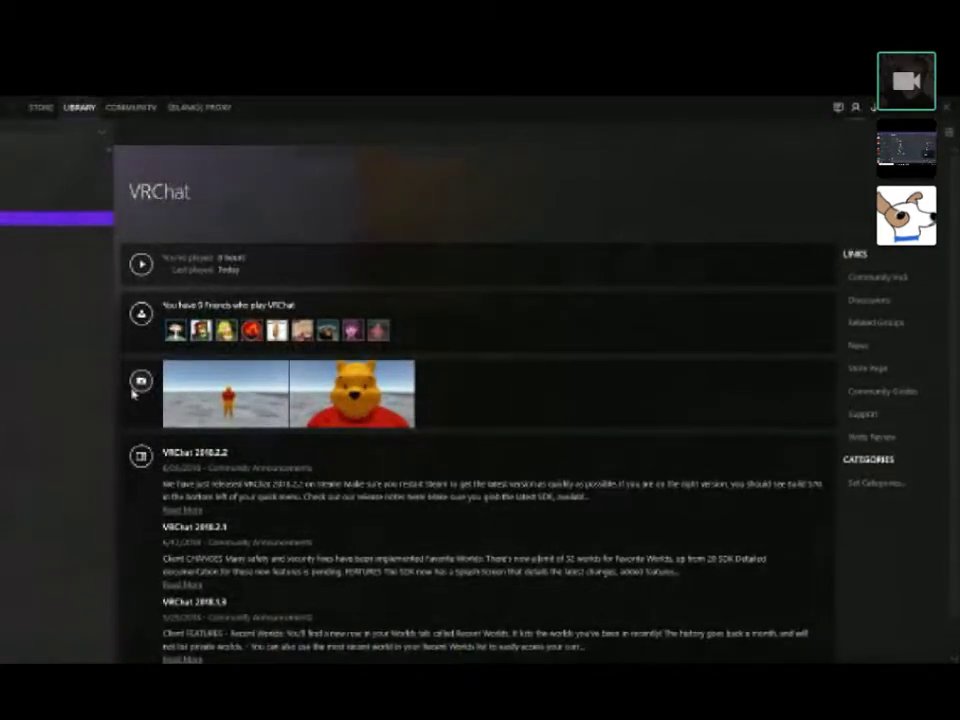
pyautogui.click(205, 403)
pyautogui.click(378, 494)
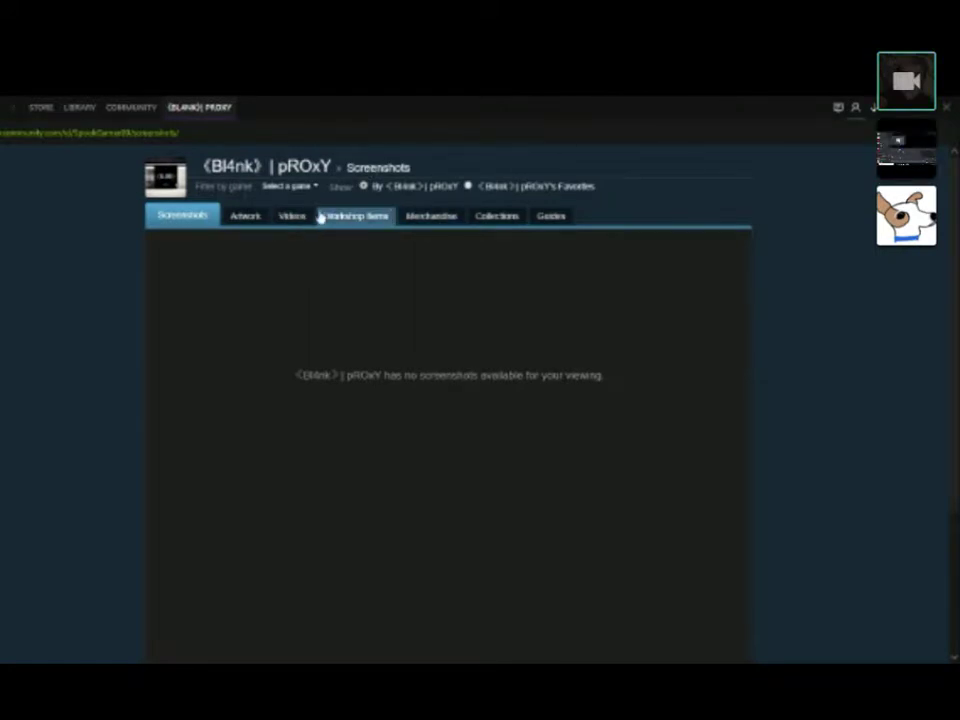
pyautogui.click(245, 217)
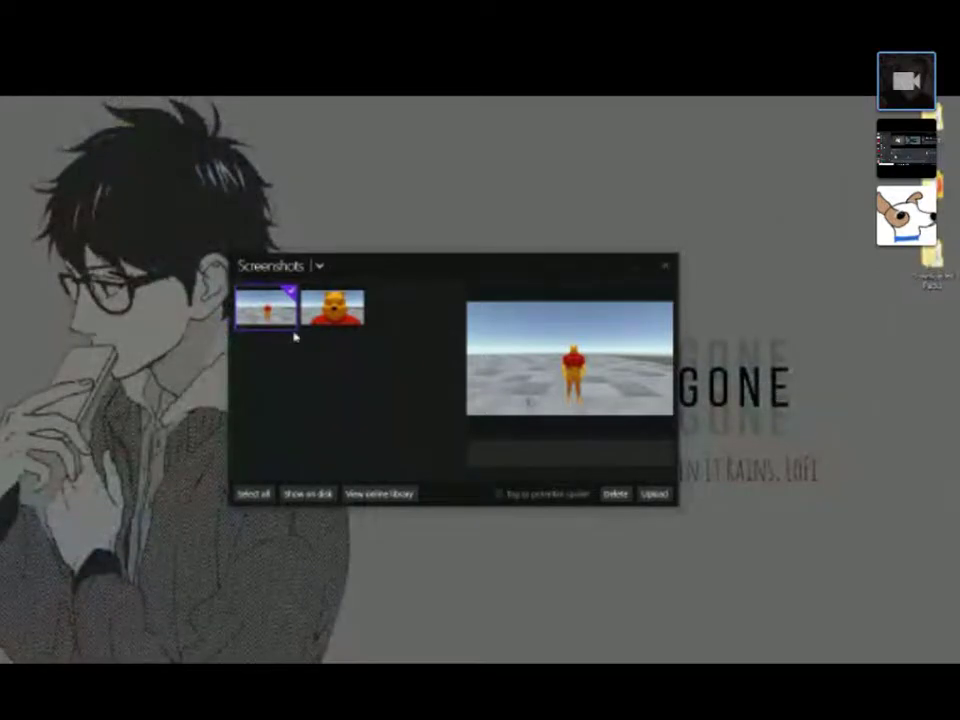
# Step: Select the close-up Winnie-the-Pooh screenshot, show the screenshots in their folder on disk and view the close-up image
pyautogui.click(312, 322)
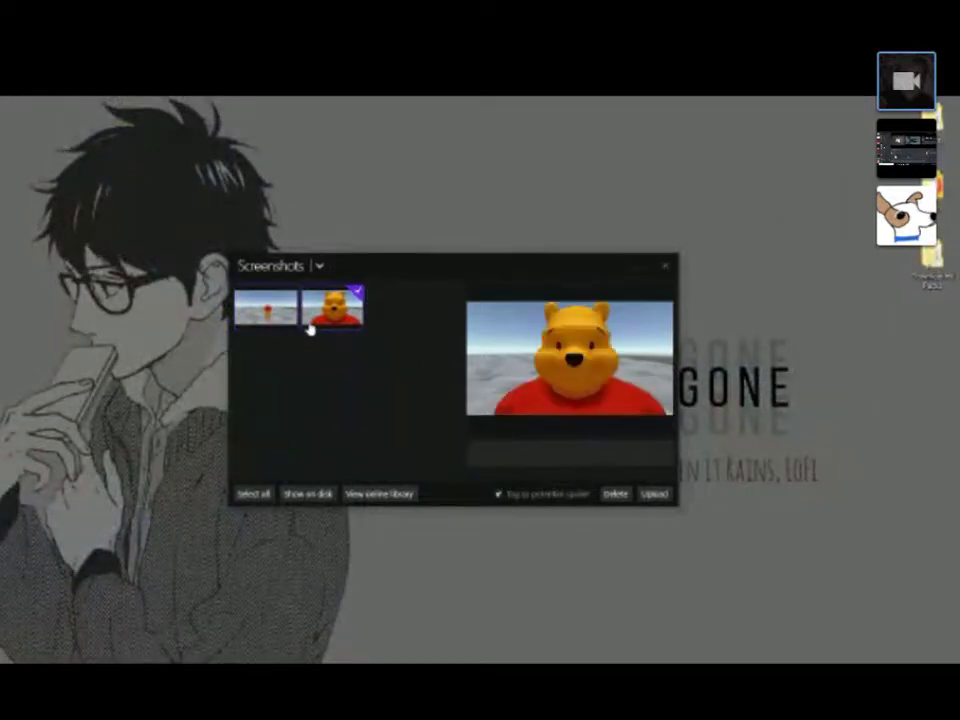
pyautogui.click(323, 495)
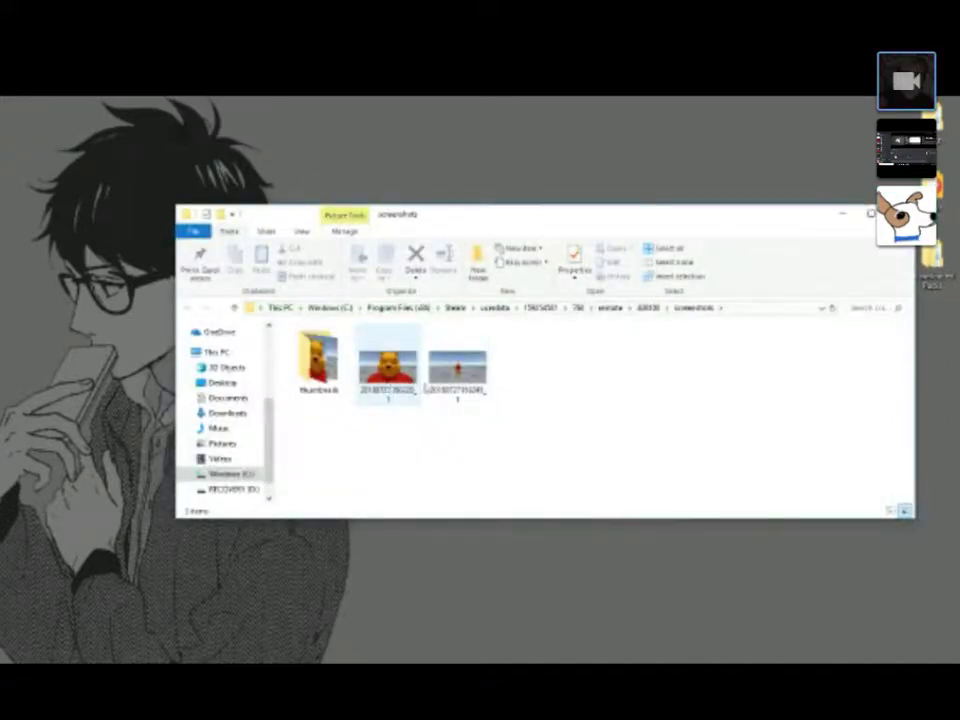
pyautogui.click(485, 386)
pyautogui.click(450, 397)
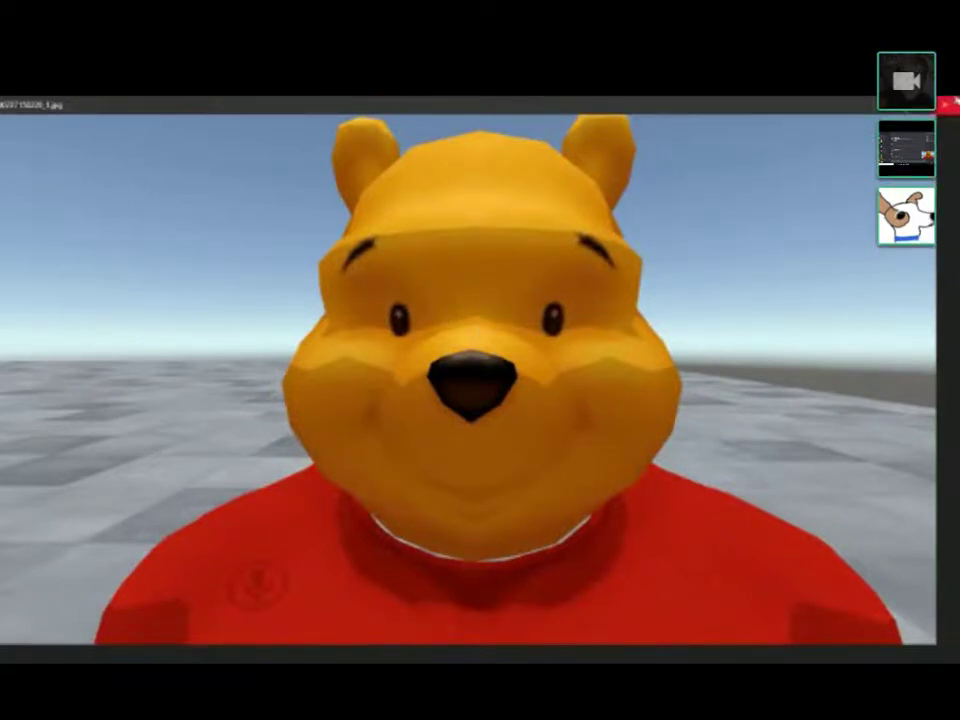
# Step: Close the image viewer, the screenshots folder and the Steam screenshots window, and switch back to Krita
pyautogui.click(946, 103)
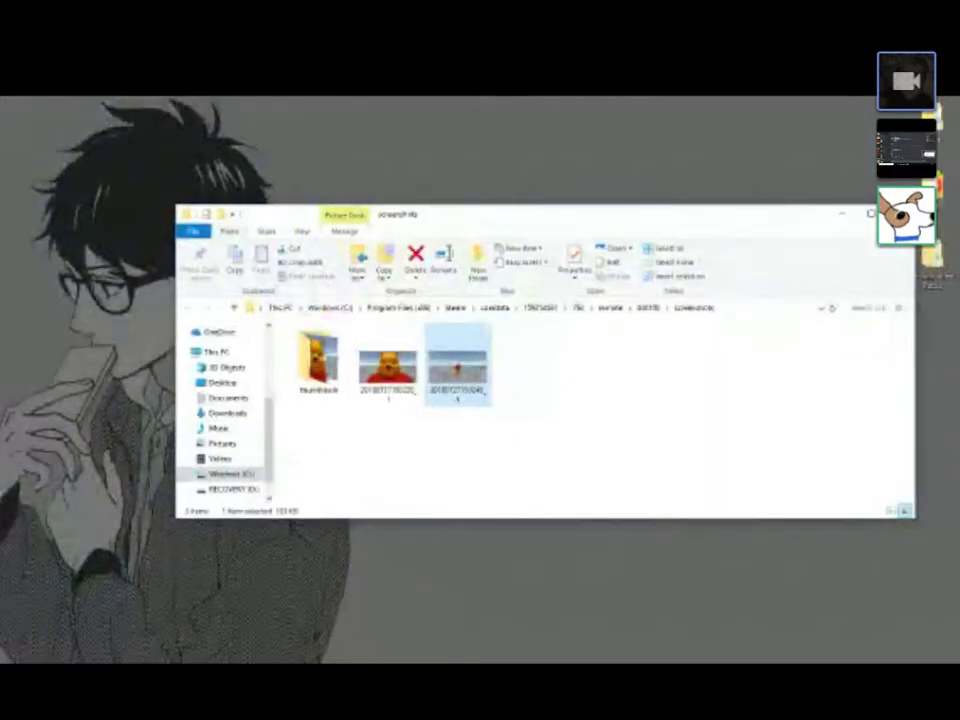
pyautogui.click(897, 213)
pyautogui.click(664, 266)
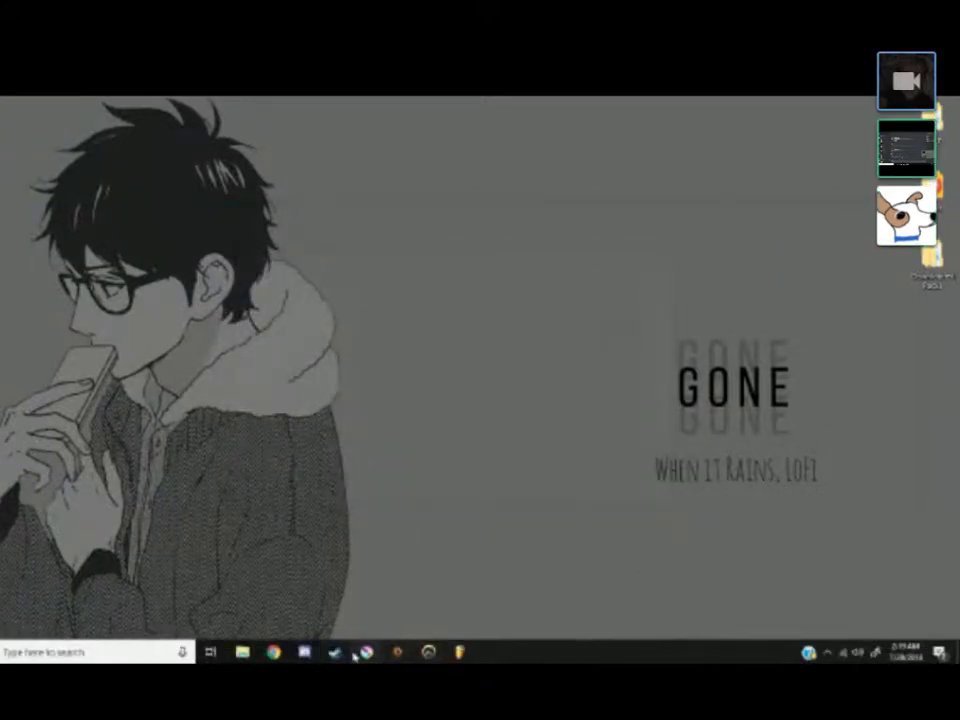
pyautogui.click(355, 653)
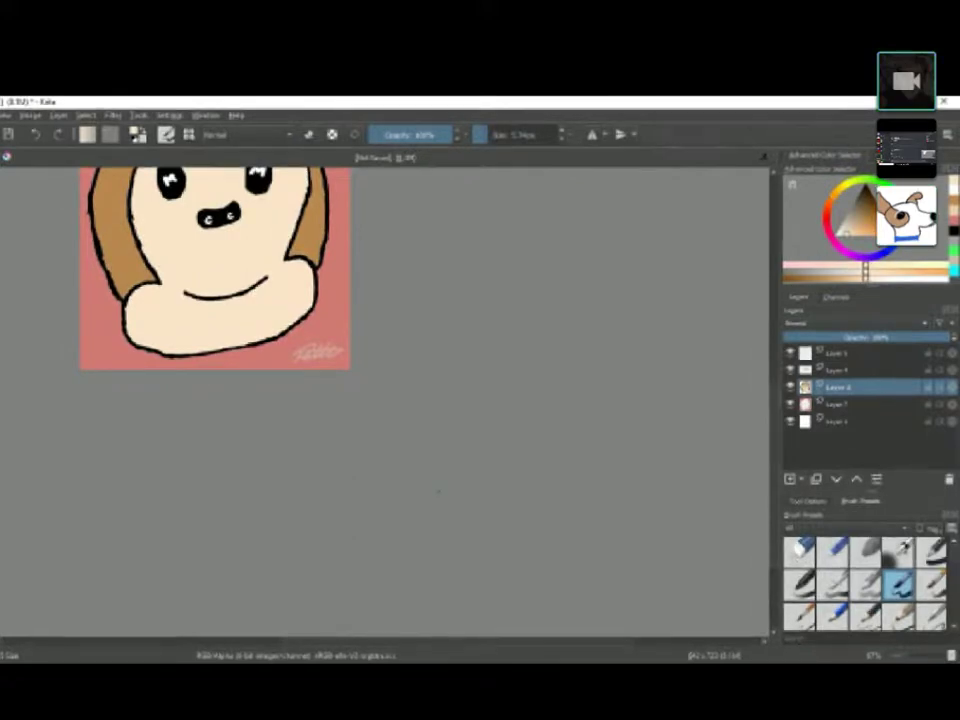
# Step: Examine the whole portrait and the white letters on its nose at different magnifications
pyautogui.press('-')
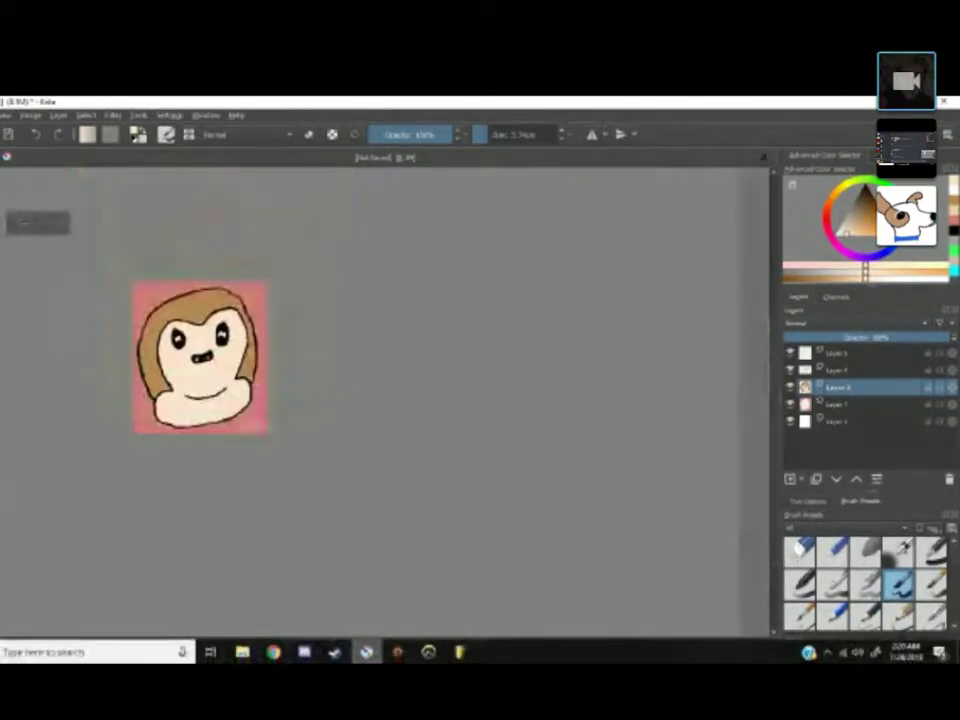
pyautogui.press('+')
pyautogui.press('+')
pyautogui.press('+')
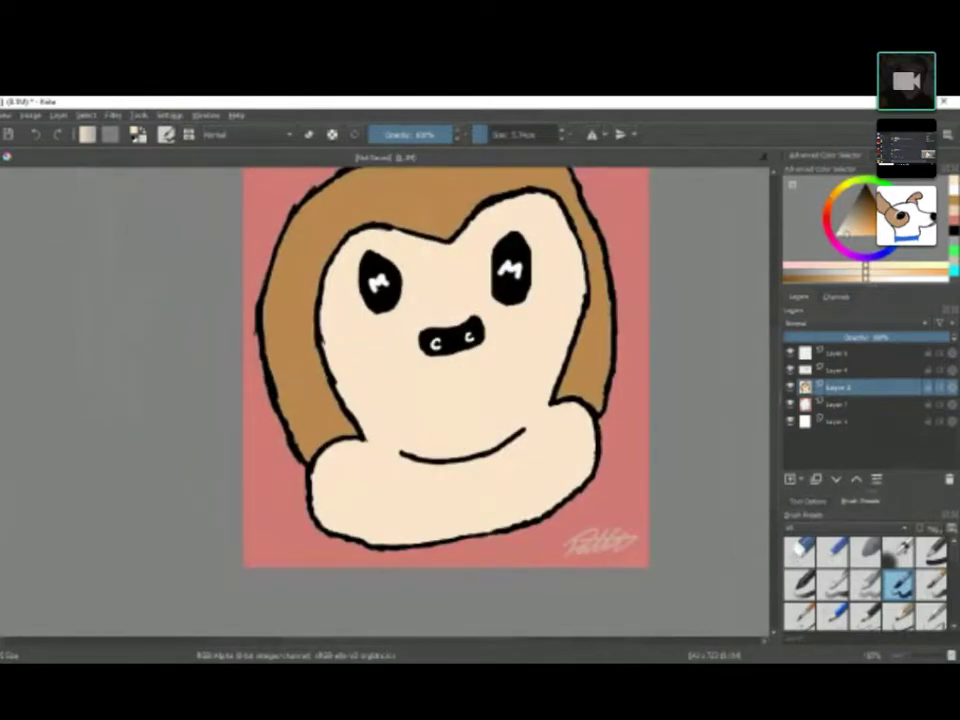
pyautogui.press('-')
pyautogui.press('-')
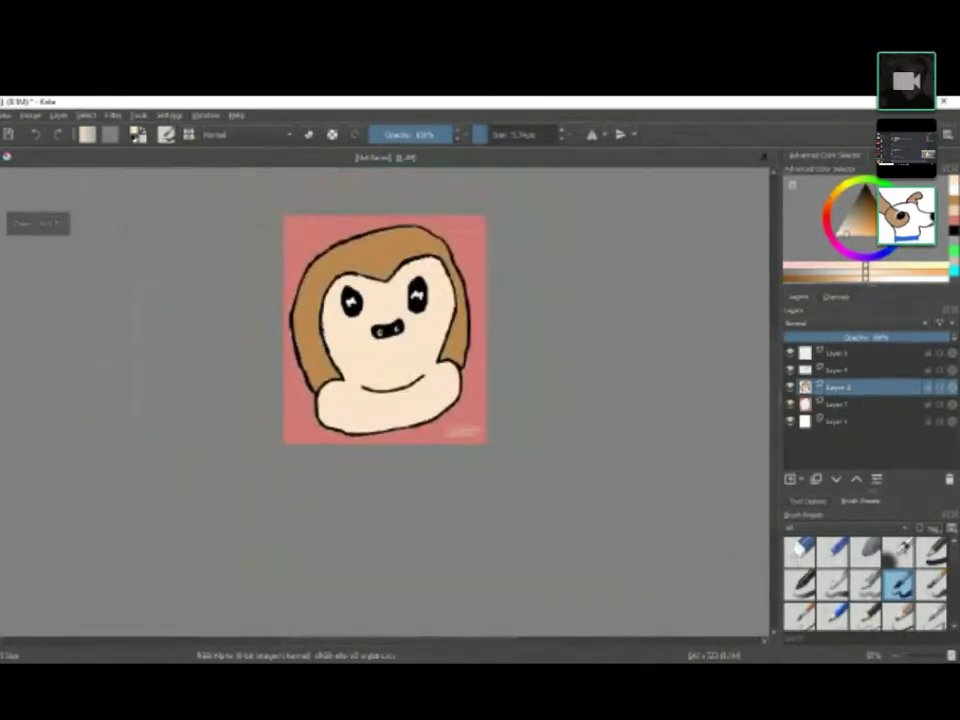
pyautogui.press('+')
pyautogui.press('+')
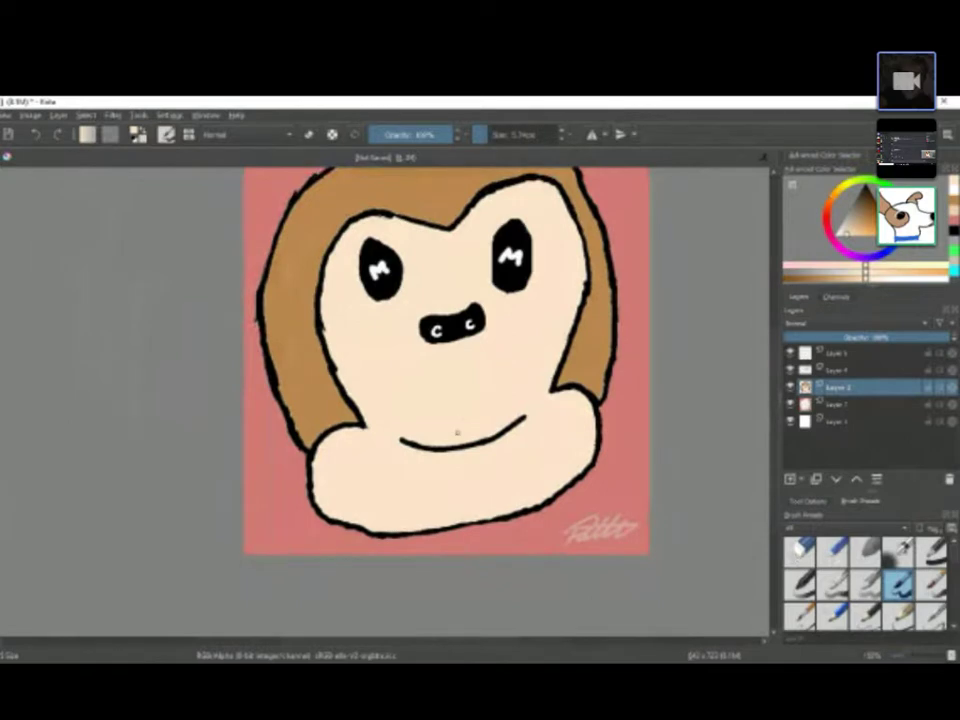
pyautogui.press('+')
pyautogui.press('-')
pyautogui.press('-')
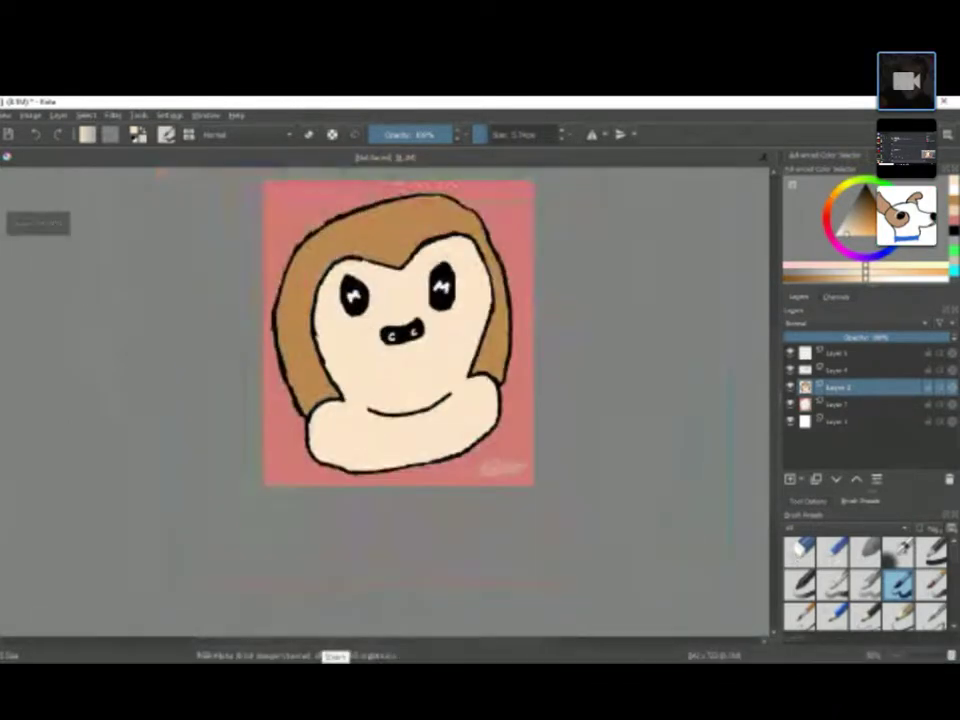
pyautogui.press('+')
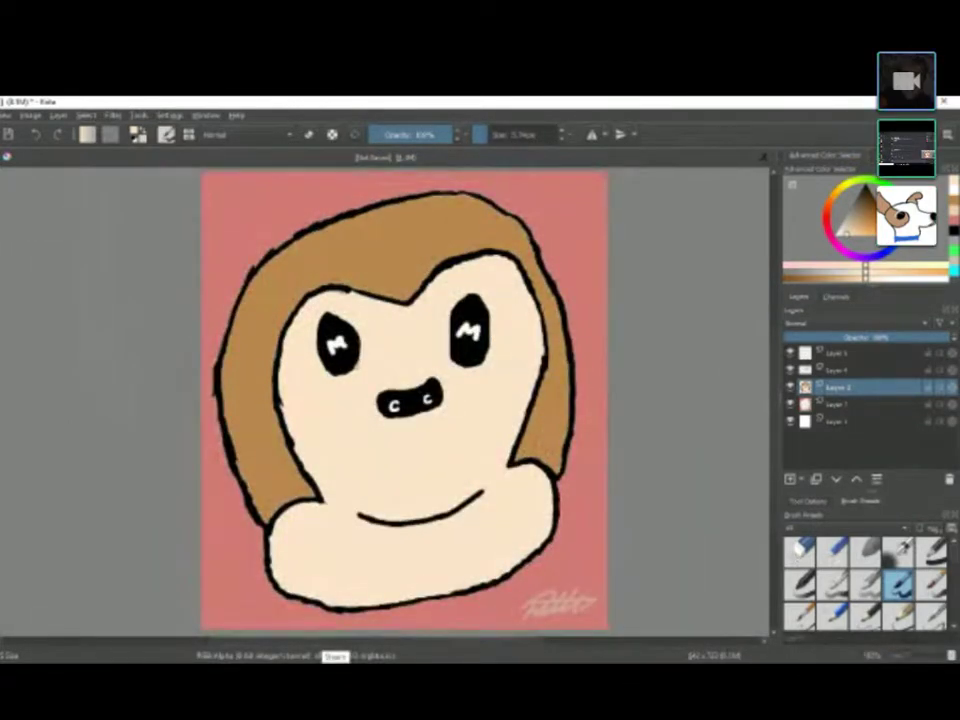
pyautogui.moveTo(303, 652)
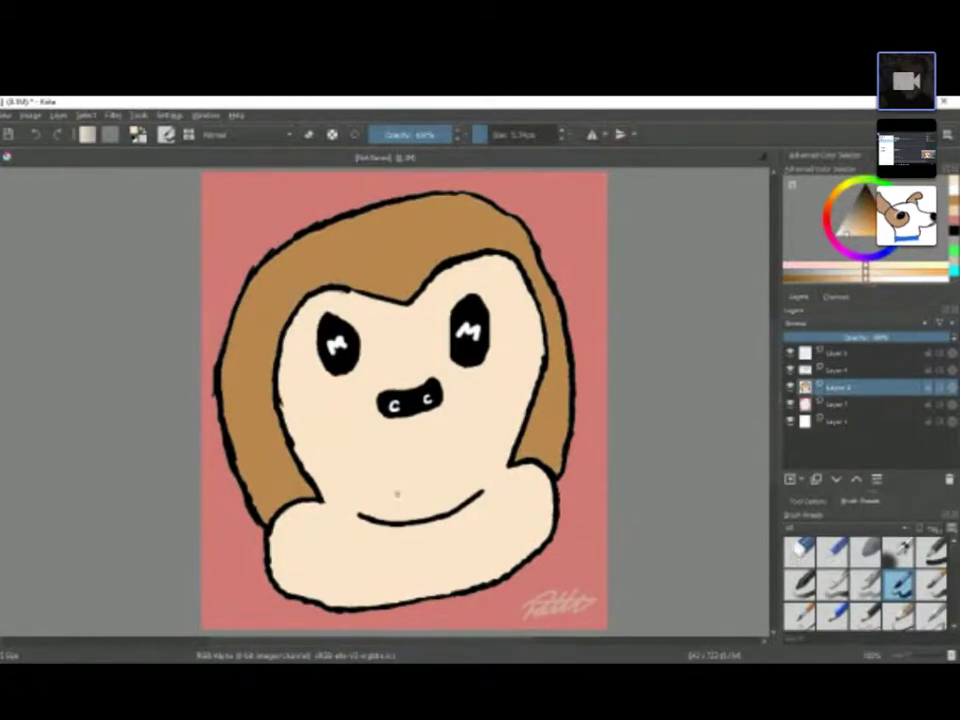
pyautogui.scroll(1, 410, 515)
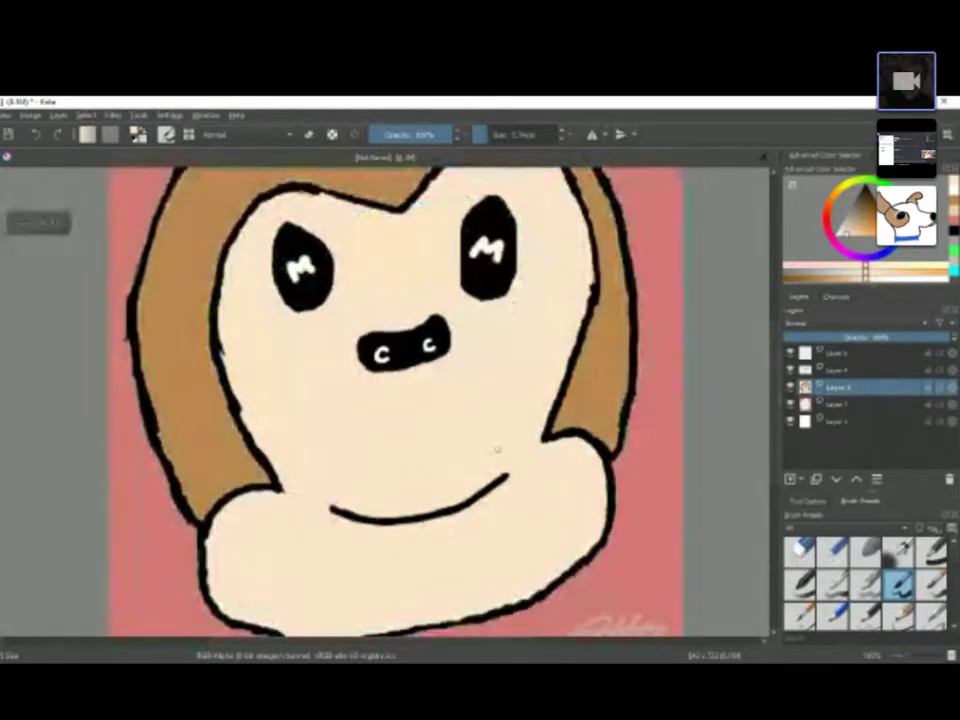
pyautogui.scroll(-2, 452, 441)
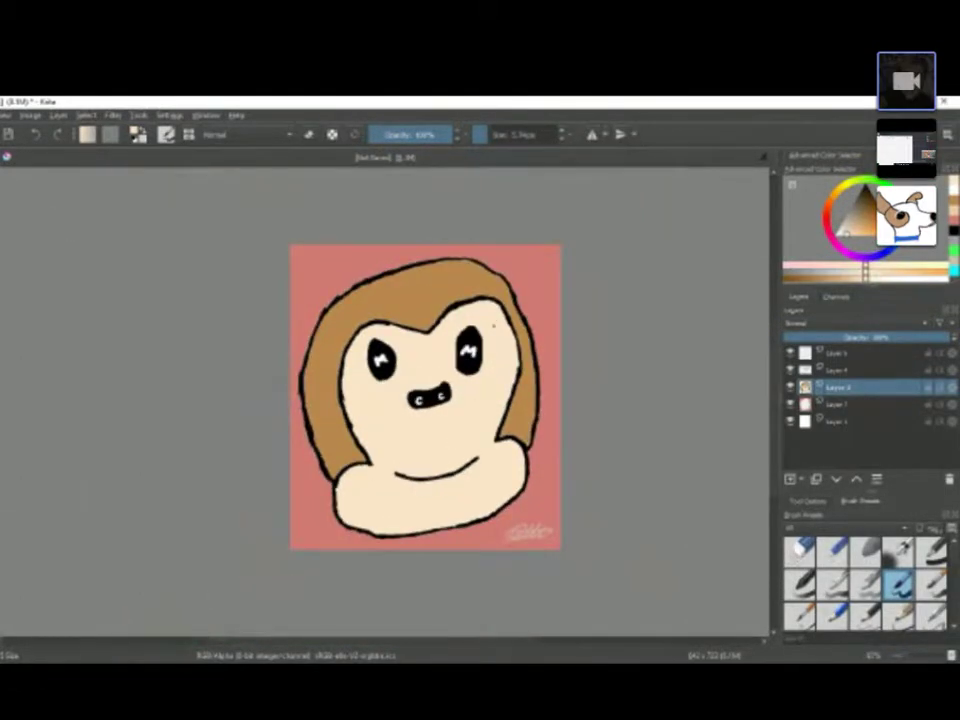
pyautogui.scroll(1, 330, 556)
pyautogui.scroll(-1, 273, 550)
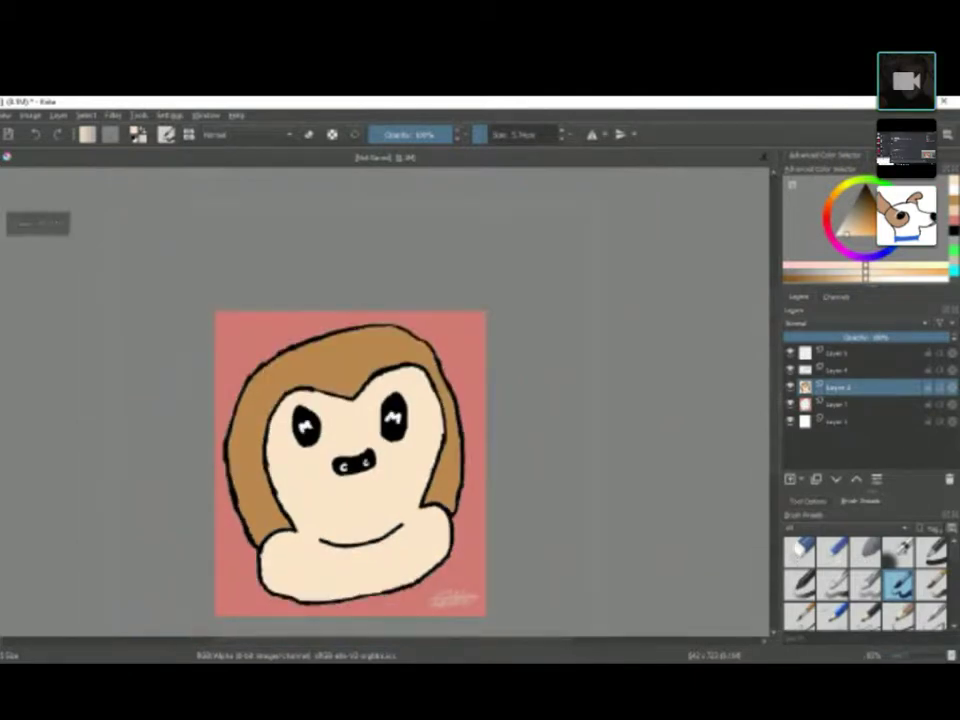
pyautogui.scroll(1, 273, 549)
pyautogui.scroll(-1, 356, 553)
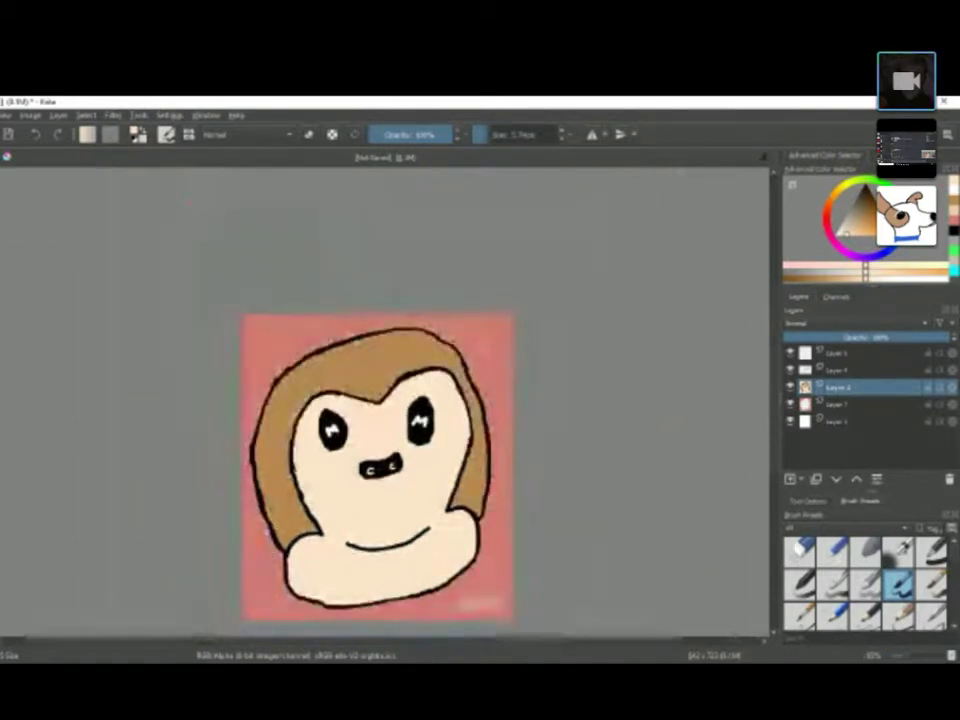
pyautogui.scroll(1, 310, 610)
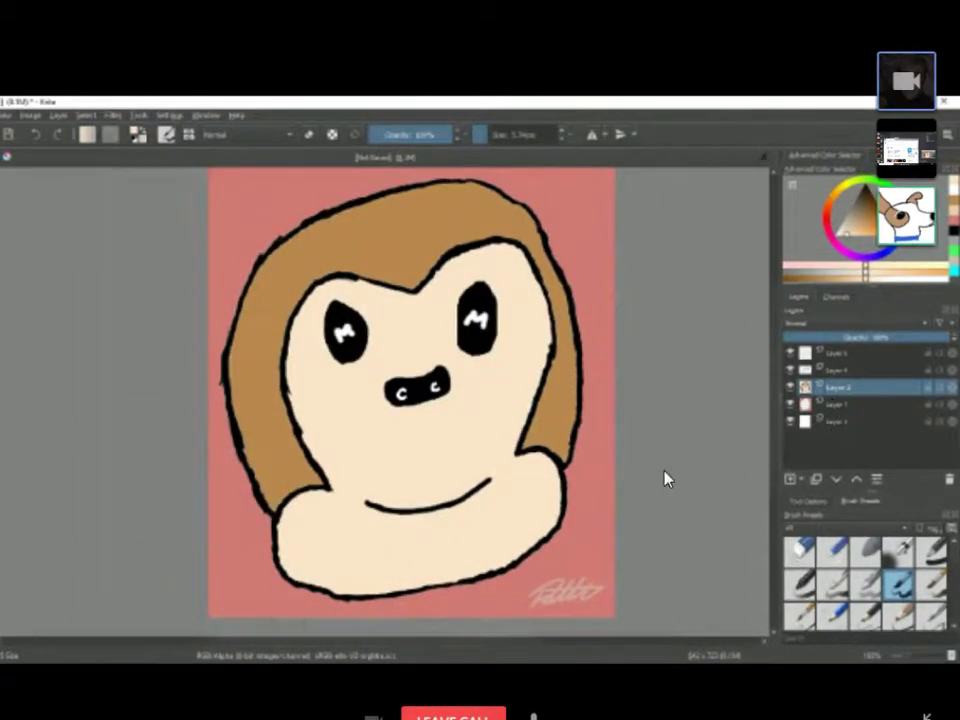
pyautogui.scroll(1, 688, 598)
pyautogui.scroll(-1, 688, 600)
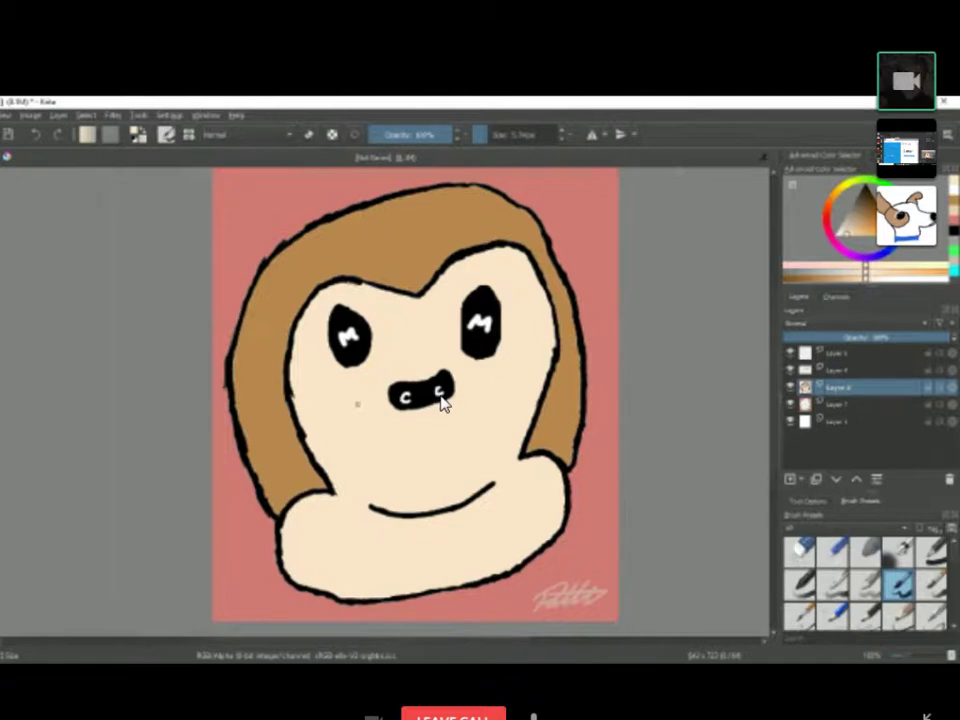
pyautogui.moveTo(441, 412); pyautogui.dragTo(435, 398)
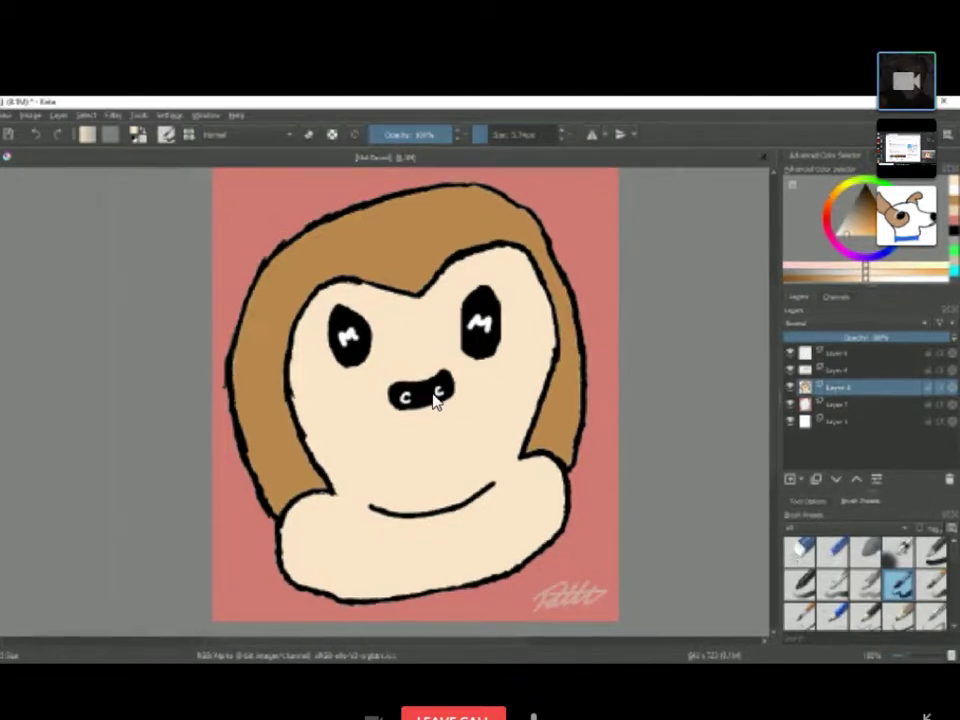
pyautogui.scroll(-2, 437, 396)
pyautogui.scroll(2, 489, 414)
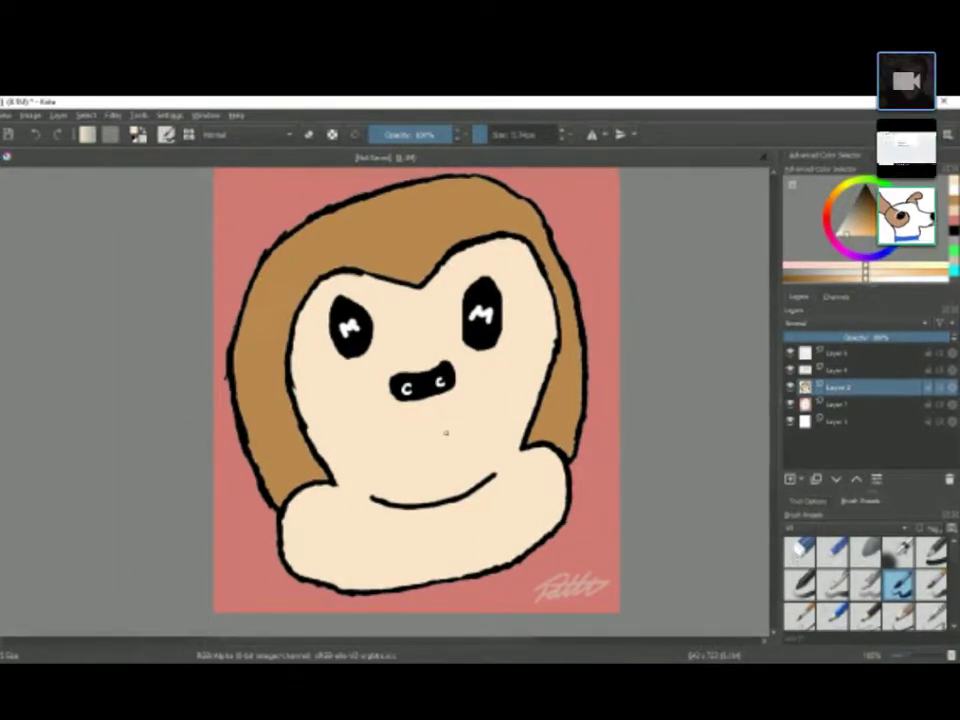
pyautogui.scroll(10, 446, 433)
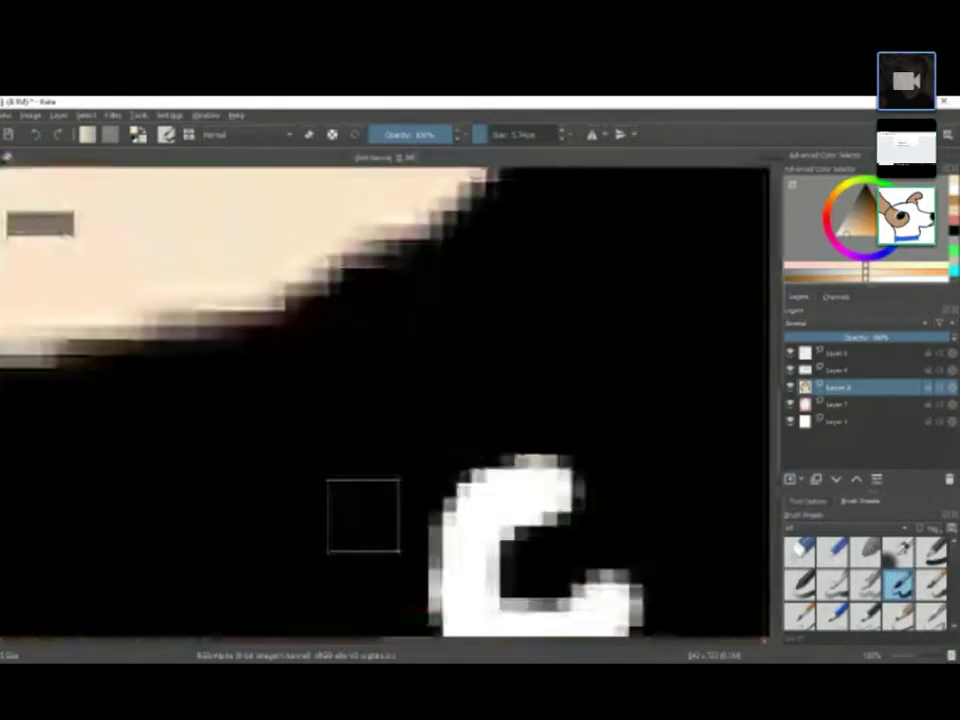
pyautogui.scroll(4, 207, 620)
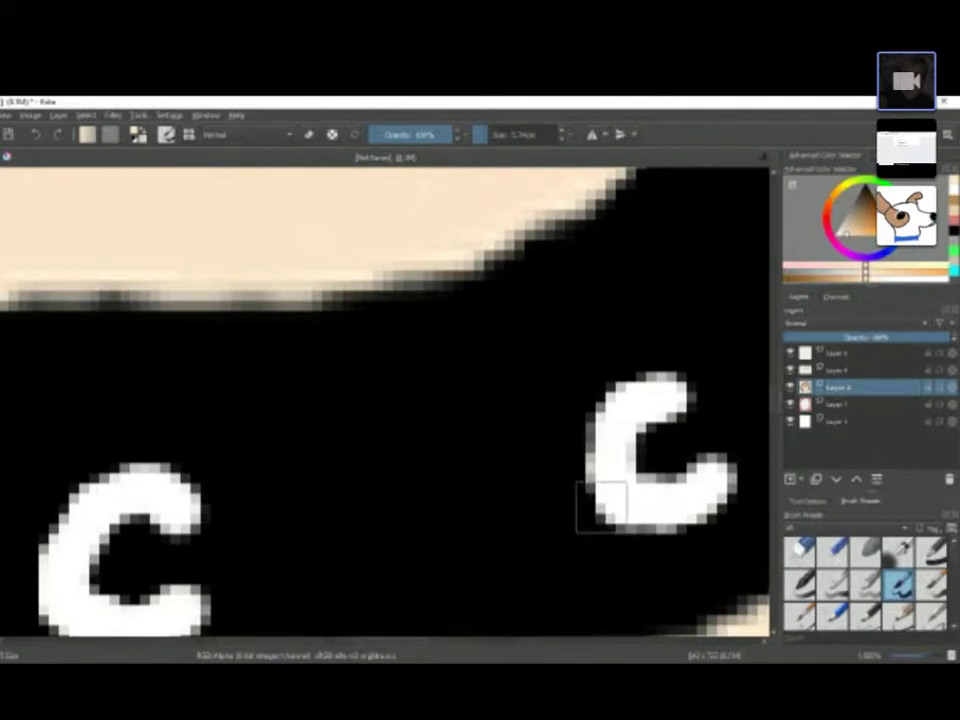
pyautogui.scroll(-6, 490, 500)
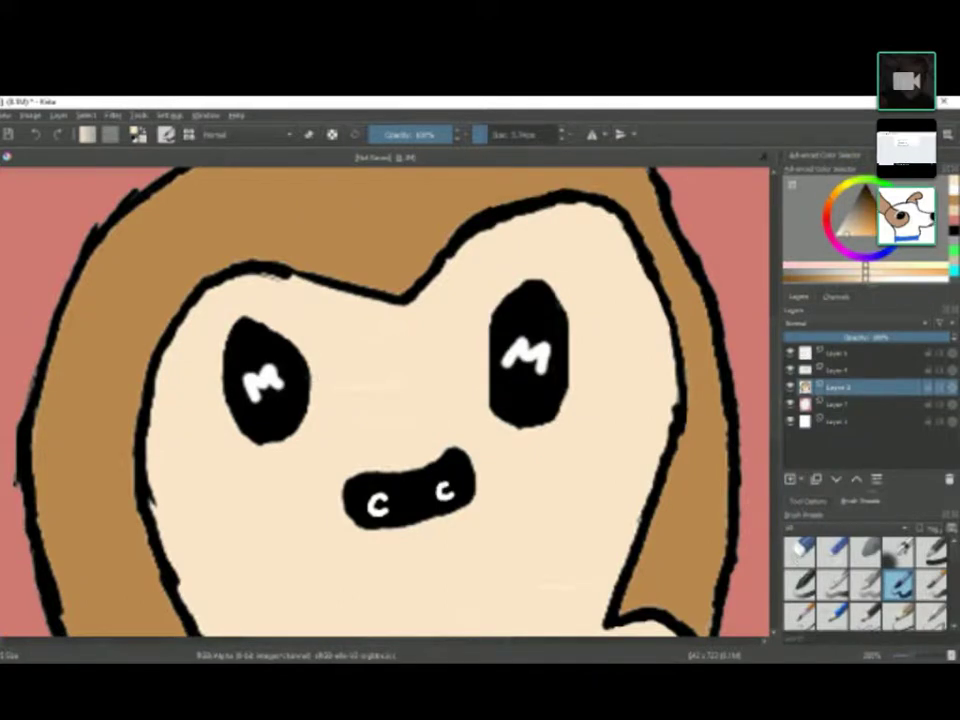
pyautogui.scroll(-6, 272, 392)
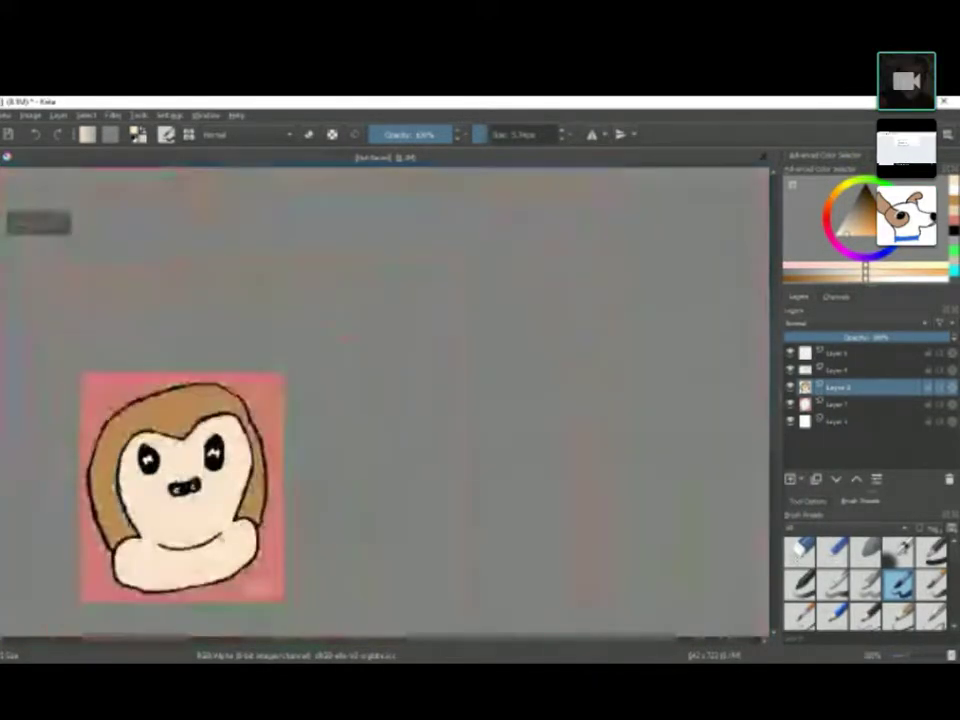
pyautogui.scroll(4, 321, 397)
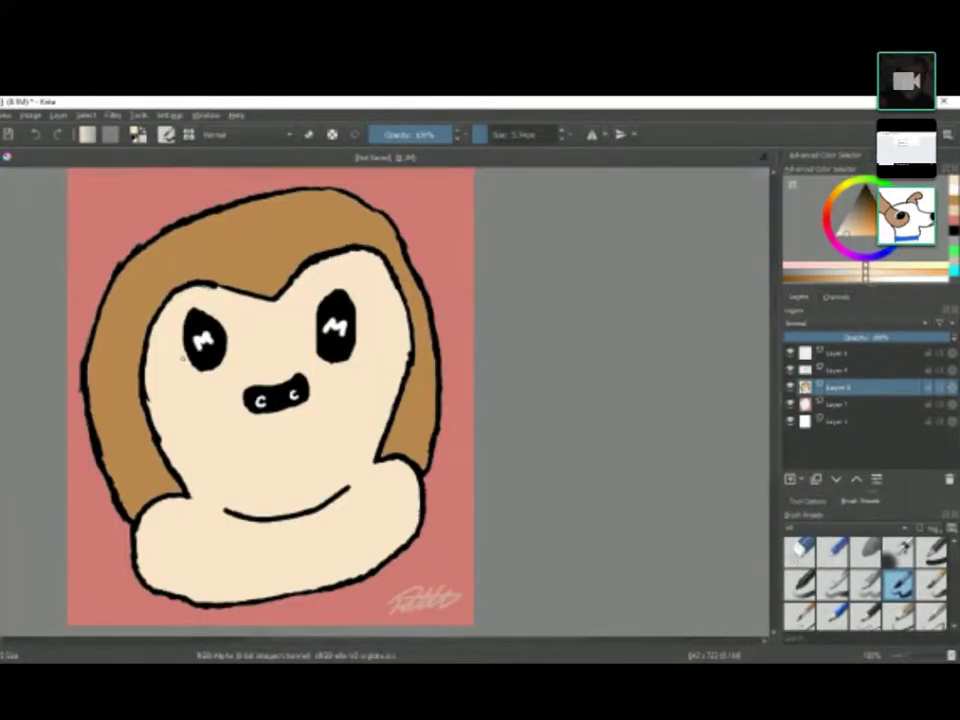
# Step: Try lettering "TA" in cream between the two white Cs on the black nose
pyautogui.scroll(5, 321, 397)
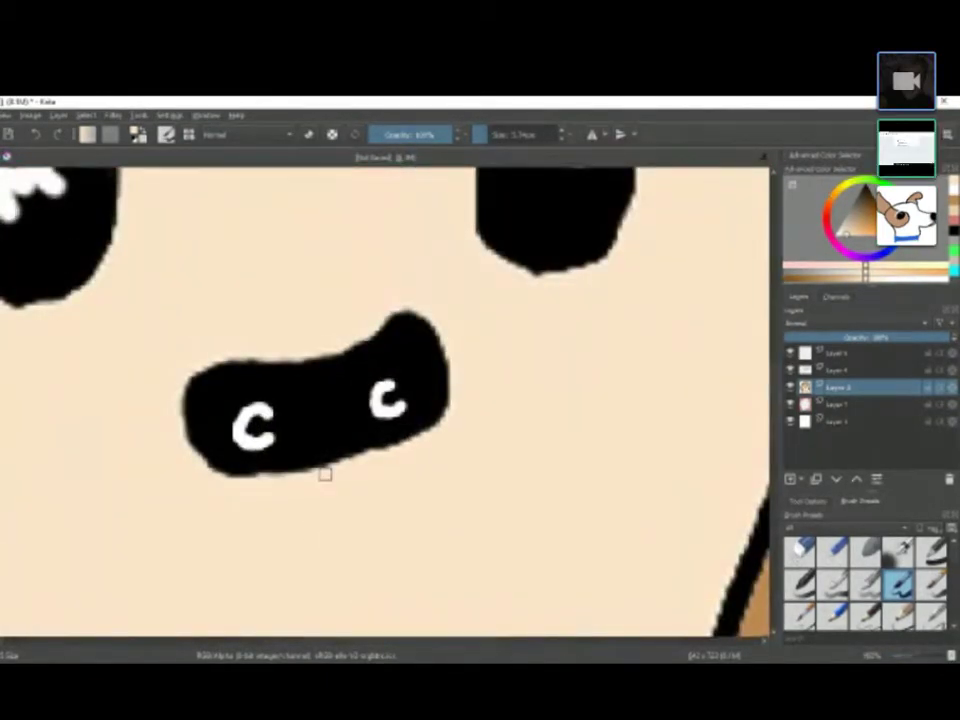
pyautogui.moveTo(298, 395)
pyautogui.mouseDown()
pyautogui.moveTo(317, 433)
pyautogui.moveTo(343, 418)
pyautogui.moveTo(350, 430)
pyautogui.mouseUp()
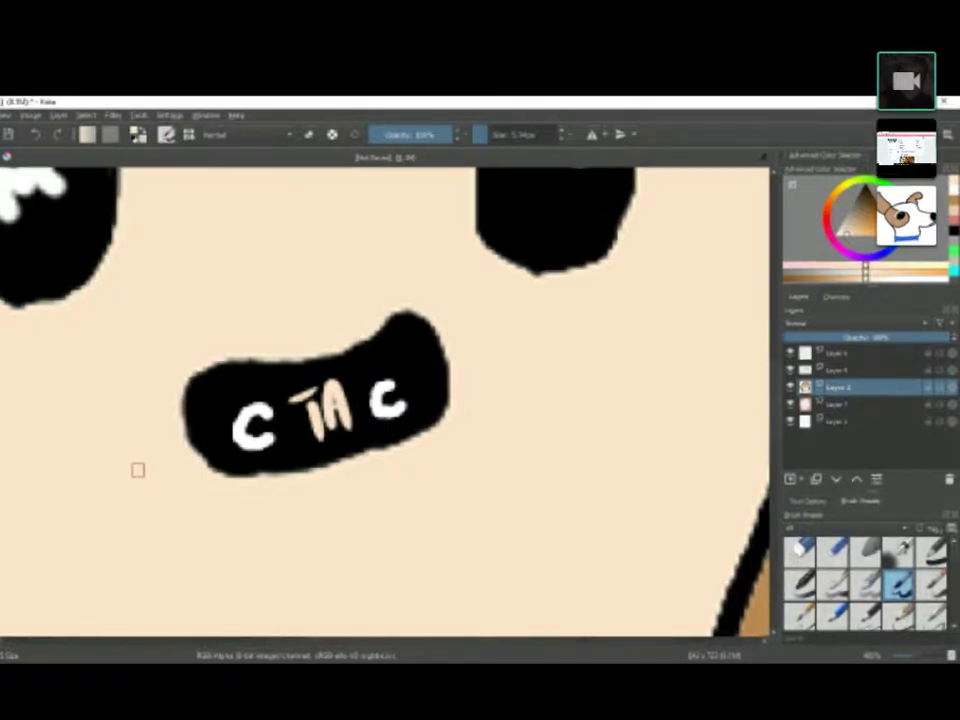
pyautogui.press('super')
pyautogui.press('super')
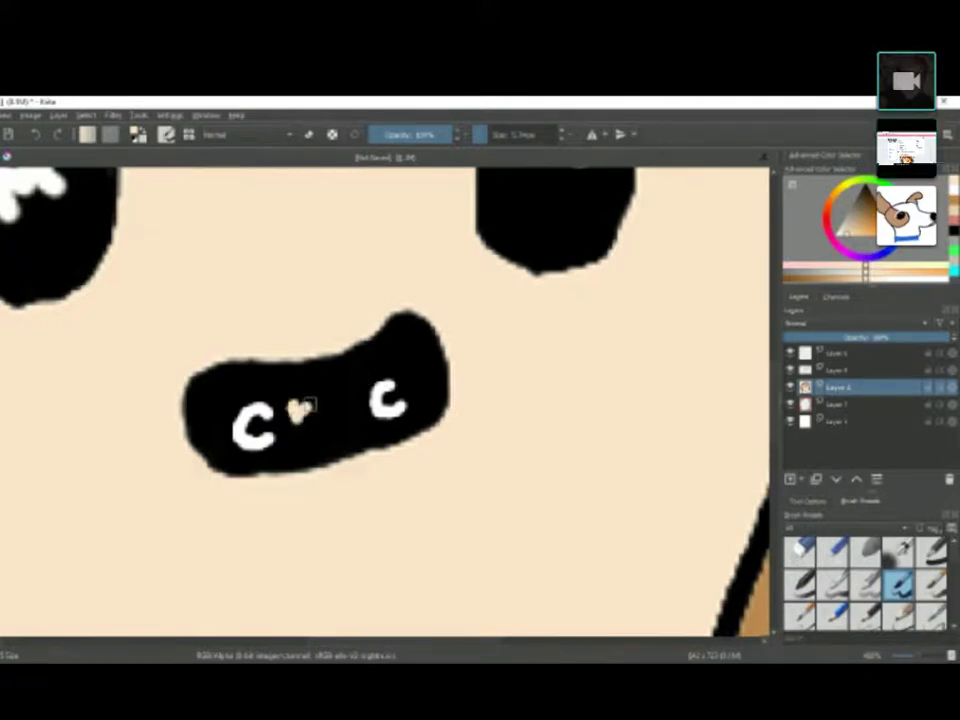
# Step: Try a small cream mark between the white Cs on the nose, and letter "Fortnite" in cream on the pink background below the chin
pyautogui.moveTo(295, 410); pyautogui.dragTo(297, 420)
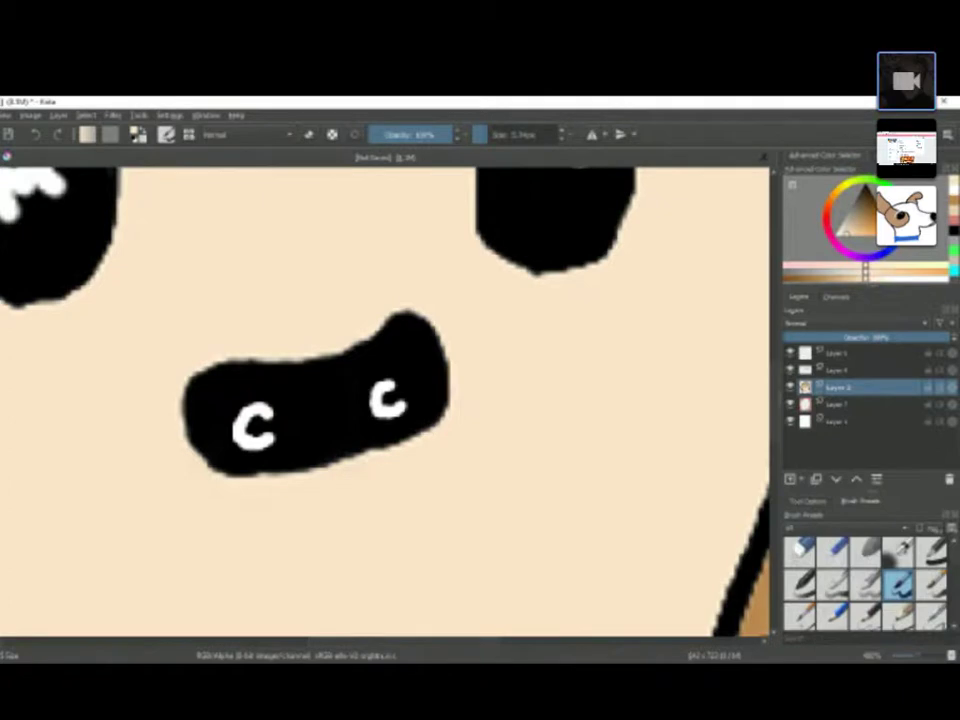
pyautogui.scroll(-5, 385, 400)
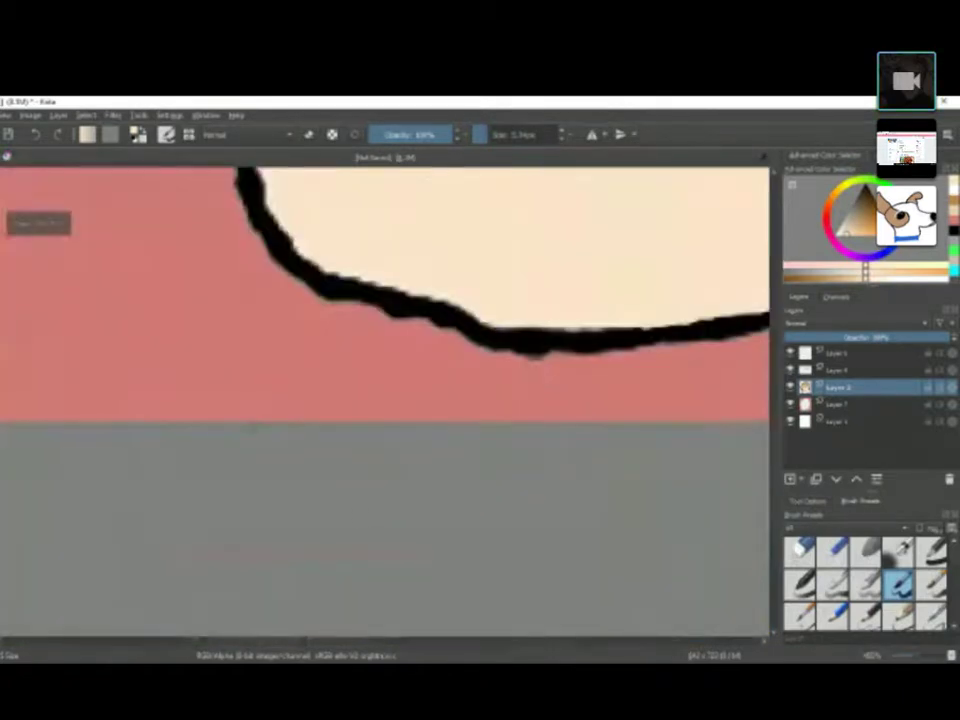
pyautogui.scroll(1, 385, 400)
pyautogui.moveTo(221, 340)
pyautogui.mouseDown()
pyautogui.moveTo(221, 437)
pyautogui.moveTo(255, 378)
pyautogui.moveTo(284, 370)
pyautogui.moveTo(318, 338)
pyautogui.moveTo(345, 385)
pyautogui.moveTo(363, 335)
pyautogui.moveTo(352, 356)
pyautogui.moveTo(372, 366)
pyautogui.mouseUp()
pyautogui.moveTo(393, 318)
pyautogui.mouseDown()
pyautogui.moveTo(396, 368)
pyautogui.moveTo(422, 320)
pyautogui.moveTo(446, 365)
pyautogui.moveTo(470, 355)
pyautogui.moveTo(476, 372)
pyautogui.mouseUp()
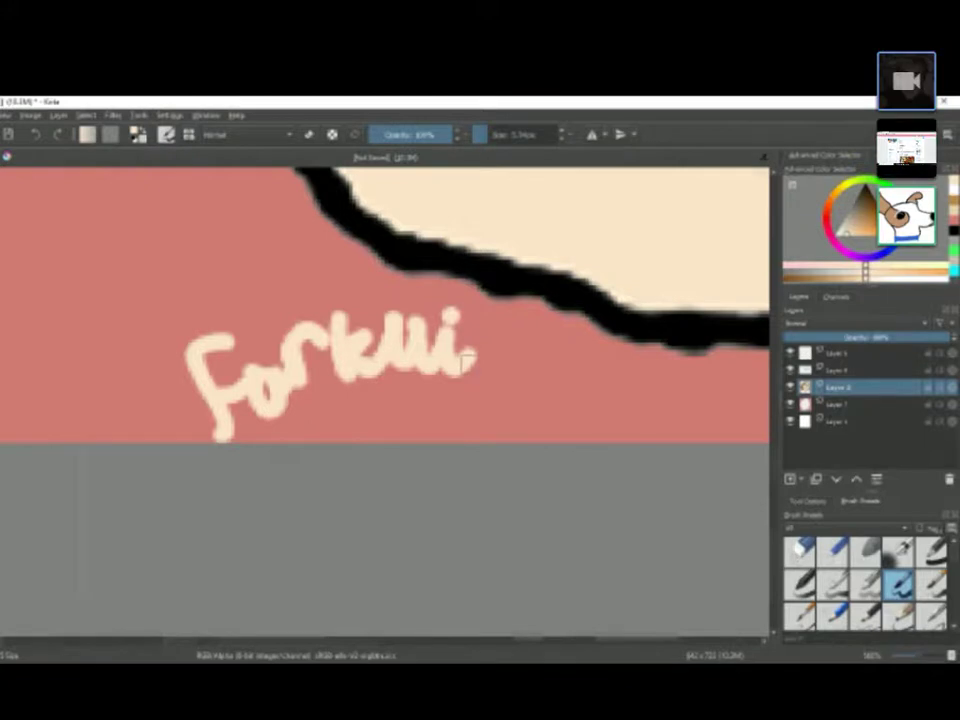
pyautogui.click(486, 326)
pyautogui.moveTo(490, 322)
pyautogui.mouseDown()
pyautogui.moveTo(475, 356)
pyautogui.moveTo(520, 350)
pyautogui.mouseUp()
pyautogui.moveTo(462, 340); pyautogui.dragTo(495, 338)
pyautogui.press('-')
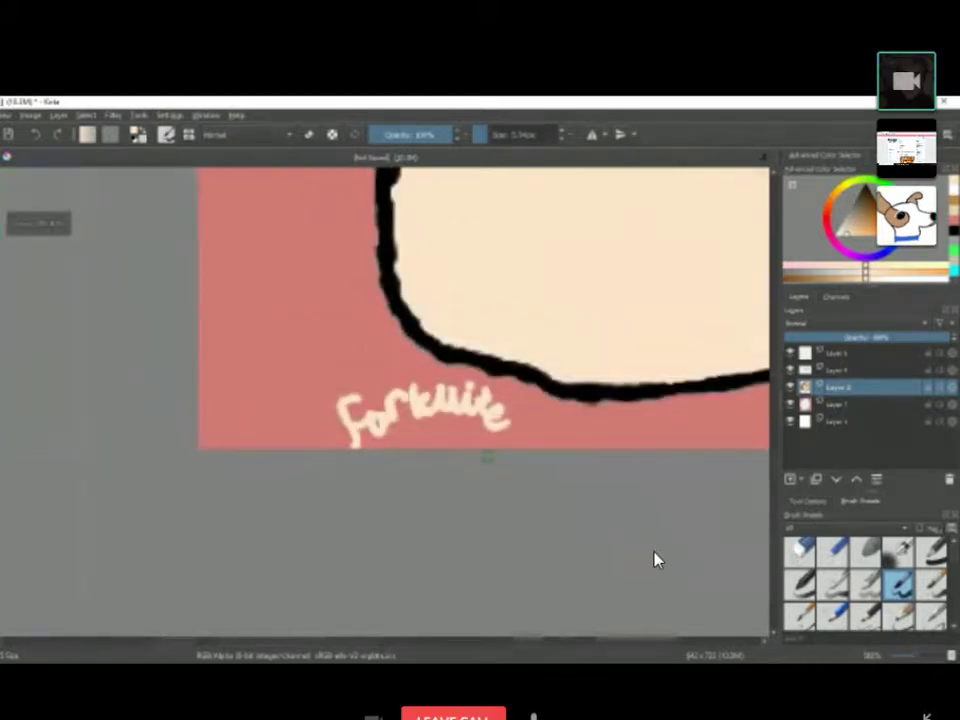
pyautogui.press('-')
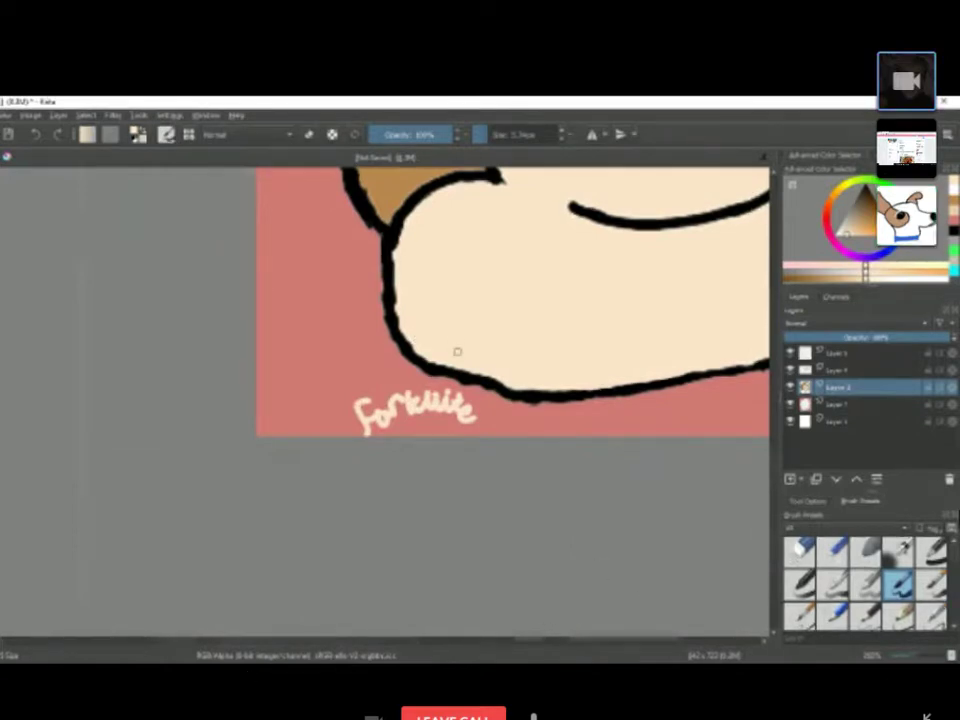
# Step: Undo all the cream lettering on the pink background below the chin
pyautogui.hotkey('ctrl', 'z')
pyautogui.hotkey('ctrl', 'z')
pyautogui.hotkey('ctrl', 'z')
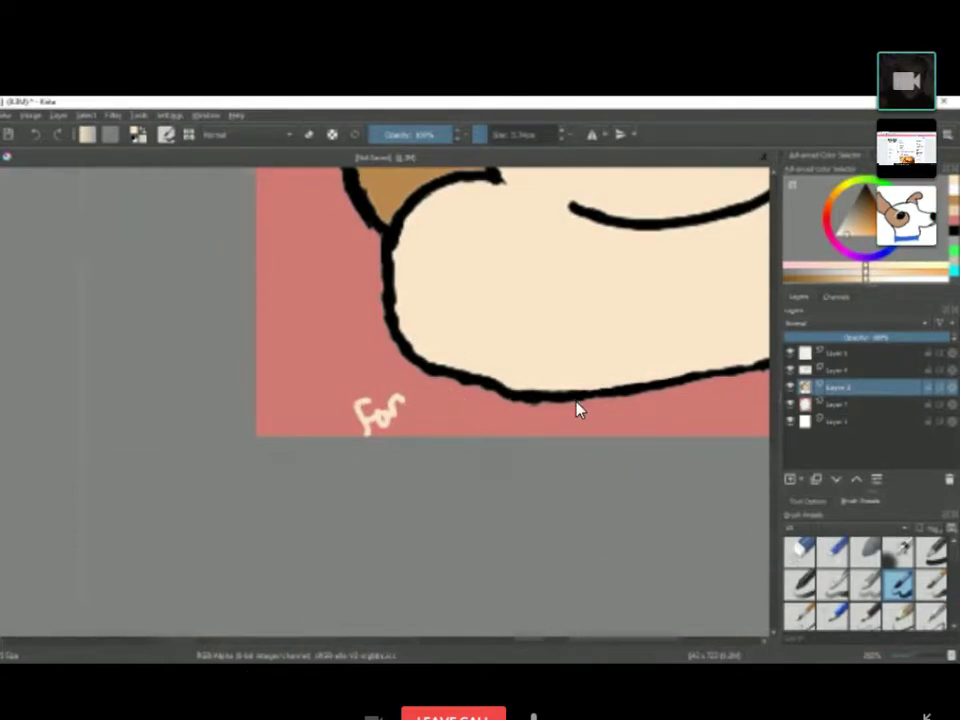
pyautogui.hotkey('ctrl', 'z')
pyautogui.hotkey('ctrl', 'z')
pyautogui.hotkey('ctrl', 'z')
pyautogui.hotkey('ctrl', 'z')
# Step: Letter "Fort" in black in an arc above the portrait's left eye
pyautogui.press('-')
pyautogui.press('-')
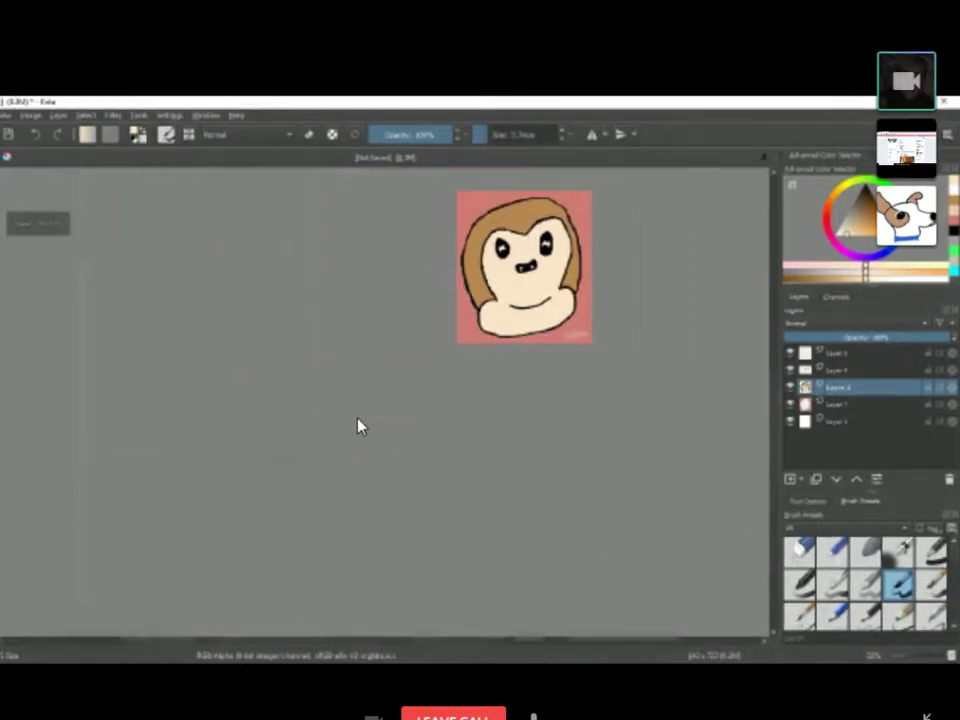
pyautogui.press('+')
pyautogui.press('+')
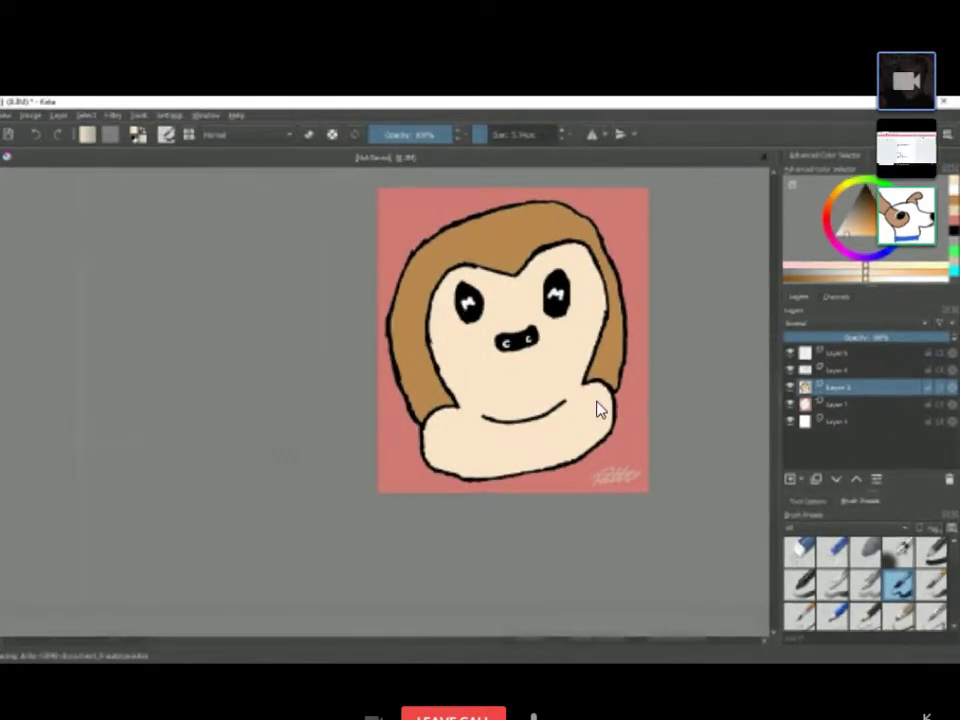
pyautogui.press('+')
pyautogui.press('+')
pyautogui.press('+')
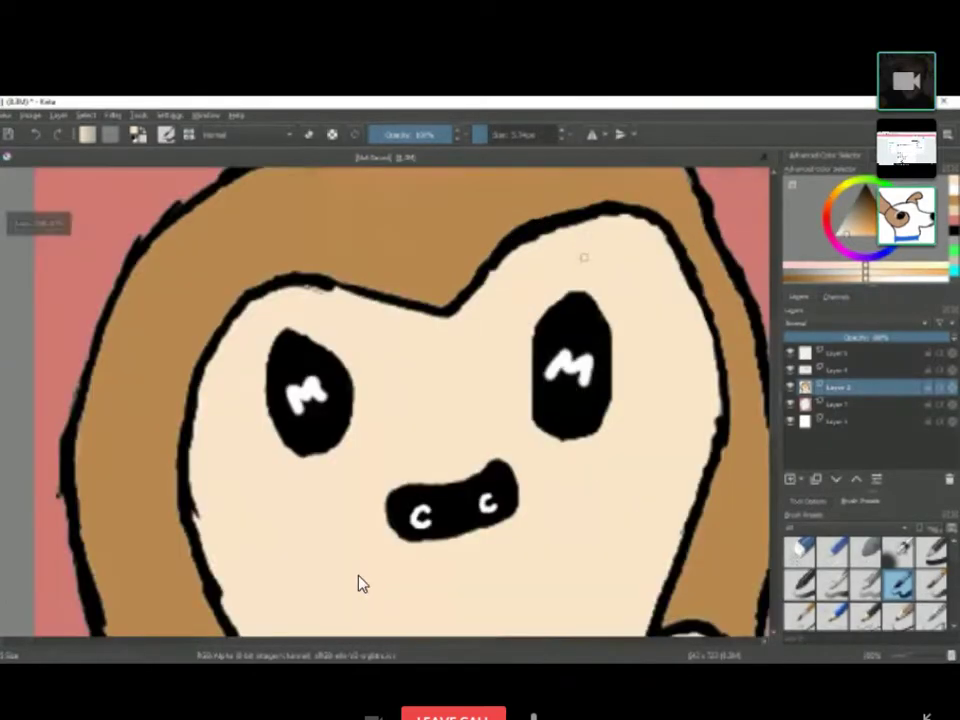
pyautogui.press('+')
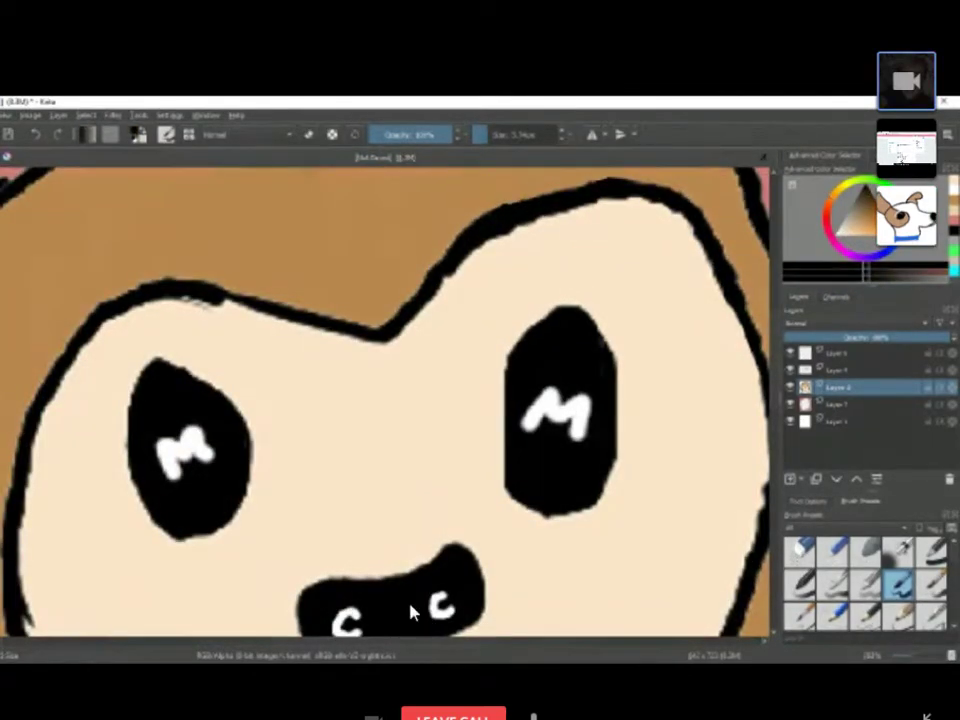
pyautogui.press('+')
pyautogui.moveTo(70, 387); pyautogui.dragTo(86, 404)
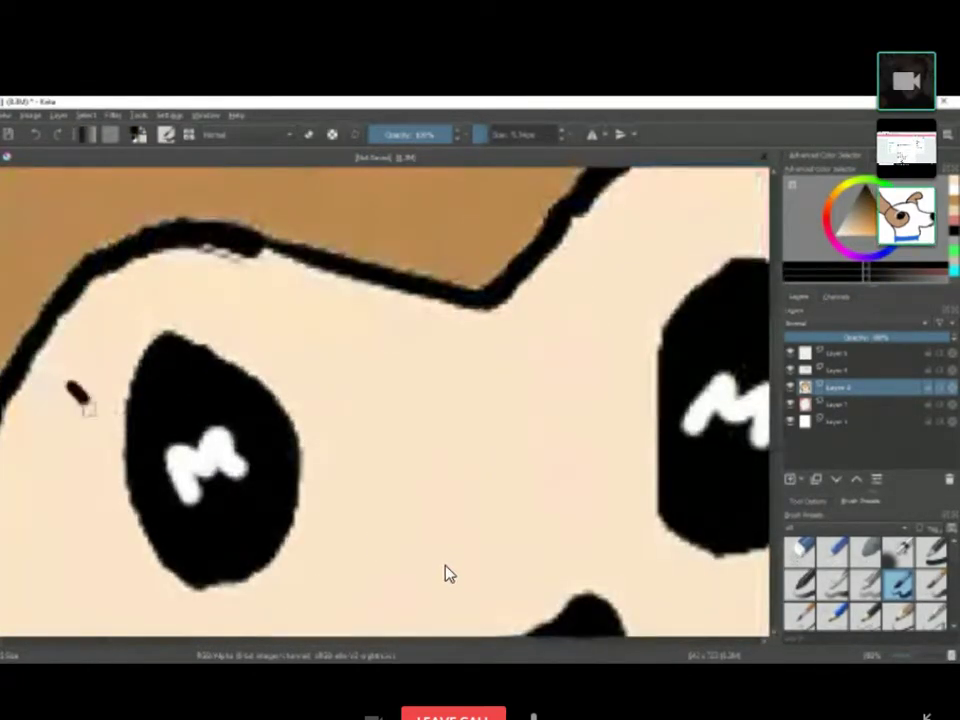
pyautogui.moveTo(88, 344)
pyautogui.mouseDown()
pyautogui.moveTo(84, 404)
pyautogui.moveTo(100, 364)
pyautogui.moveTo(132, 328)
pyautogui.moveTo(214, 298)
pyautogui.moveTo(252, 340)
pyautogui.mouseUp()
pyautogui.moveTo(240, 318); pyautogui.dragTo(272, 314)
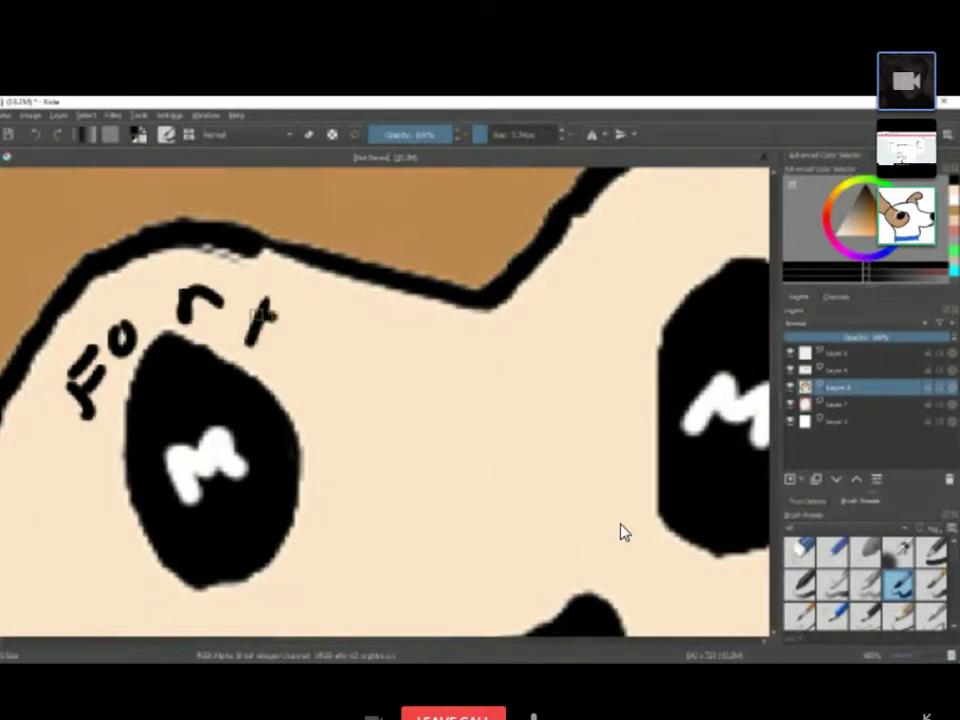
# Step: Letter "nite" in black in an arc above the portrait's right eye
pyautogui.press('-')
pyautogui.press('-')
pyautogui.press('-')
pyautogui.press('-')
pyautogui.press('+')
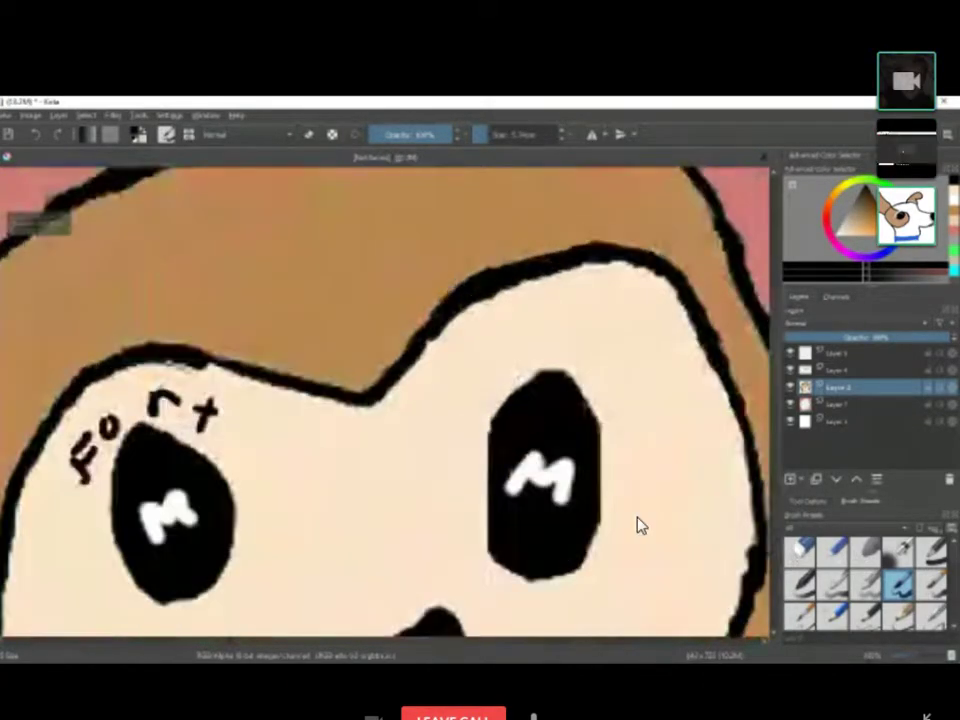
pyautogui.moveTo(478, 403); pyautogui.dragTo(504, 398)
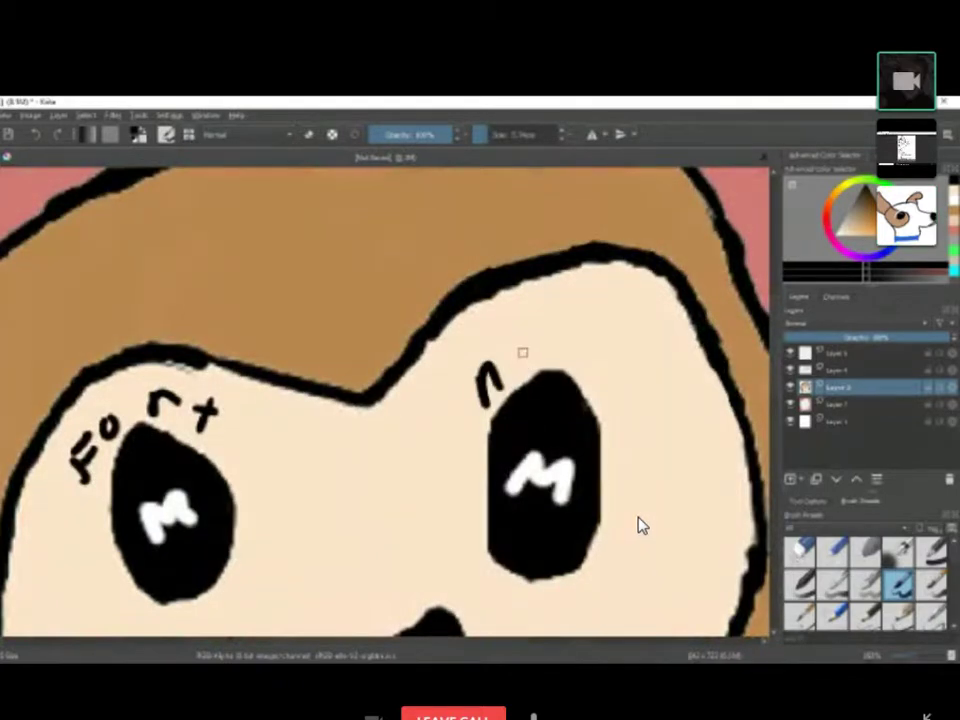
pyautogui.moveTo(527, 342); pyautogui.dragTo(531, 363)
pyautogui.click(531, 321)
pyautogui.moveTo(566, 322)
pyautogui.mouseDown()
pyautogui.moveTo(566, 356)
pyautogui.moveTo(589, 338)
pyautogui.moveTo(606, 376)
pyautogui.mouseUp()
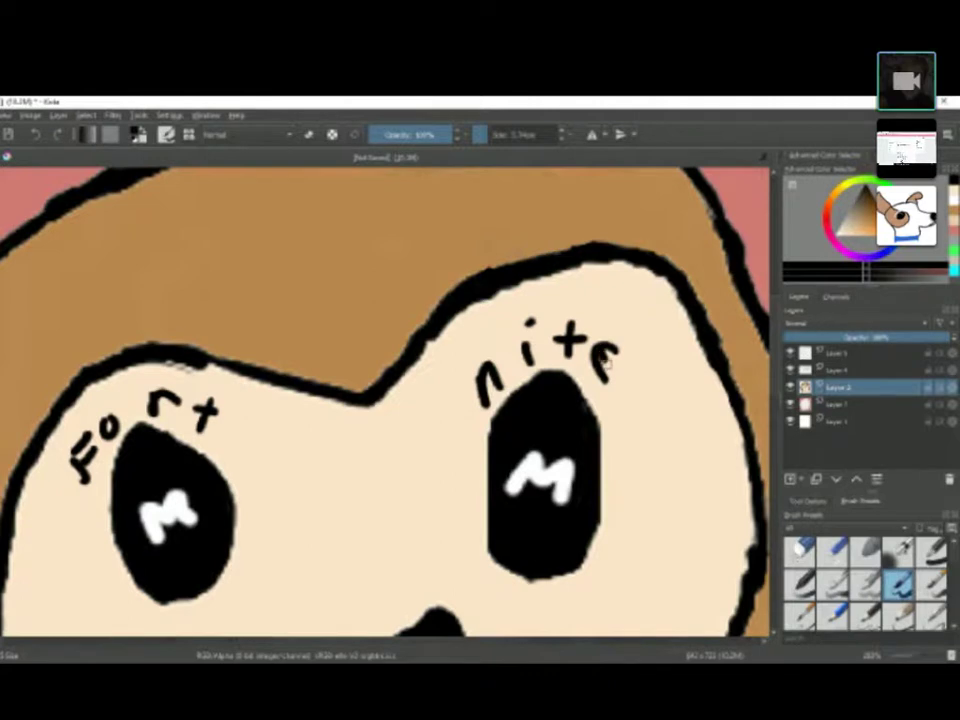
# Step: Replace the letters "ite" above the right eye with a black "ux"
pyautogui.scroll(-4, 565, 402)
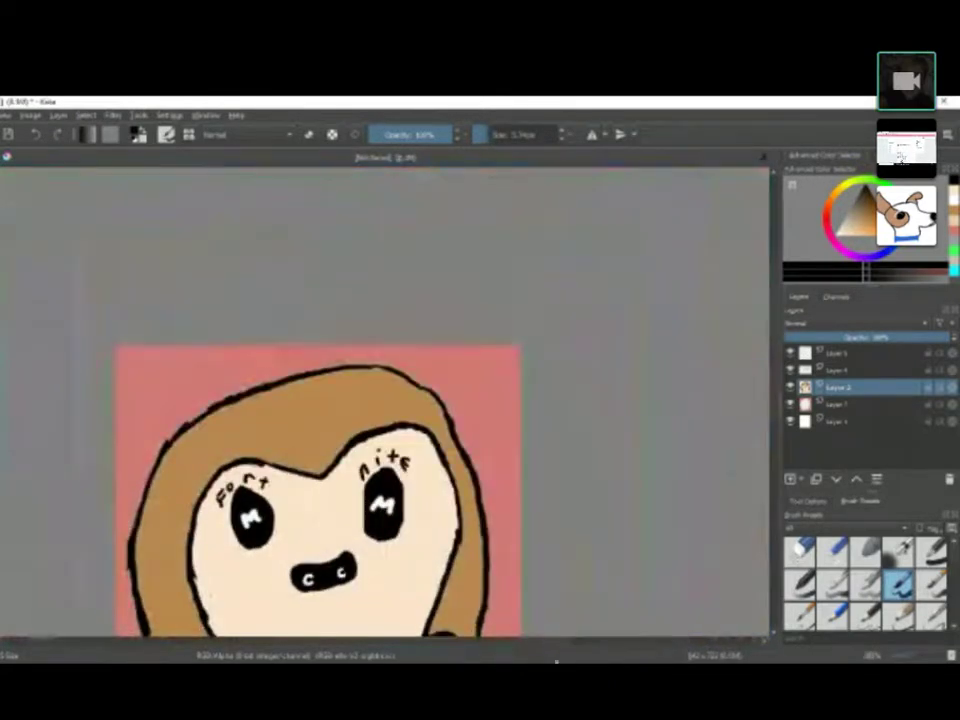
pyautogui.scroll(3, 528, 607)
pyautogui.scroll(-5, 417, 478)
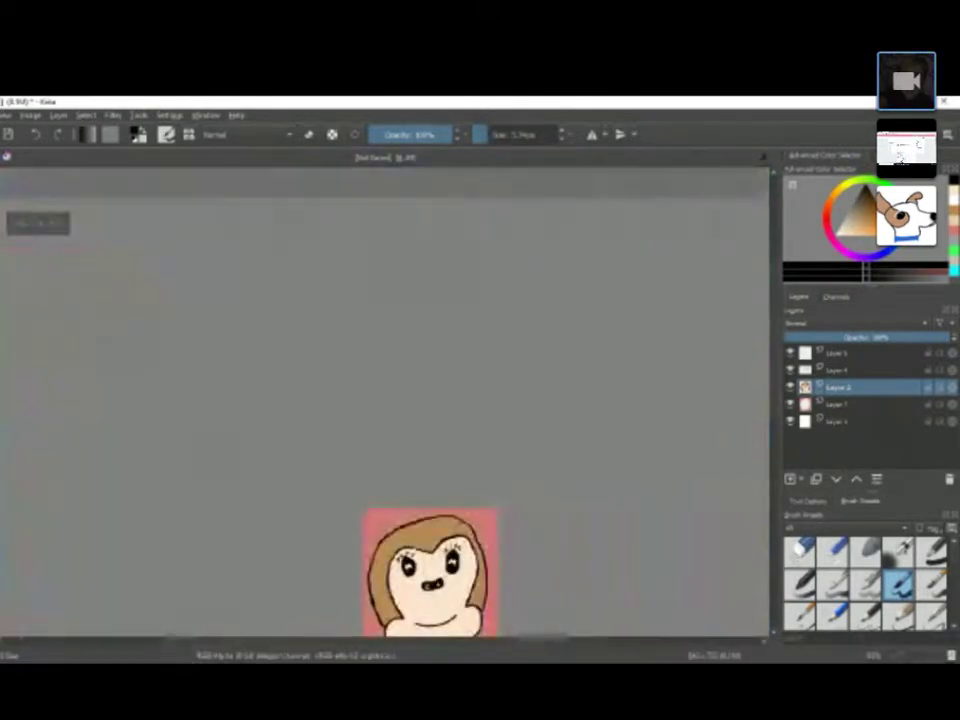
pyautogui.scroll(5, 342, 606)
pyautogui.scroll(-1, 342, 606)
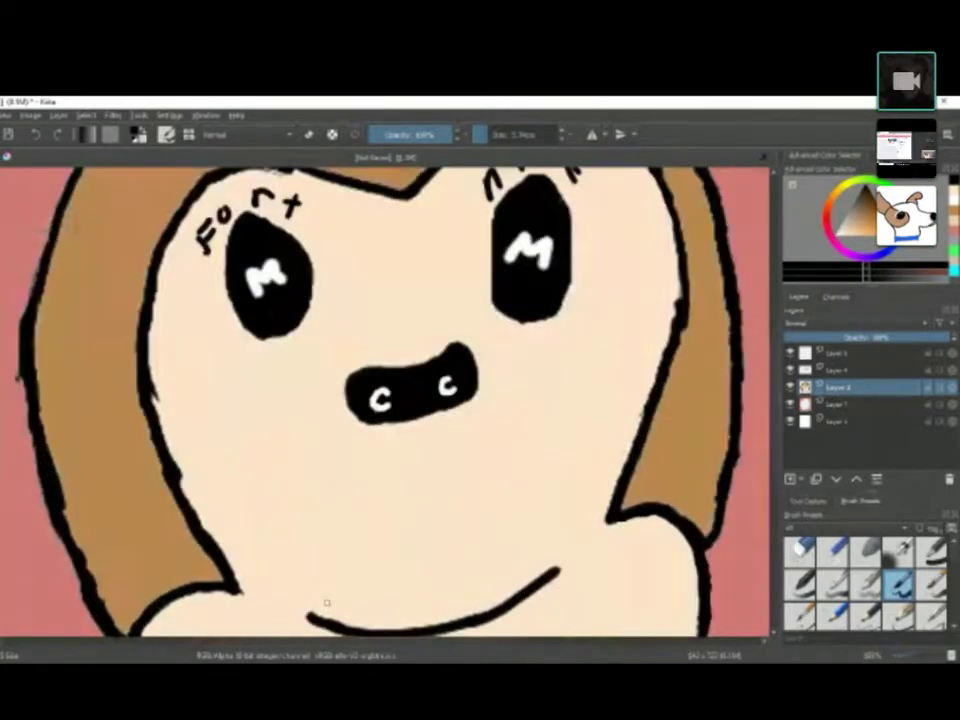
pyautogui.scroll(1, 327, 603)
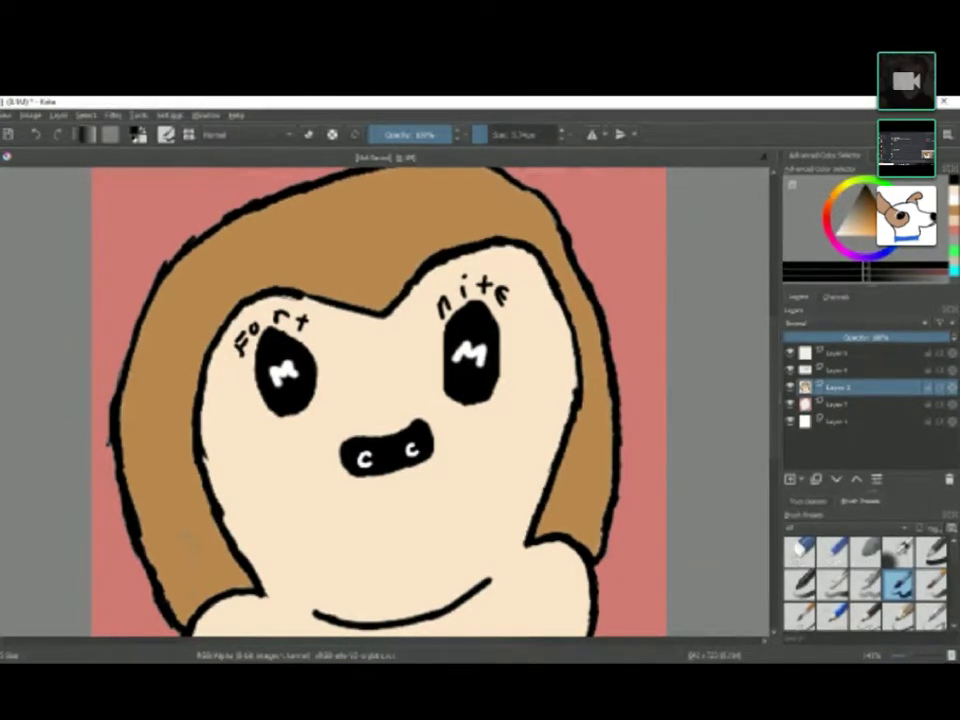
pyautogui.hotkey('ctrl', 'z')
pyautogui.hotkey('ctrl', 'z')
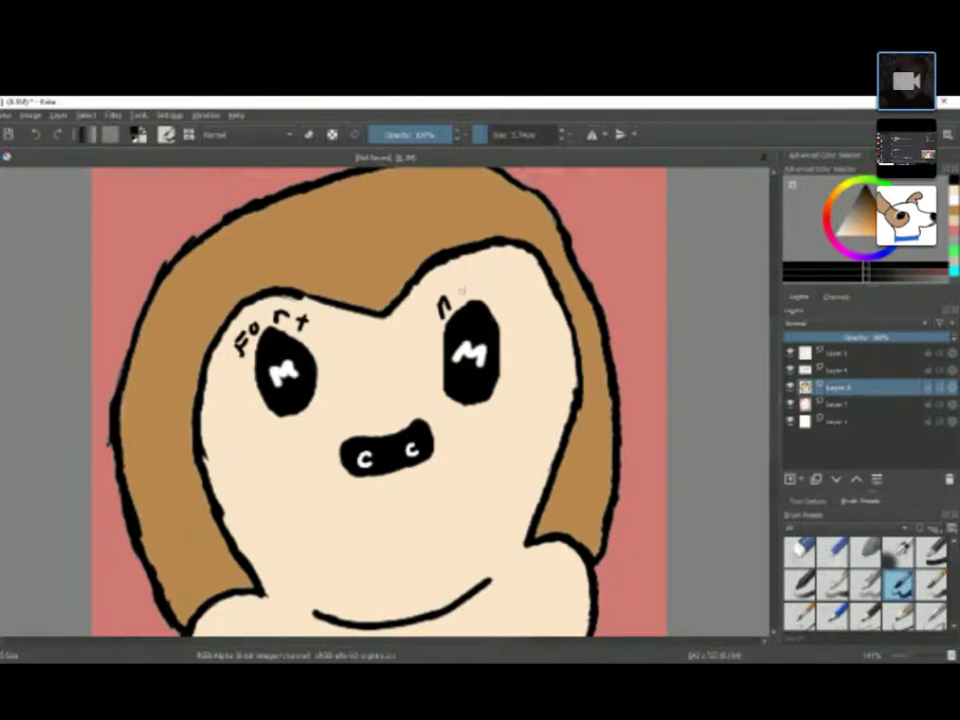
pyautogui.moveTo(470, 282)
pyautogui.mouseDown()
pyautogui.moveTo(514, 304)
pyautogui.moveTo(501, 305)
pyautogui.mouseUp()
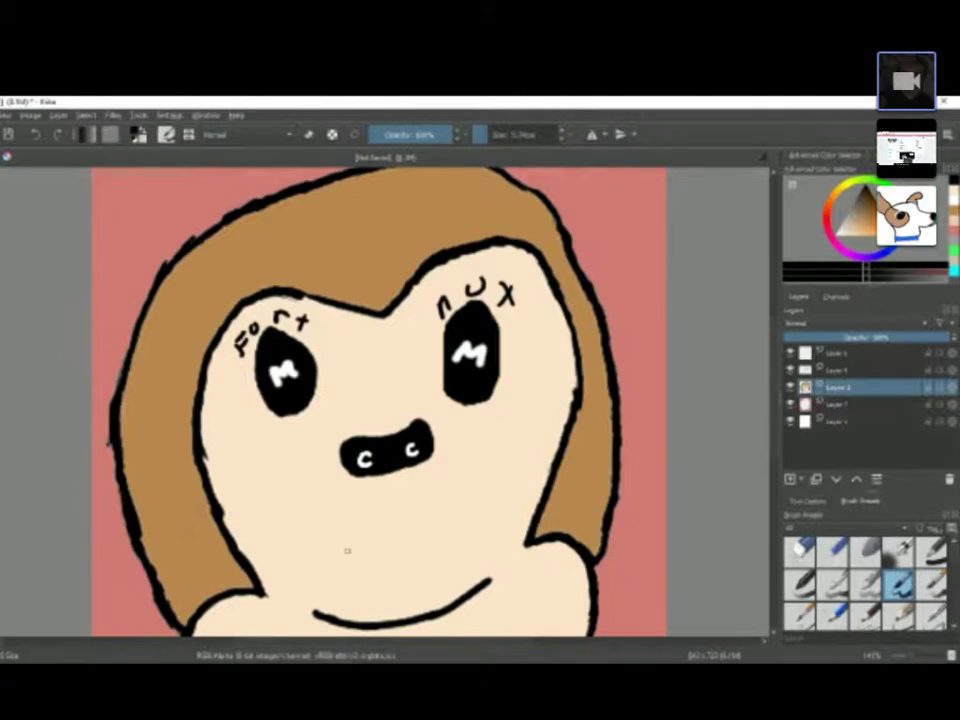
# Step: Undo all the black lettering above both eyes
pyautogui.scroll(-1, 350, 461)
pyautogui.scroll(-1, 353, 582)
pyautogui.scroll(1, 347, 602)
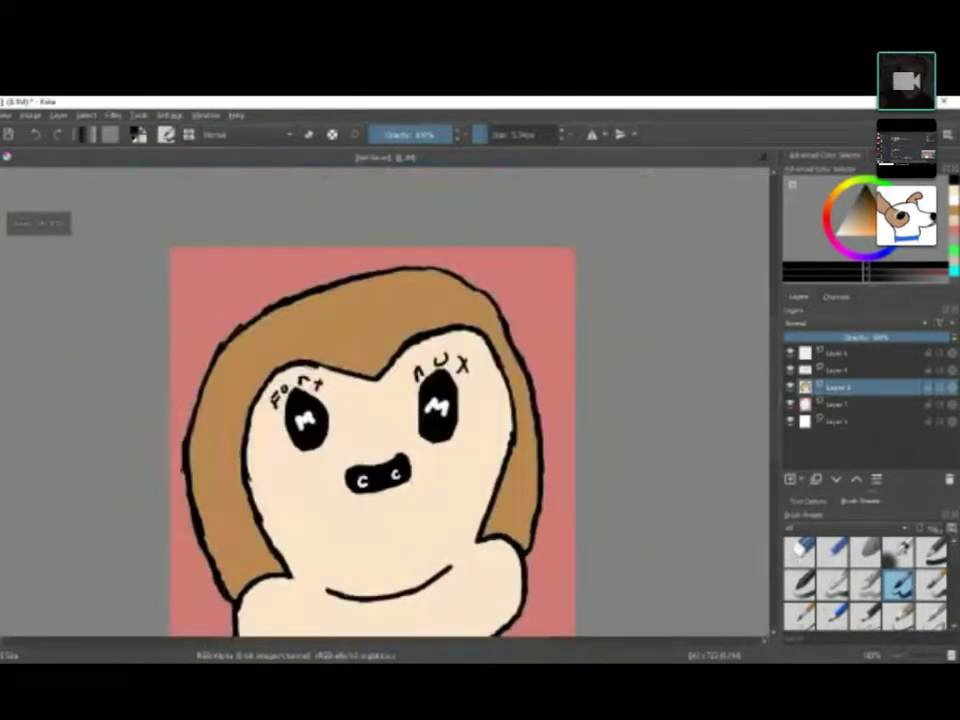
pyautogui.scroll(3, 315, 190)
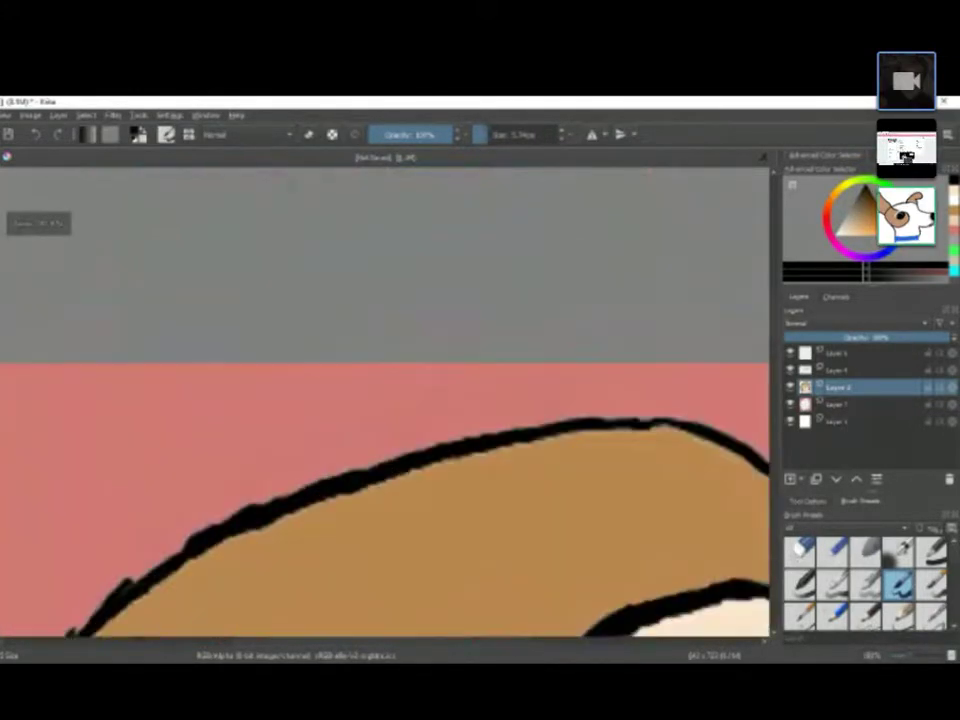
pyautogui.scroll(-4, 291, 185)
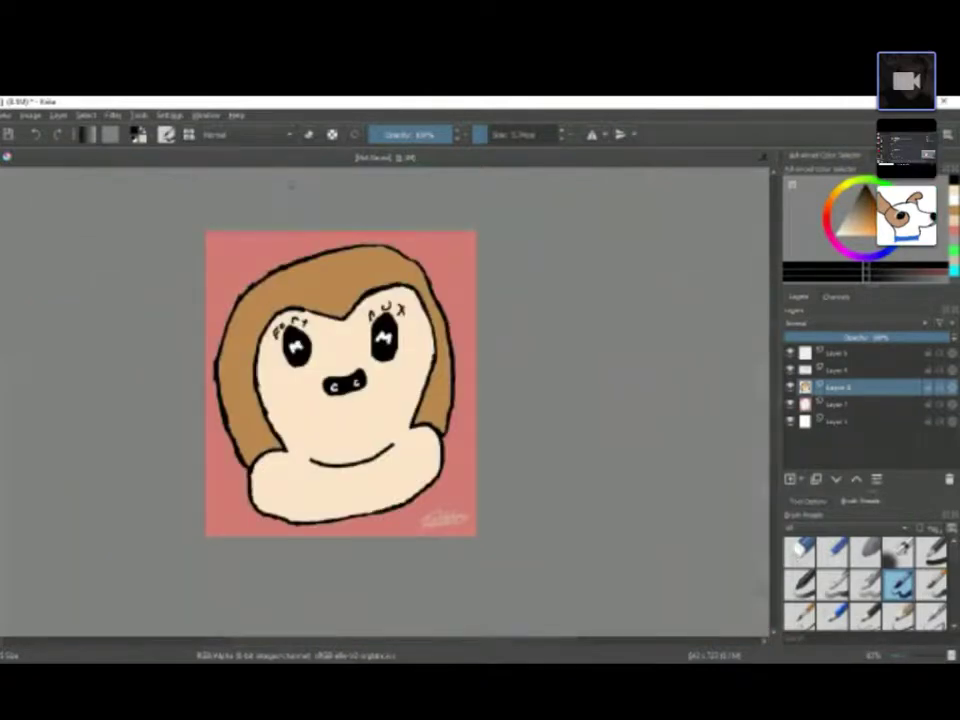
pyautogui.scroll(3, 337, 335)
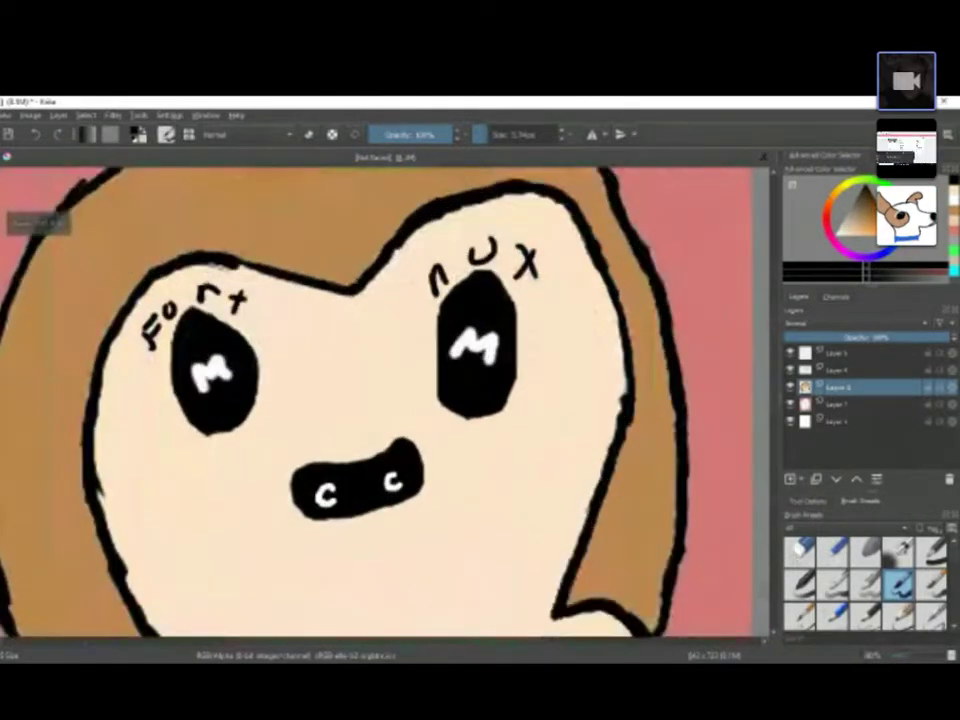
pyautogui.scroll(1, 183, 297)
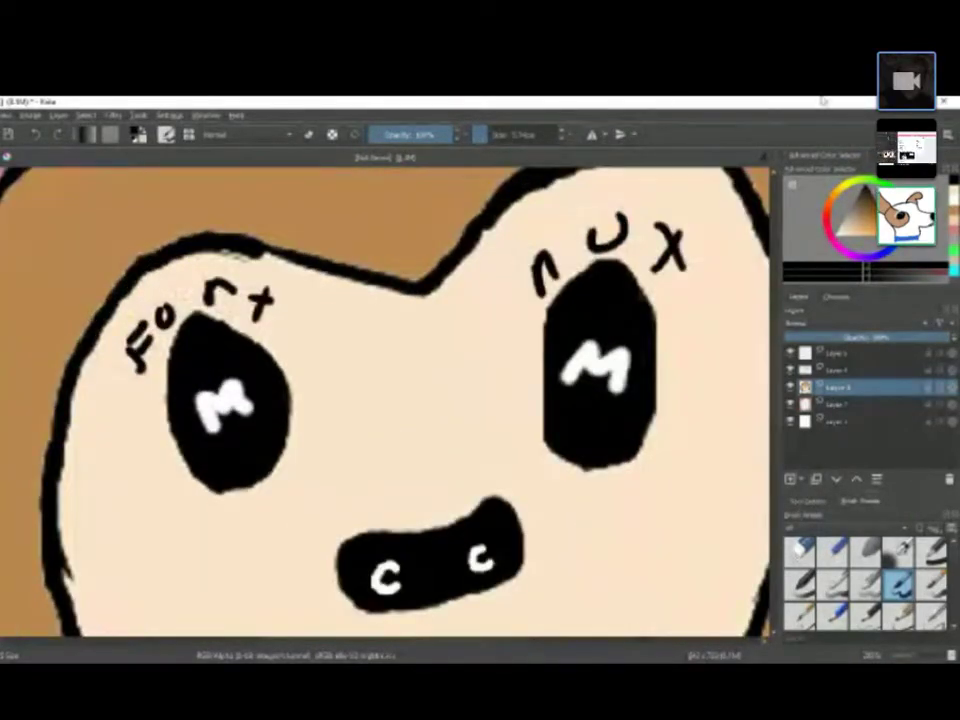
pyautogui.press('-')
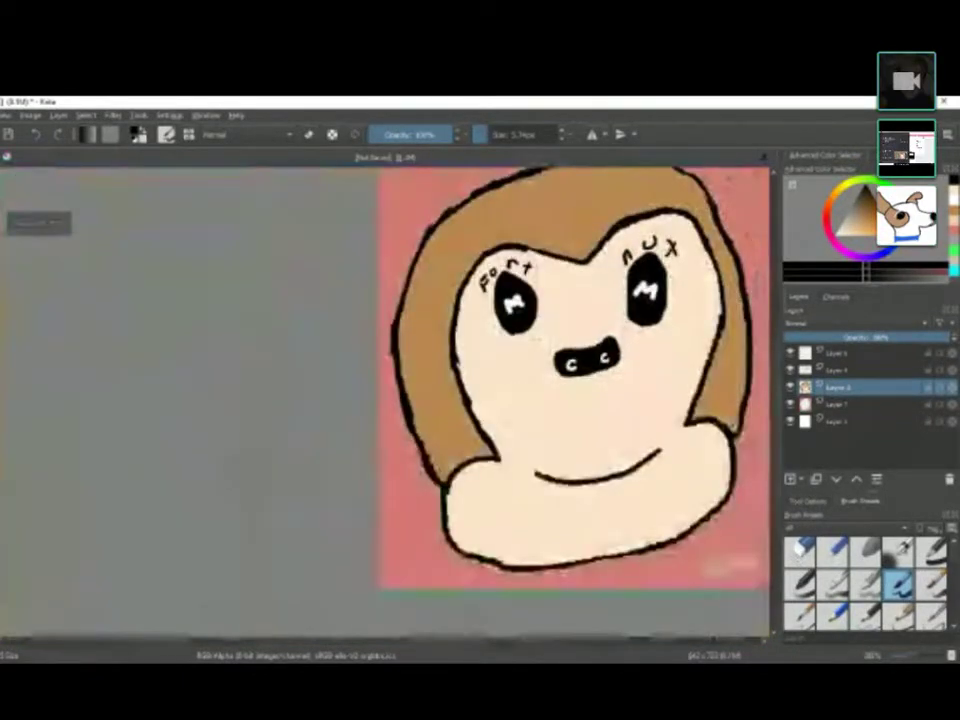
pyautogui.hotkey('ctrl', 'z')
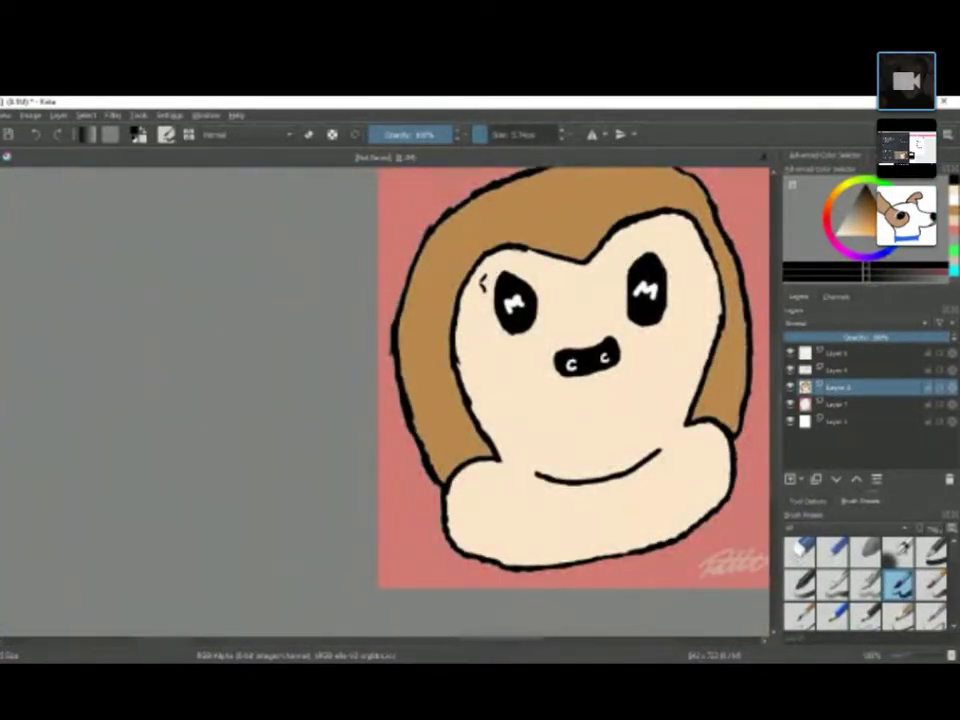
# Step: Examine the whole portrait without the eye lettering at different magnifications
pyautogui.press('-')
pyautogui.press('-')
pyautogui.press('-')
pyautogui.press('-')
pyautogui.press('-')
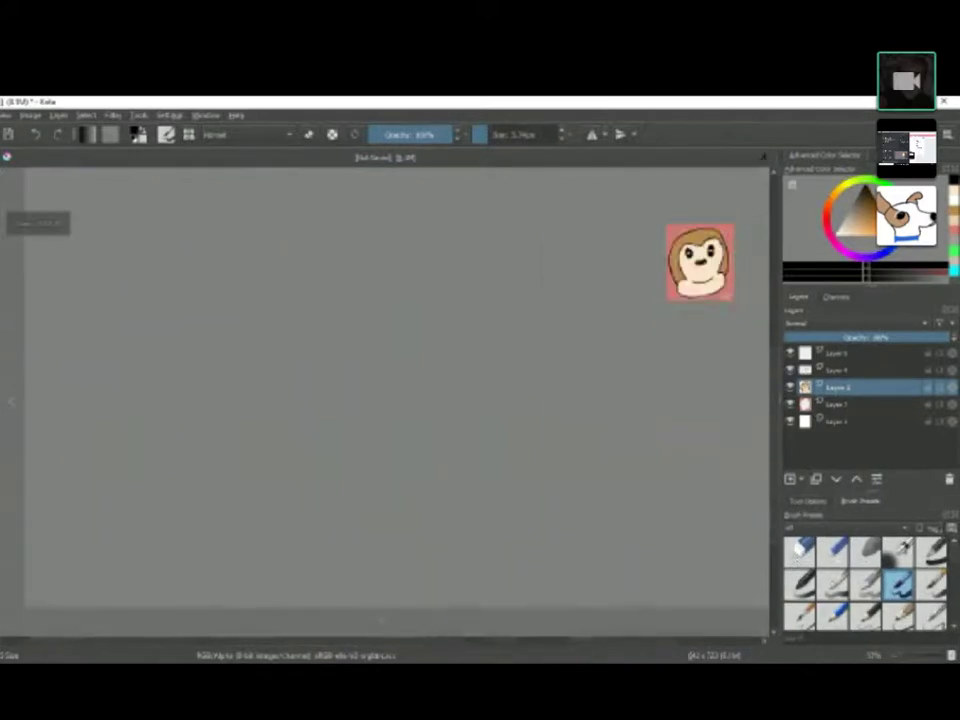
pyautogui.press('+')
pyautogui.press('+')
pyautogui.press('+')
pyautogui.press('+')
pyautogui.press('+')
pyautogui.press('-')
pyautogui.press('-')
pyautogui.press('-')
pyautogui.press('-')
pyautogui.press('+')
pyautogui.press('+')
pyautogui.press('+')
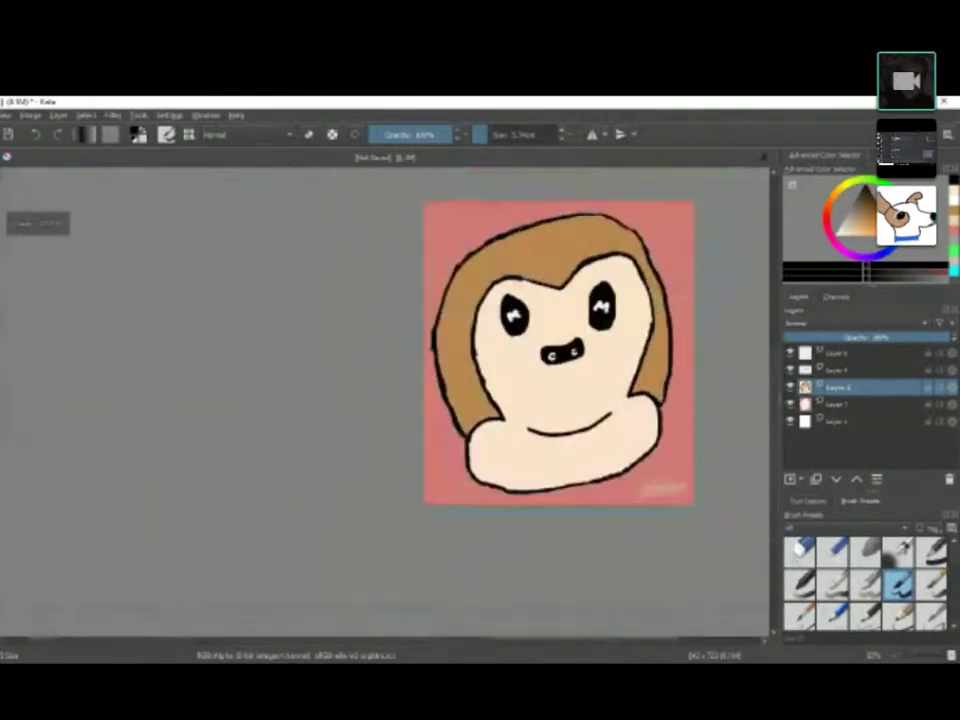
pyautogui.press('+')
pyautogui.press('-')
pyautogui.press('+')
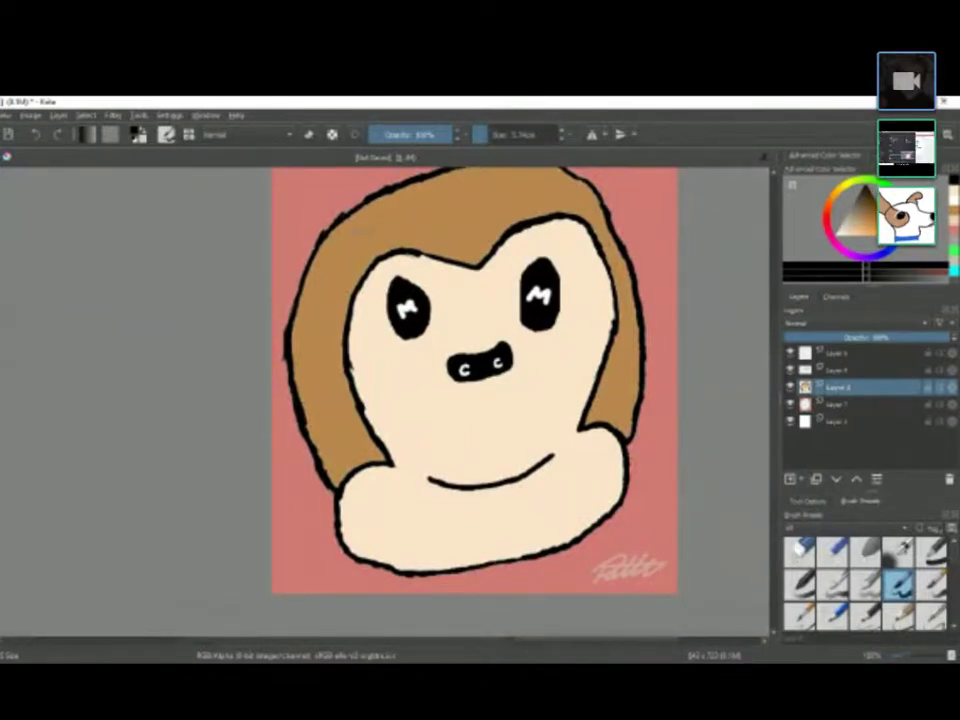
# Step: Paint a thin curved black eyebrow above each eye of the portrait
pyautogui.press('-')
pyautogui.press('+')
pyautogui.press('+')
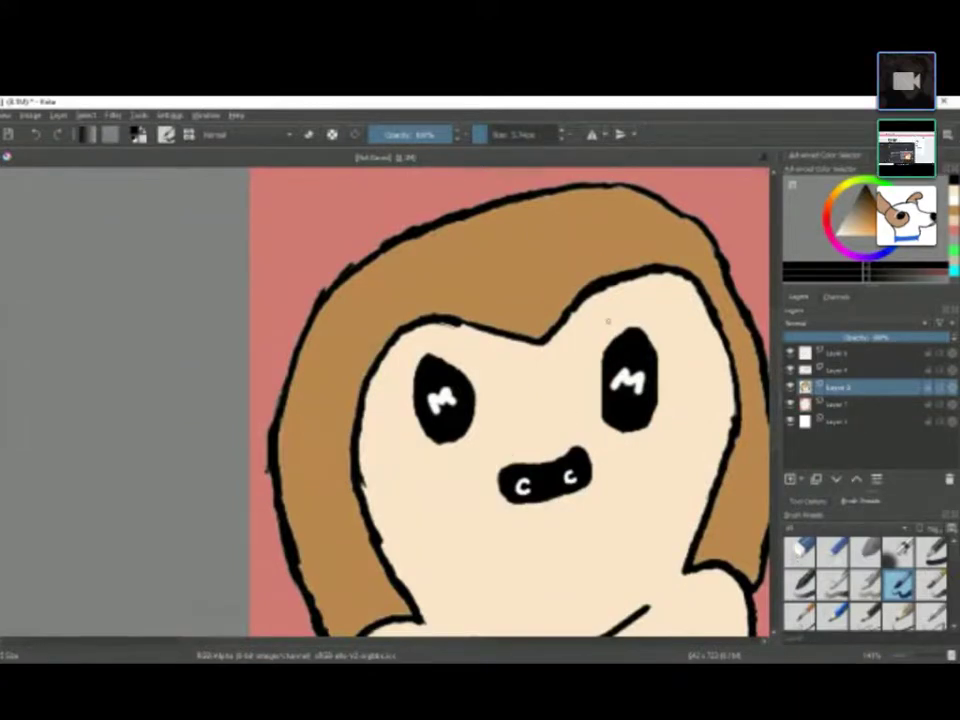
pyautogui.moveTo(609, 320); pyautogui.dragTo(647, 323)
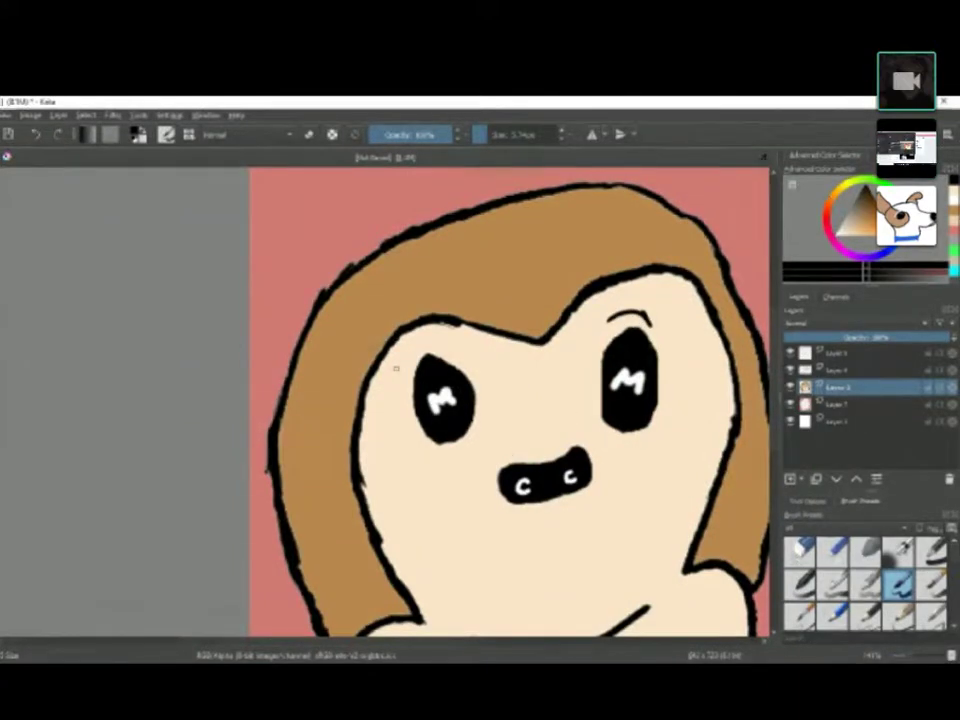
pyautogui.moveTo(398, 358); pyautogui.dragTo(447, 356)
pyautogui.press('-')
pyautogui.press('-')
pyautogui.press('-')
pyautogui.click(138, 134)
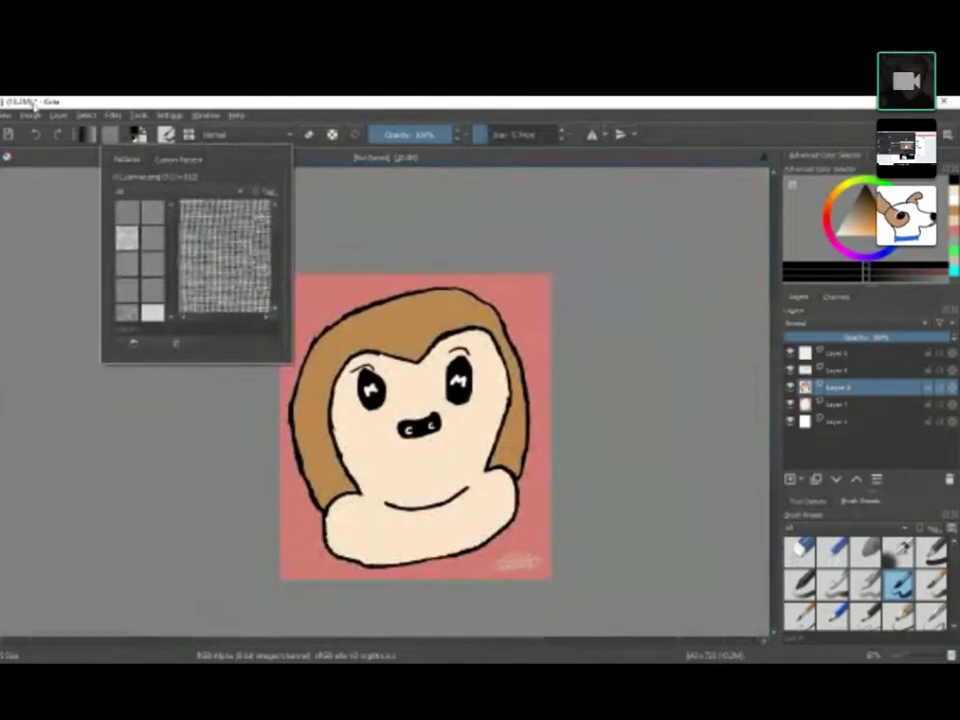
pyautogui.press('Escape')
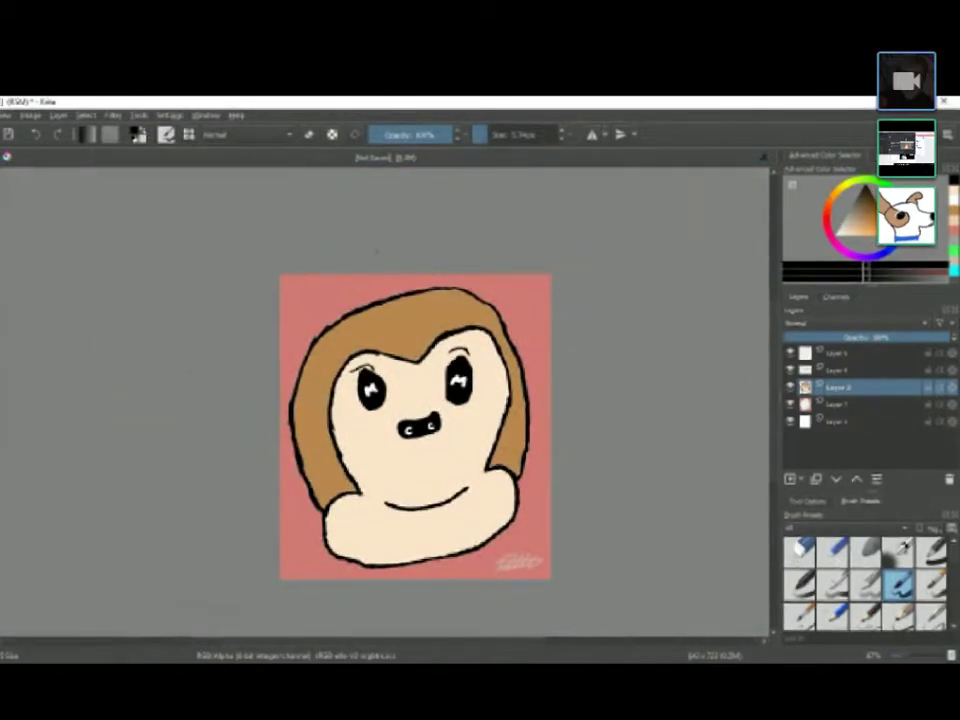
# Step: Repaint the eyebrow above the portrait's left eye as a thicker curved black stroke
pyautogui.press('+')
pyautogui.press('+')
pyautogui.press('+')
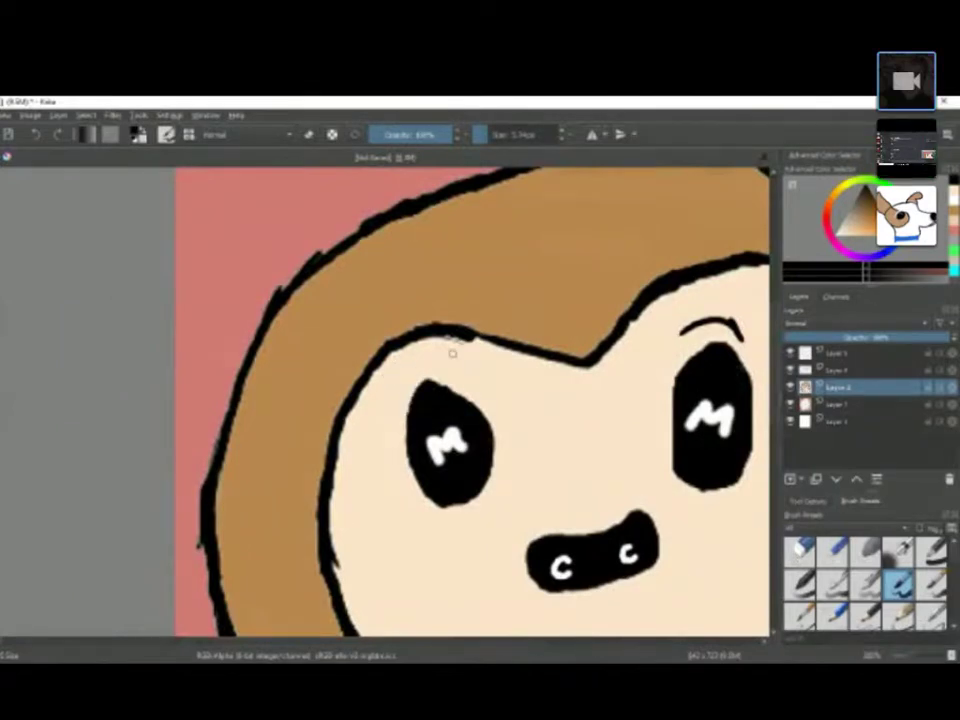
pyautogui.moveTo(398, 387); pyautogui.dragTo(447, 351)
pyautogui.press('-')
pyautogui.press('-')
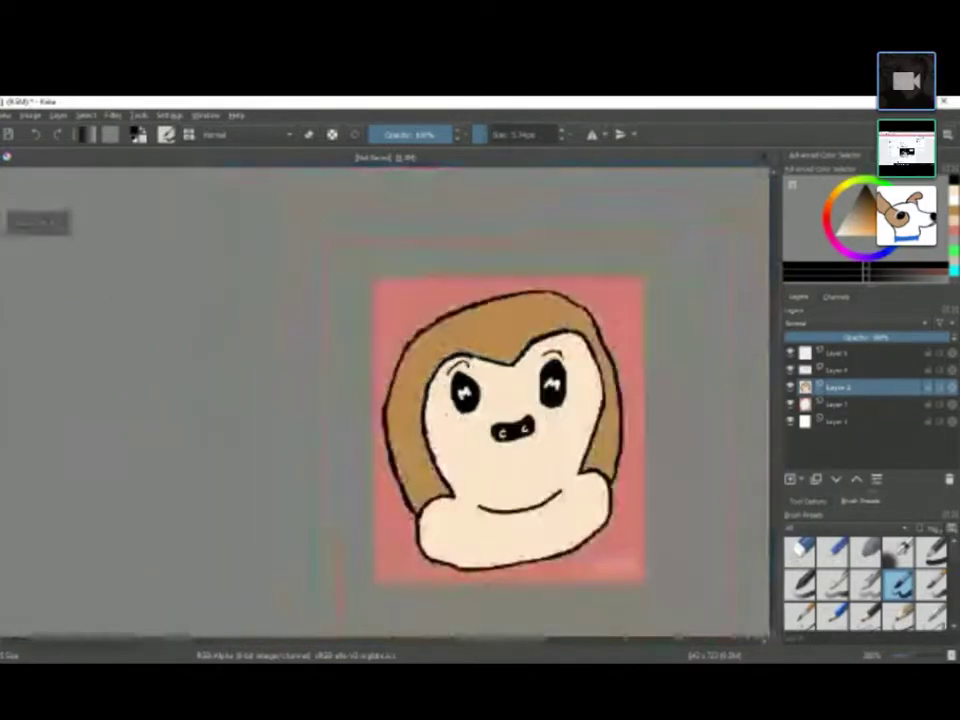
pyautogui.press('+')
pyautogui.press('+')
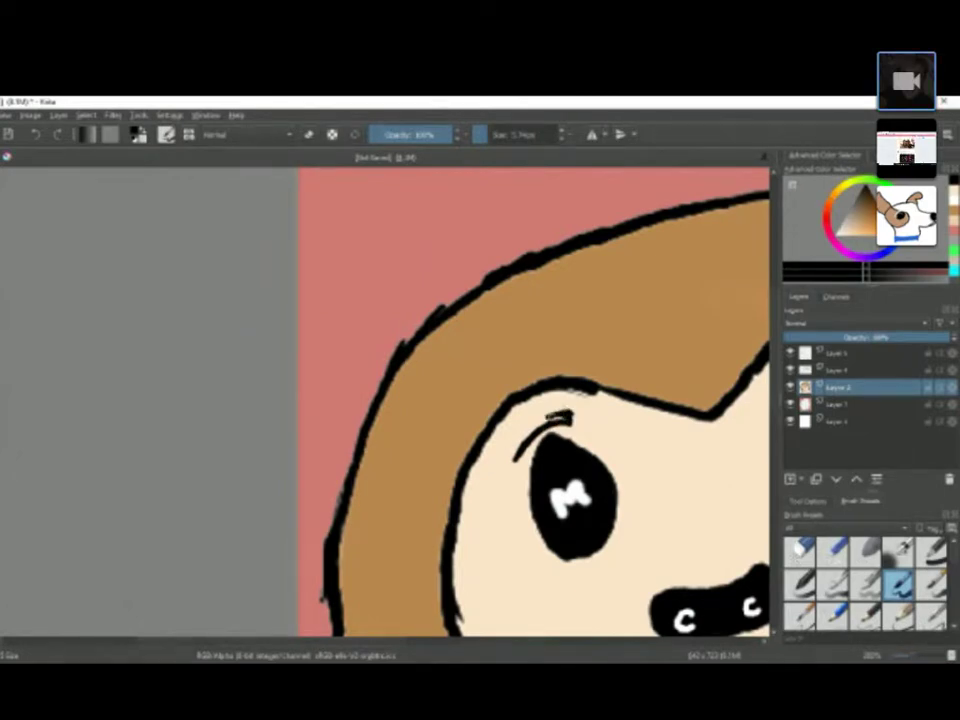
pyautogui.moveTo(403, 318); pyautogui.dragTo(390, 334)
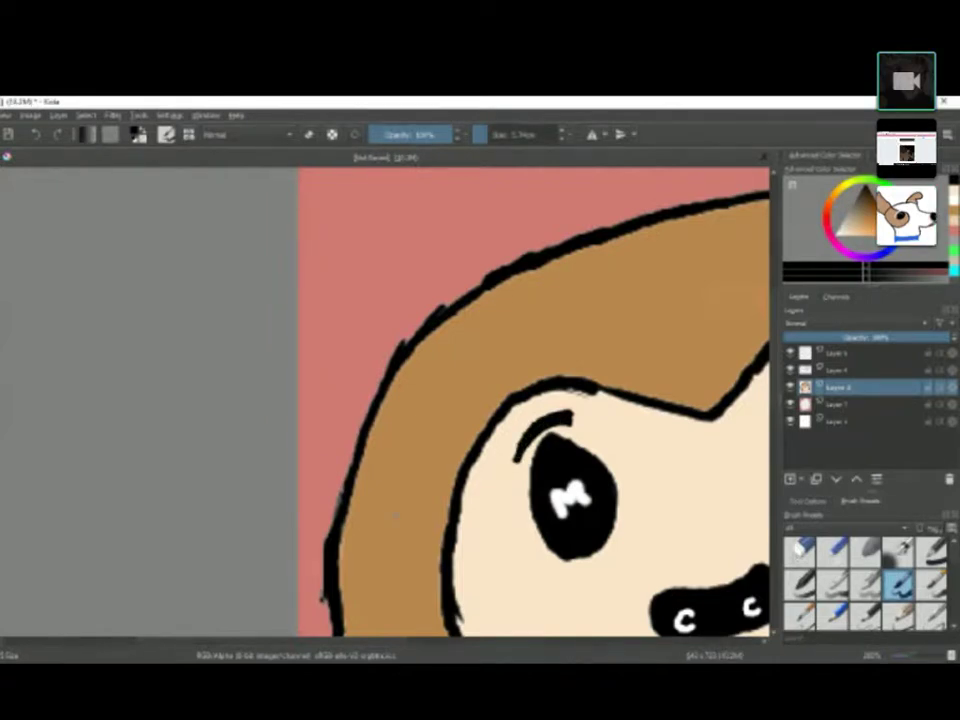
# Step: Thicken the eyebrow above the right eye with black strokes, filling its inner end and upper edge
pyautogui.scroll(-2, 395, 515)
pyautogui.scroll(4, 624, 439)
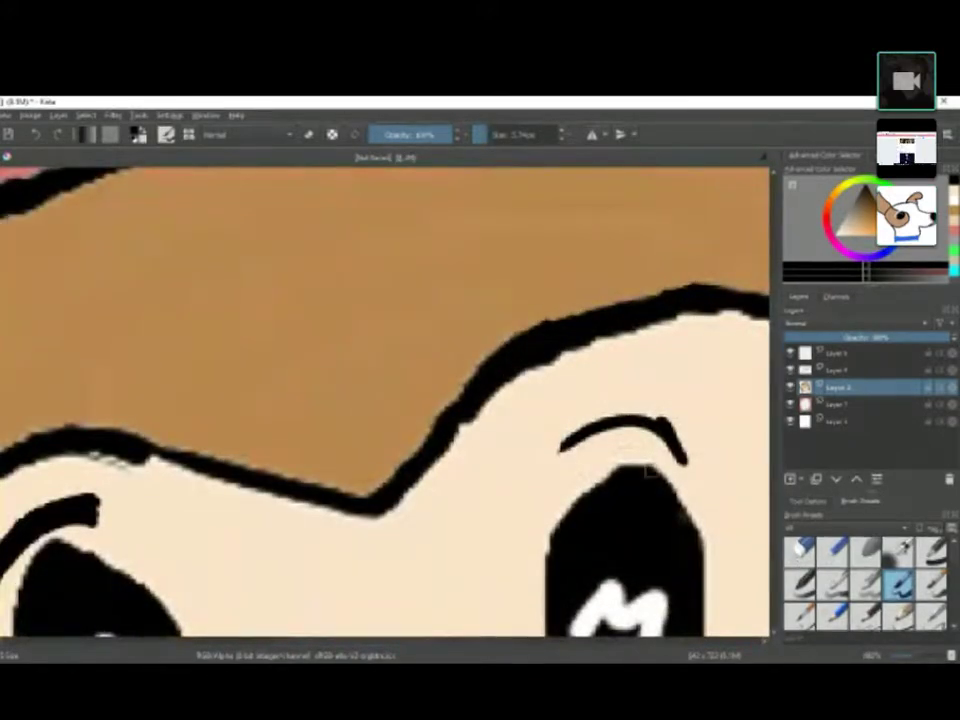
pyautogui.click(553, 447)
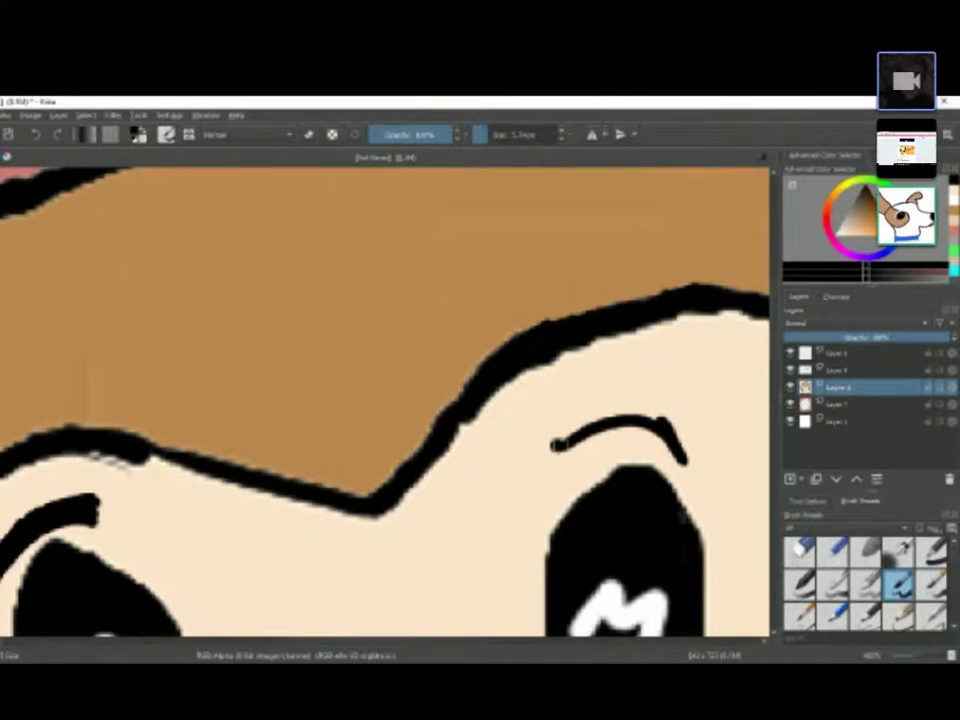
pyautogui.moveTo(552, 445)
pyautogui.mouseDown()
pyautogui.moveTo(578, 418)
pyautogui.moveTo(645, 413)
pyautogui.mouseUp()
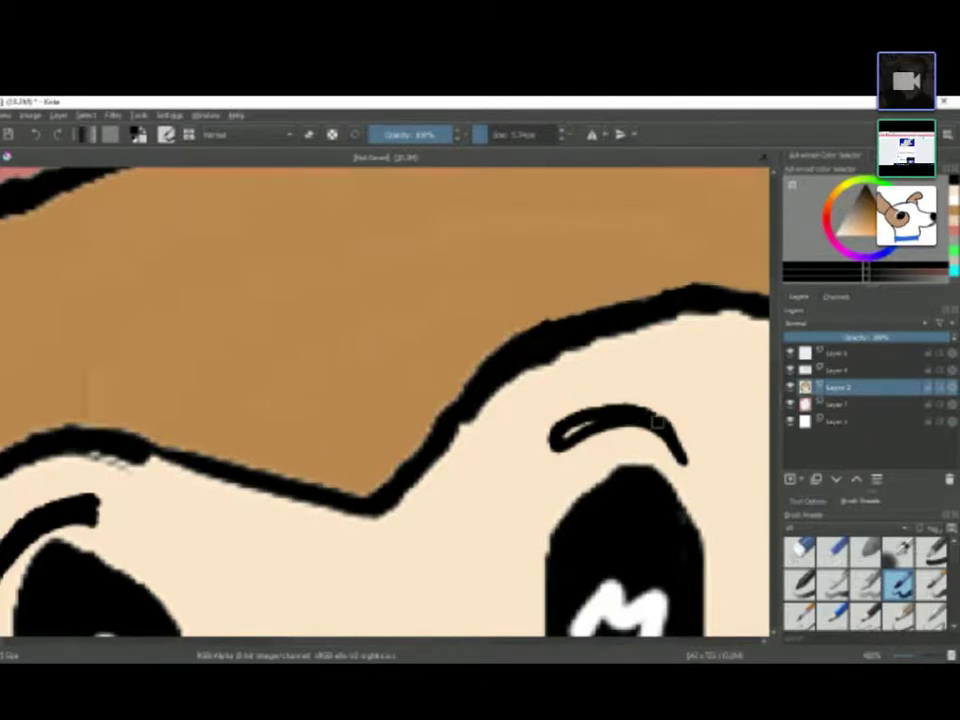
pyautogui.moveTo(584, 424); pyautogui.dragTo(567, 434)
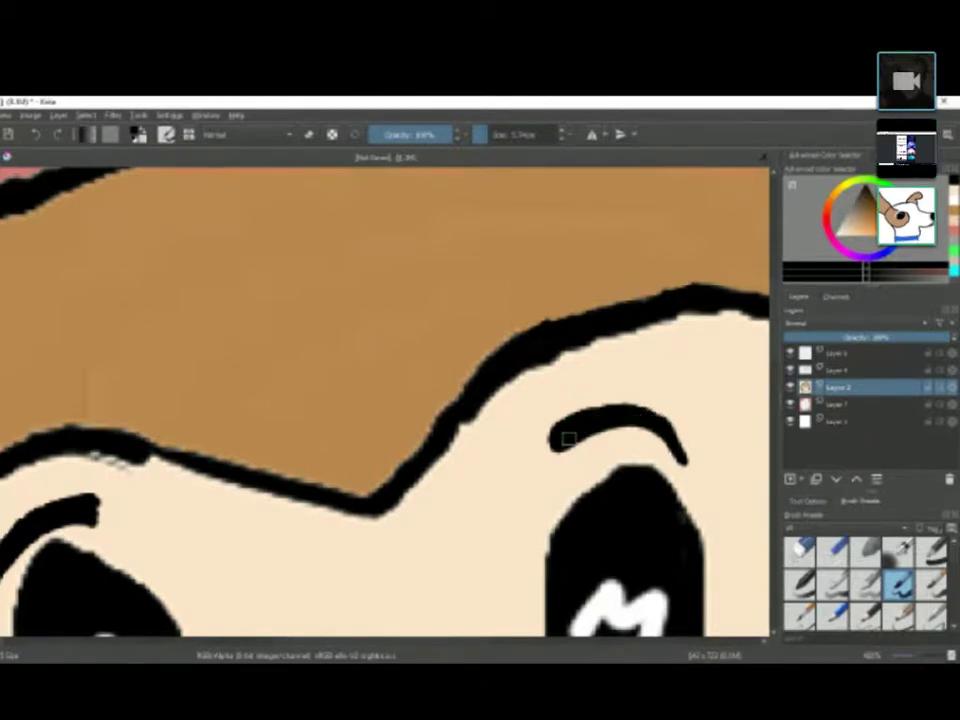
# Step: Round off the inner end of the left eyebrow with small black brush dabs
pyautogui.scroll(-5, 567, 434)
pyautogui.scroll(2, 567, 434)
pyautogui.scroll(-3, 715, 527)
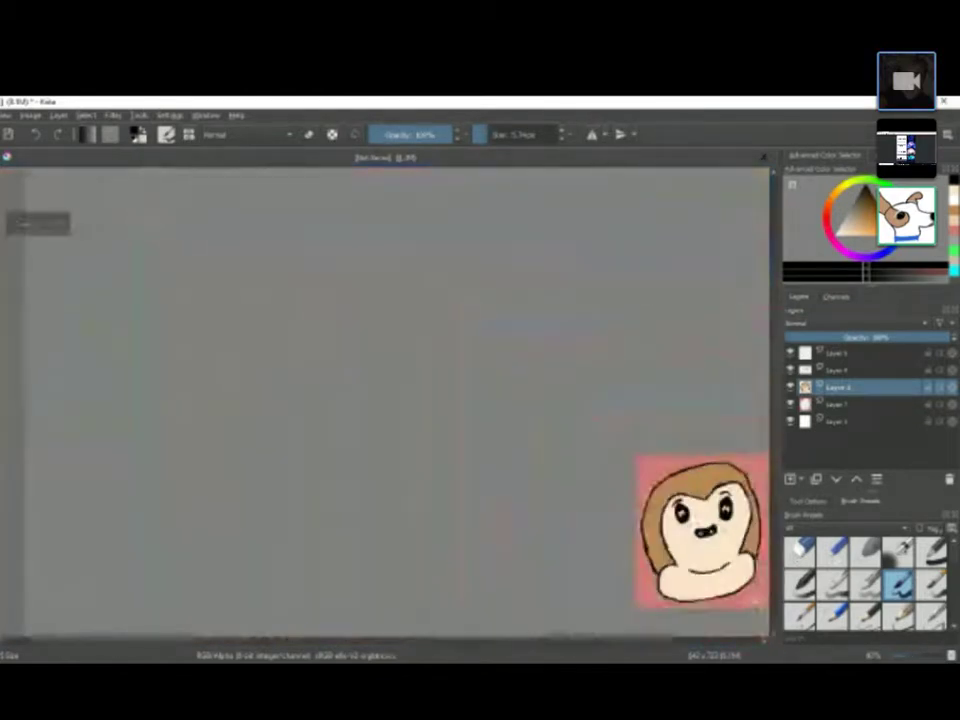
pyautogui.scroll(5, 715, 527)
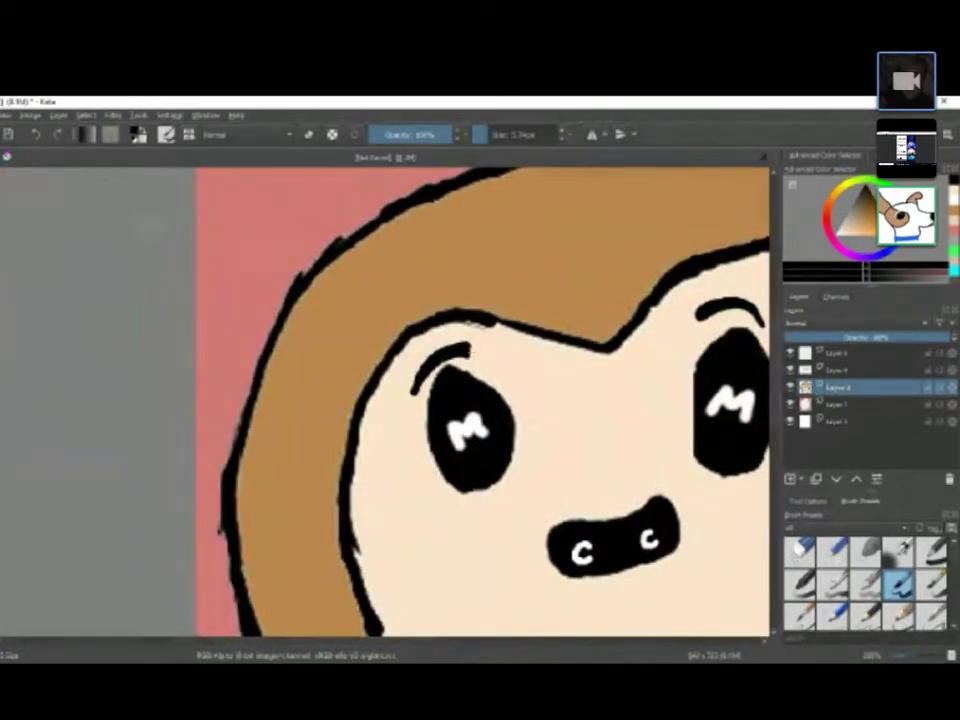
pyautogui.moveTo(459, 349); pyautogui.dragTo(468, 348)
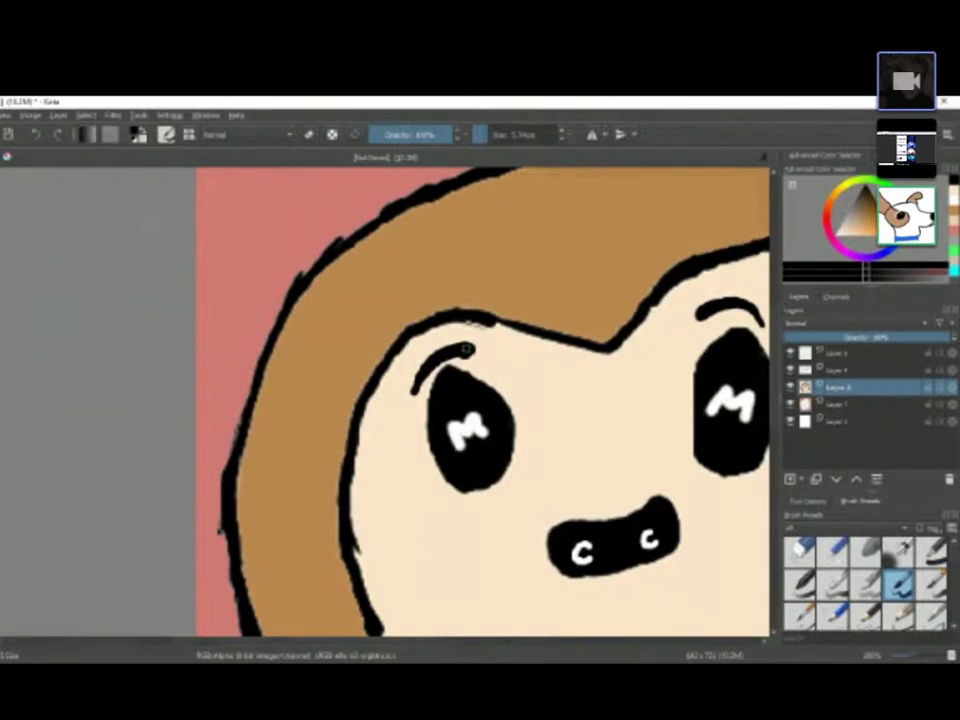
pyautogui.click(466, 347)
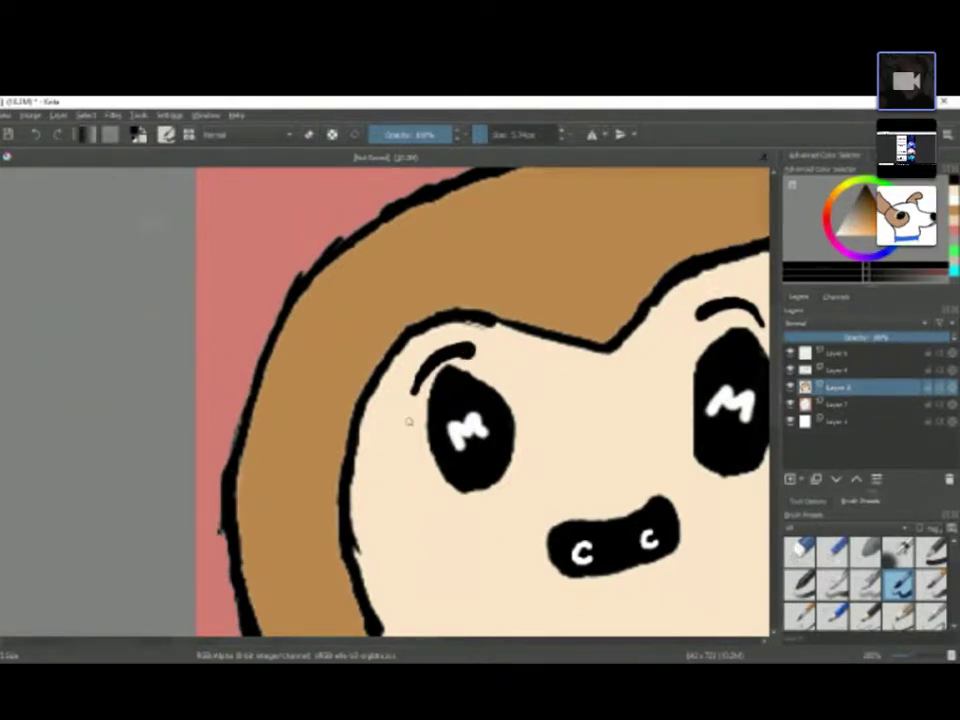
pyautogui.scroll(-2, 468, 350)
pyautogui.scroll(5, 440, 375)
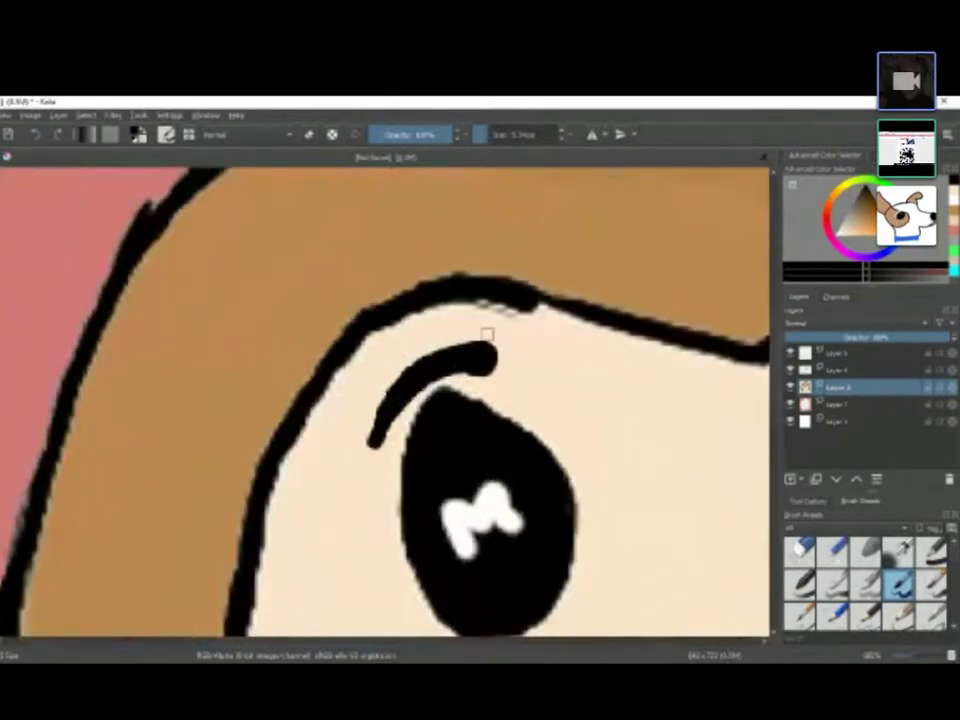
# Step: Examine the whole portrait with the thickened eyebrows at different magnifications
pyautogui.scroll(-6, 760, 410)
pyautogui.scroll(-3, 770, 420)
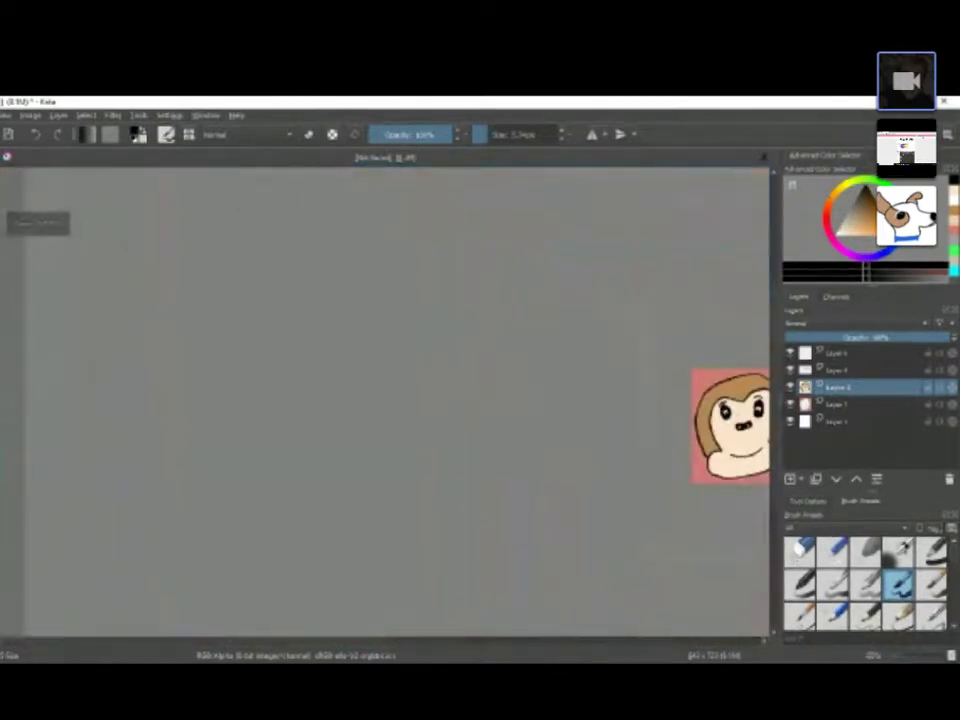
pyautogui.scroll(5, 776, 421)
pyautogui.scroll(-3, 776, 421)
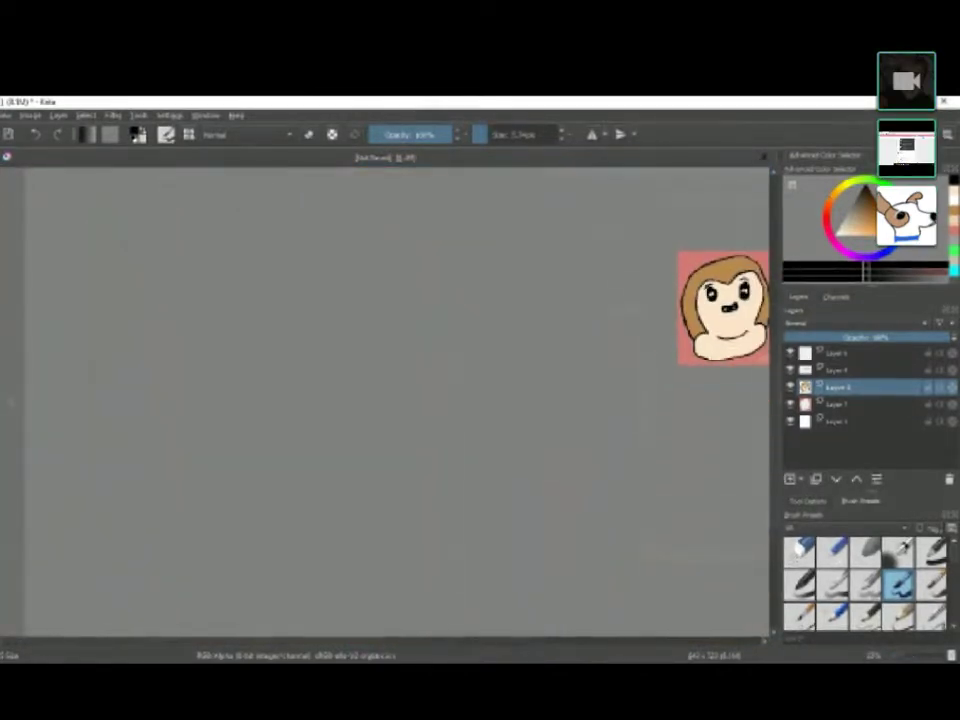
pyautogui.scroll(3, 776, 421)
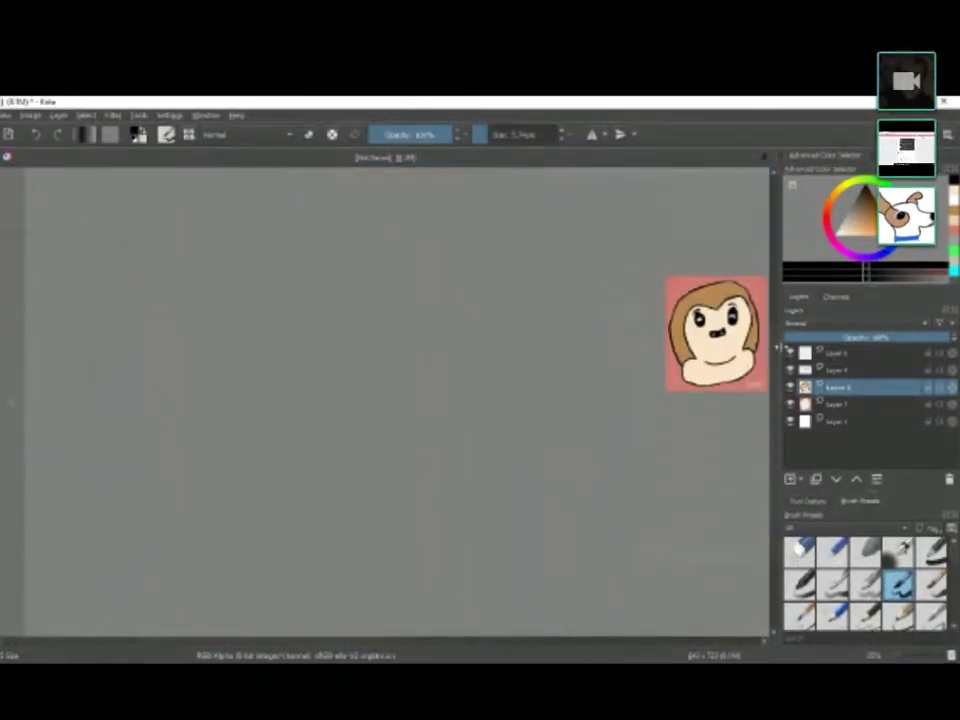
pyautogui.scroll(4, 776, 347)
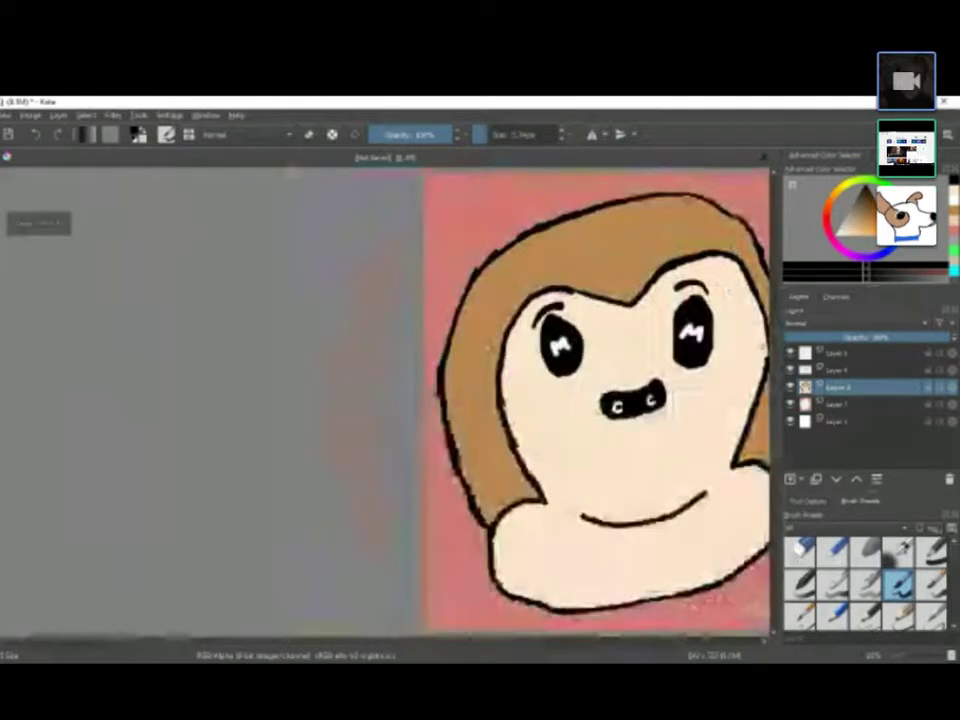
pyautogui.scroll(-2, 600, 400)
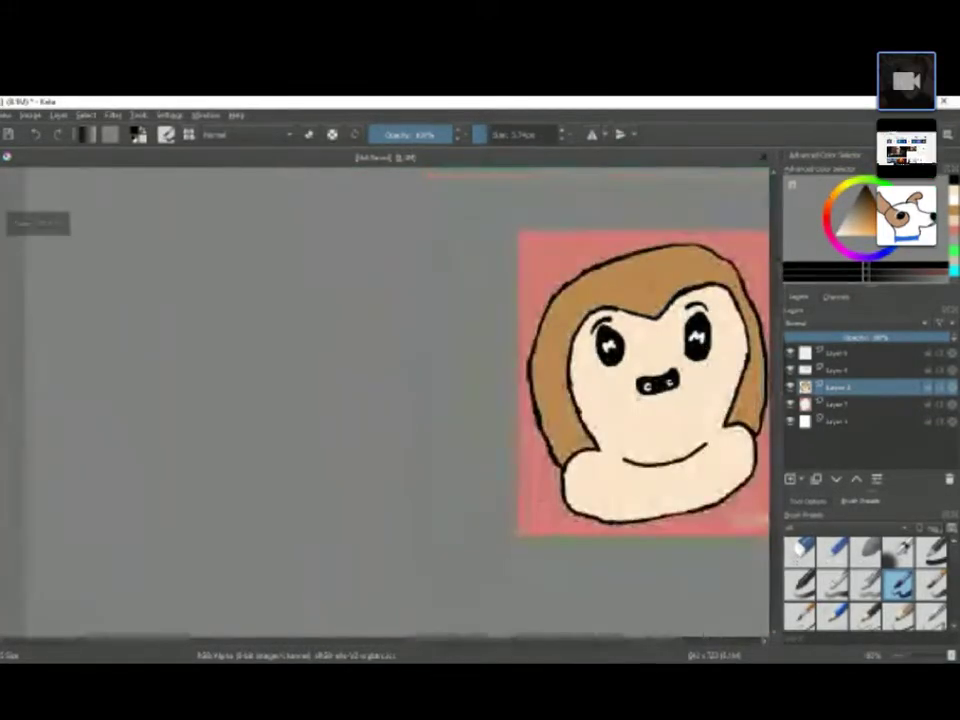
pyautogui.scroll(1, 600, 400)
pyautogui.scroll(-1, 600, 400)
pyautogui.scroll(-2, 640, 385)
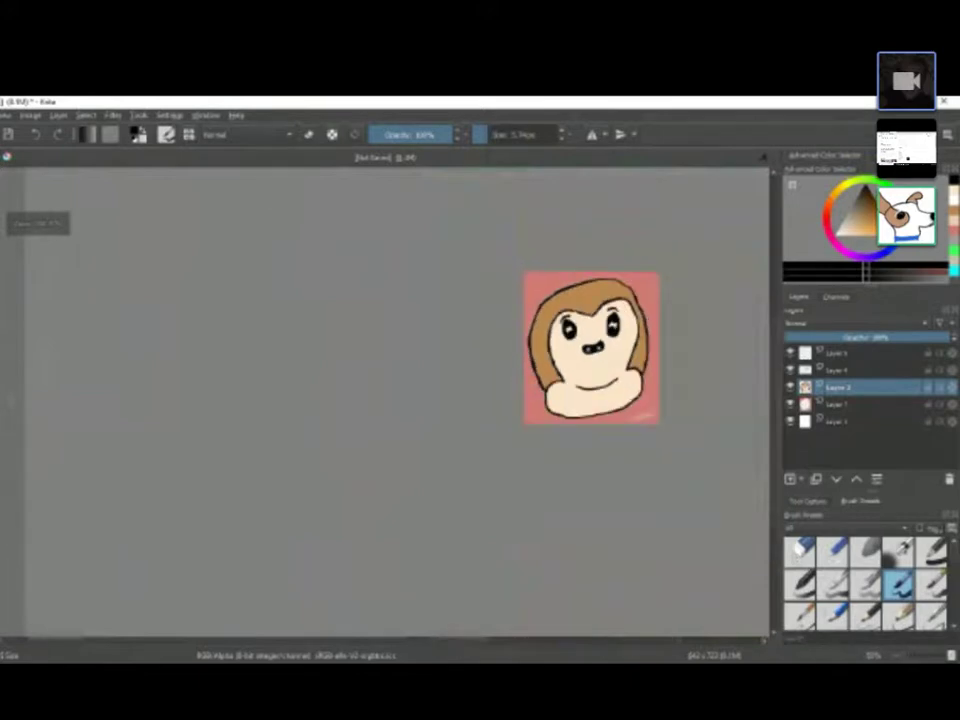
pyautogui.scroll(4, 751, 347)
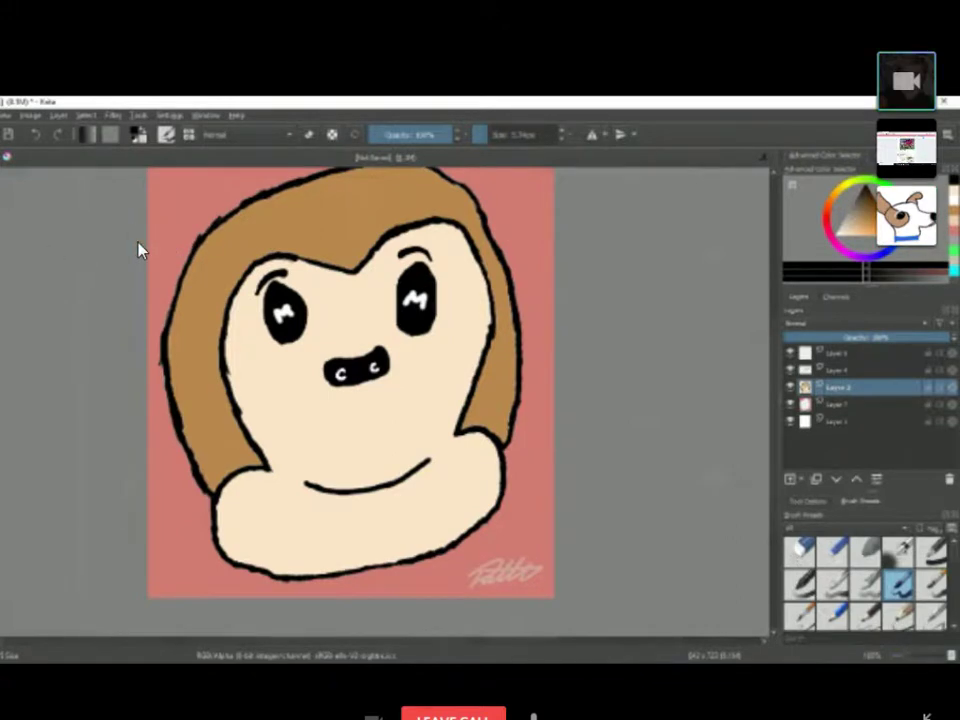
pyautogui.press('+')
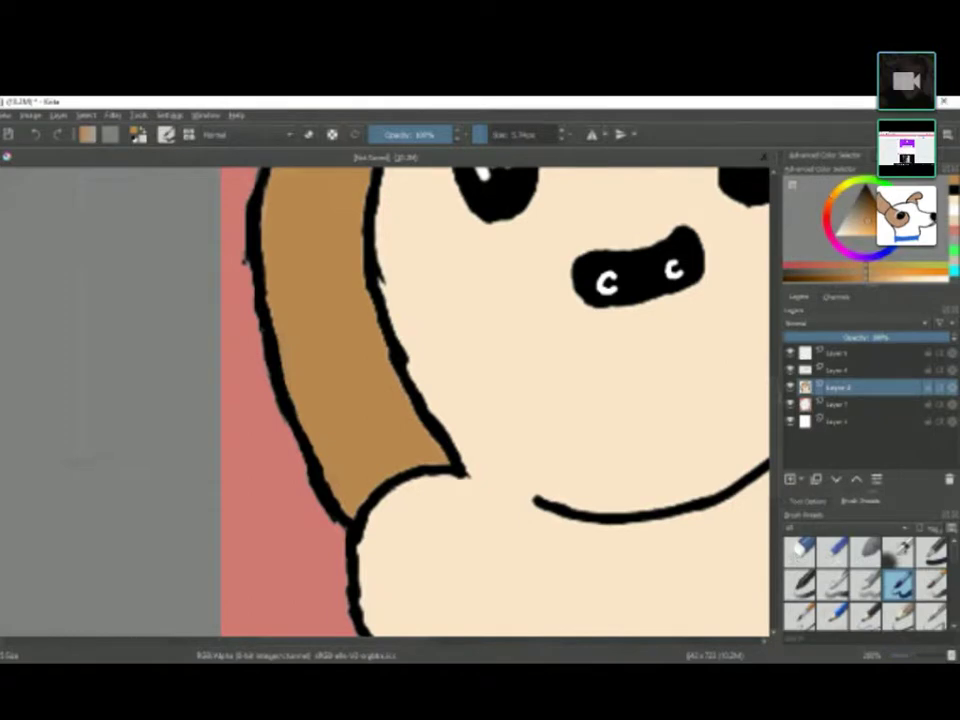
pyautogui.press('-')
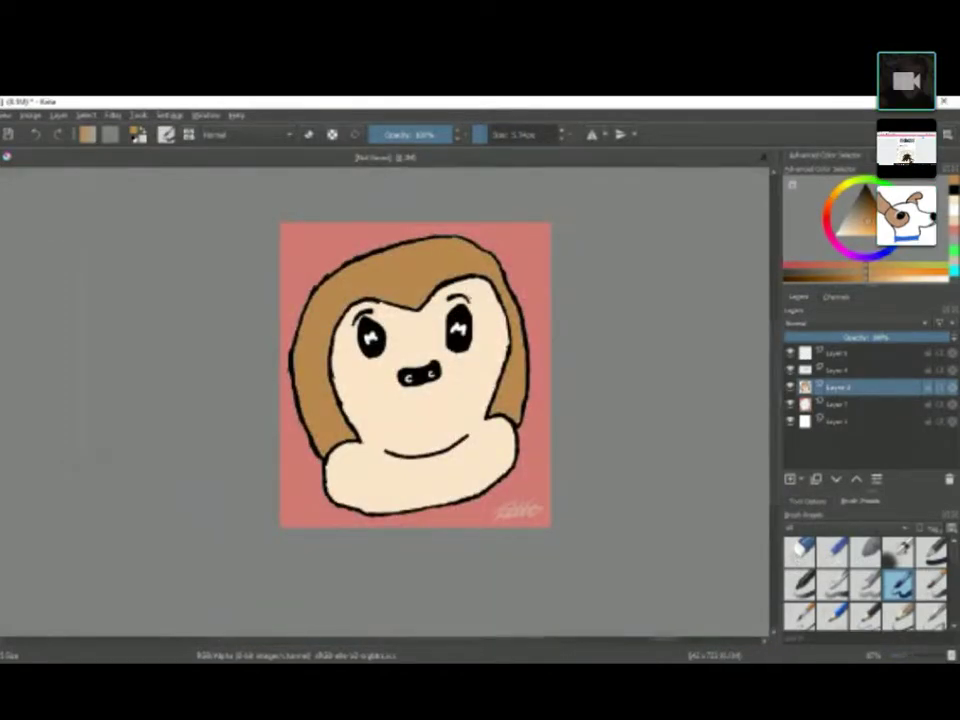
# Step: Reset the brush color to black and try a small round ear with an inner mark on the hair's right edge
pyautogui.press('+')
pyautogui.press('+')
pyautogui.press('+')
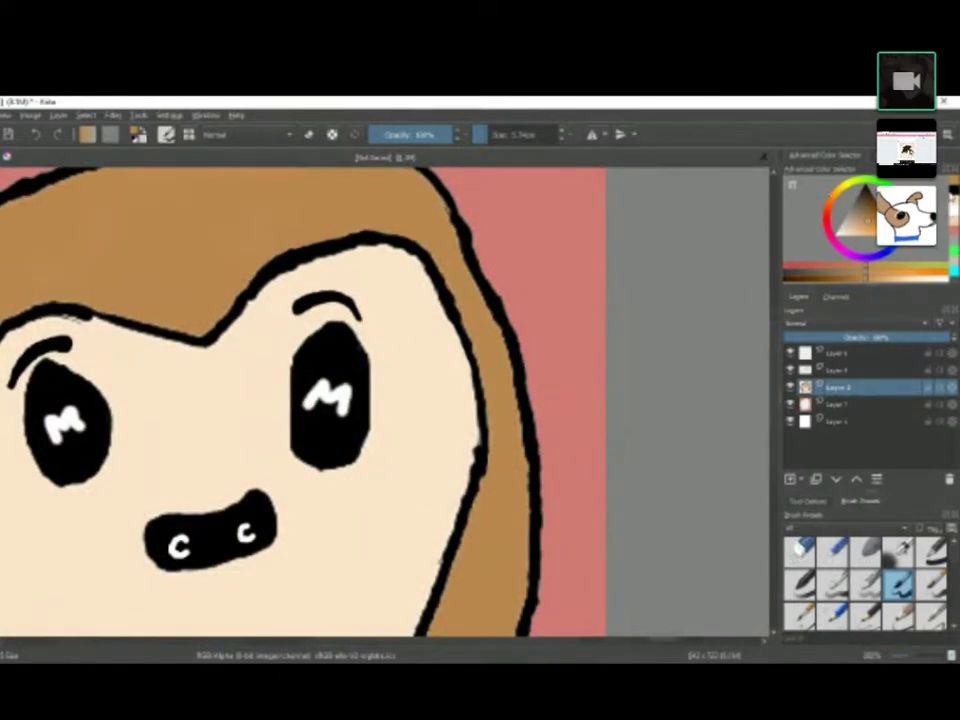
pyautogui.press('d')
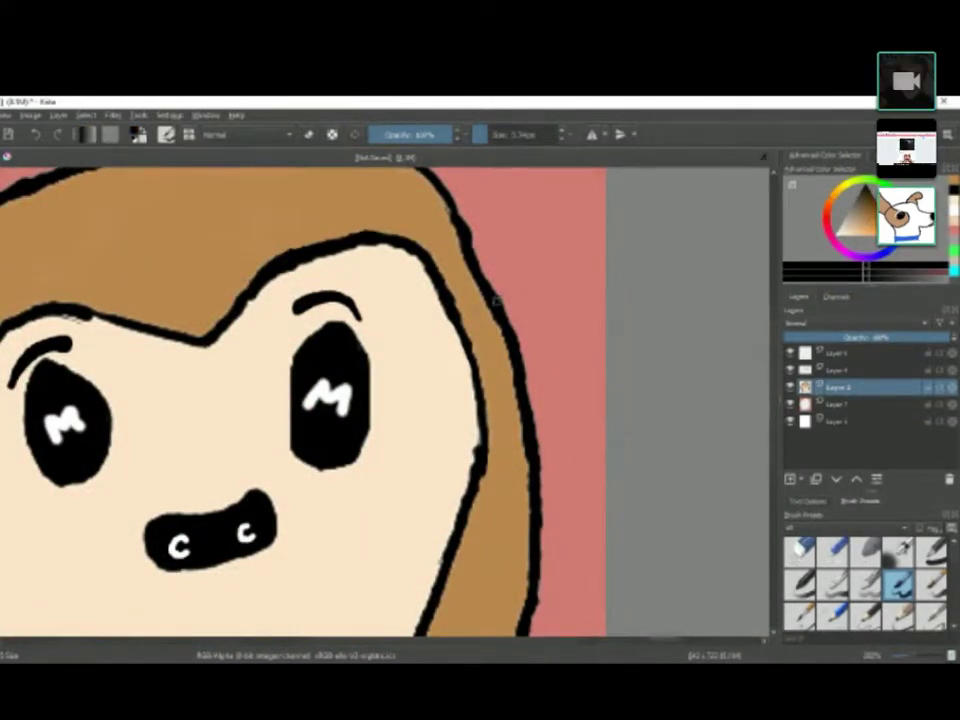
pyautogui.moveTo(497, 298)
pyautogui.mouseDown()
pyautogui.moveTo(526, 281)
pyautogui.moveTo(545, 292)
pyautogui.moveTo(553, 322)
pyautogui.moveTo(526, 354)
pyautogui.mouseUp()
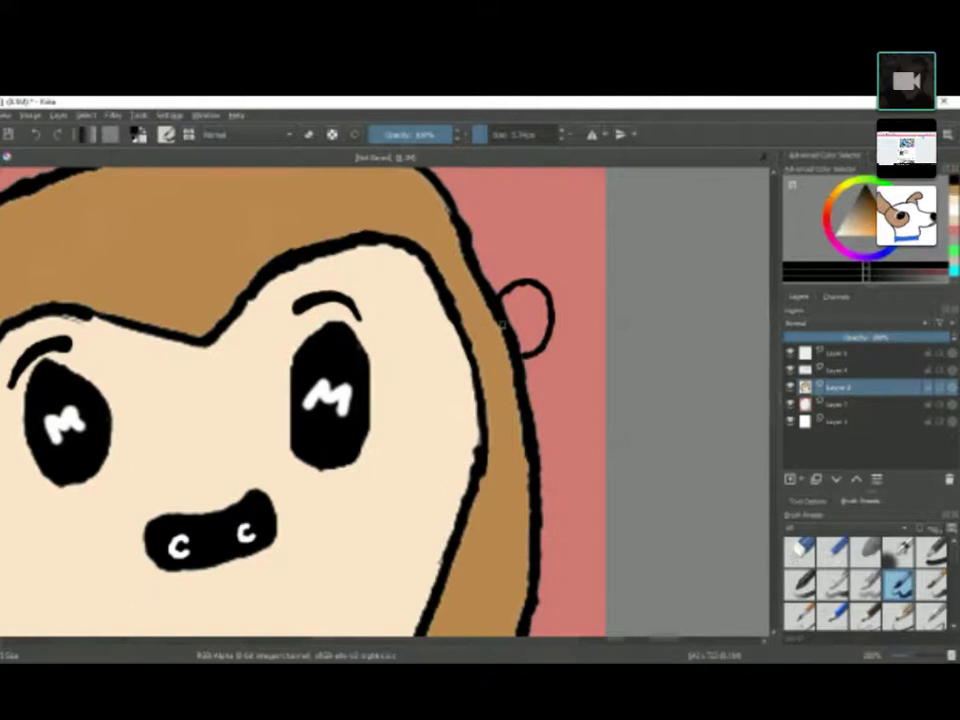
pyautogui.moveTo(524, 311); pyautogui.dragTo(527, 320)
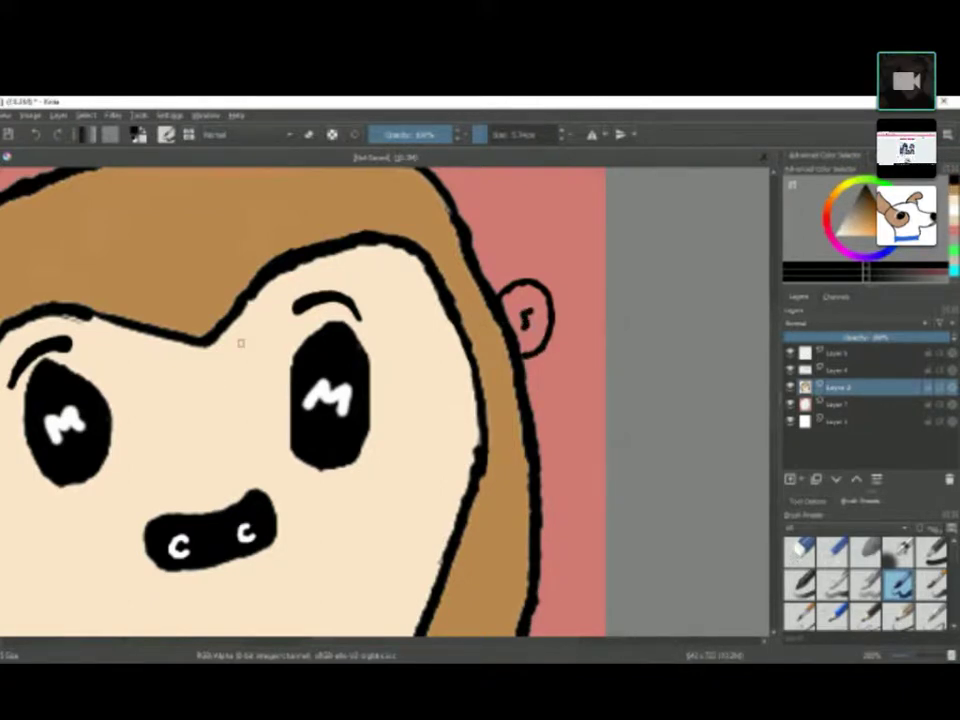
# Step: Try a hooked curve in place of the small ear's inner mark, and undo the whole ear
pyautogui.moveTo(240, 343); pyautogui.dragTo(276, 378)
pyautogui.hotkey('ctrl', 'z')
pyautogui.hotkey('ctrl', 'z')
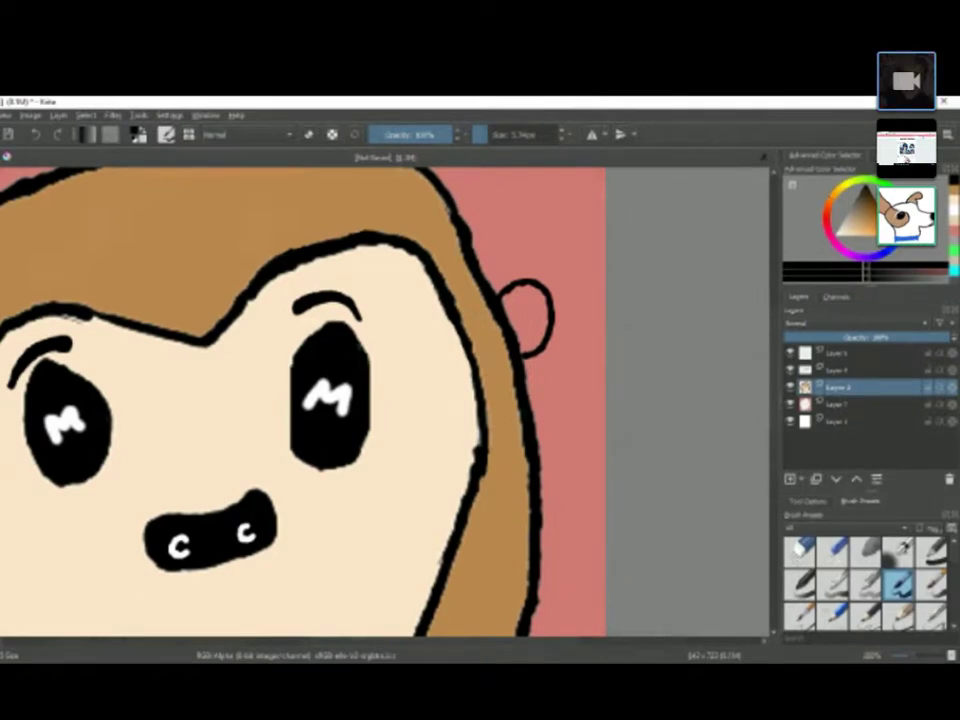
pyautogui.moveTo(520, 313)
pyautogui.mouseDown()
pyautogui.moveTo(536, 310)
pyautogui.moveTo(530, 328)
pyautogui.mouseUp()
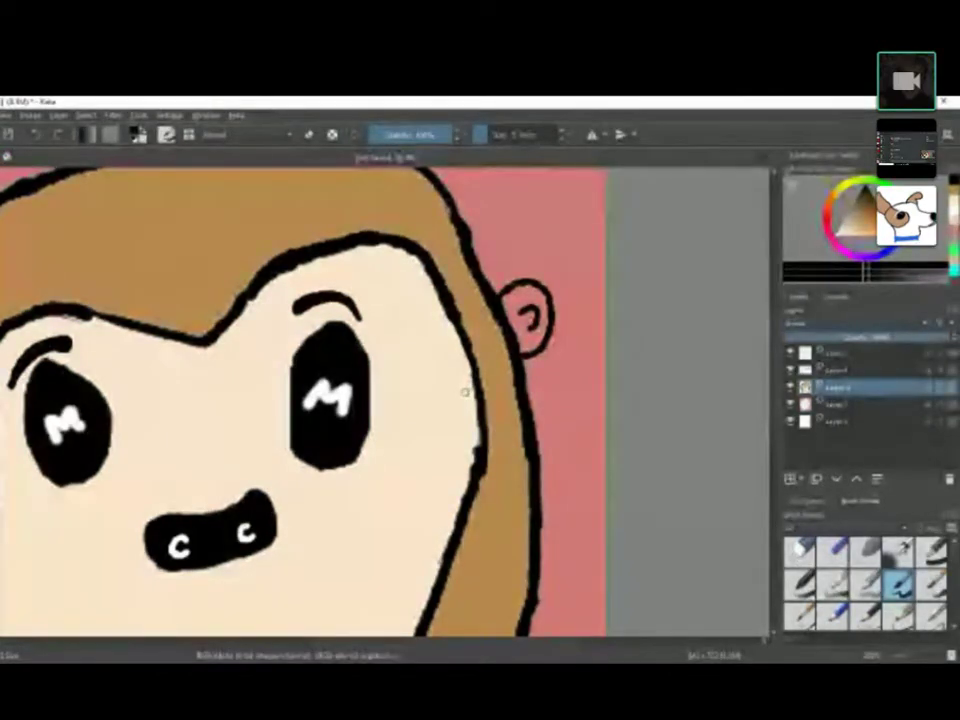
pyautogui.click(398, 410)
pyautogui.hotkey('ctrl', 'z')
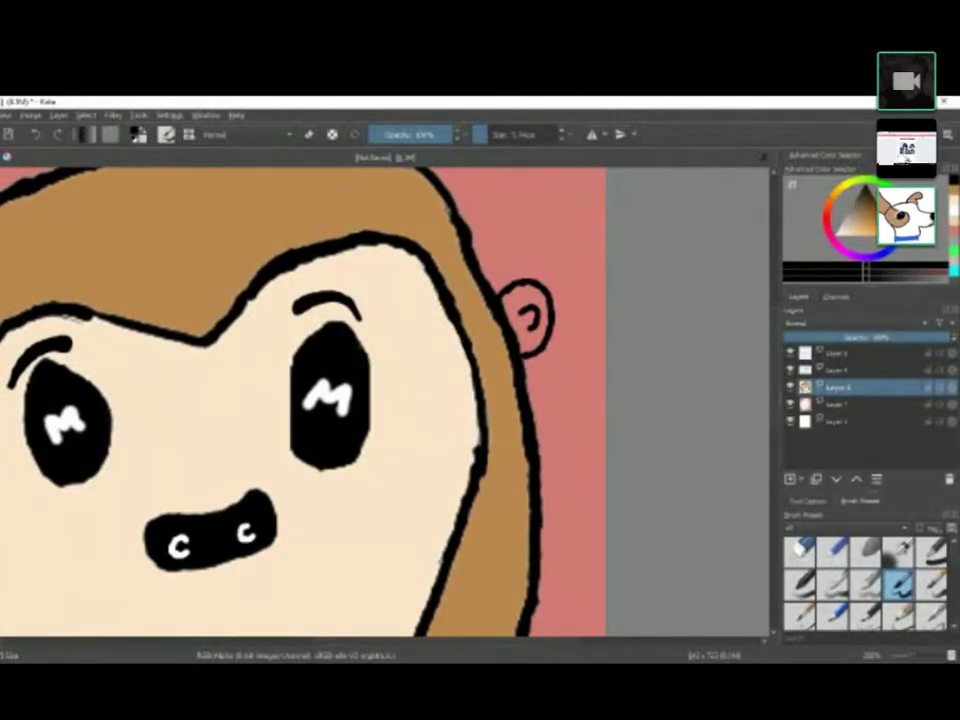
pyautogui.scroll(-3, 488, 365)
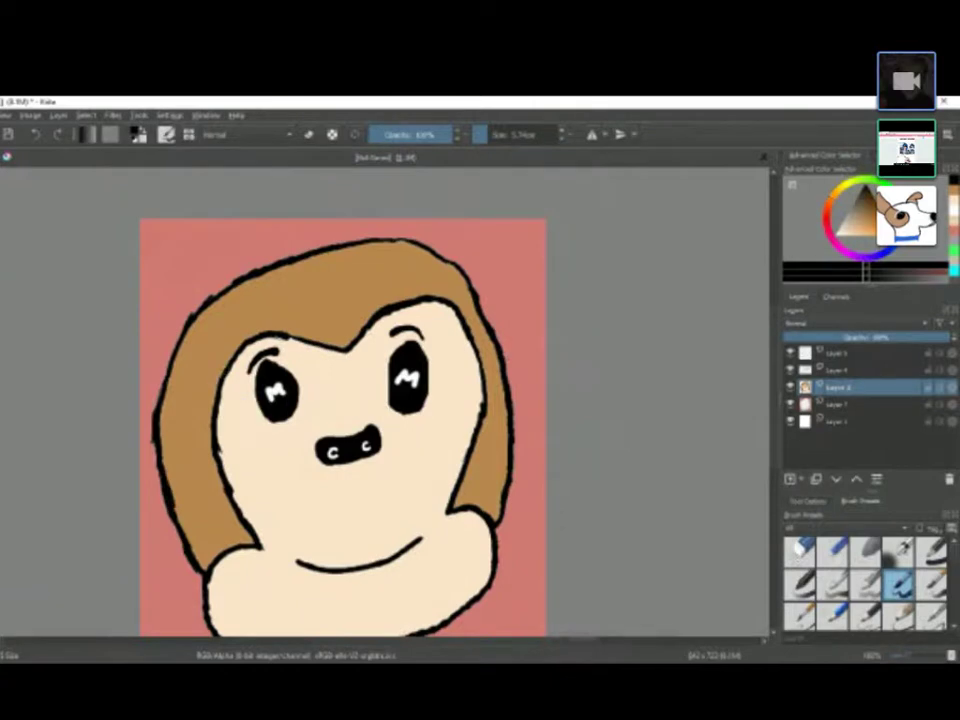
# Step: Paint a larger round black ear outline with an inner oval on each side of the hair, adding a small curl inside the right ear
pyautogui.scroll(-1, 211, 379)
pyautogui.scroll(1, 204, 401)
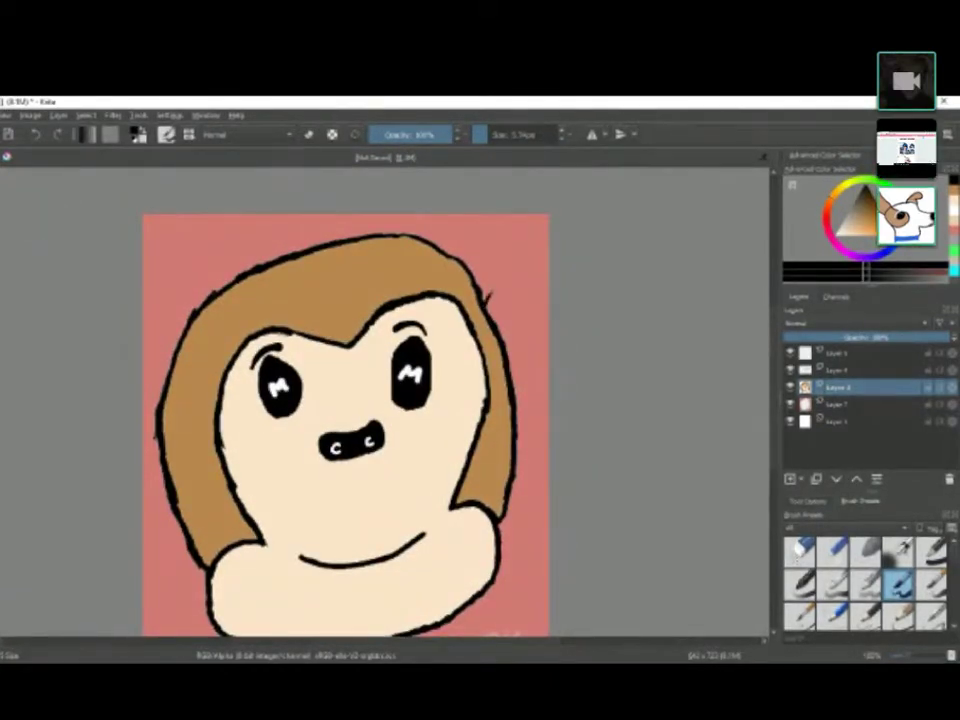
pyautogui.moveTo(503, 285)
pyautogui.mouseDown()
pyautogui.moveTo(530, 290)
pyautogui.moveTo(515, 358)
pyautogui.mouseUp()
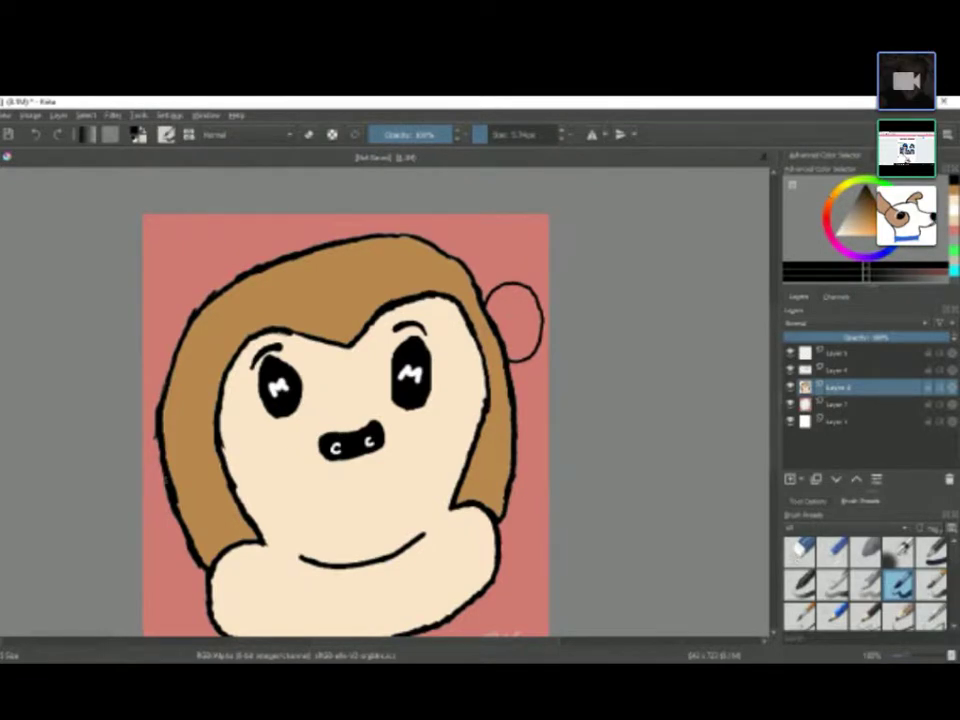
pyautogui.moveTo(168, 481); pyautogui.dragTo(151, 503)
pyautogui.moveTo(158, 455); pyautogui.dragTo(150, 489)
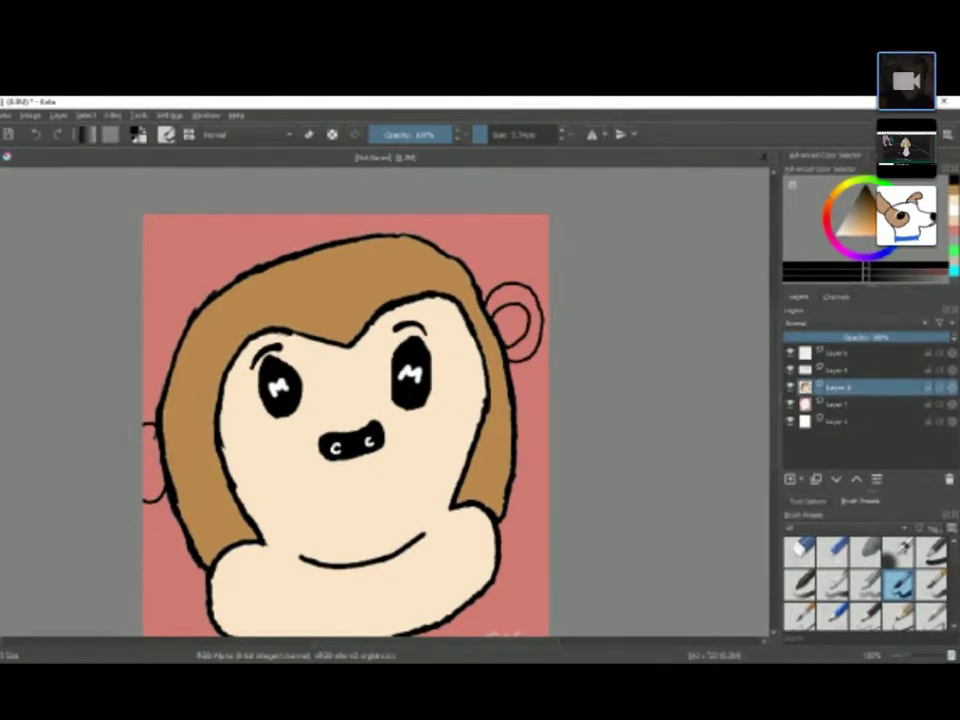
pyautogui.moveTo(158, 425); pyautogui.dragTo(150, 497)
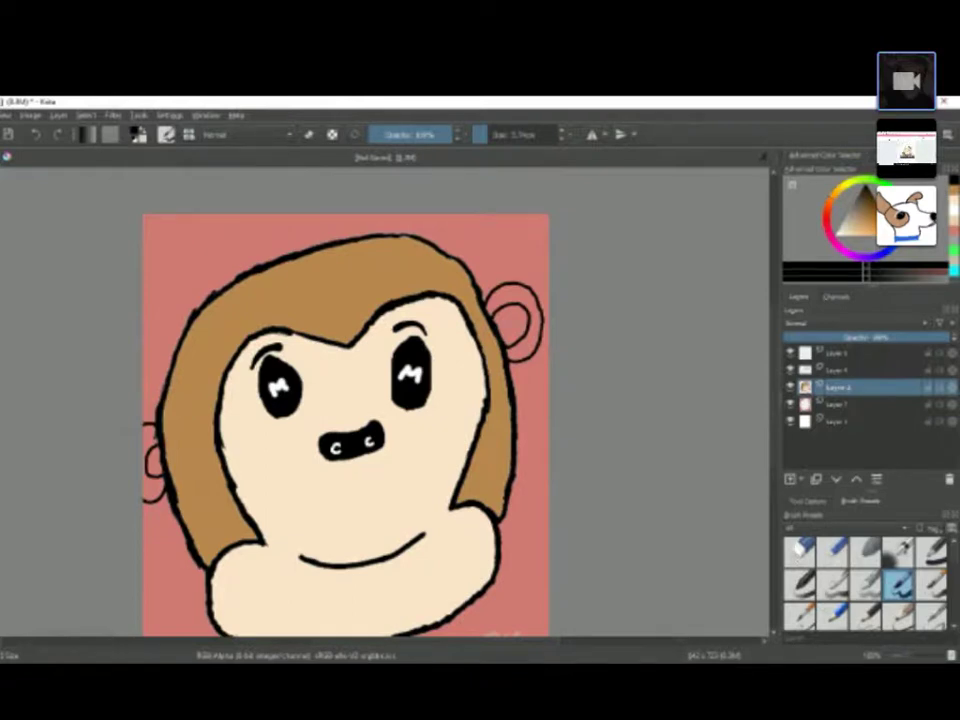
pyautogui.moveTo(515, 312); pyautogui.dragTo(508, 326)
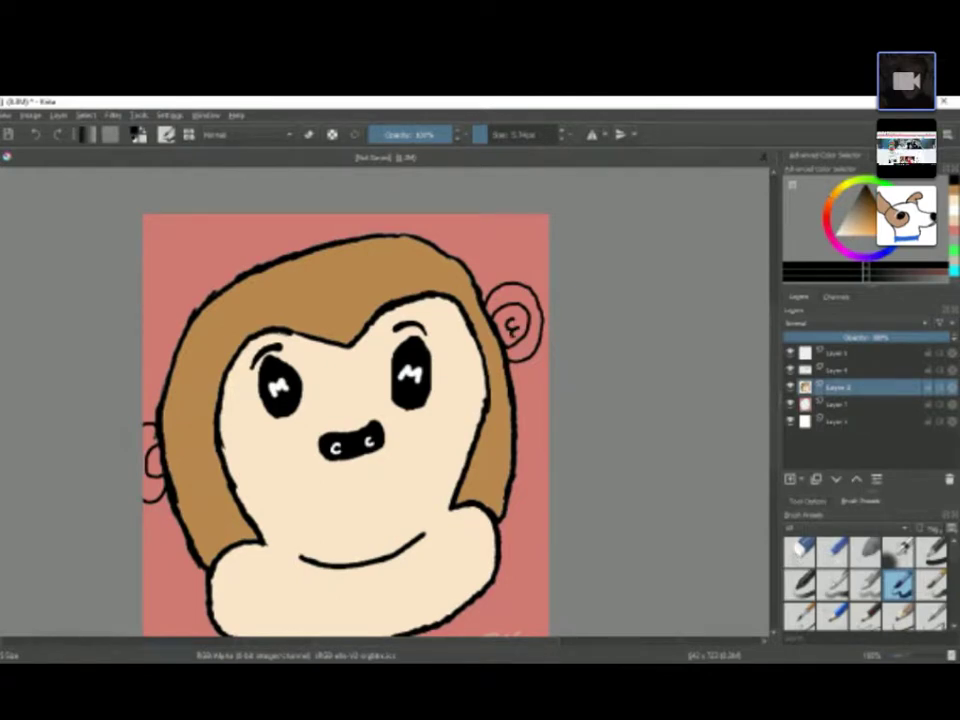
# Step: Try an extra curl inside the right ear and a letter-like mark inside the left ear, and undo the ears' inner marks
pyautogui.moveTo(512, 316); pyautogui.dragTo(512, 331)
pyautogui.click(290, 468)
pyautogui.click(266, 481)
pyautogui.moveTo(153, 456); pyautogui.dragTo(153, 470)
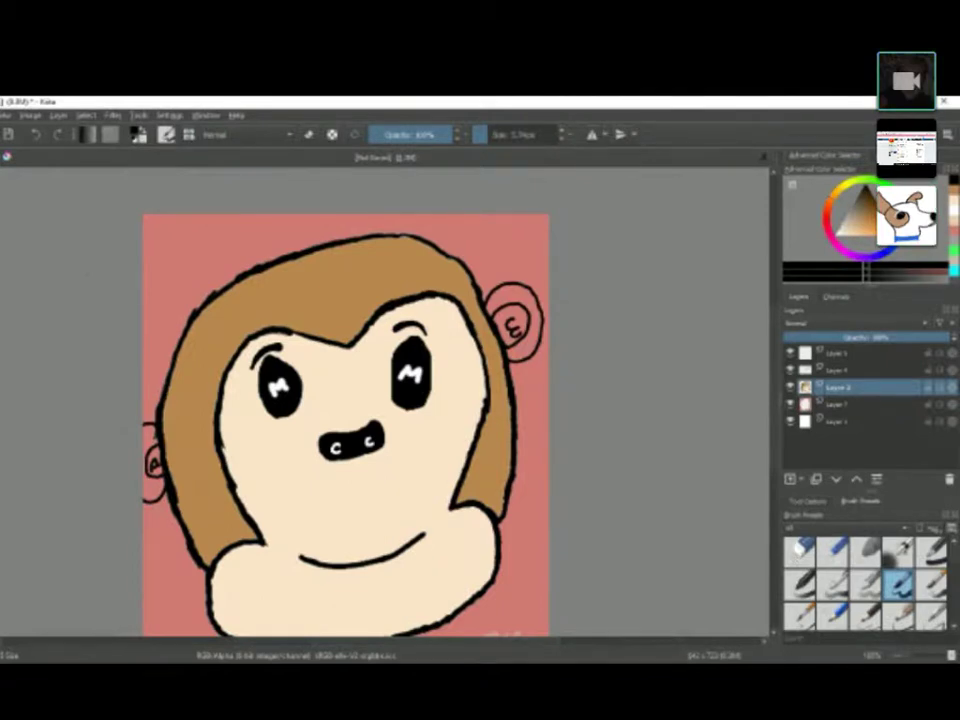
pyautogui.hotkey('ctrl', 'z')
pyautogui.hotkey('ctrl', 'z')
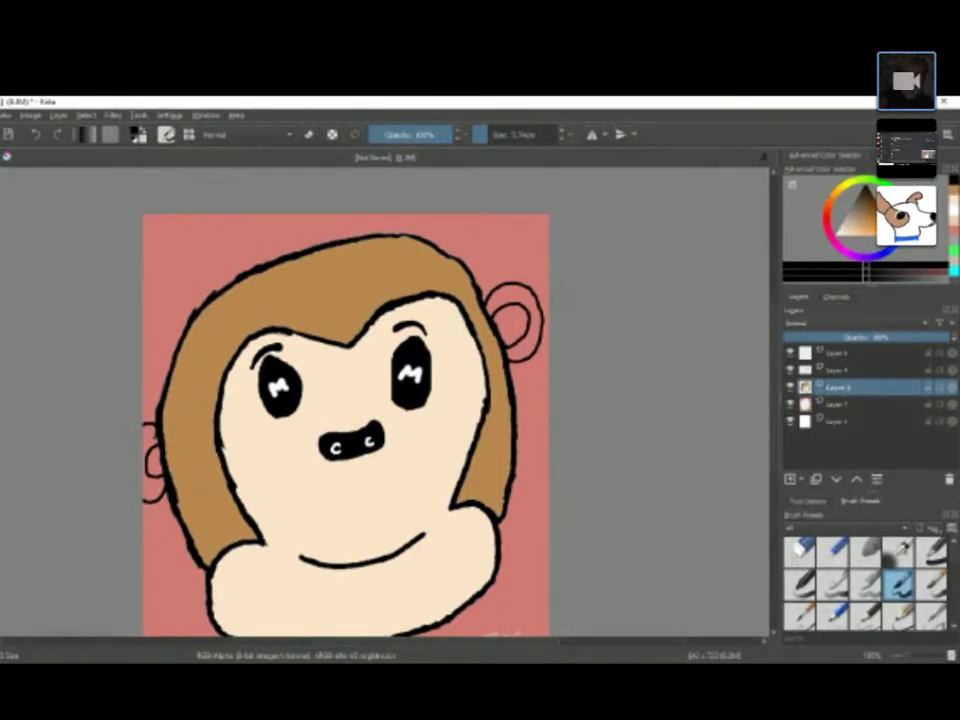
# Step: Paint a small looped letter-like mark inside the right ear's inner oval and a smaller mark inside the left ear's
pyautogui.moveTo(507, 333); pyautogui.dragTo(521, 326)
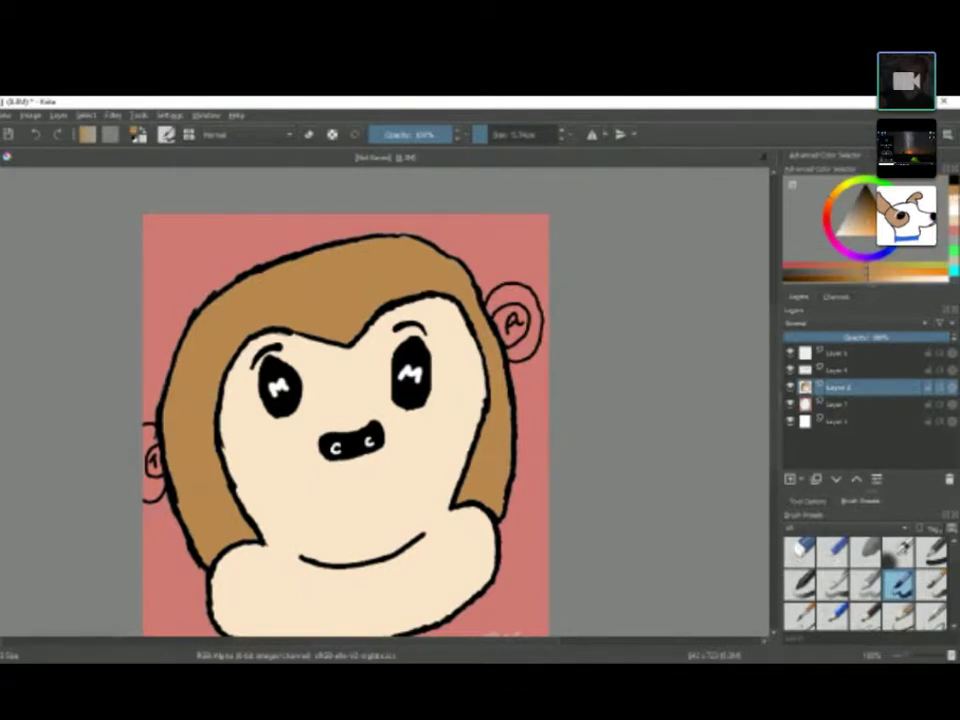
# Step: Try filling the ears with the hair's brown on the drawing layer, and undo each fill
pyautogui.hotkey('shift', 'BackSpace')
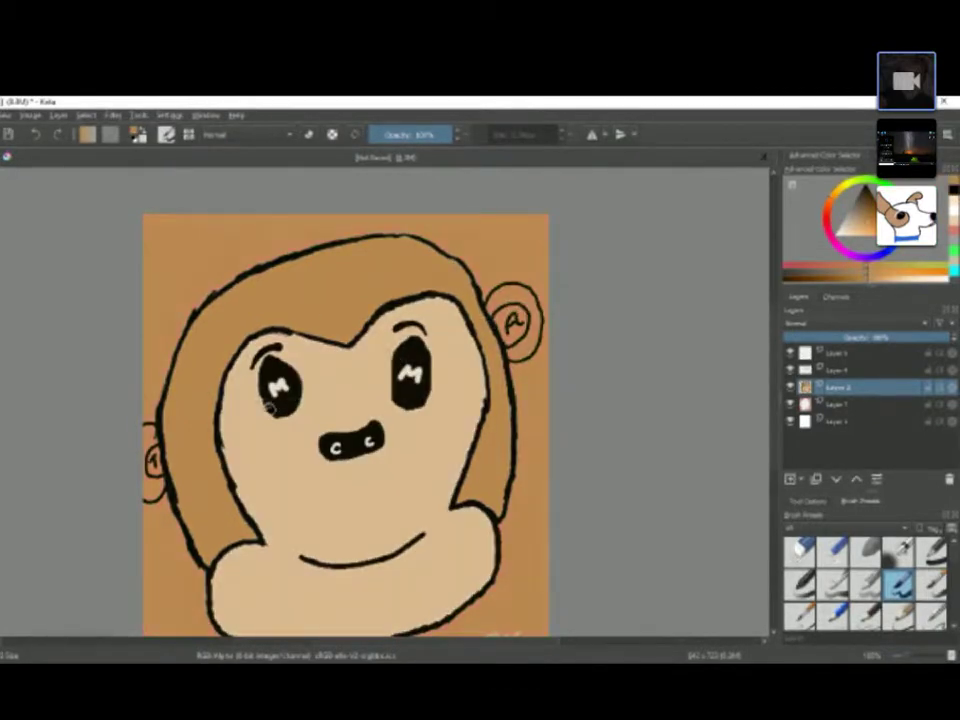
pyautogui.hotkey('ctrl', 'z')
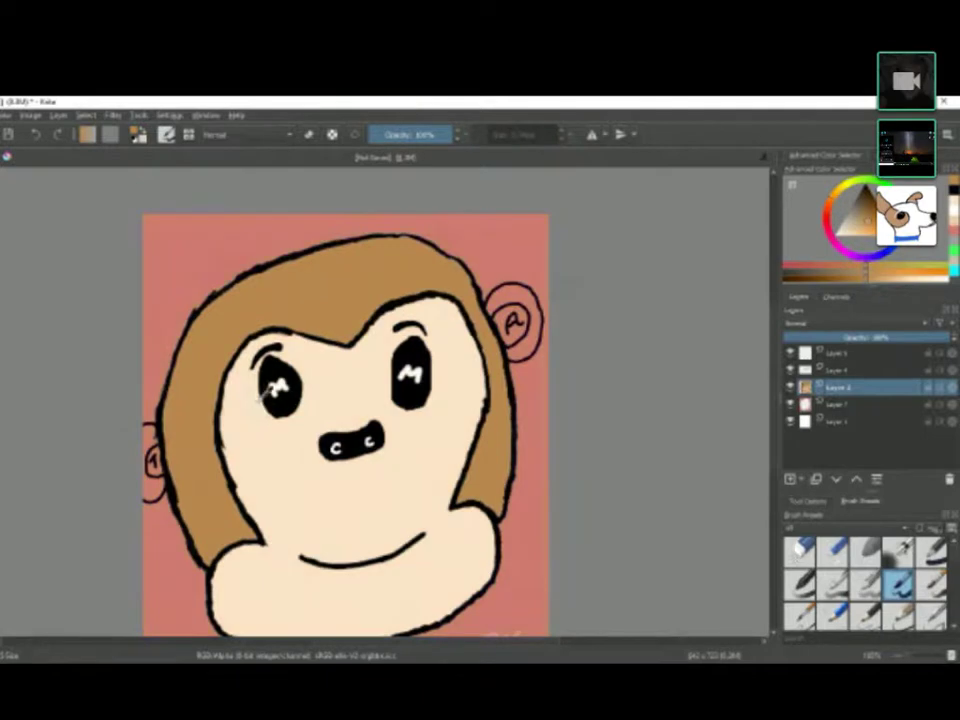
pyautogui.scroll(5, 450, 317)
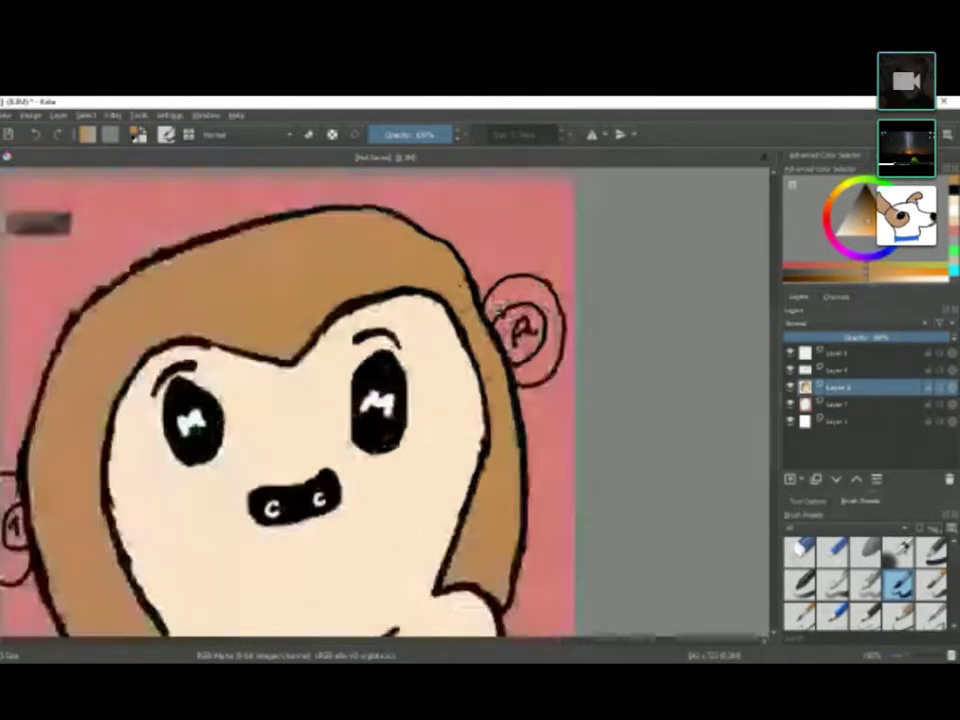
pyautogui.hotkey('shift', 'BackSpace')
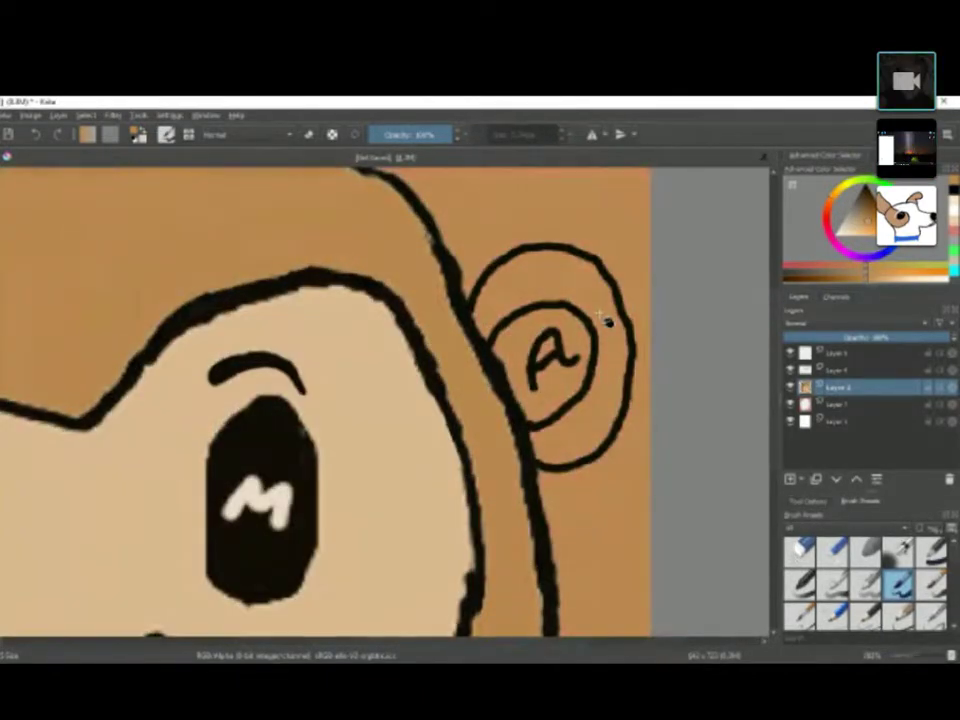
pyautogui.hotkey('ctrl', 'z')
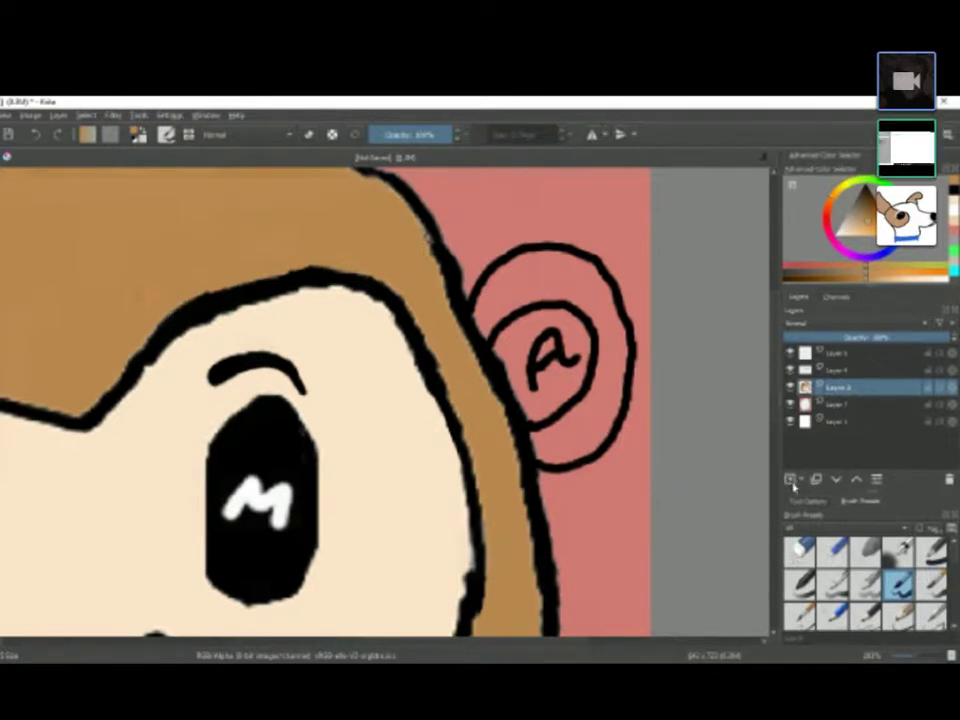
# Step: Add a new layer directly beneath the drawing layer and paint the right ear's outer ring in the hair's brown
pyautogui.moveTo(840, 390); pyautogui.dragTo(834, 404)
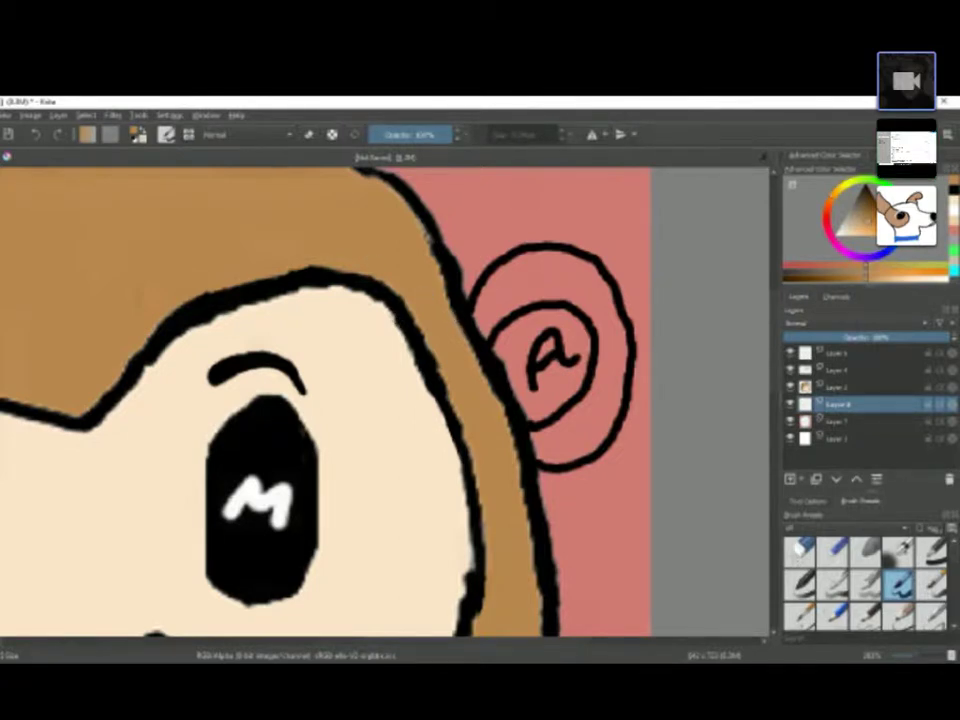
pyautogui.press('b')
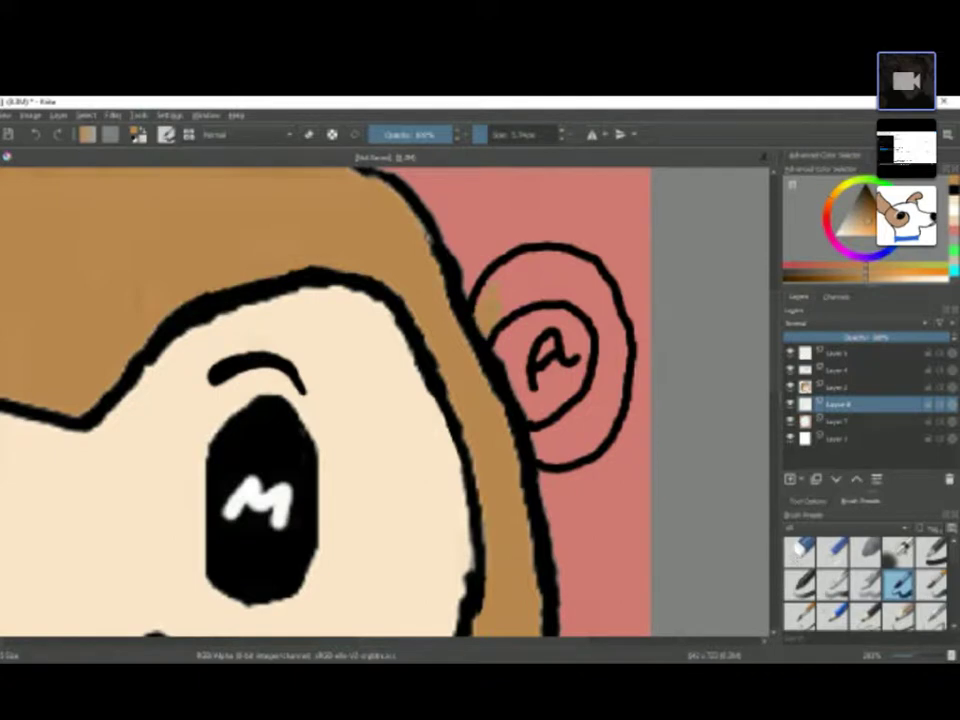
pyautogui.moveTo(503, 268)
pyautogui.mouseDown()
pyautogui.moveTo(585, 305)
pyautogui.moveTo(590, 410)
pyautogui.mouseUp()
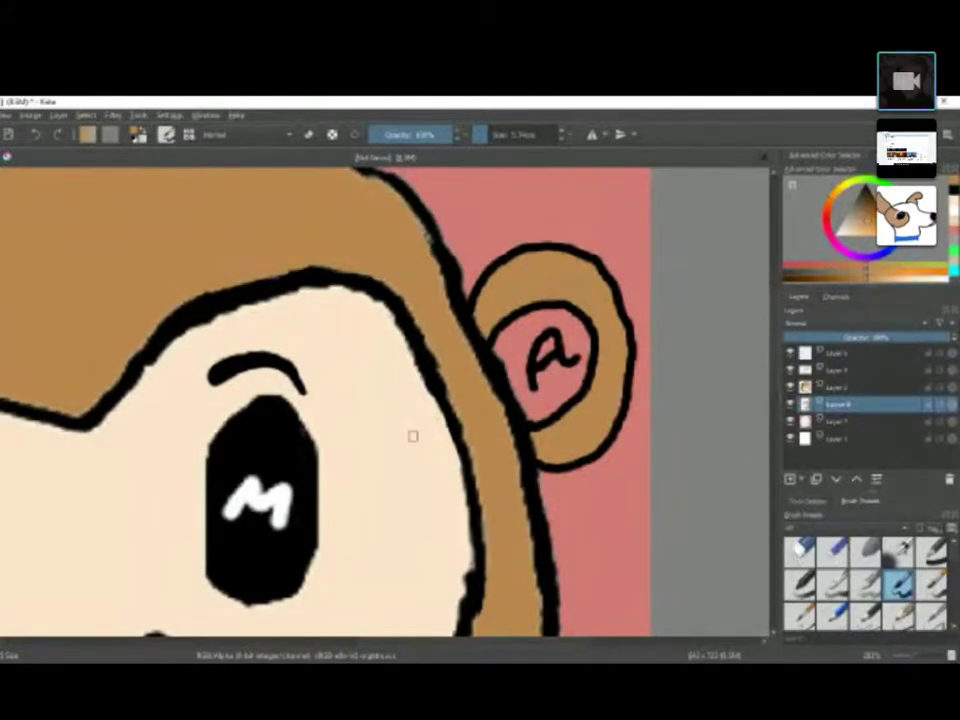
# Step: Paint the left ear's outer ring in the same brown as the hair on the new layer
pyautogui.scroll(-5, 336, 357)
pyautogui.scroll(4, 463, 333)
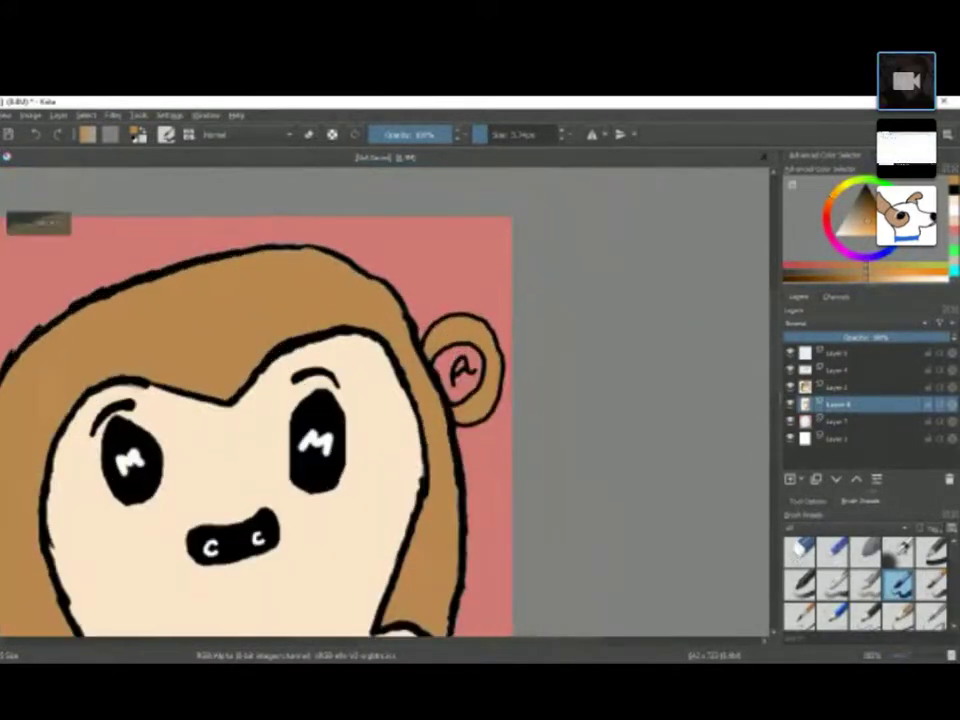
pyautogui.scroll(2, 467, 334)
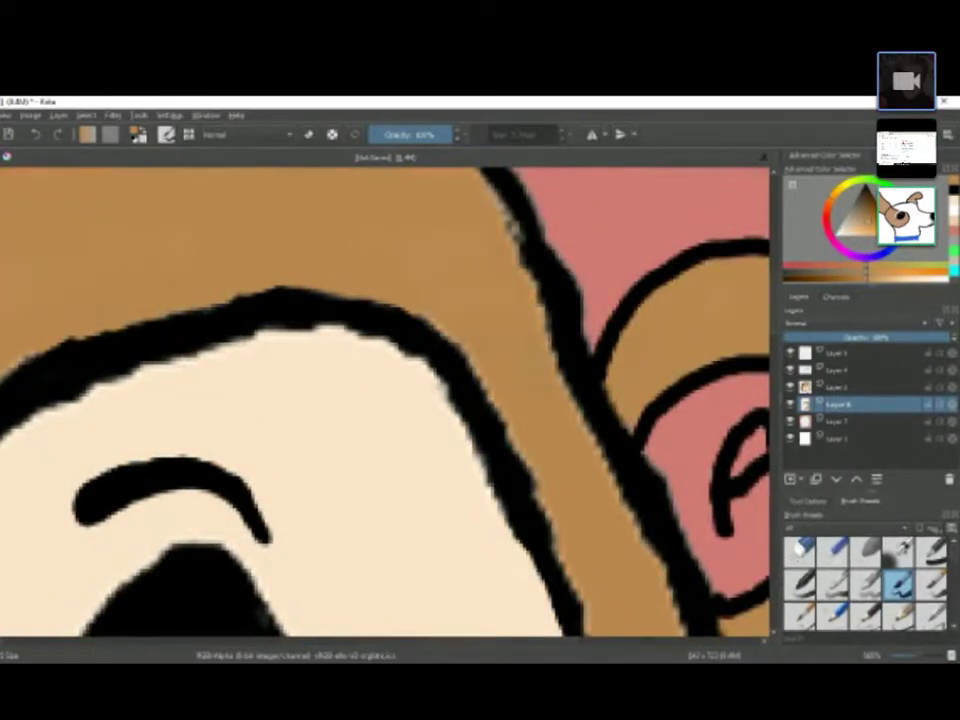
pyautogui.press('p')
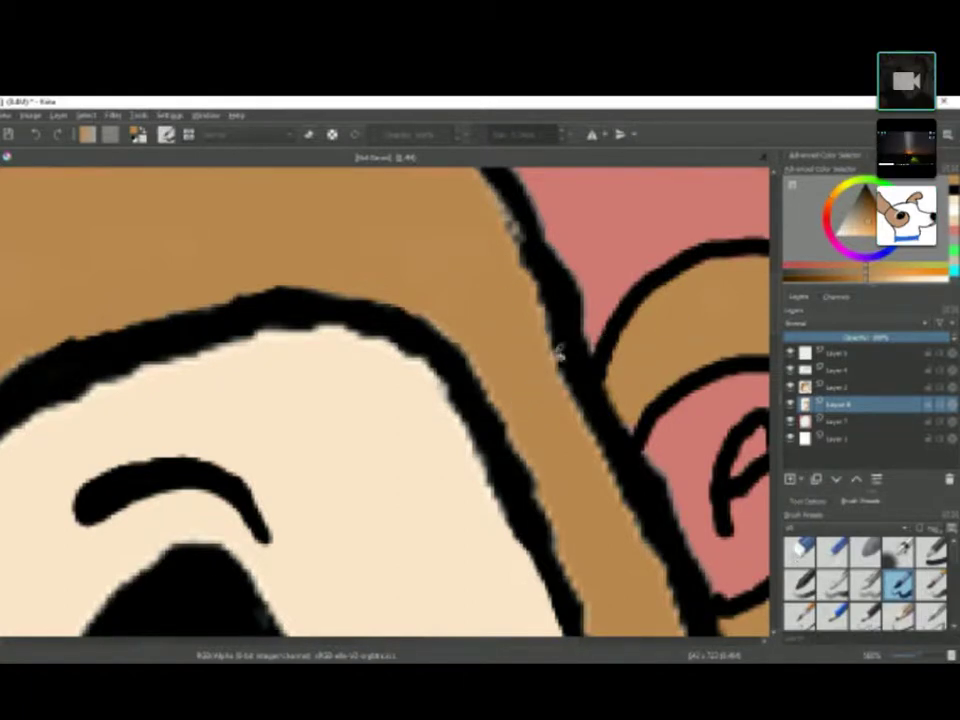
pyautogui.scroll(-2, 525, 364)
pyautogui.scroll(-3, 522, 366)
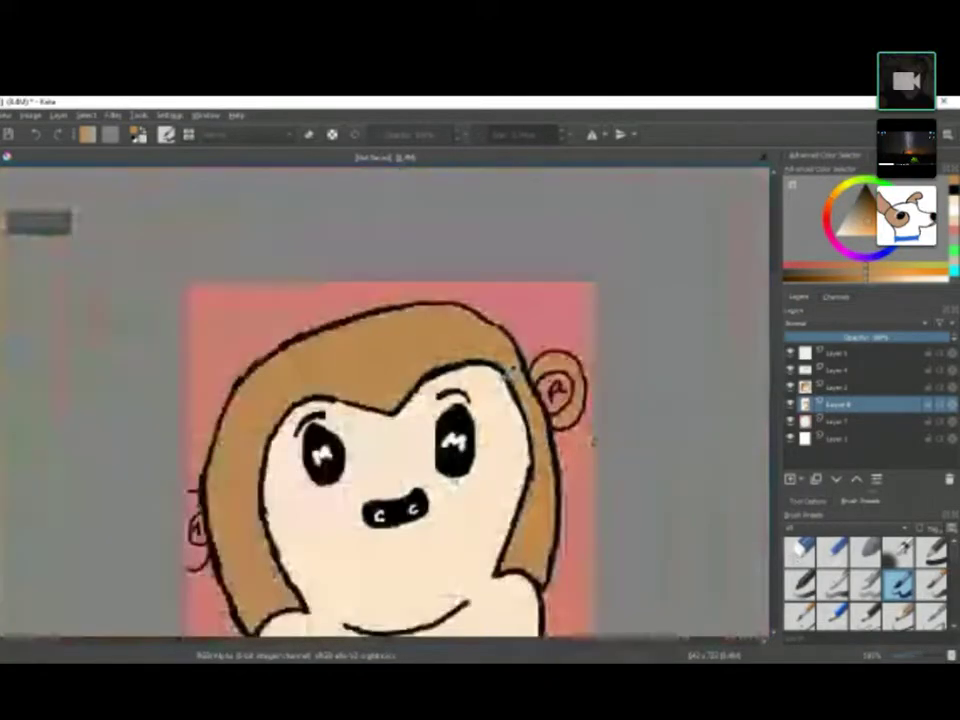
pyautogui.scroll(2, 450, 260)
pyautogui.scroll(-1, 443, 256)
pyautogui.scroll(2, 240, 555)
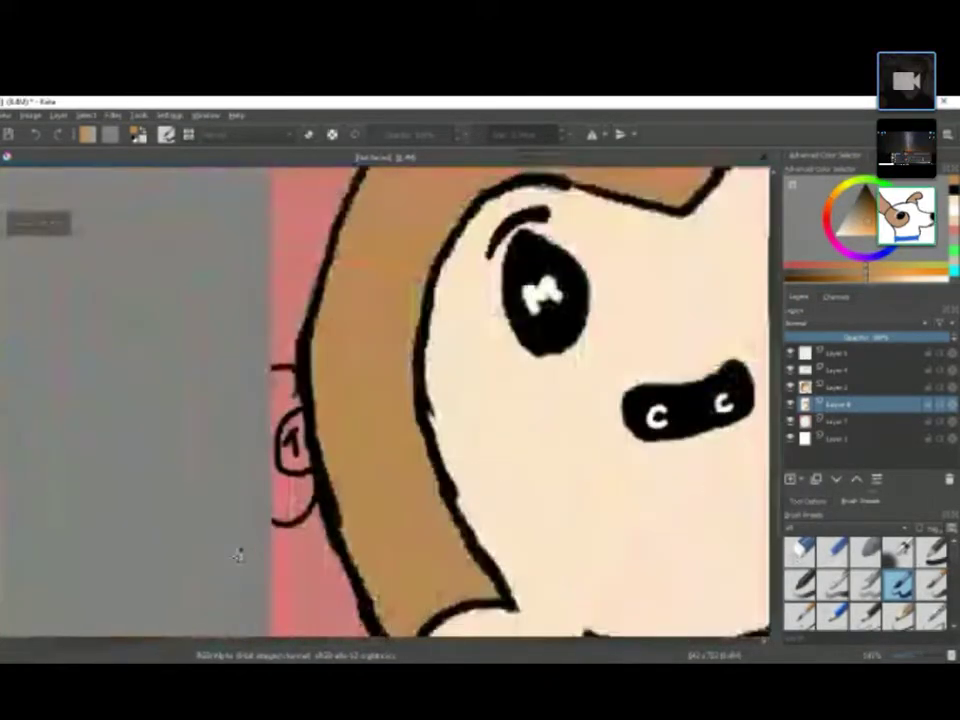
pyautogui.scroll(2, 260, 510)
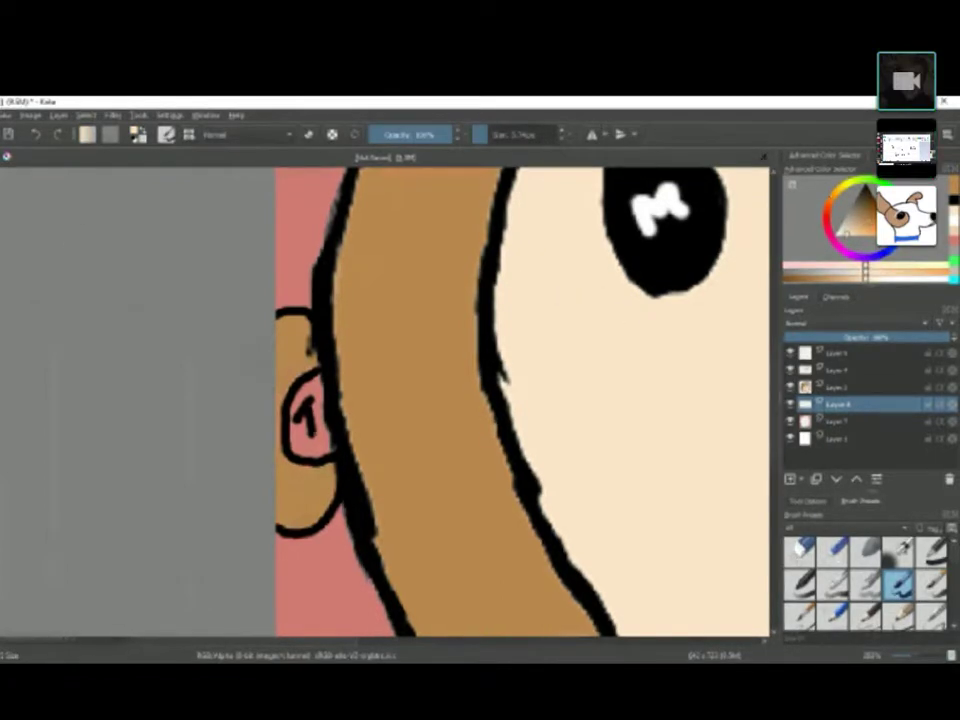
# Step: Paint the inner ovals of both ears in the face's cream color, keeping the black marks inside them
pyautogui.moveTo(300, 422)
pyautogui.mouseDown()
pyautogui.moveTo(298, 446)
pyautogui.moveTo(305, 415)
pyautogui.moveTo(310, 425)
pyautogui.moveTo(300, 380)
pyautogui.mouseUp()
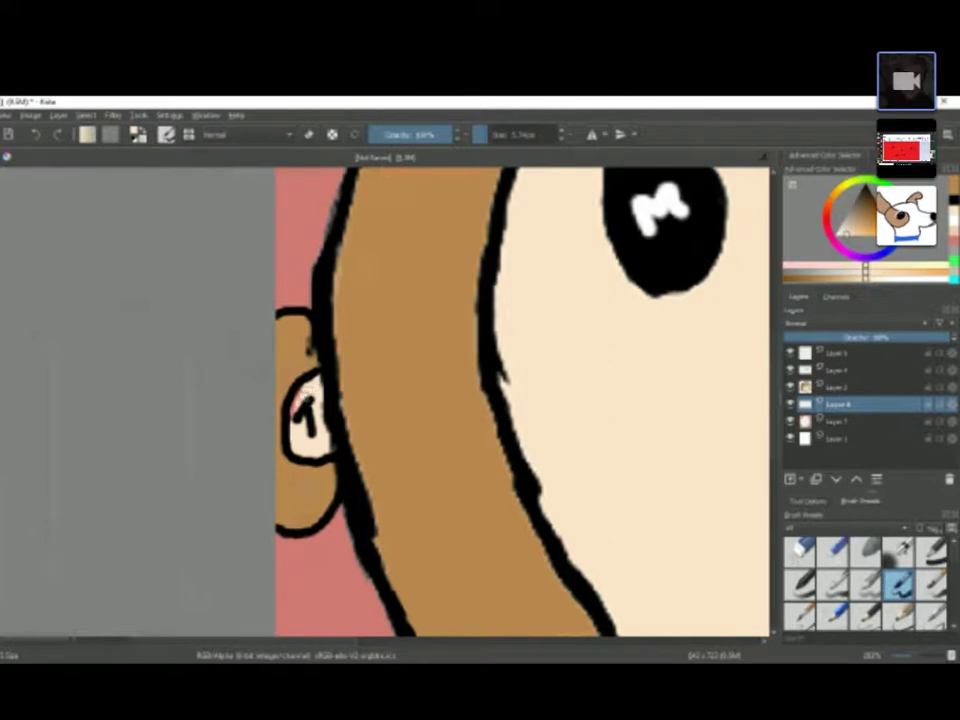
pyautogui.press('2')
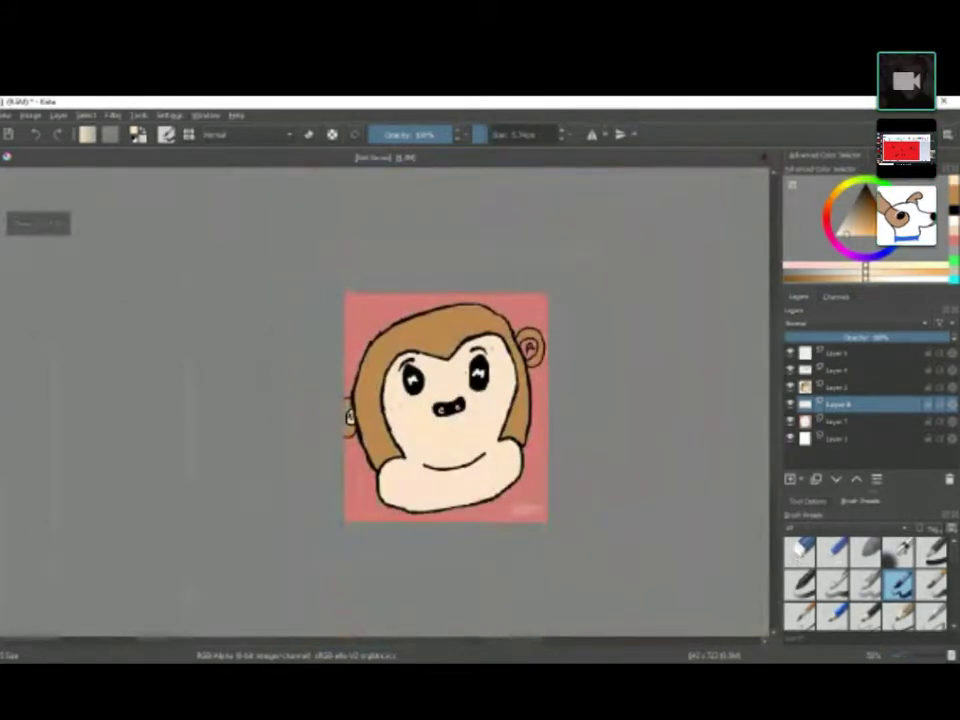
pyautogui.press('1')
pyautogui.scroll(2, 536, 390)
pyautogui.moveTo(464, 447)
pyautogui.mouseDown()
pyautogui.moveTo(489, 367)
pyautogui.moveTo(492, 386)
pyautogui.moveTo(497, 371)
pyautogui.moveTo(495, 386)
pyautogui.moveTo(533, 371)
pyautogui.moveTo(535, 394)
pyautogui.moveTo(512, 442)
pyautogui.moveTo(534, 422)
pyautogui.moveTo(474, 466)
pyautogui.moveTo(490, 409)
pyautogui.moveTo(497, 427)
pyautogui.moveTo(503, 404)
pyautogui.moveTo(510, 412)
pyautogui.moveTo(452, 409)
pyautogui.moveTo(450, 419)
pyautogui.moveTo(447, 410)
pyautogui.moveTo(454, 447)
pyautogui.moveTo(427, 374)
pyautogui.moveTo(439, 347)
pyautogui.moveTo(540, 357)
pyautogui.moveTo(495, 321)
pyautogui.moveTo(458, 345)
pyautogui.mouseUp()
pyautogui.hotkey('ctrl', 'z')
# Step: Examine the whole portrait with both colored ears at different magnifications
pyautogui.press('-')
pyautogui.press('-')
pyautogui.press('-')
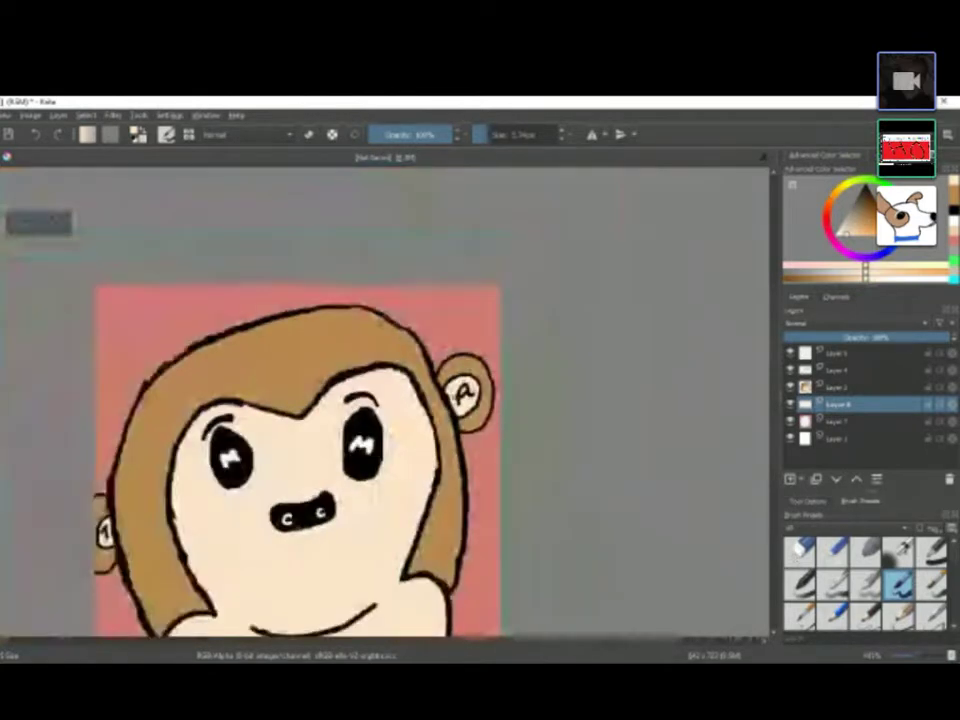
pyautogui.press('-')
pyautogui.press('+')
pyautogui.press('+')
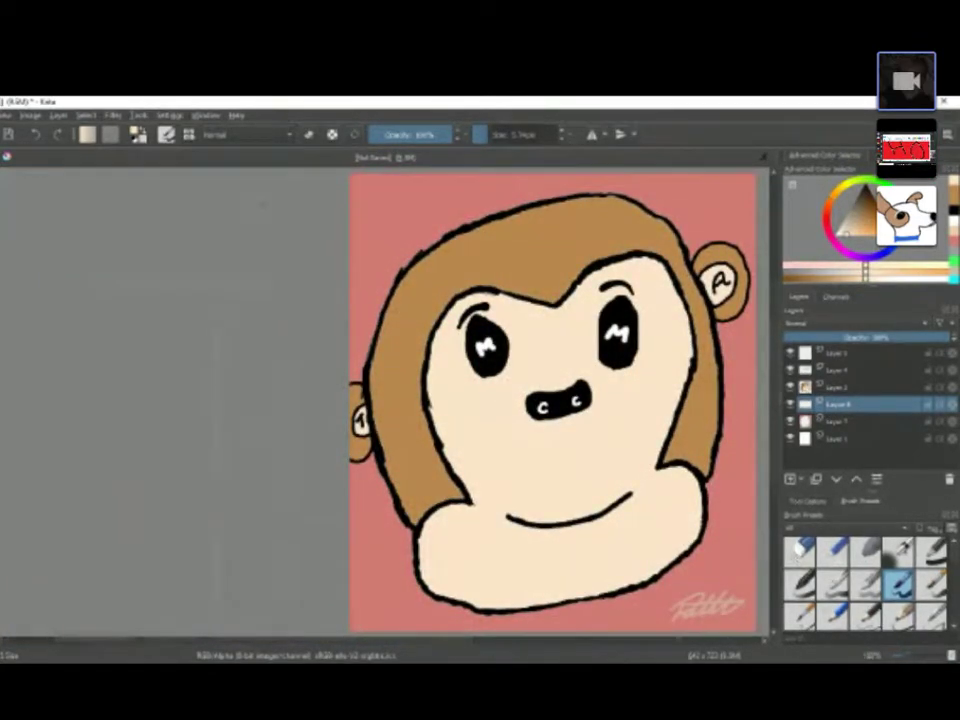
pyautogui.press('-')
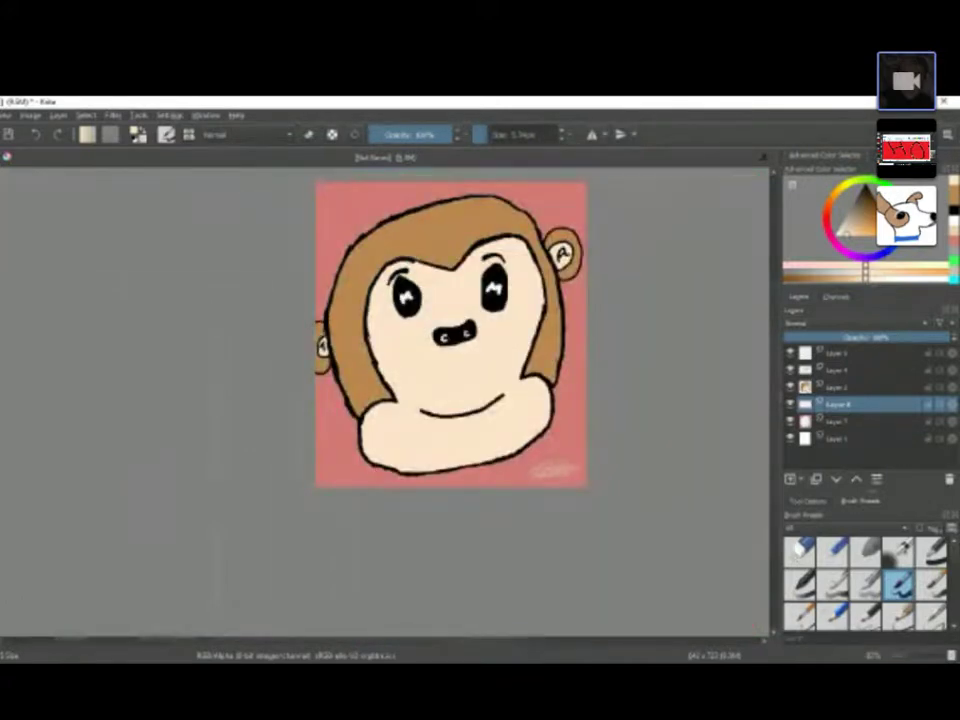
pyautogui.press('-')
pyautogui.press('+')
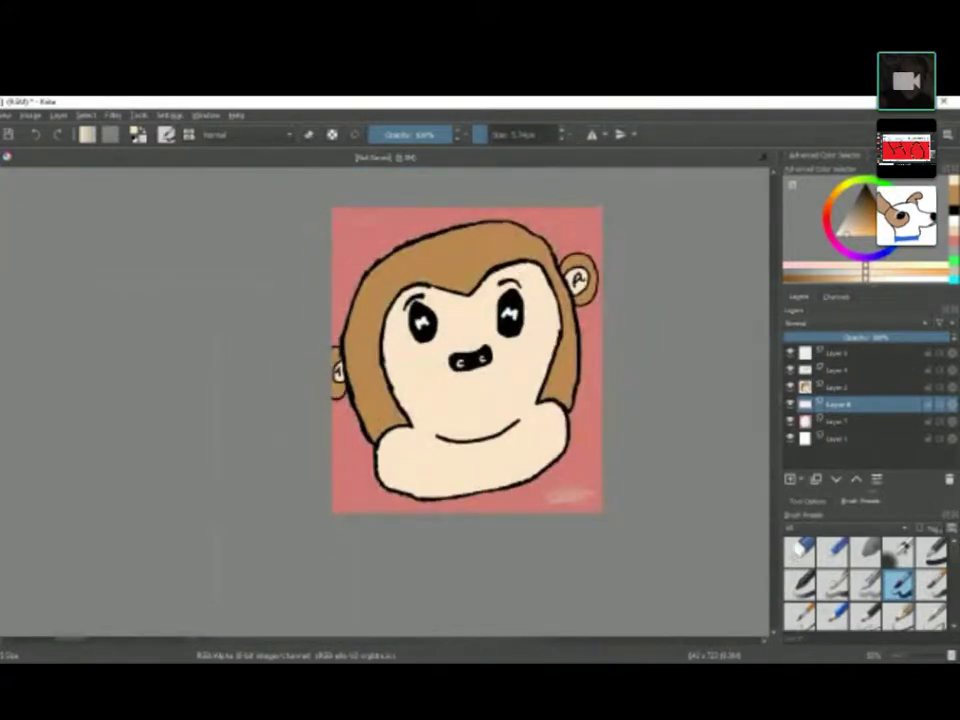
pyautogui.press('+')
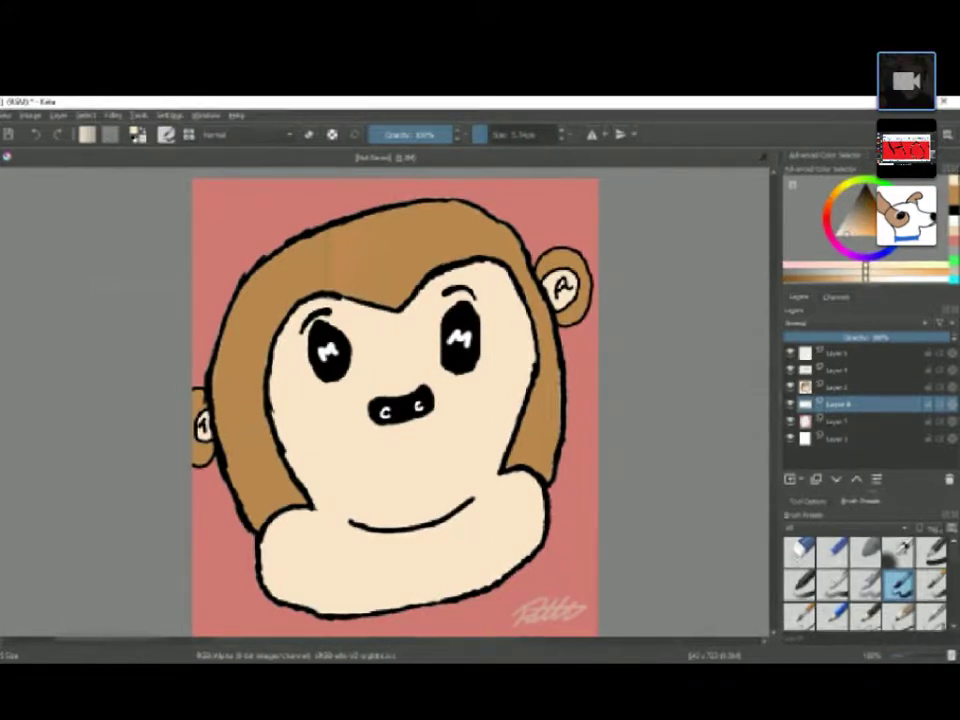
# Step: Try a black letter R between the eyes and an X on the chin on the drawing layer
pyautogui.moveTo(400, 660)
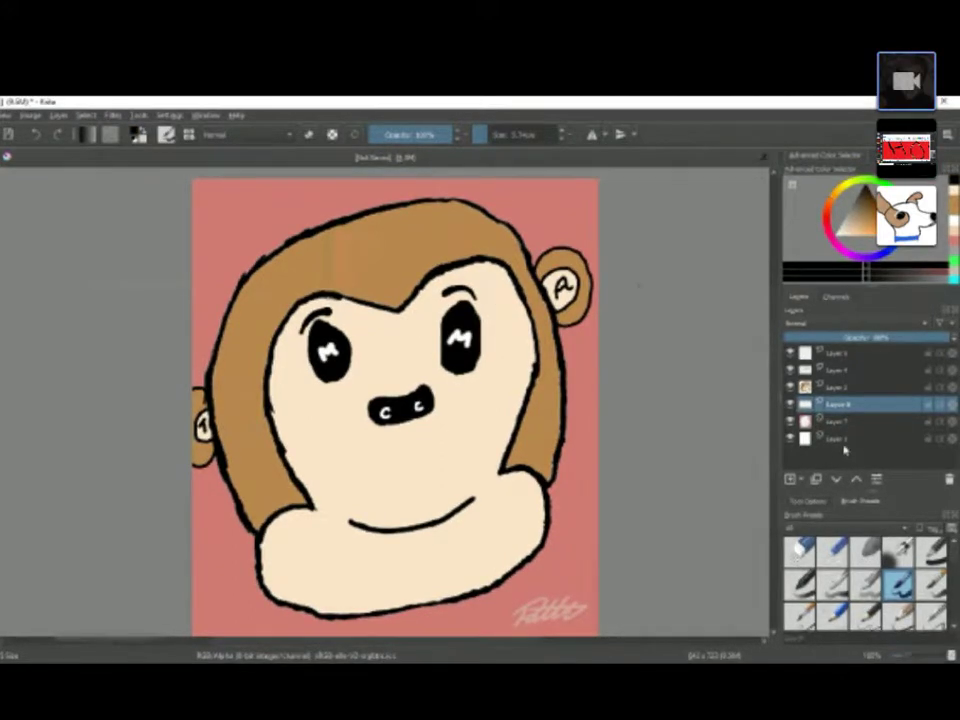
pyautogui.click(832, 388)
pyautogui.moveTo(388, 331)
pyautogui.mouseDown()
pyautogui.moveTo(389, 356)
pyautogui.moveTo(409, 357)
pyautogui.mouseUp()
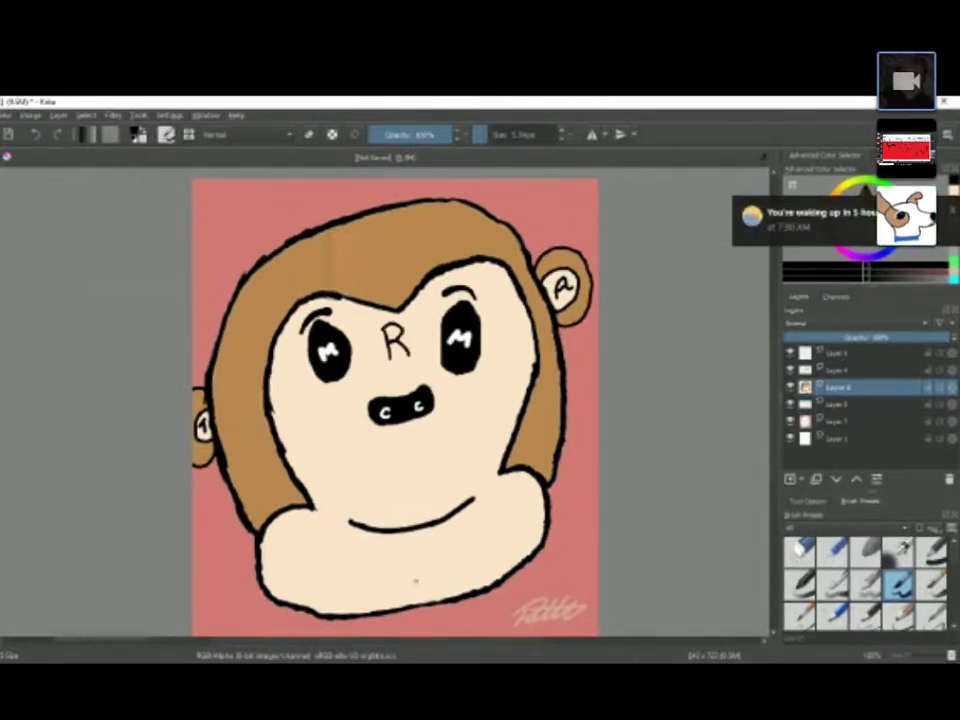
pyautogui.moveTo(410, 560)
pyautogui.mouseDown()
pyautogui.moveTo(434, 590)
pyautogui.moveTo(408, 590)
pyautogui.mouseUp()
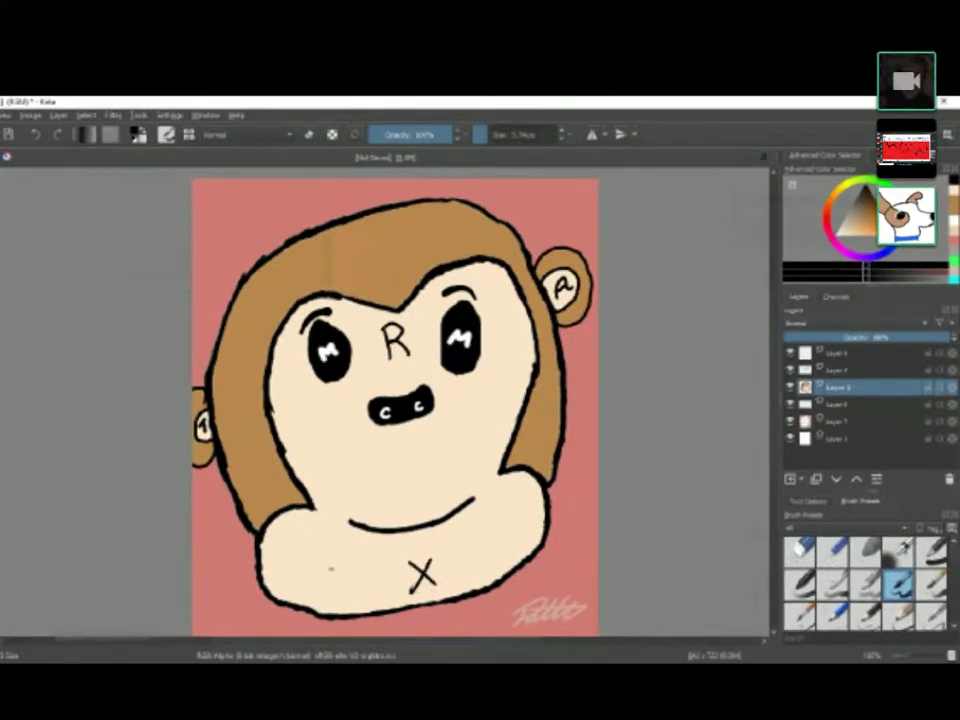
pyautogui.press('super')
pyautogui.write('snipping tool')
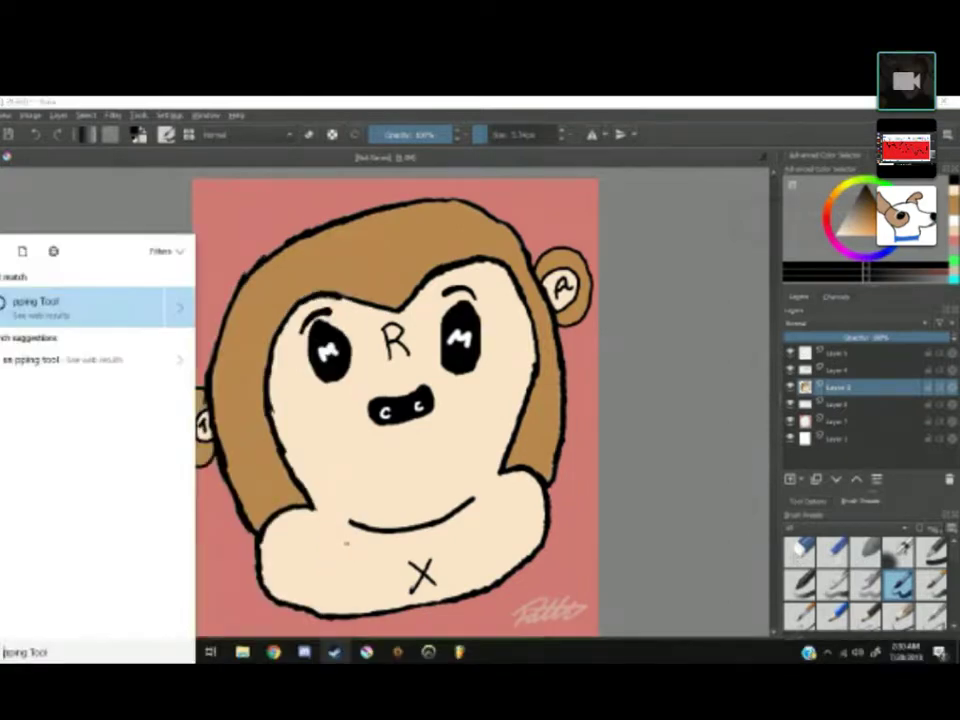
pyautogui.press('Escape')
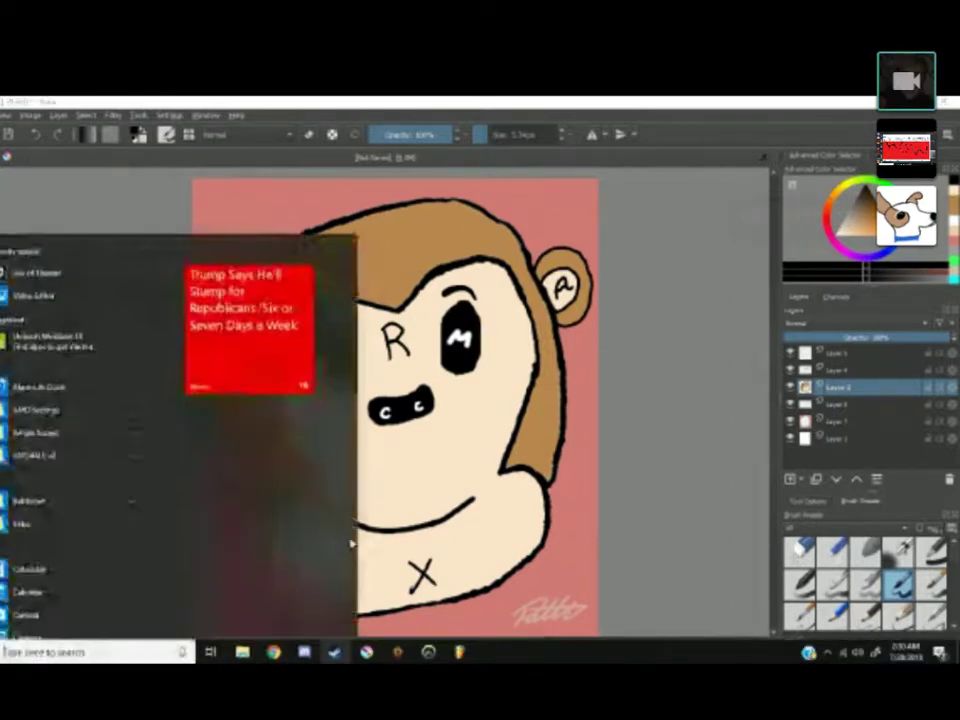
pyautogui.press('Escape')
# Step: Undo the black R between the eyes and the X on the chin
pyautogui.hotkey('ctrl', 'z')
pyautogui.hotkey('ctrl', 'z')
pyautogui.hotkey('ctrl', 'z')
pyautogui.hotkey('ctrl', 'z')
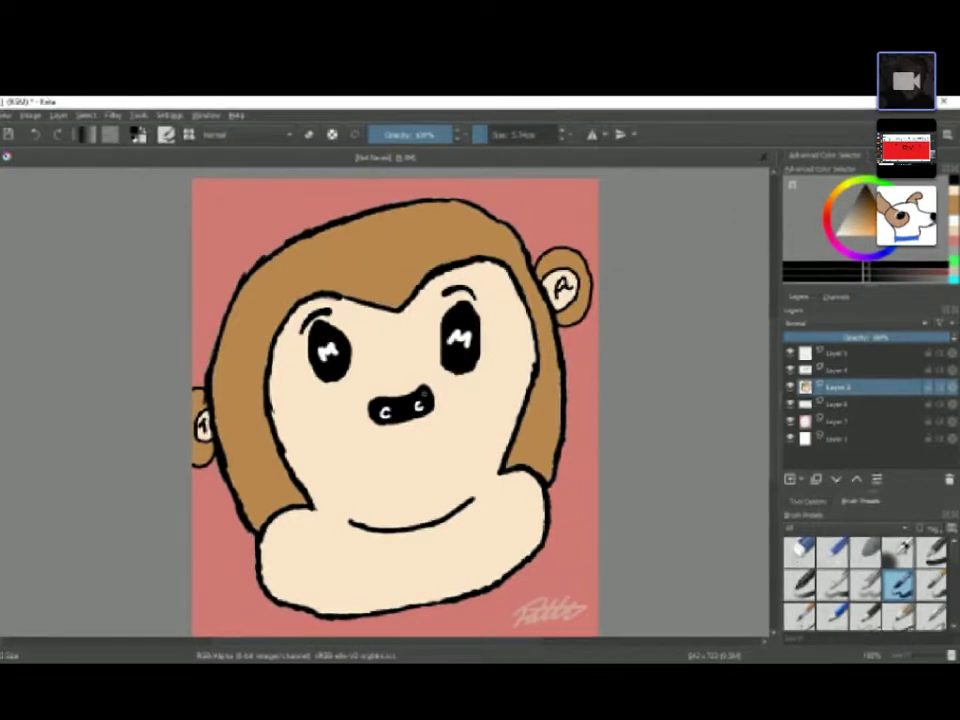
# Step: Review the finished portrait, comparing its overall look from near and far
pyautogui.press('-')
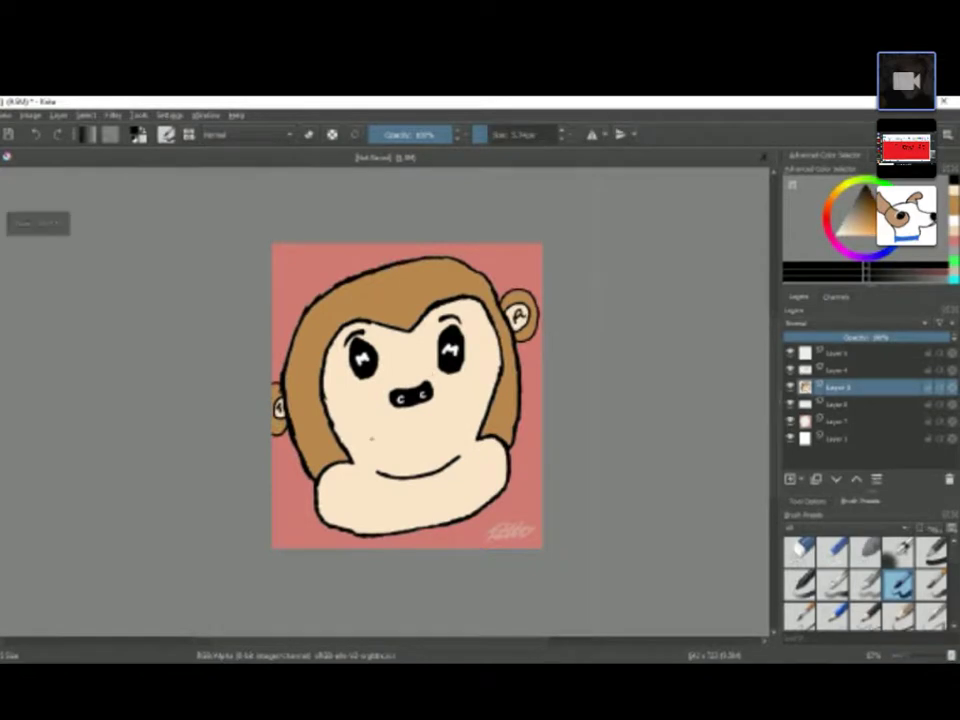
pyautogui.press('+')
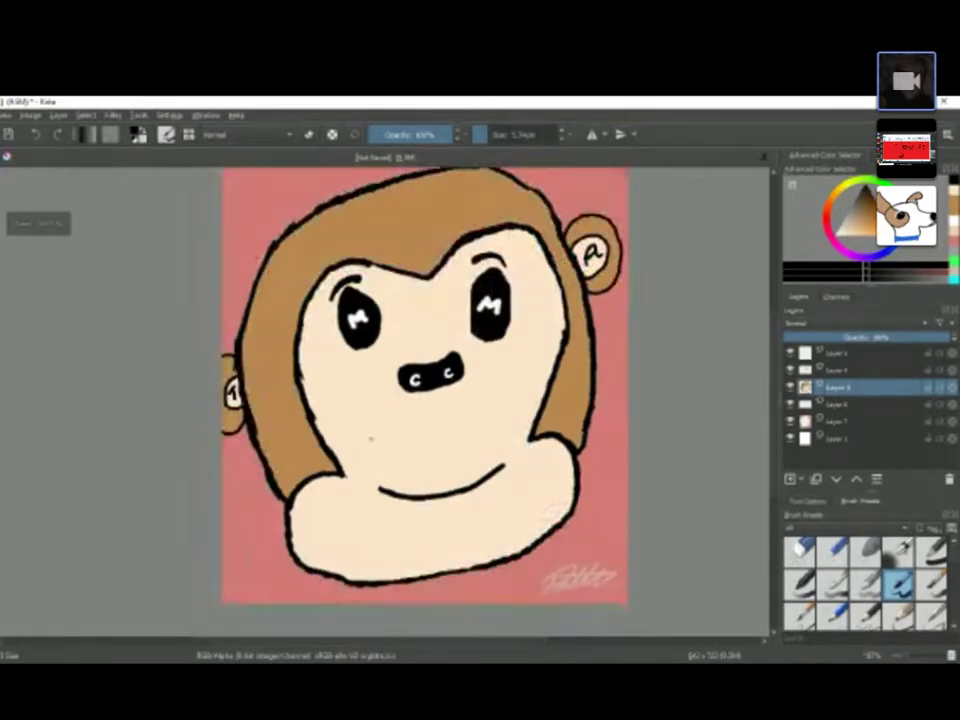
pyautogui.press('-')
pyautogui.press('+')
pyautogui.press('-')
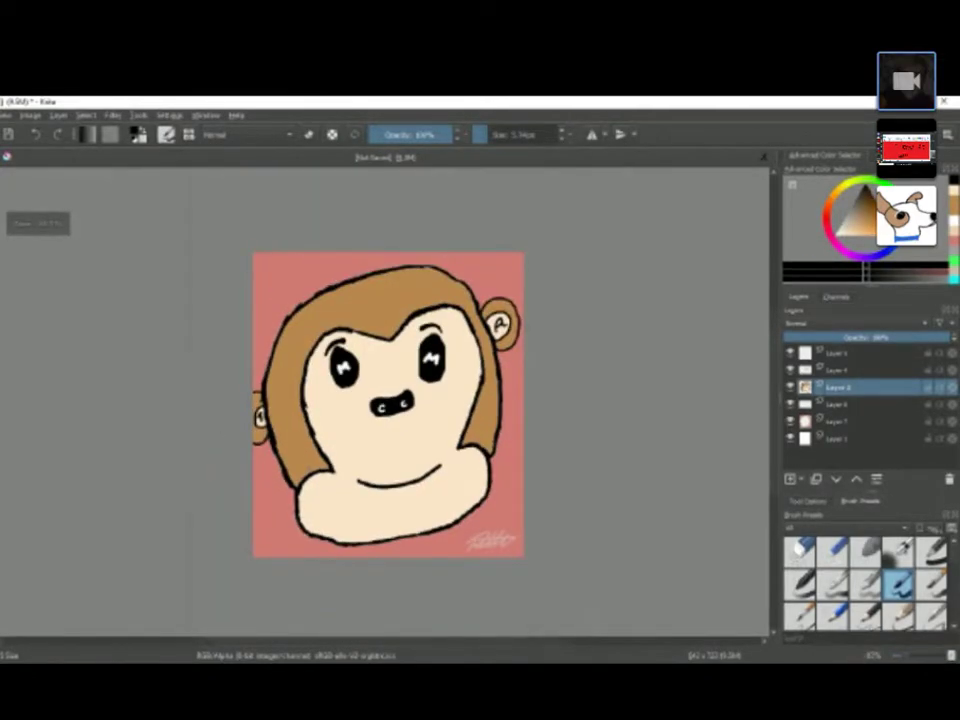
pyautogui.press('+')
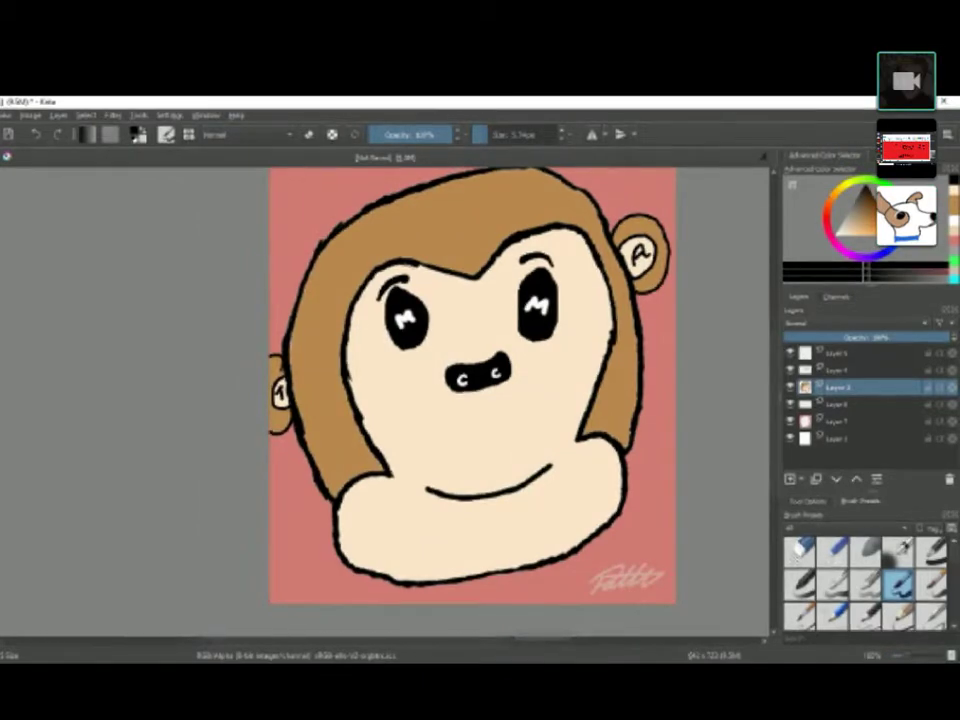
pyautogui.press('-')
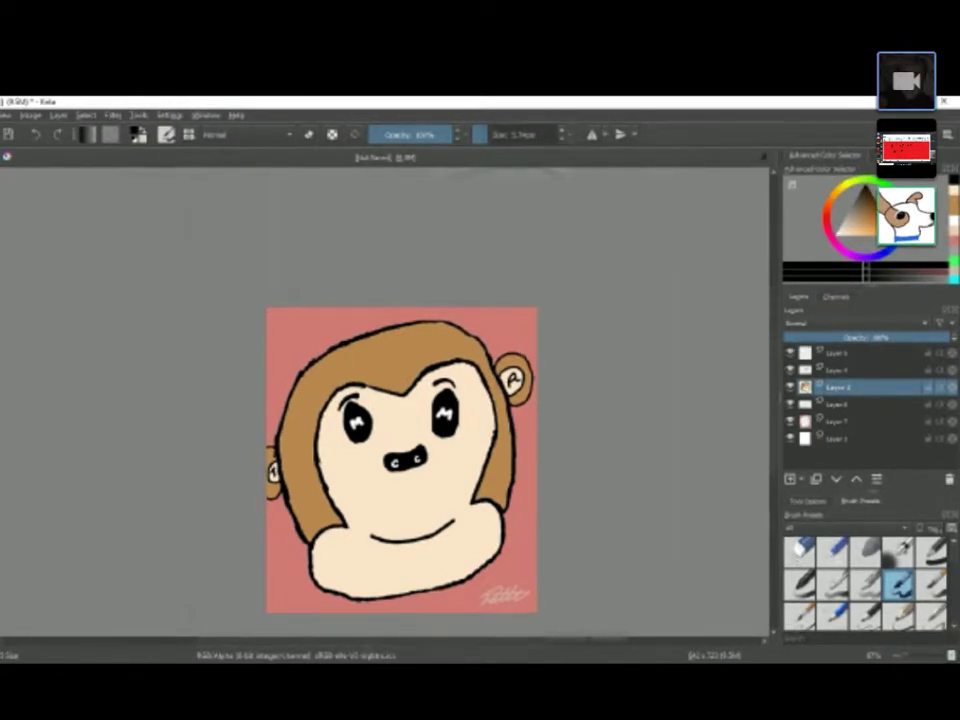
# Step: Save the portrait to the Desktop as a PNG image named g, keeping the default PNG export options
pyautogui.click(4, 115)
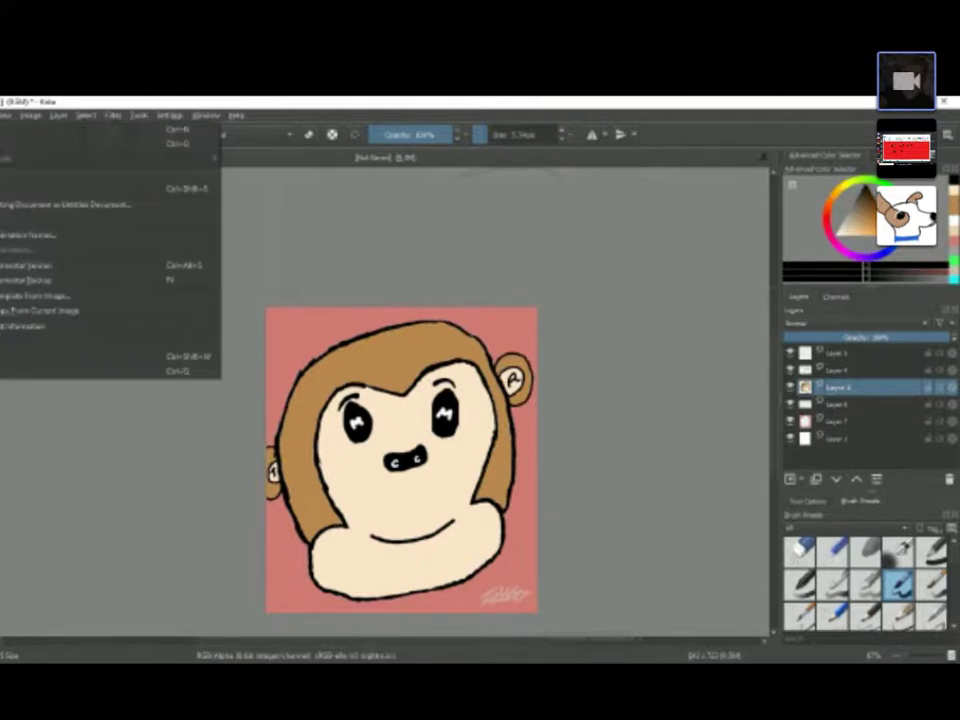
pyautogui.click(4, 190)
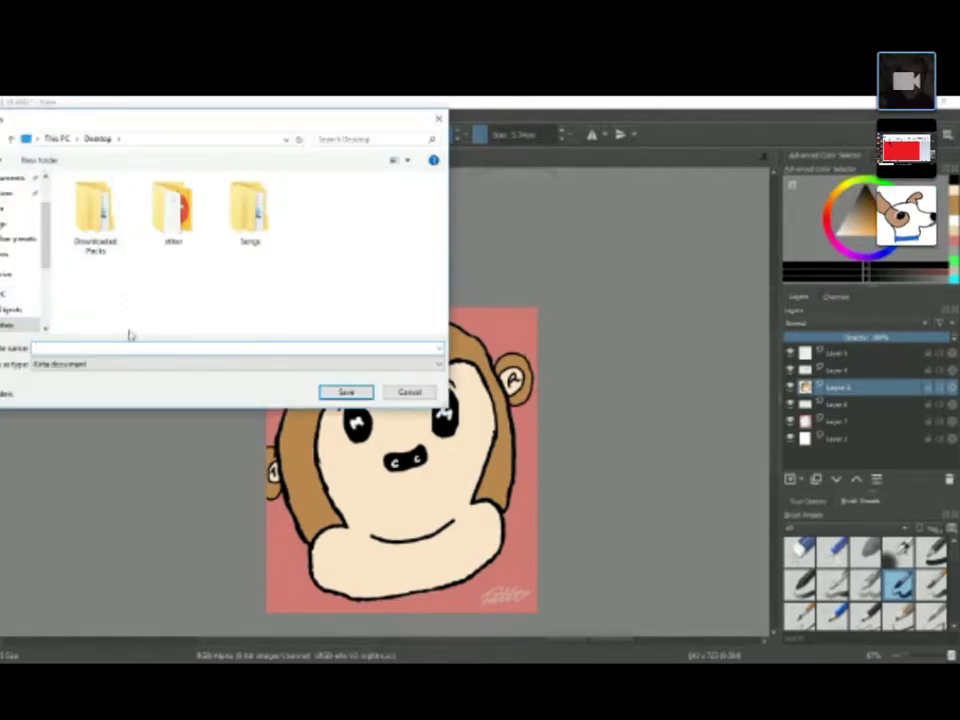
pyautogui.click(109, 364)
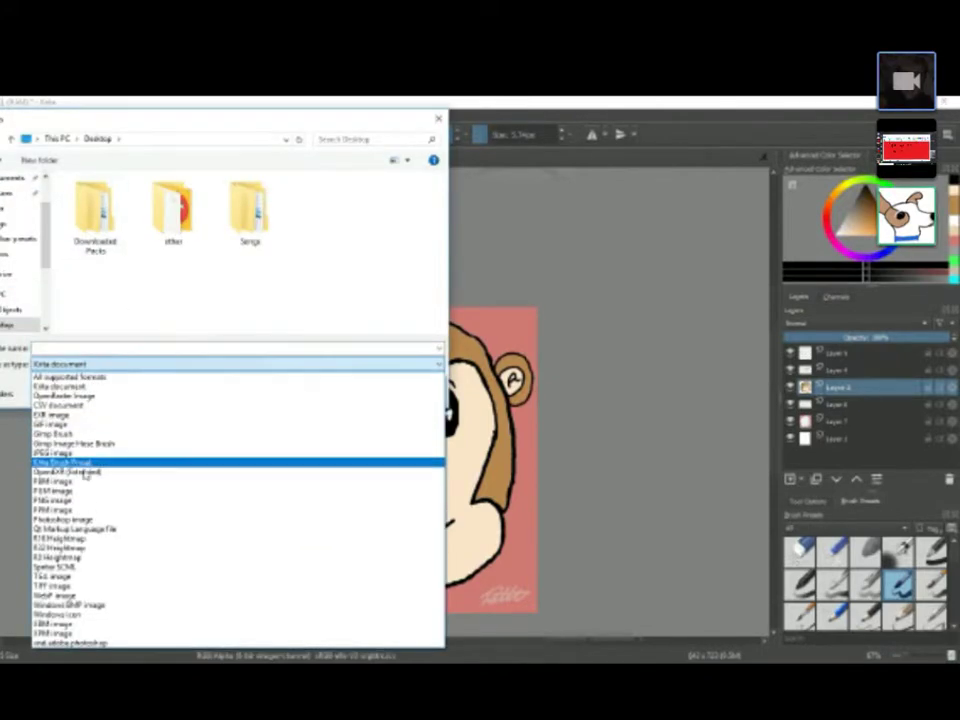
pyautogui.click(86, 498)
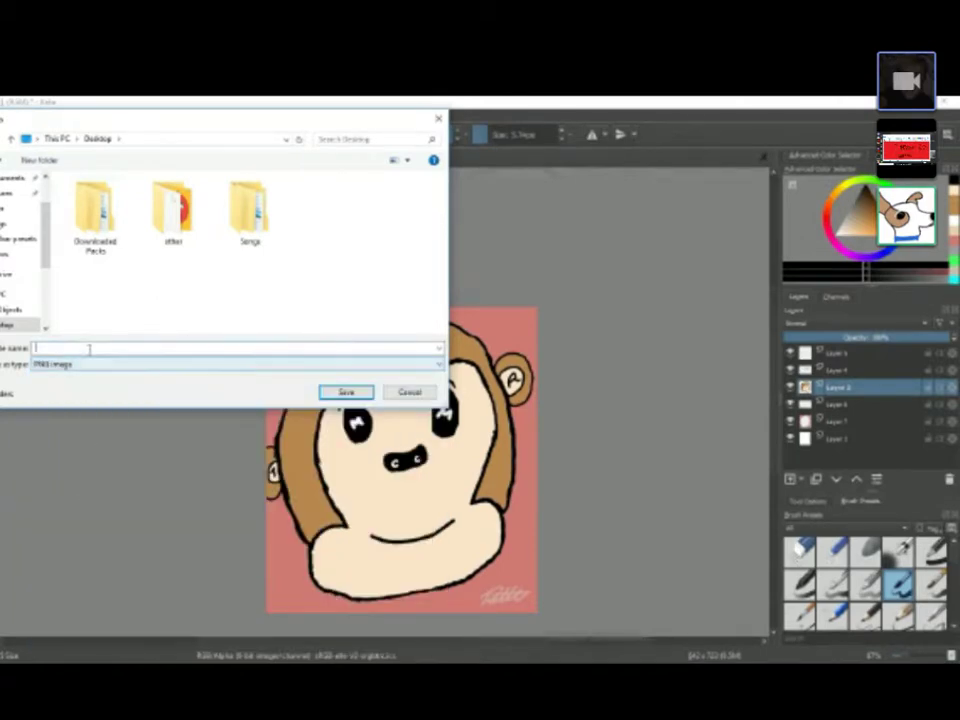
pyautogui.click(342, 393)
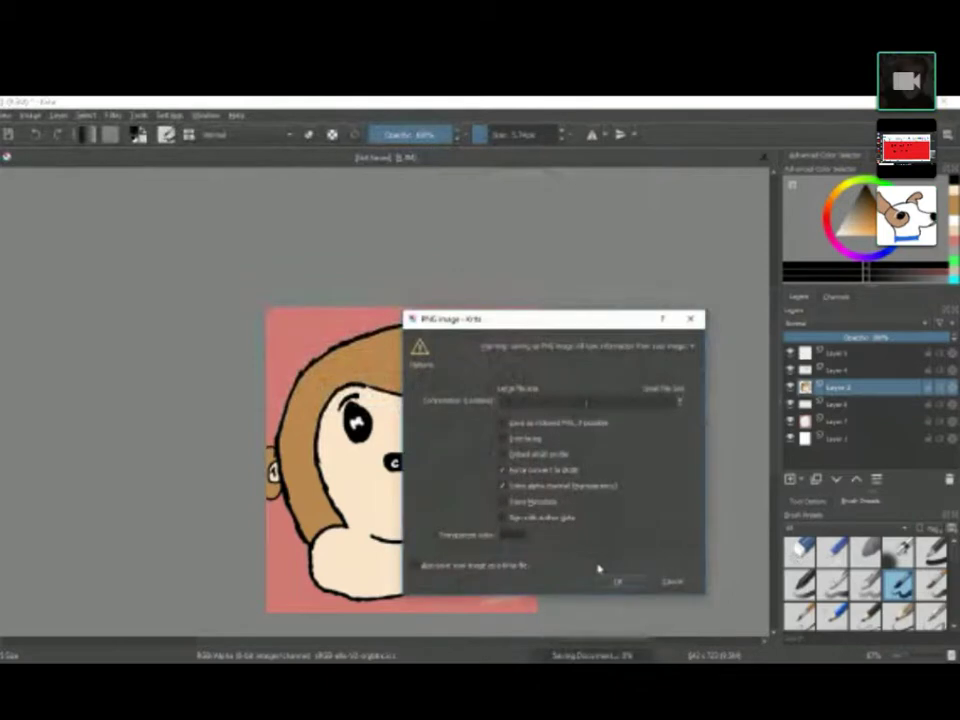
pyautogui.click(613, 581)
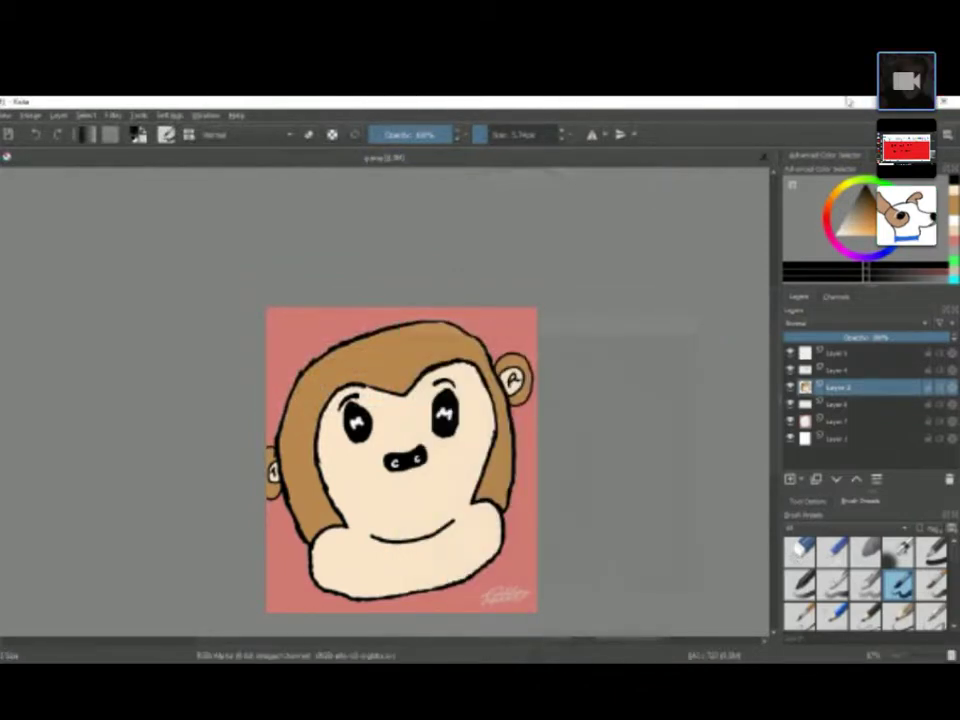
# Step: Switch to Discord and upload g.png from the desktop to the 42 Squad group chat without a comment
pyautogui.press('super+d')
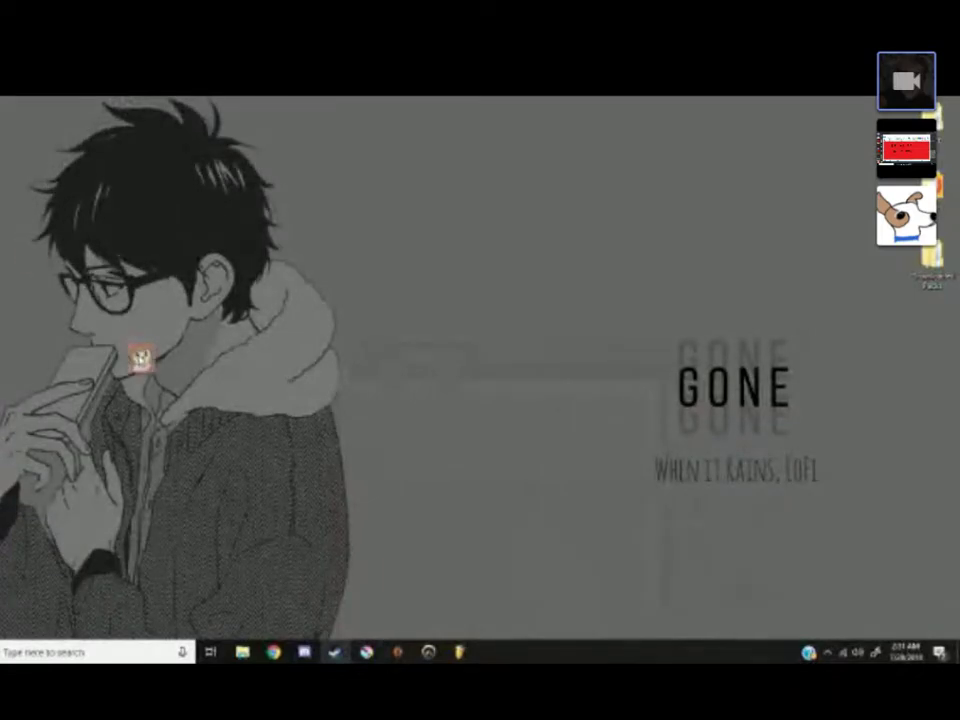
pyautogui.click(330, 650)
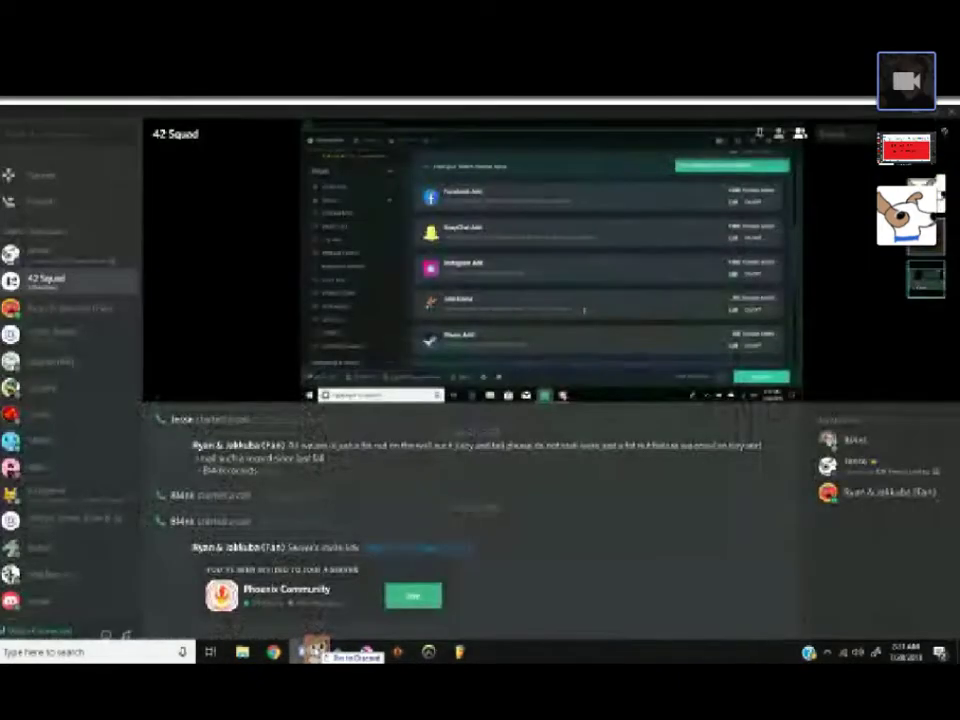
pyautogui.moveTo(415, 555); pyautogui.dragTo(215, 440)
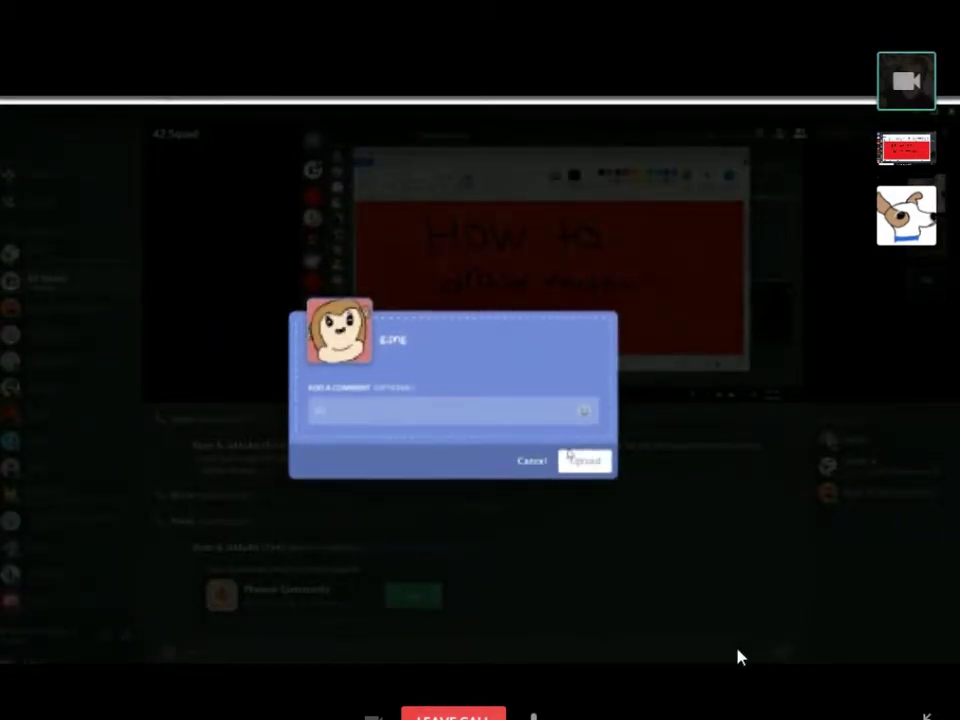
# Step: Leave the full-screen call view and open the monkey picture posted in the 42 Squad chat in the web browser
pyautogui.click(926, 714)
pyautogui.scroll(-3, 634, 500)
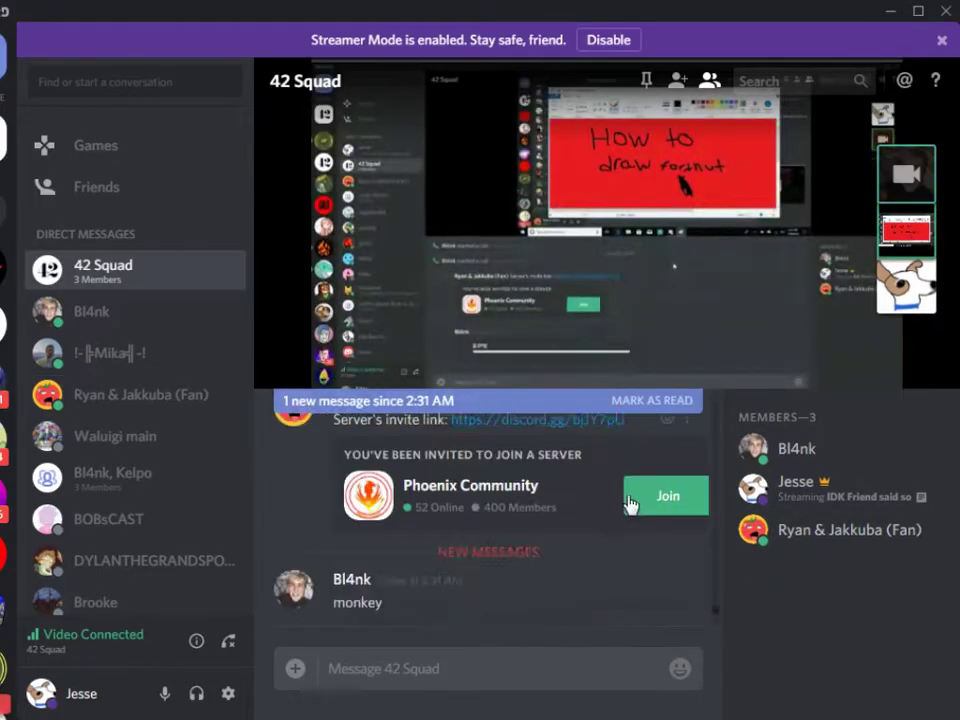
pyautogui.scroll(-5, 629, 497)
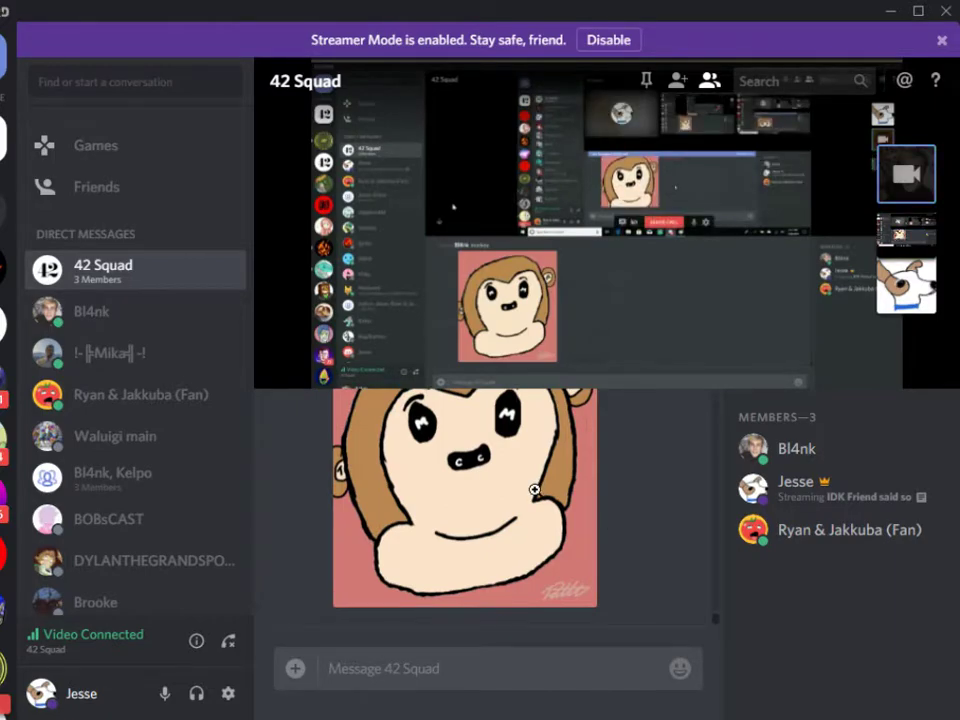
pyautogui.click(535, 490)
pyautogui.rightClick(513, 400)
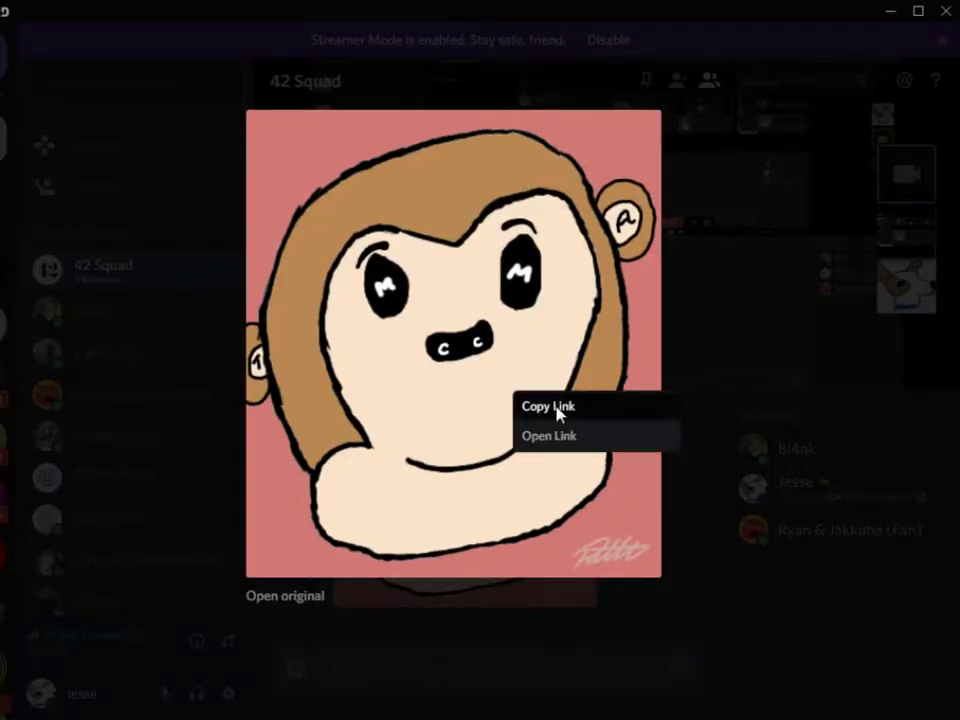
pyautogui.click(561, 437)
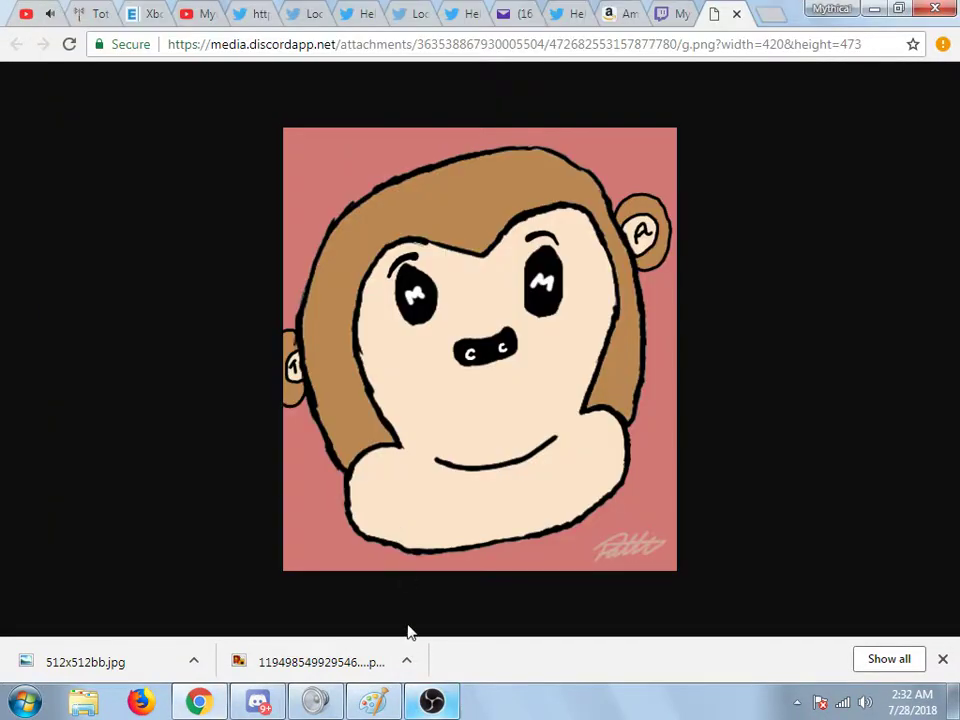
# Step: Switch to OBS, accept the Display Capture 2 properties for the primary monitor, and return to the picture in Chrome
pyautogui.click(432, 705)
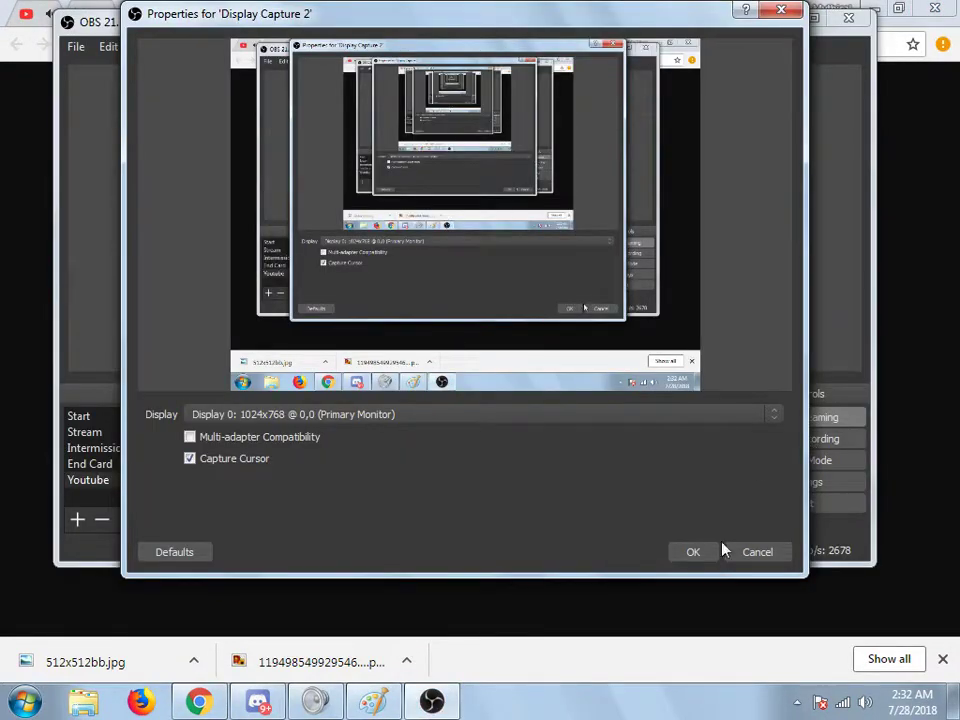
pyautogui.click(693, 552)
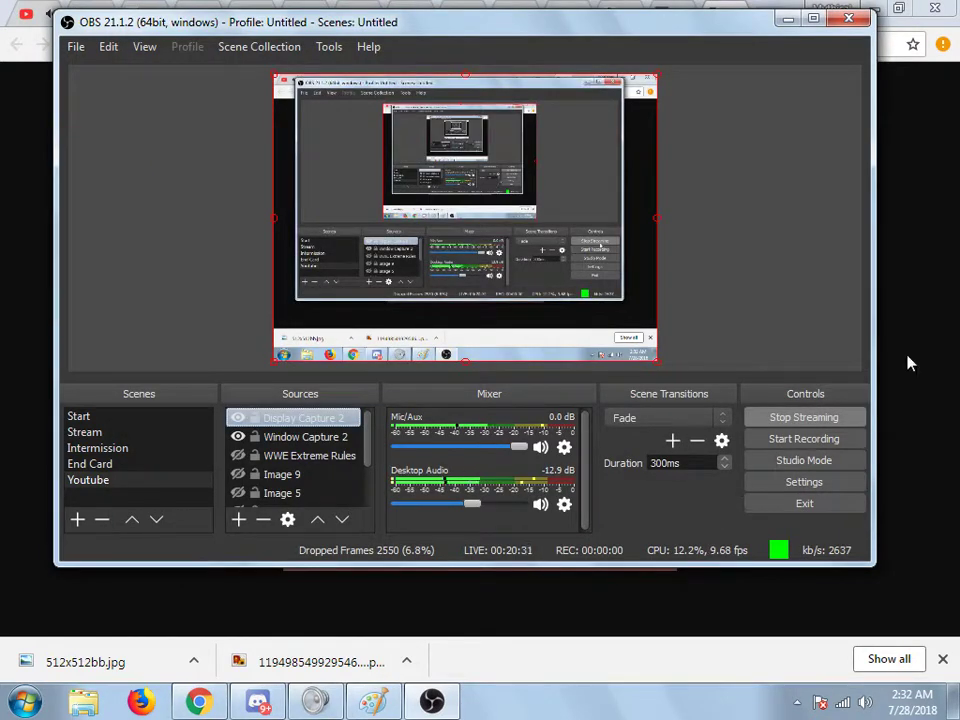
pyautogui.click(948, 316)
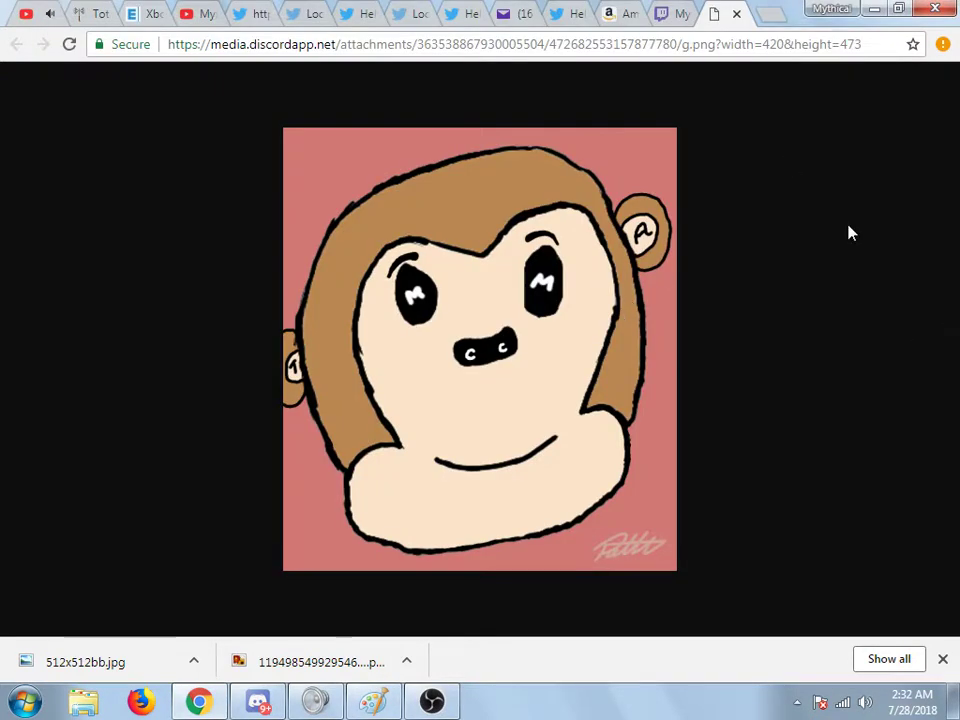
# Step: Save the monkey picture from the web page to the Desktop as a PNG image named mm
pyautogui.rightClick(578, 250)
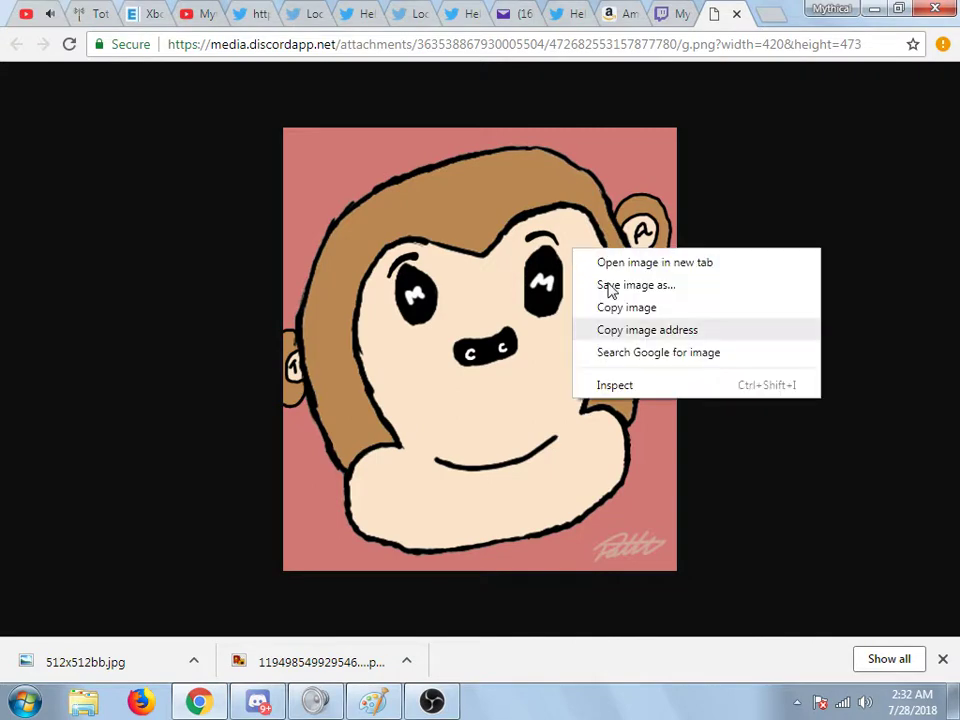
pyautogui.click(654, 284)
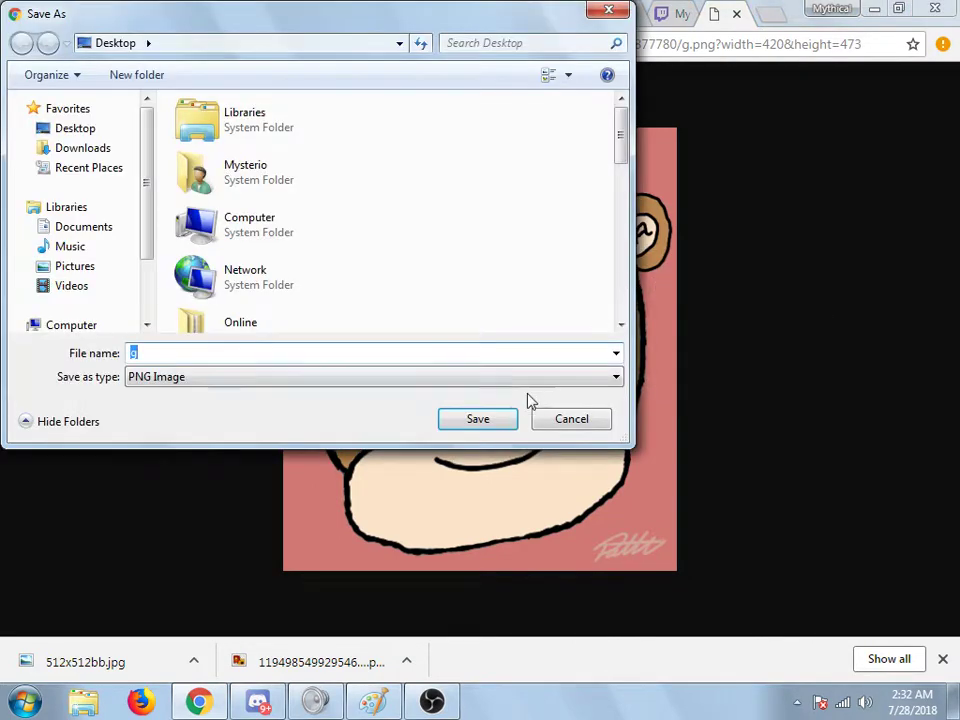
pyautogui.write('mm')
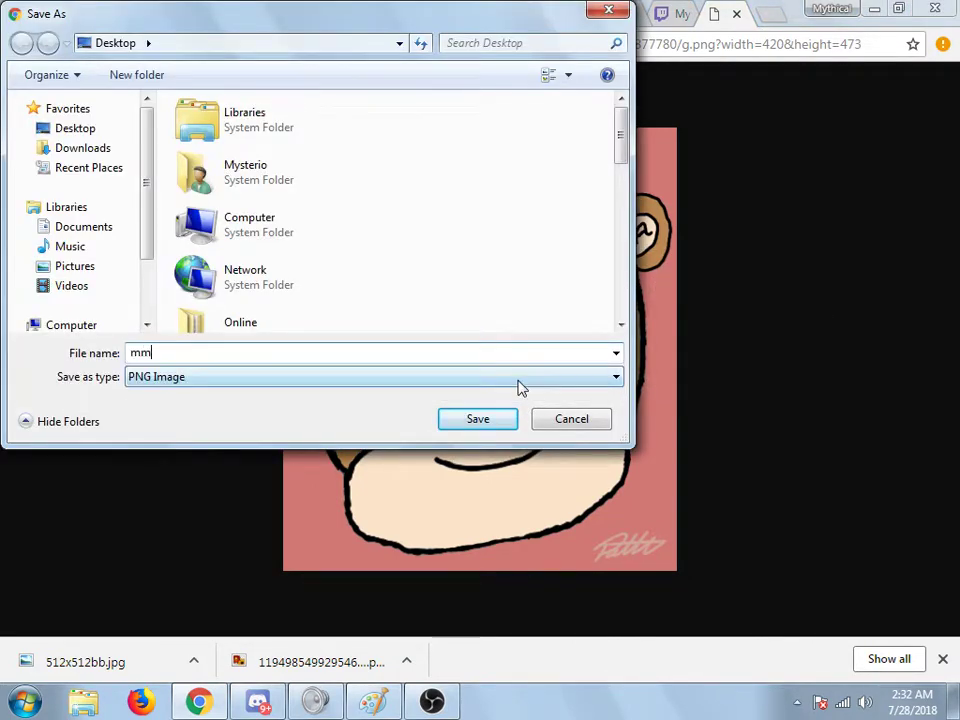
pyautogui.click(478, 420)
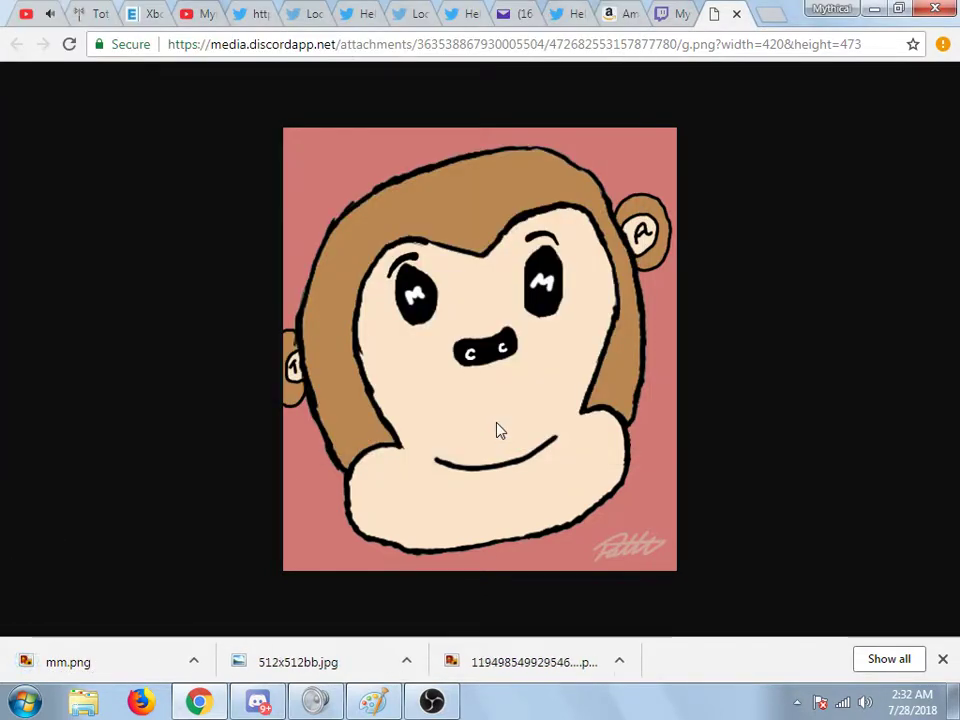
# Step: Try to switch to another YouTube account from the Mythical Monkey channel page
pyautogui.click(199, 16)
pyautogui.scroll(4, 566, 179)
pyautogui.scroll(4, 566, 179)
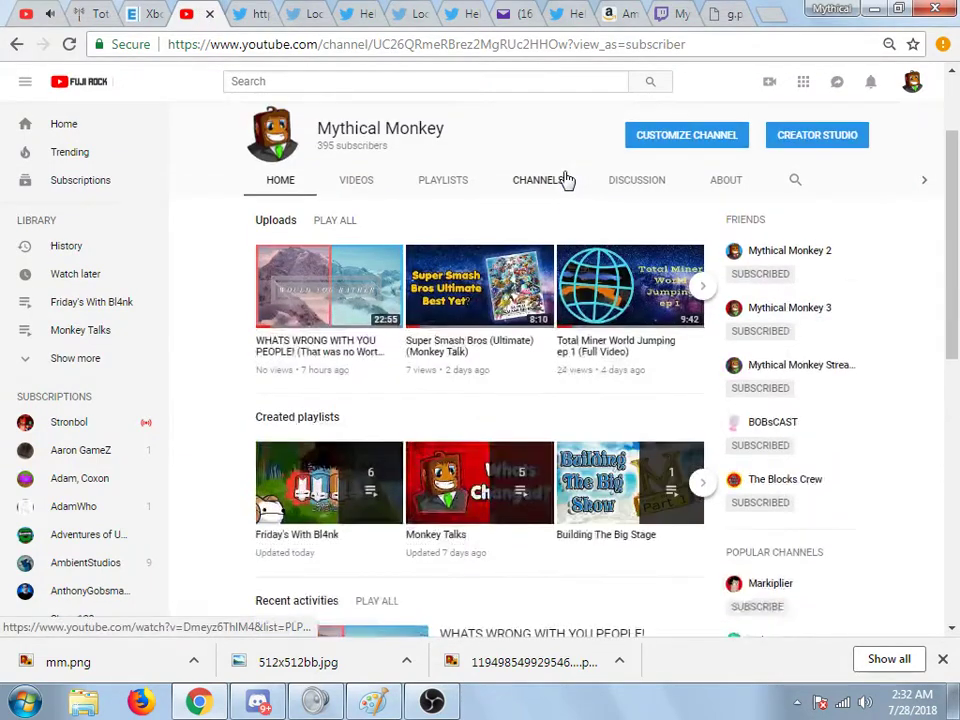
pyautogui.scroll(2, 890, 190)
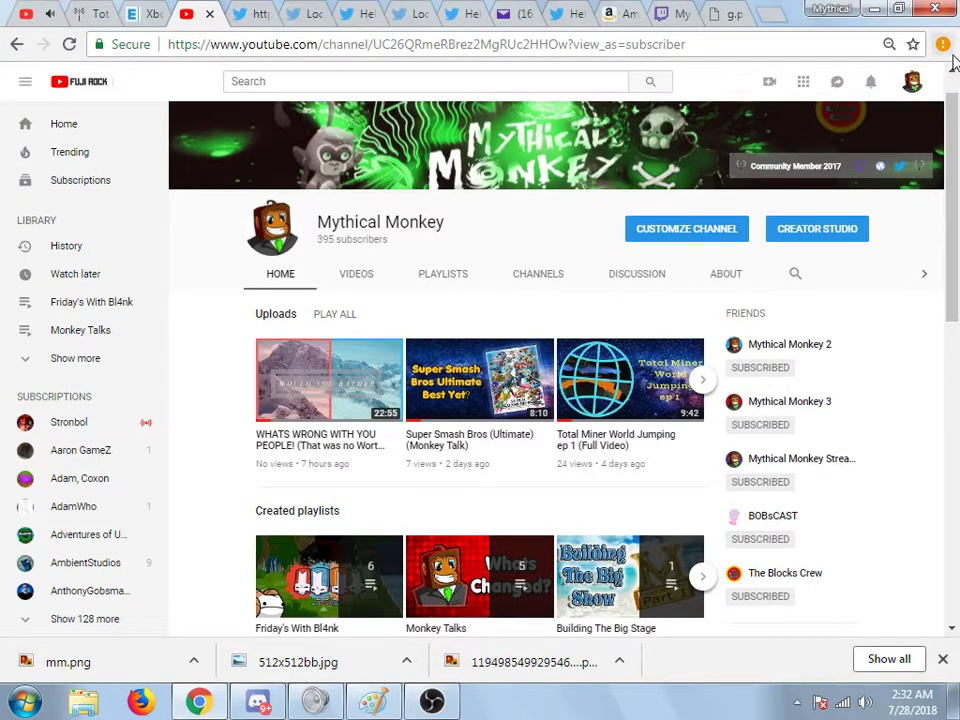
pyautogui.click(914, 84)
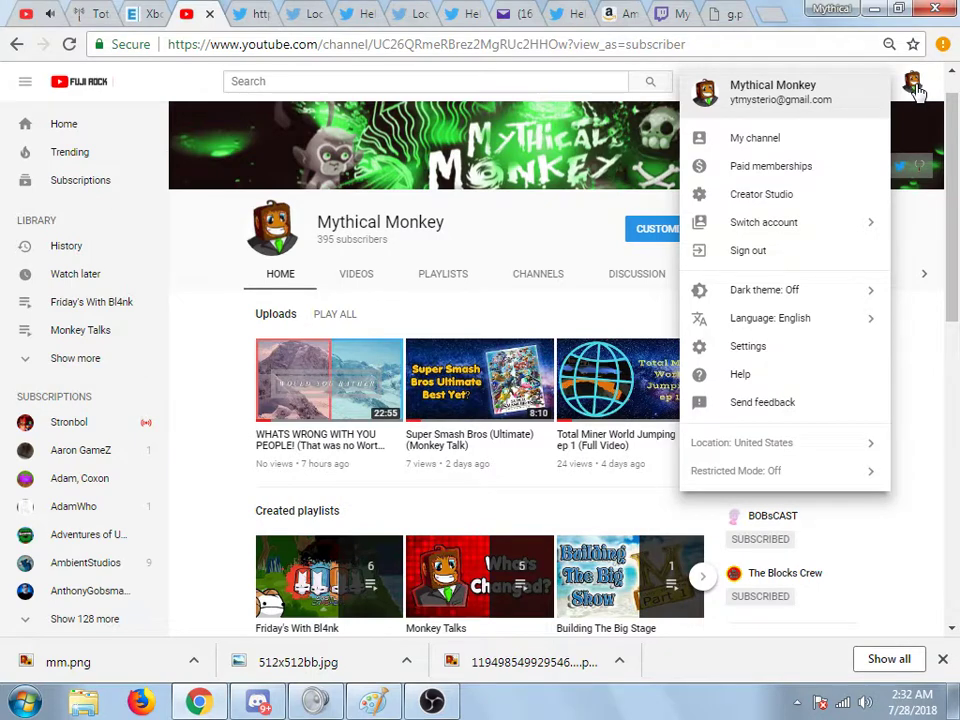
pyautogui.click(757, 226)
pyautogui.click(772, 227)
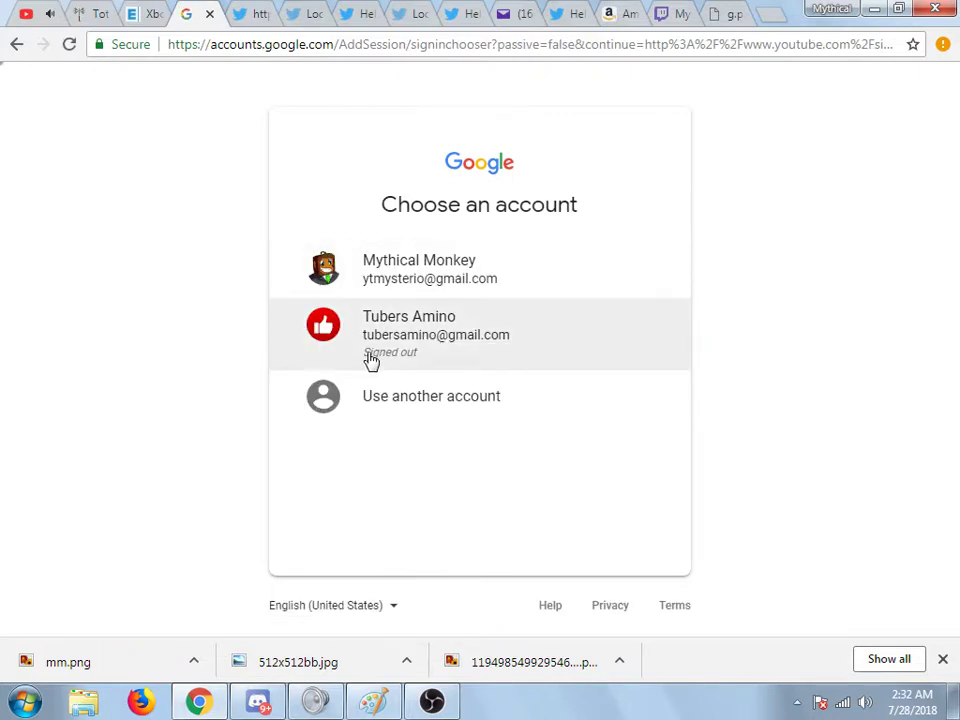
pyautogui.click(17, 44)
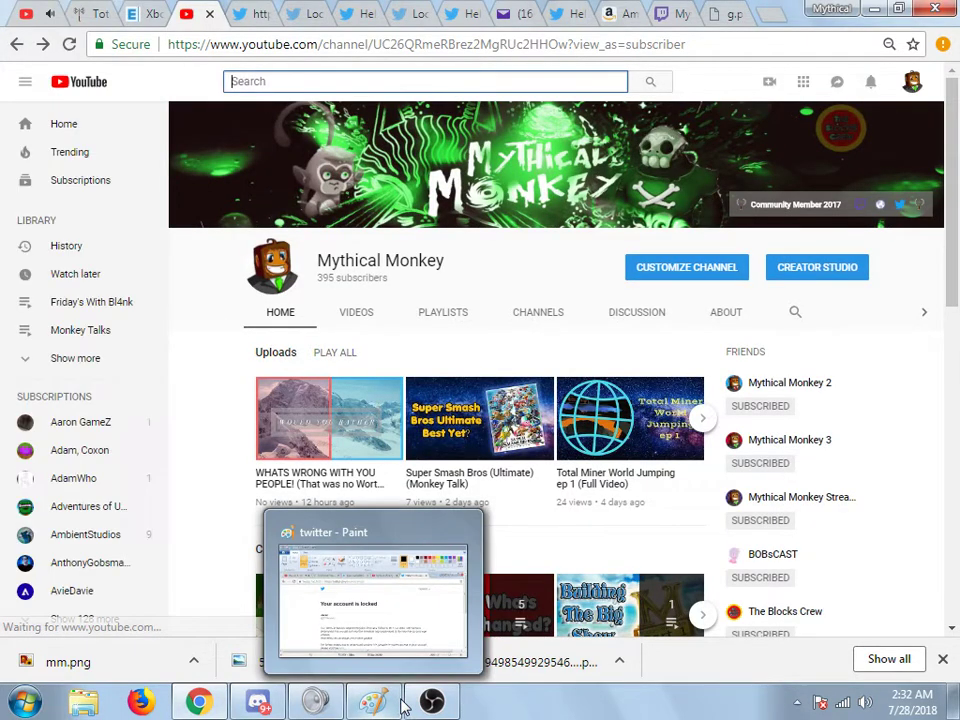
pyautogui.click(439, 712)
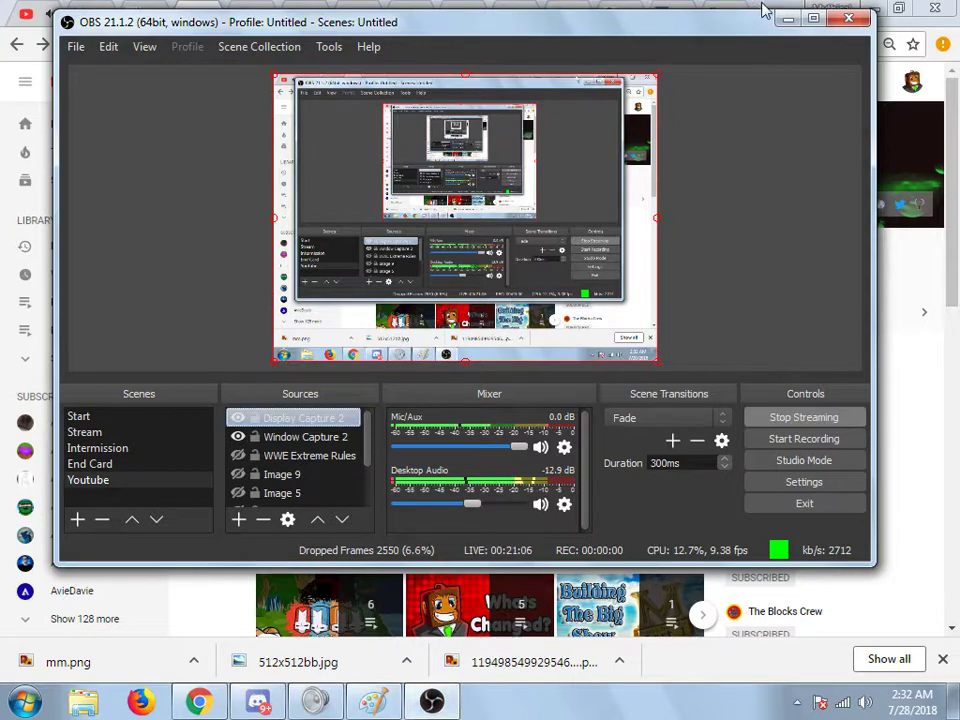
pyautogui.click(788, 20)
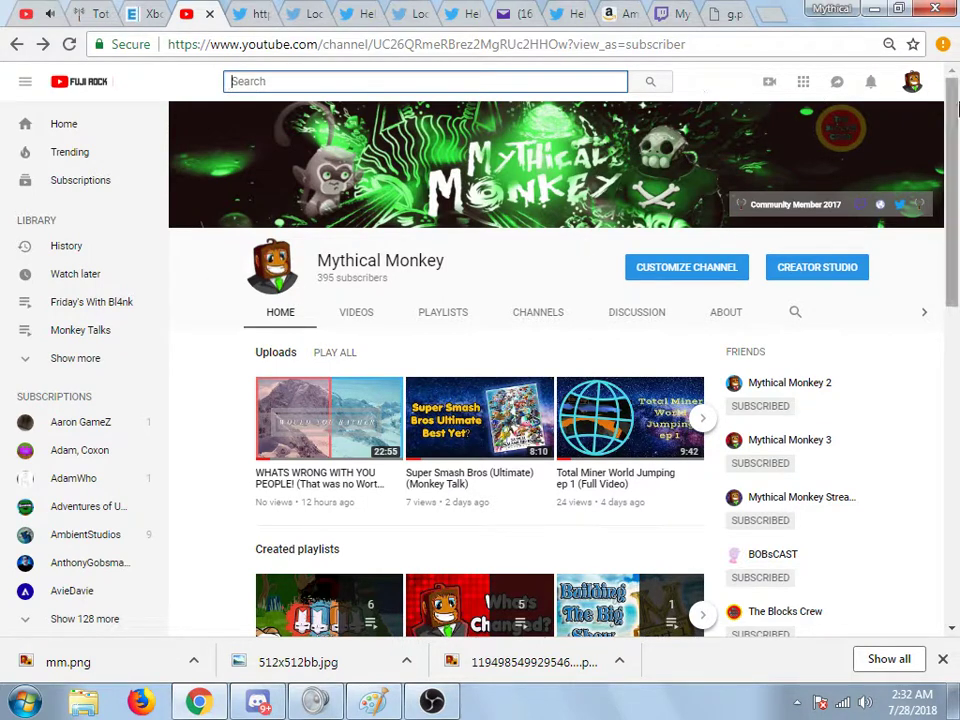
pyautogui.press('/')
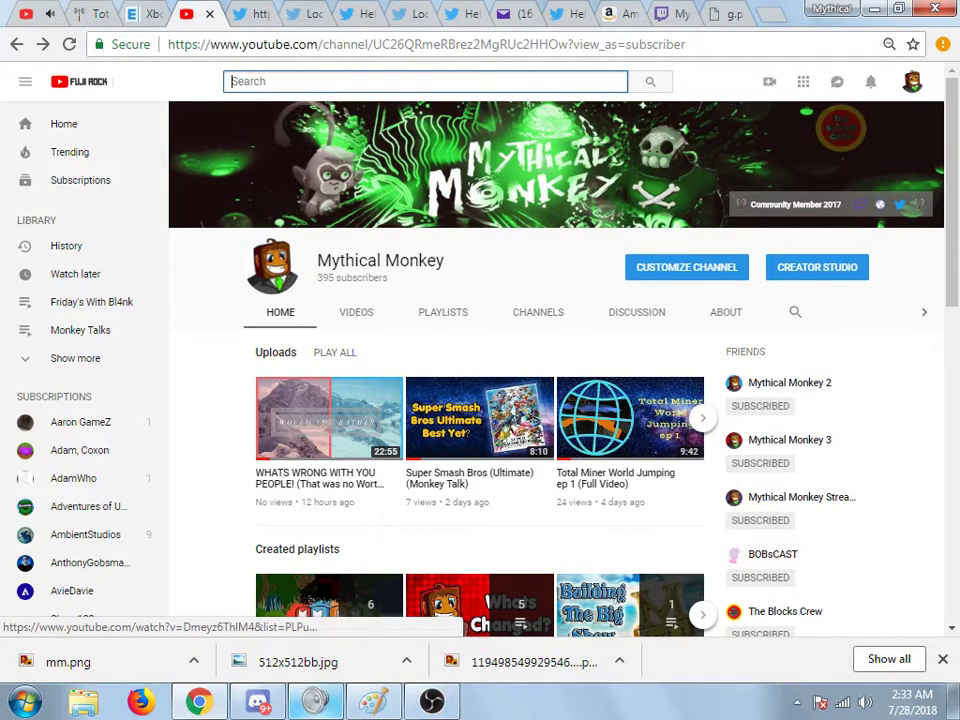
# Step: Switch to Firefox, decline making it the default browser, and open YouTube from the top sites
pyautogui.click(141, 701)
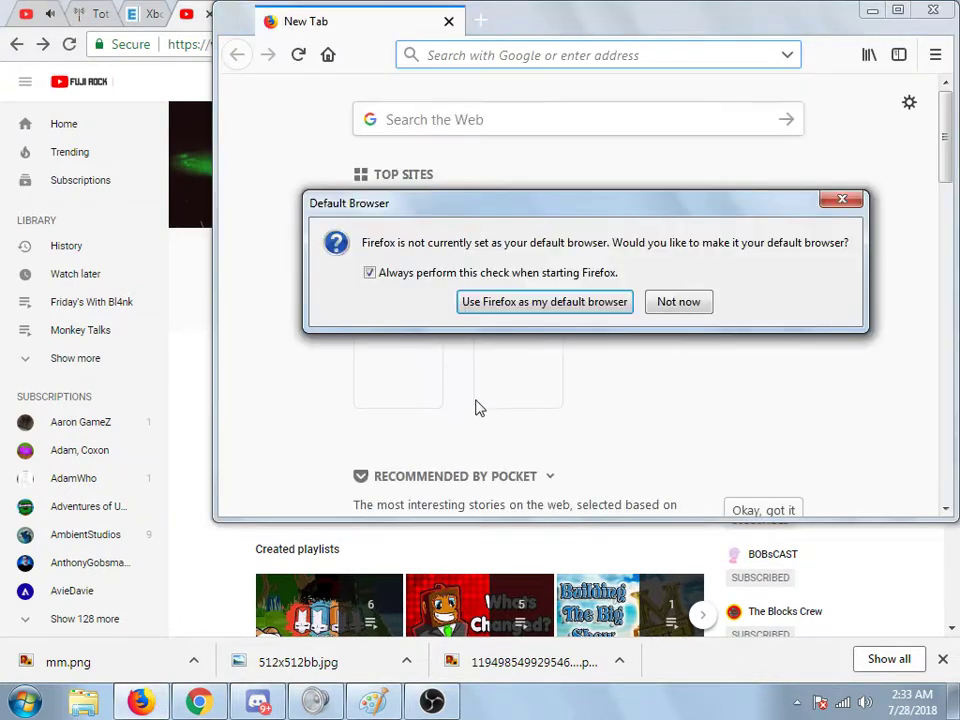
pyautogui.click(680, 301)
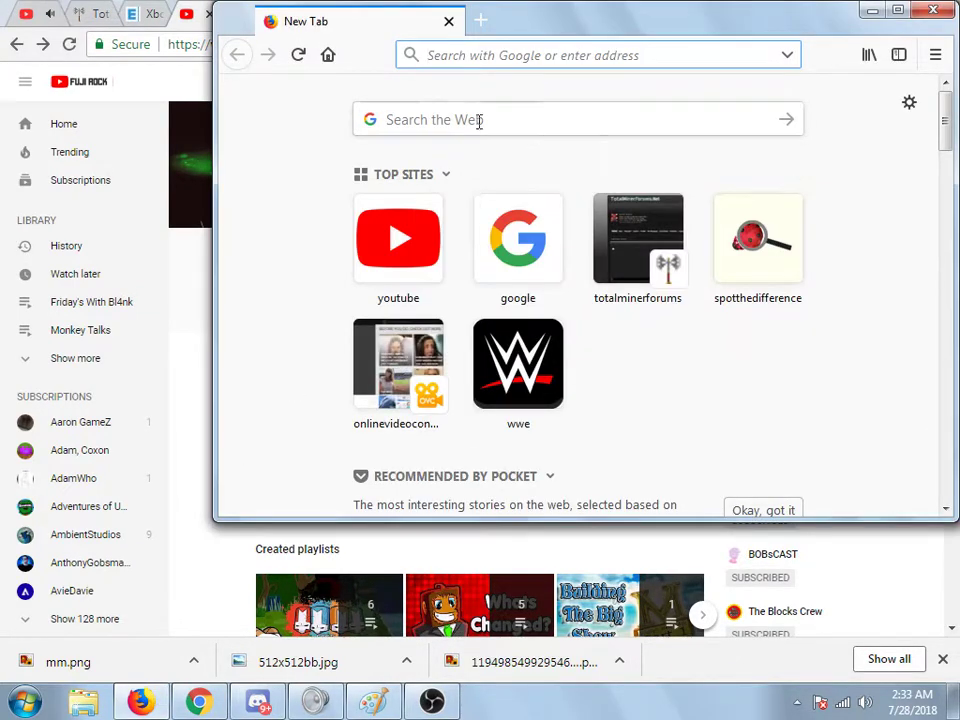
pyautogui.click(383, 250)
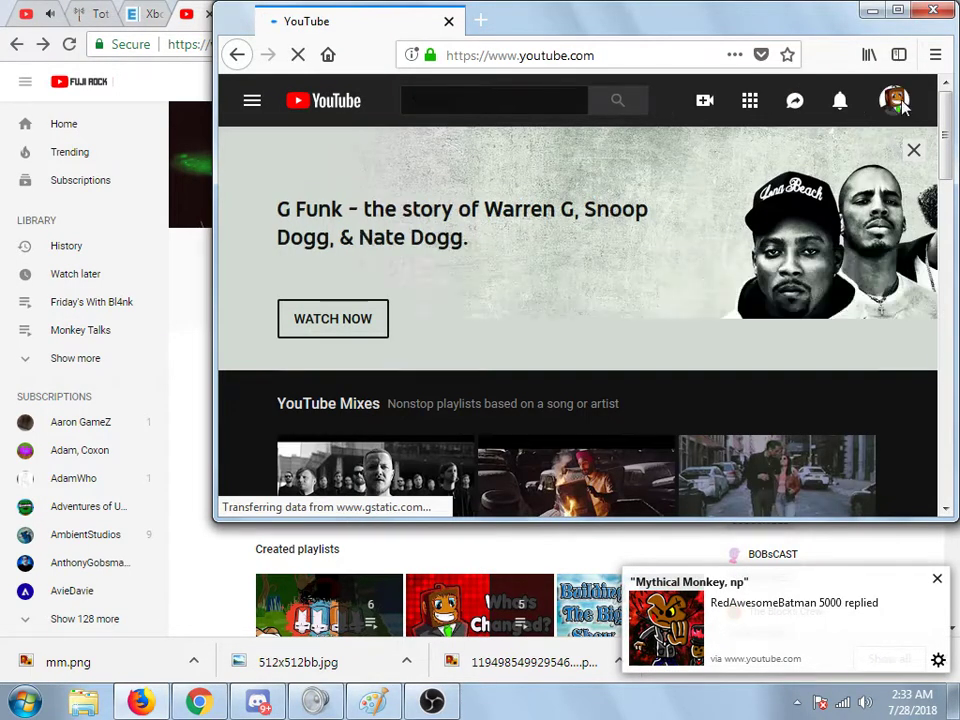
# Step: Add the Mythical Monkey 3 account to YouTube by signing in with its saved e-mail and completing the account protection page
pyautogui.click(895, 101)
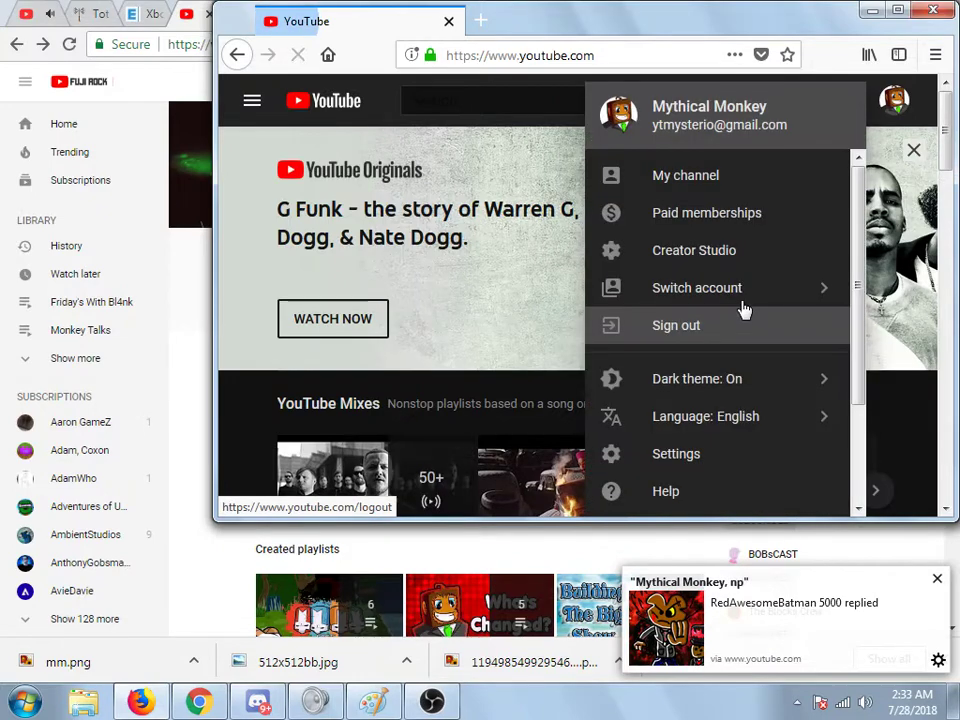
pyautogui.click(740, 288)
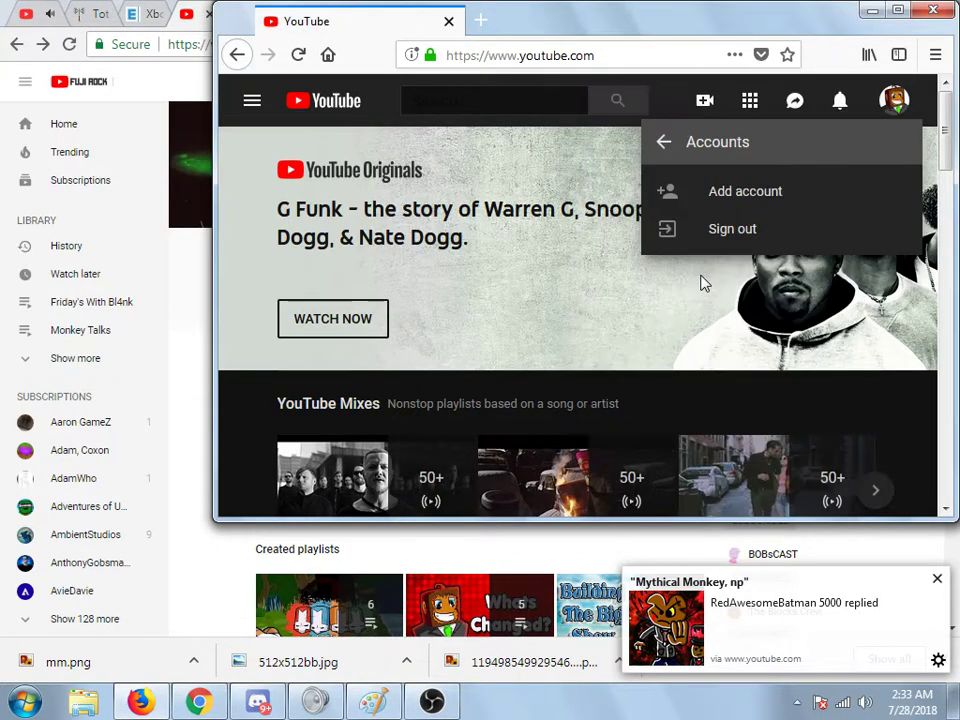
pyautogui.click(745, 191)
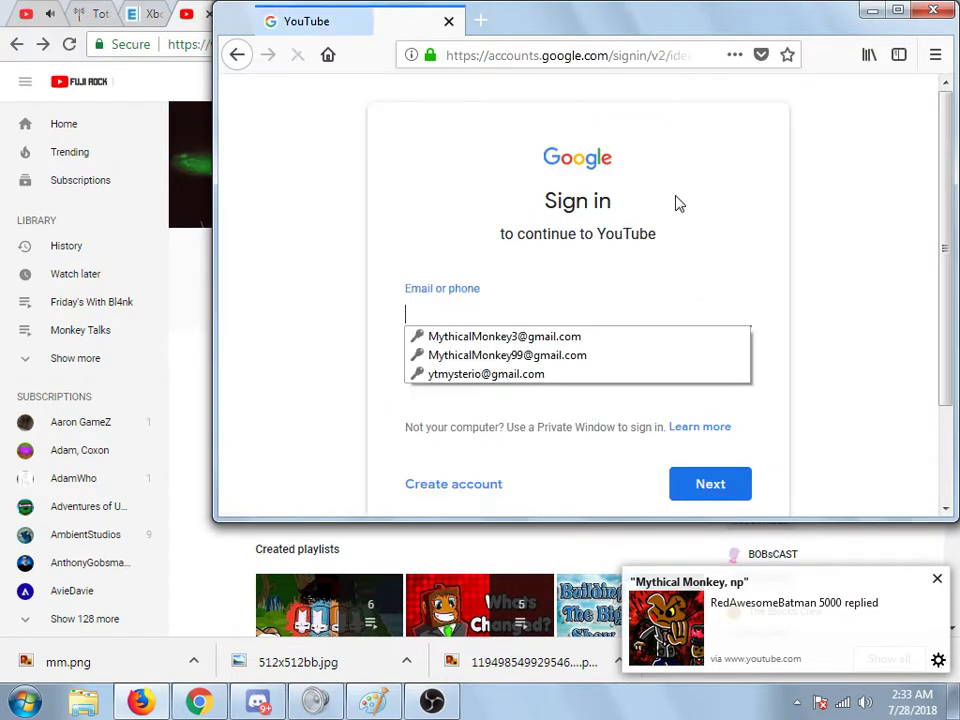
pyautogui.click(520, 340)
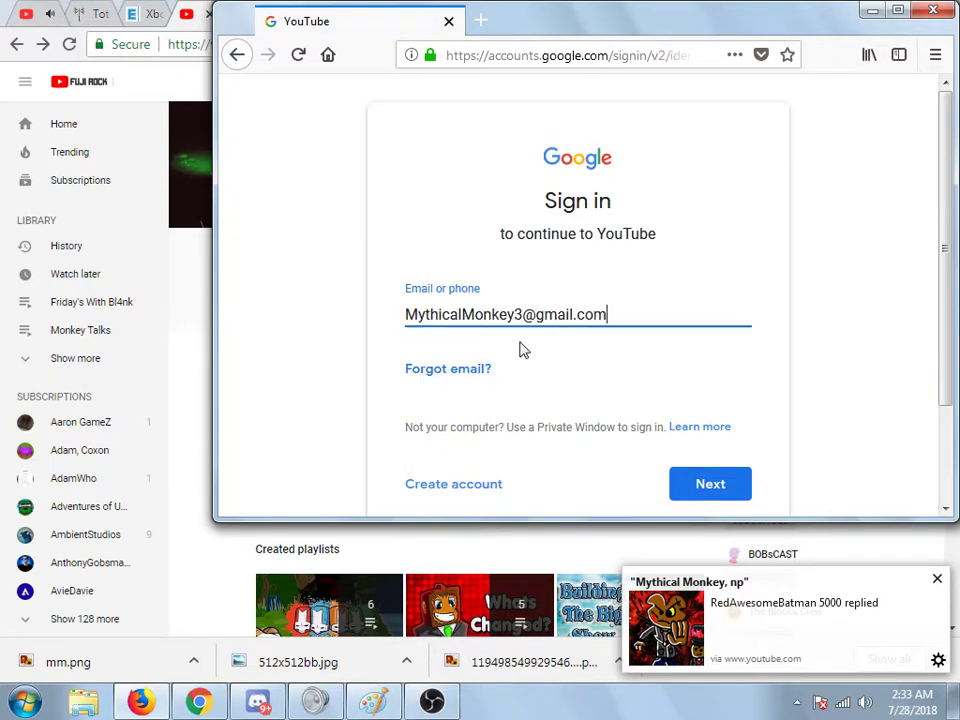
pyautogui.click(703, 484)
pyautogui.click(711, 402)
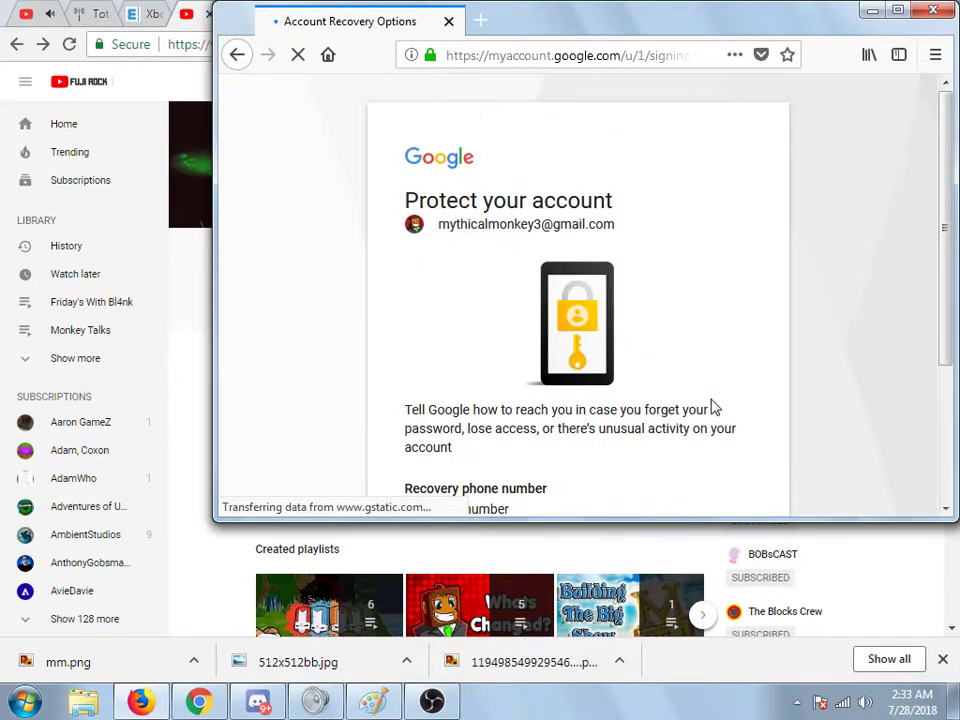
pyautogui.scroll(-3, 665, 380)
pyautogui.click(719, 453)
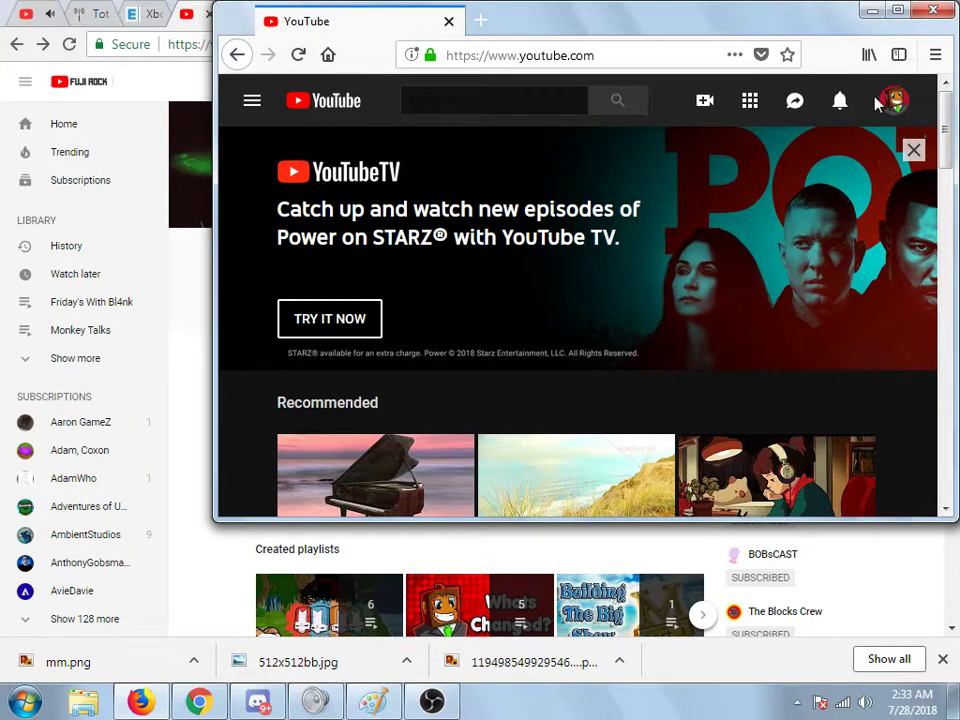
# Step: Open the account options of the Mythical Monkey 3 channel
pyautogui.click(892, 101)
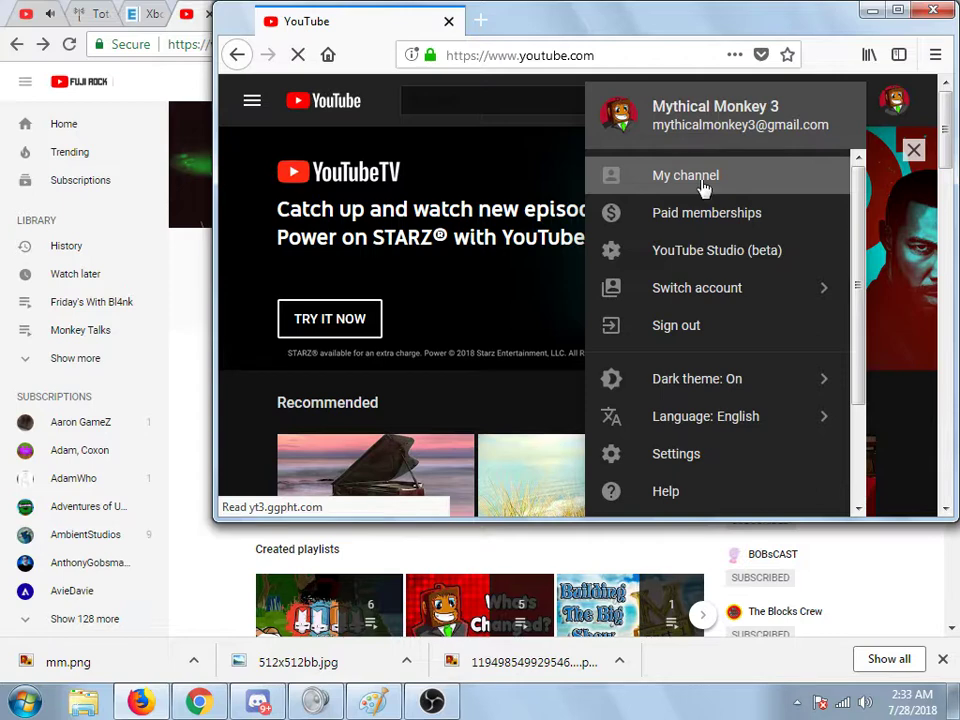
# Step: Go to the YouTube channel's customization page and open the channel icon for editing in the Google profile photo picker
pyautogui.click(700, 178)
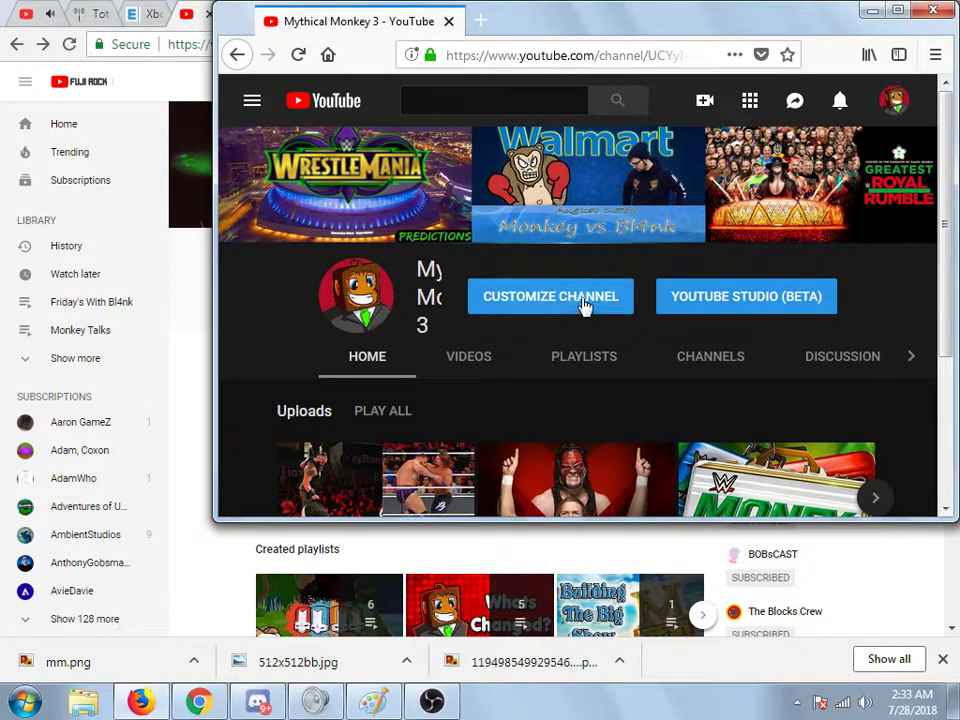
pyautogui.click(585, 305)
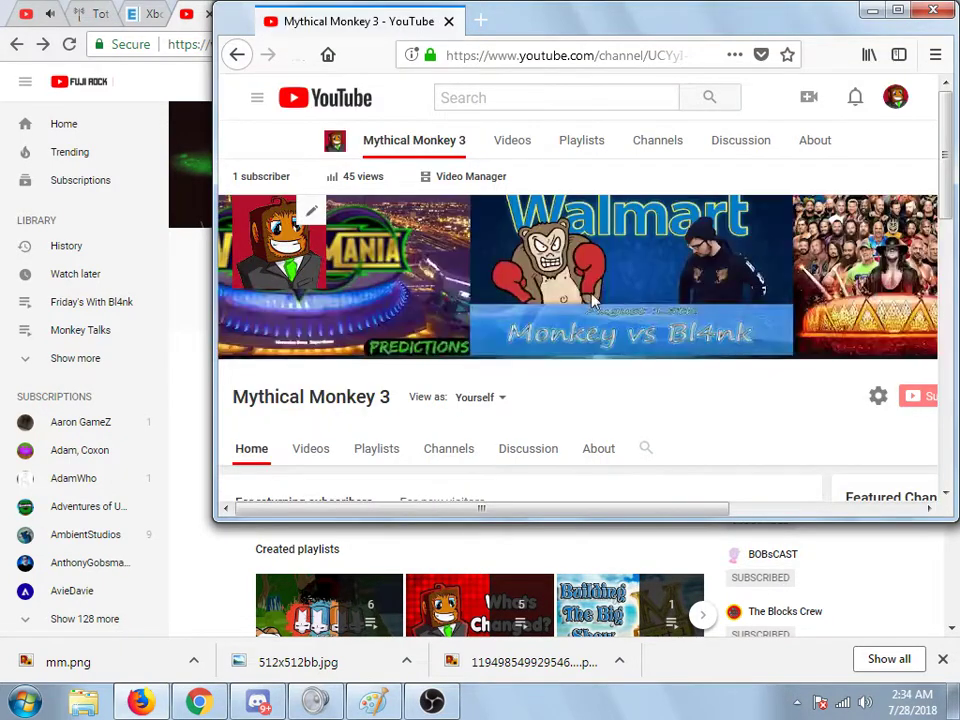
pyautogui.click(310, 175)
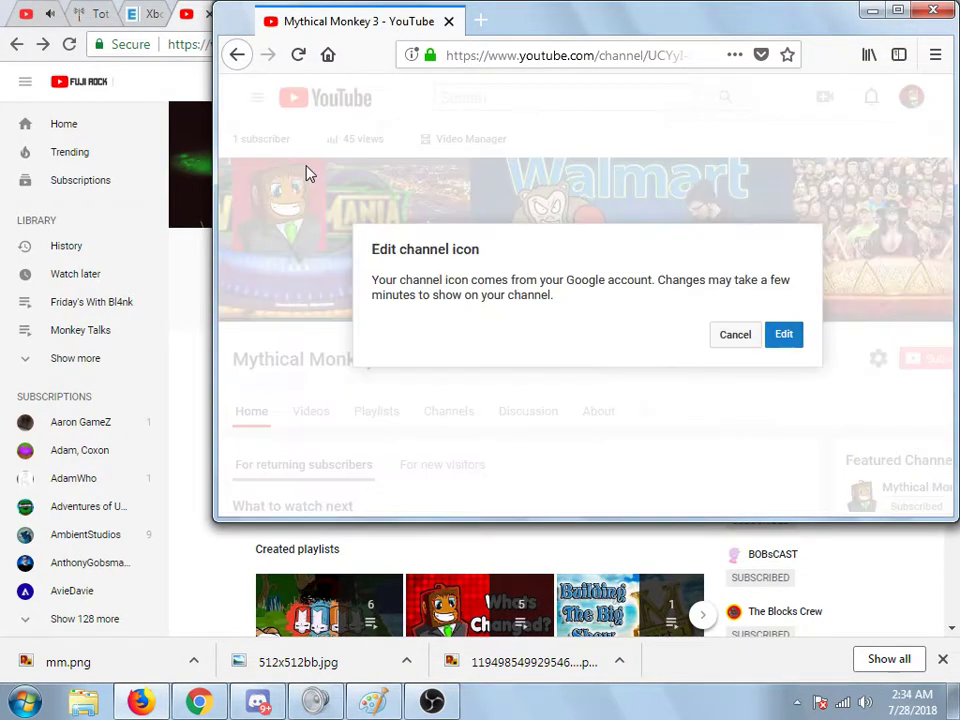
pyautogui.click(777, 346)
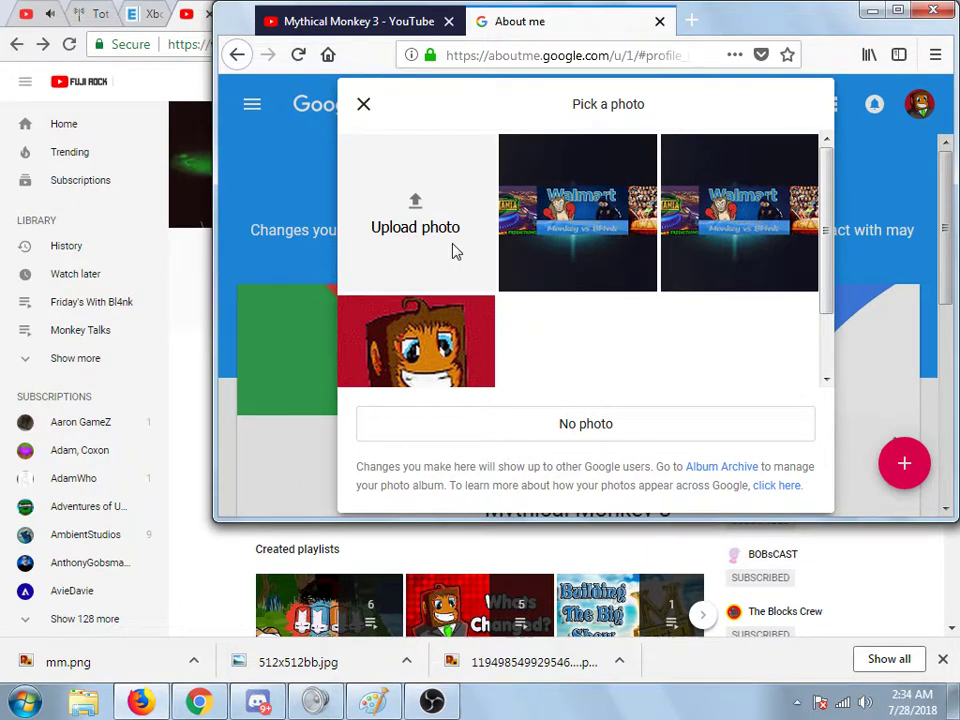
# Step: Try to upload the Desktop image mm as the profile photo, adjust its crop area, and cancel the photo change
pyautogui.click(440, 228)
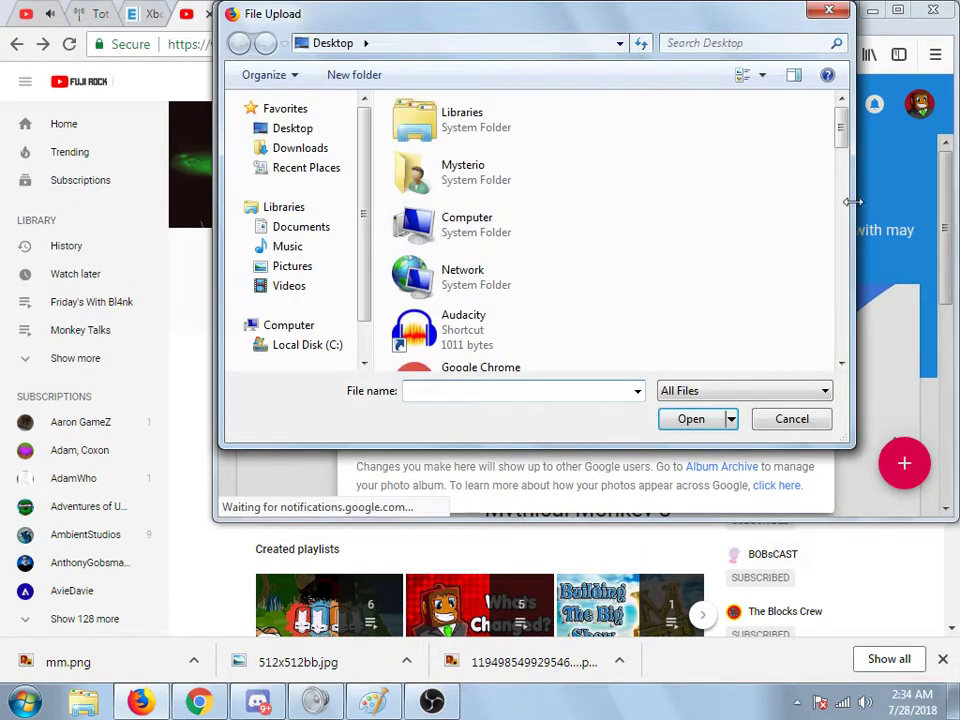
pyautogui.moveTo(838, 137); pyautogui.dragTo(842, 358)
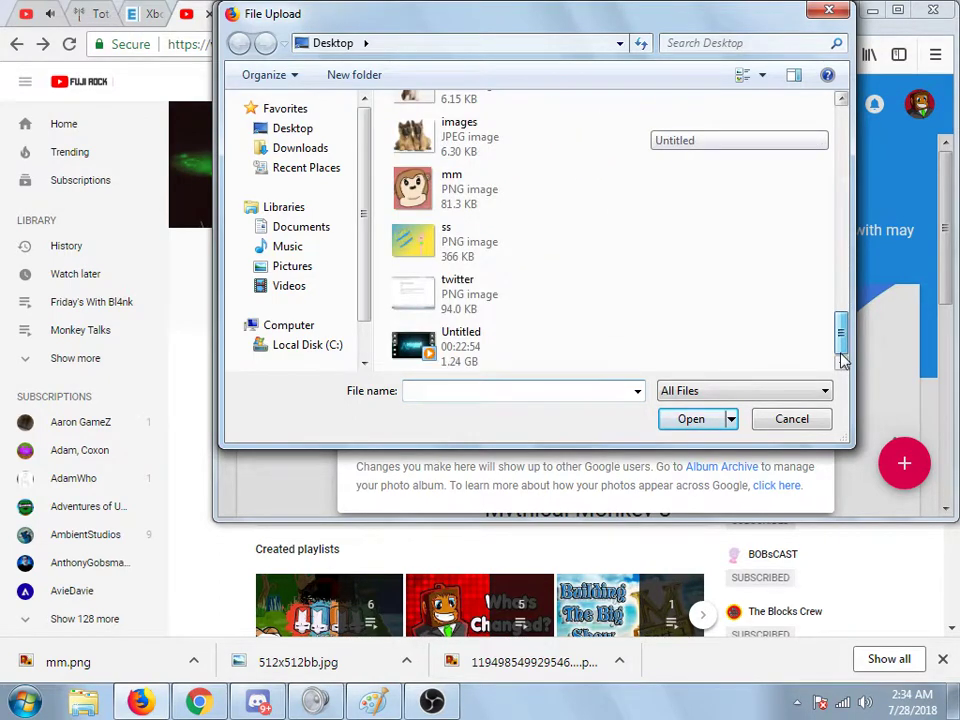
pyautogui.click(470, 188)
pyautogui.click(689, 419)
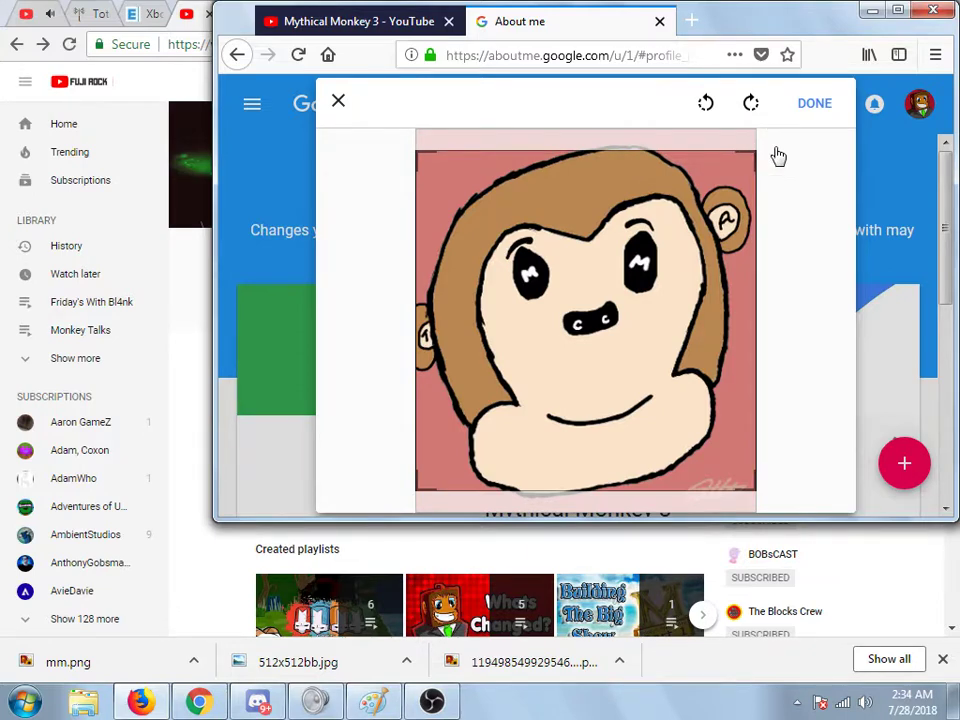
pyautogui.moveTo(776, 154); pyautogui.dragTo(810, 189)
pyautogui.click(342, 103)
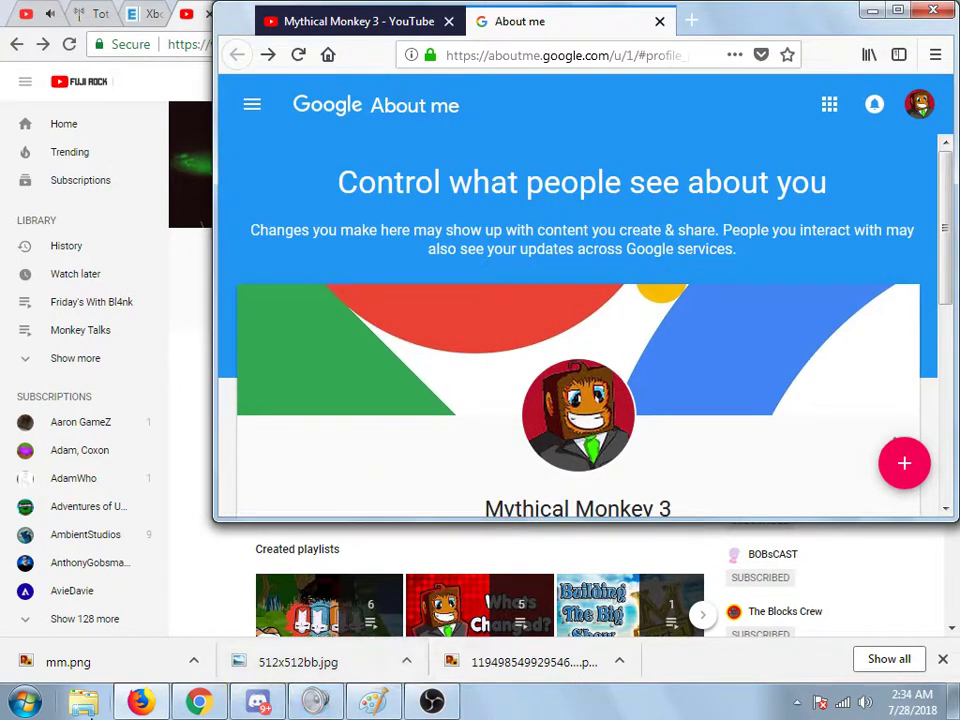
# Step: Launch paint.net and open the mm image from the Desktop folder
pyautogui.click(4, 706)
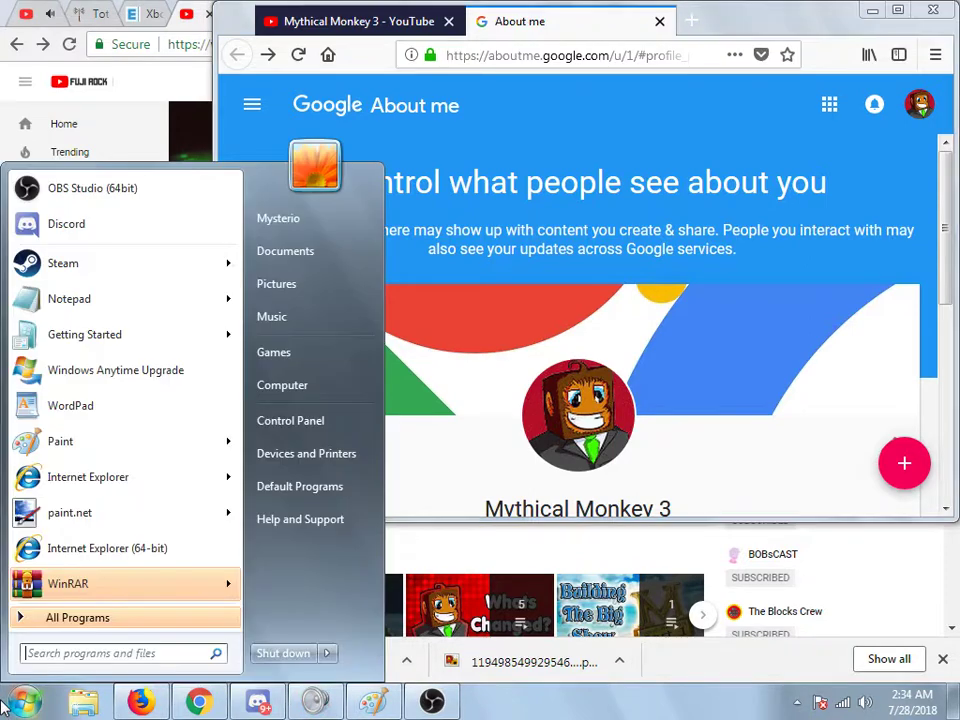
pyautogui.click(121, 522)
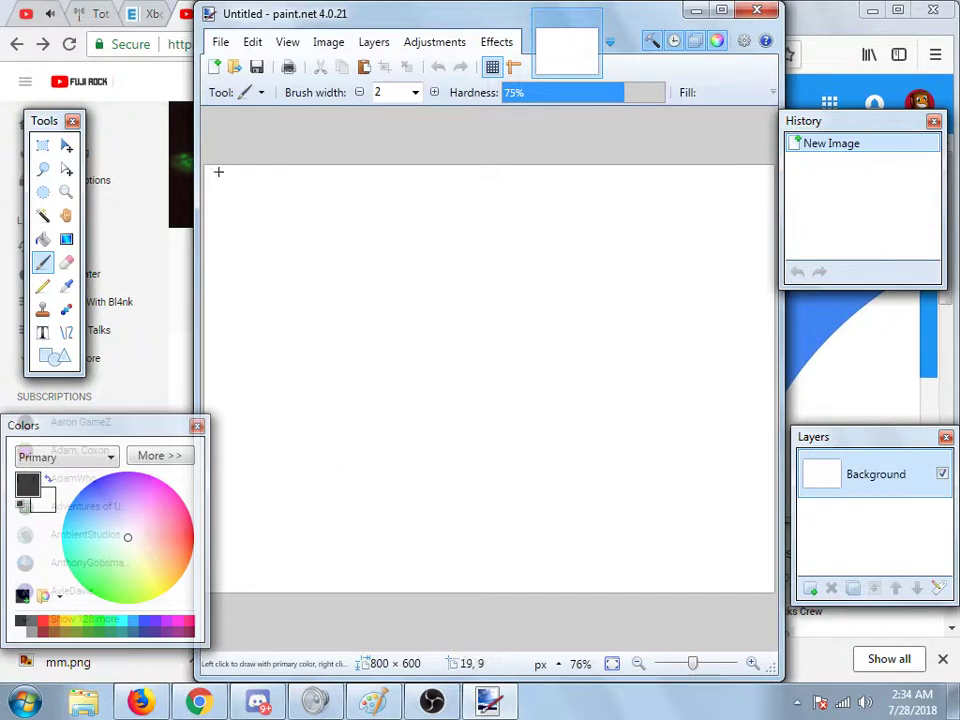
pyautogui.click(222, 43)
pyautogui.click(244, 90)
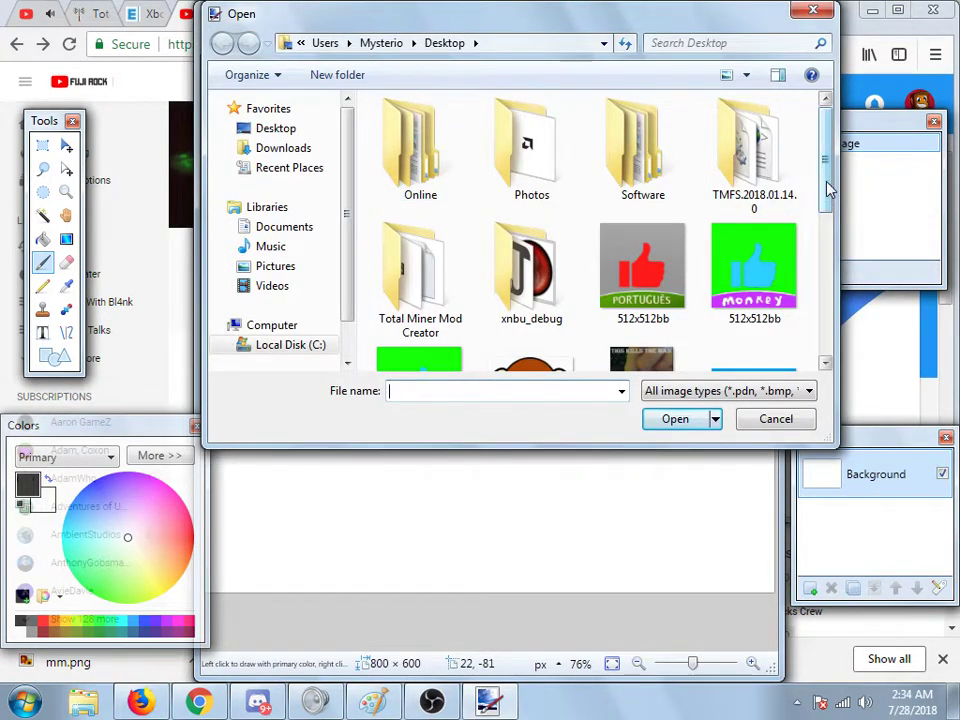
pyautogui.moveTo(827, 190); pyautogui.dragTo(829, 314)
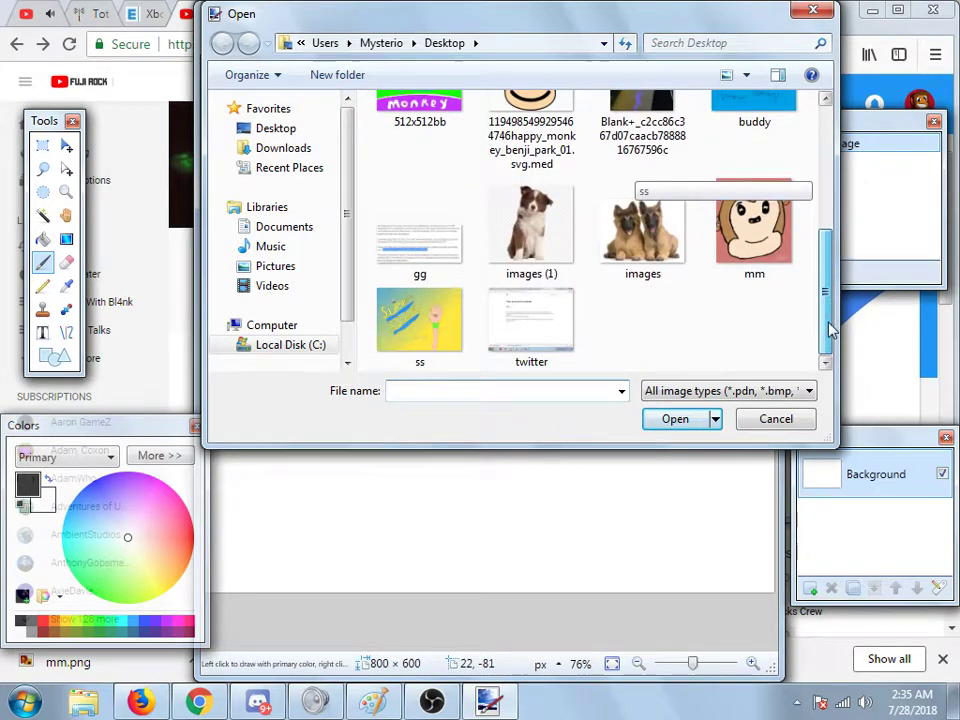
pyautogui.click(784, 266)
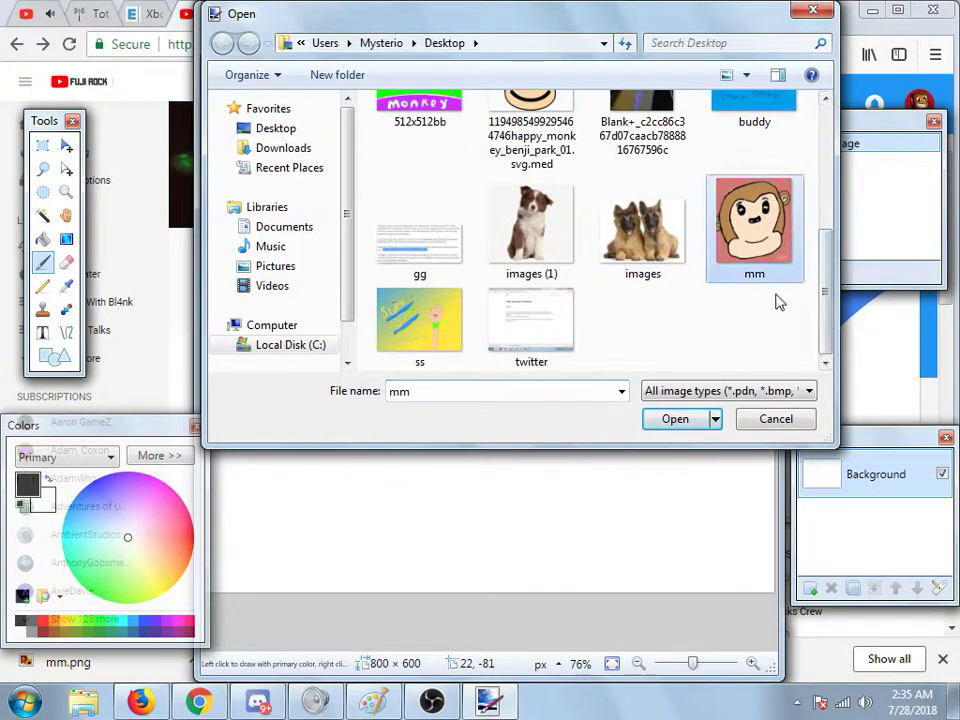
pyautogui.click(674, 419)
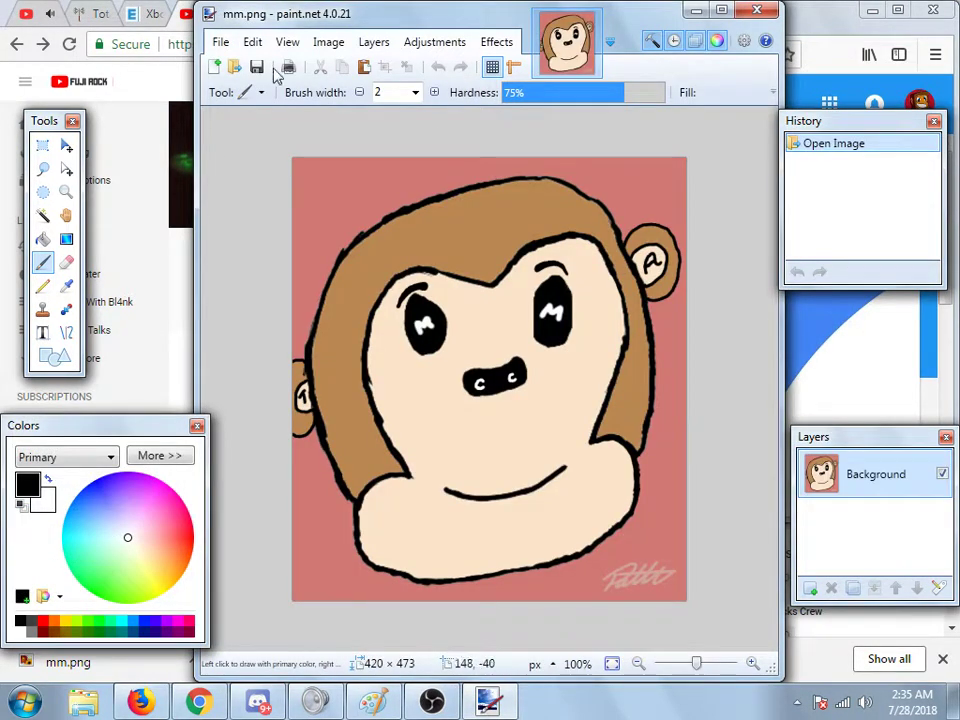
# Step: Open the 512x512bb JPEG with the red thumbs-up and PORTUGUÊS banner from the Desktop
pyautogui.click(222, 42)
pyautogui.click(250, 88)
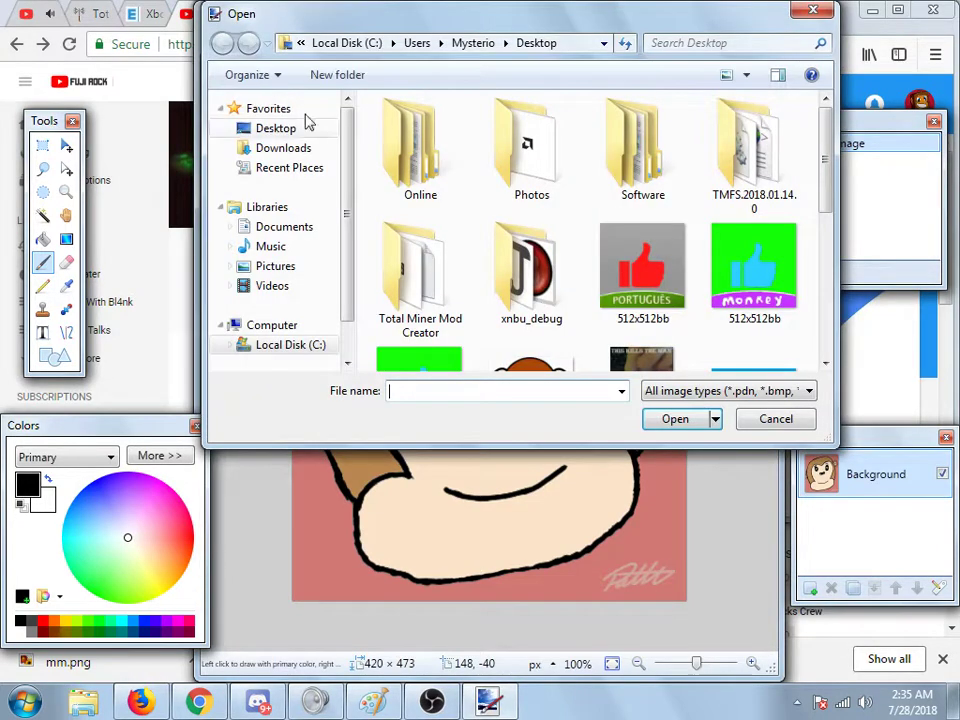
pyautogui.click(667, 290)
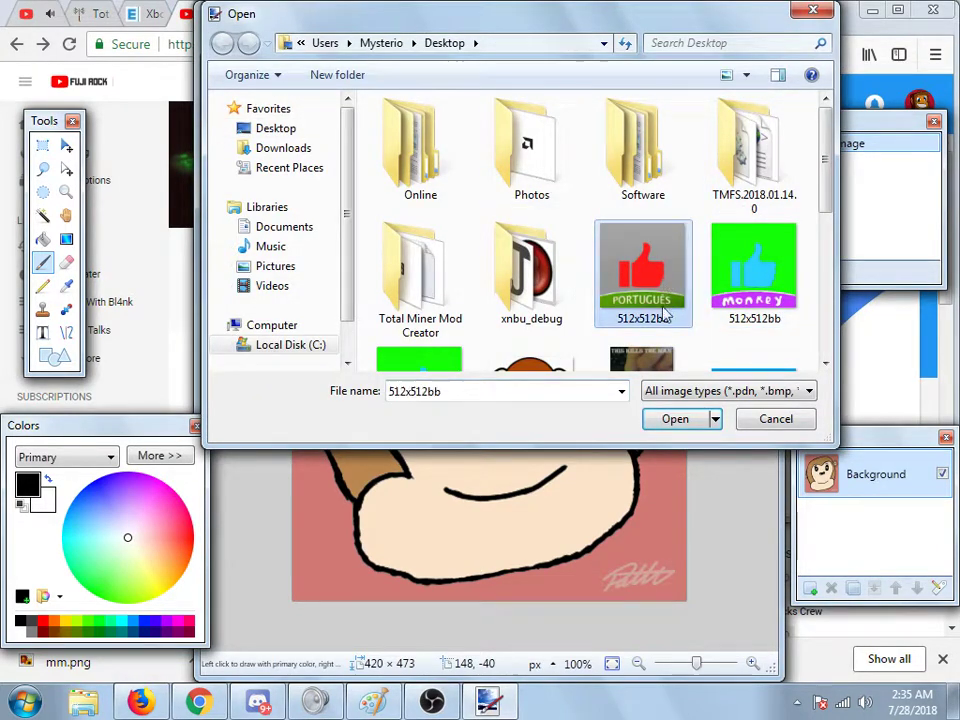
pyautogui.click(678, 419)
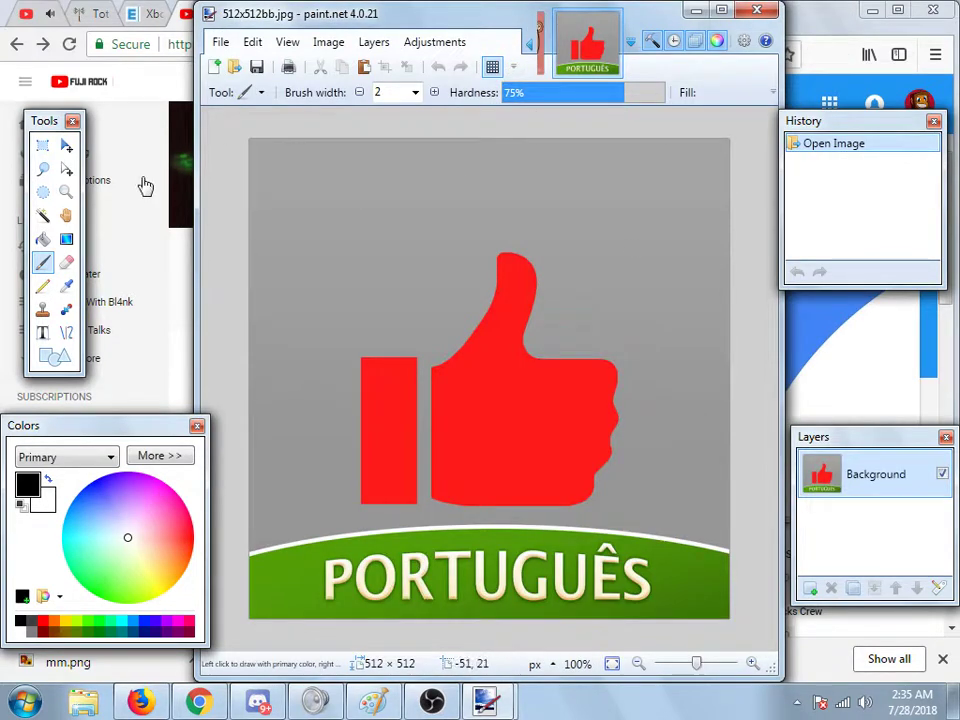
# Step: Return to mm.png and select the entire monkey drawing with Rectangle Select
pyautogui.click(542, 60)
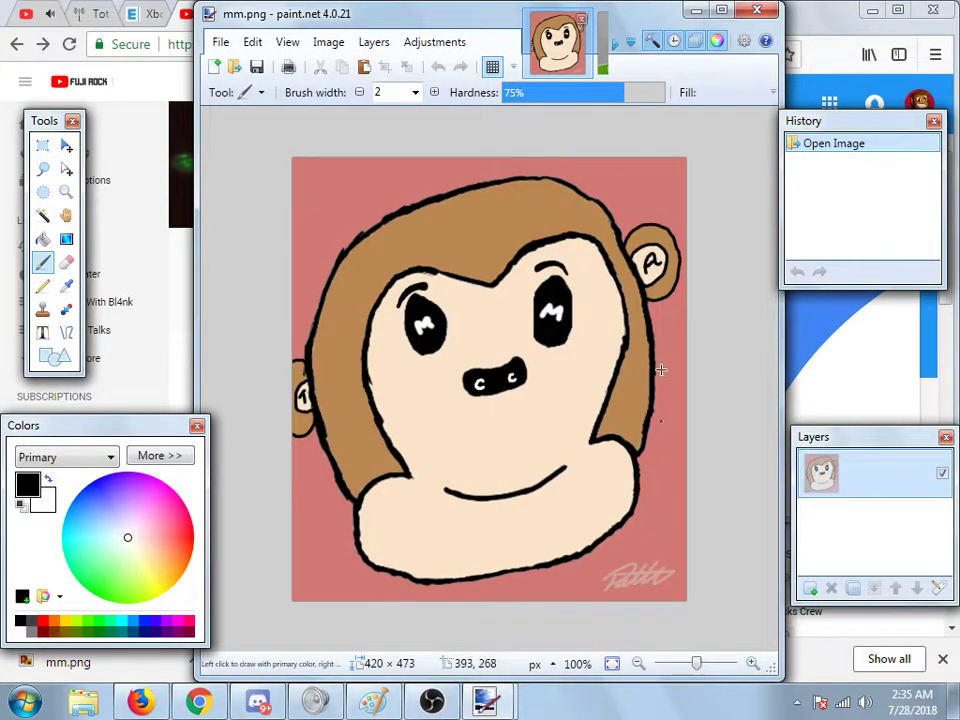
pyautogui.click(42, 145)
pyautogui.moveTo(266, 141); pyautogui.dragTo(688, 606)
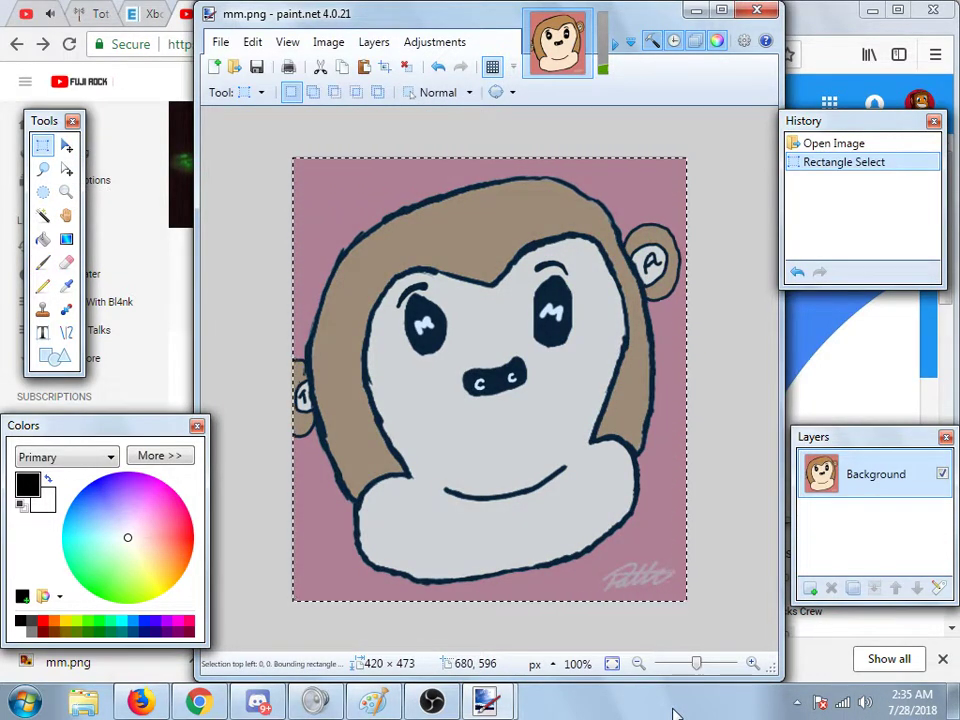
# Step: Switch to Discord and close the enlarged monkey picture in the 42 Squad chat
pyautogui.click(268, 704)
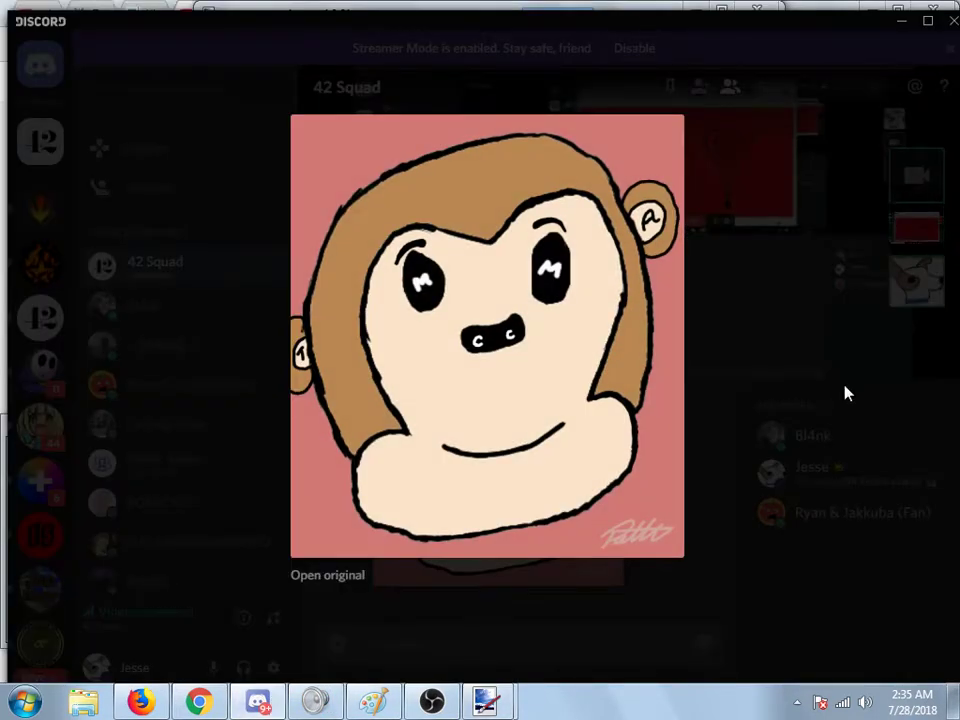
pyautogui.click(800, 350)
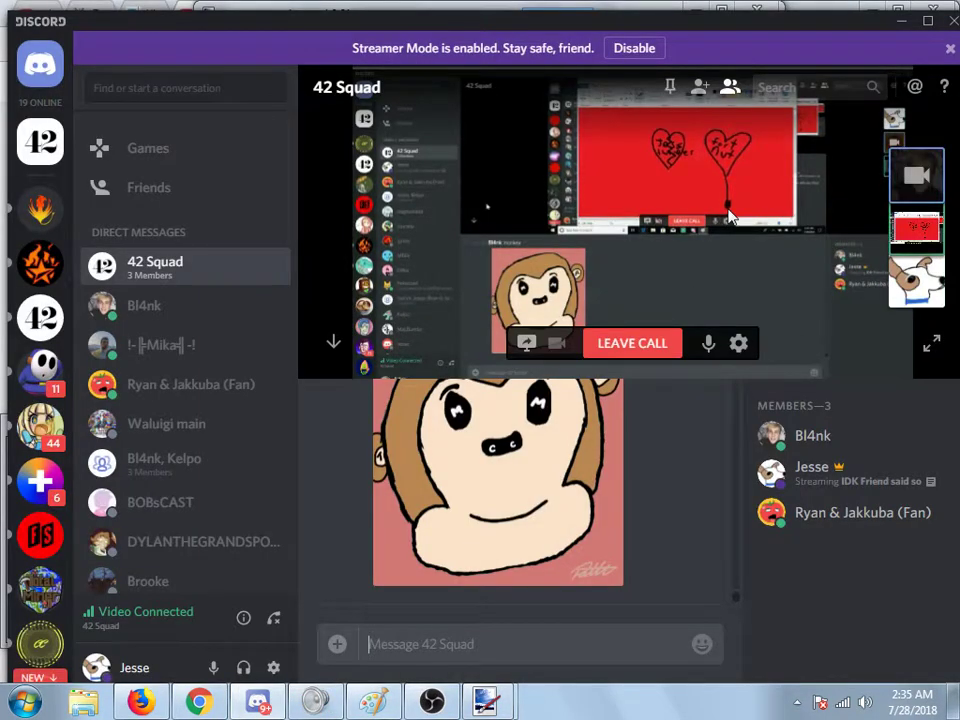
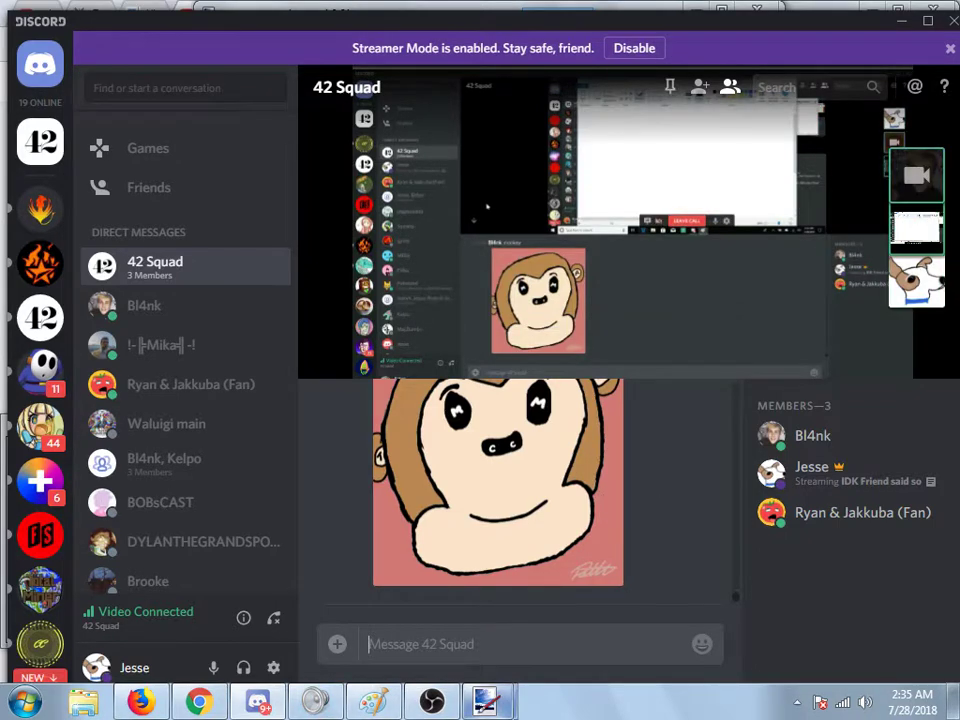
# Step: Switch back to paint.net, paste the selected mm.png drawing into 512x512bb.jpg, and stretch it to fill the 512 × 512 canvas
pyautogui.moveTo(487, 701)
pyautogui.click(573, 570)
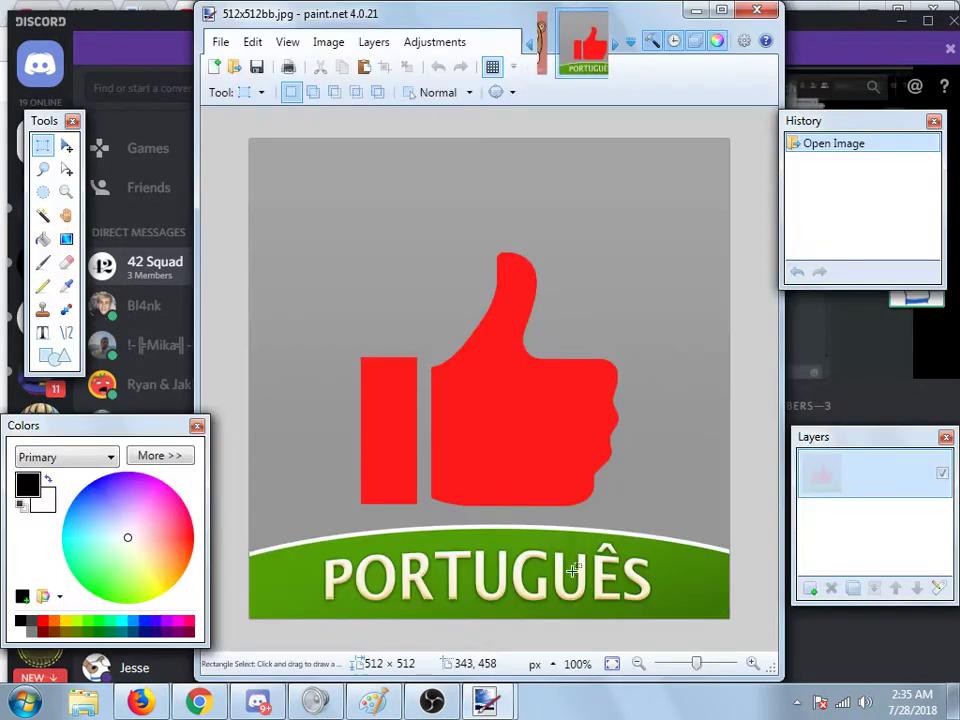
pyautogui.click(541, 45)
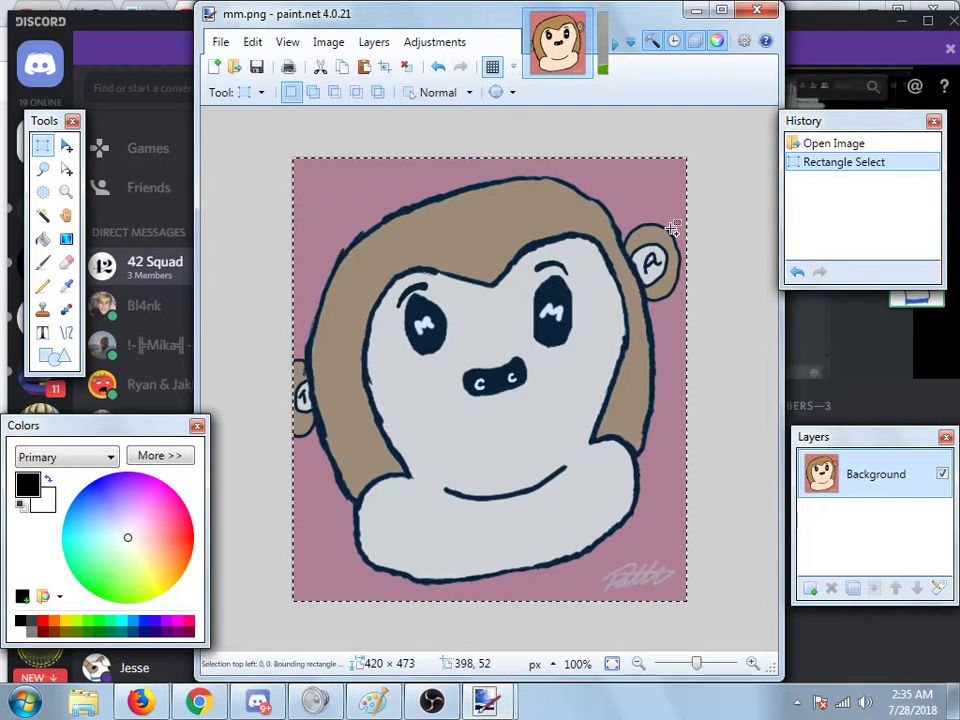
pyautogui.click(598, 38)
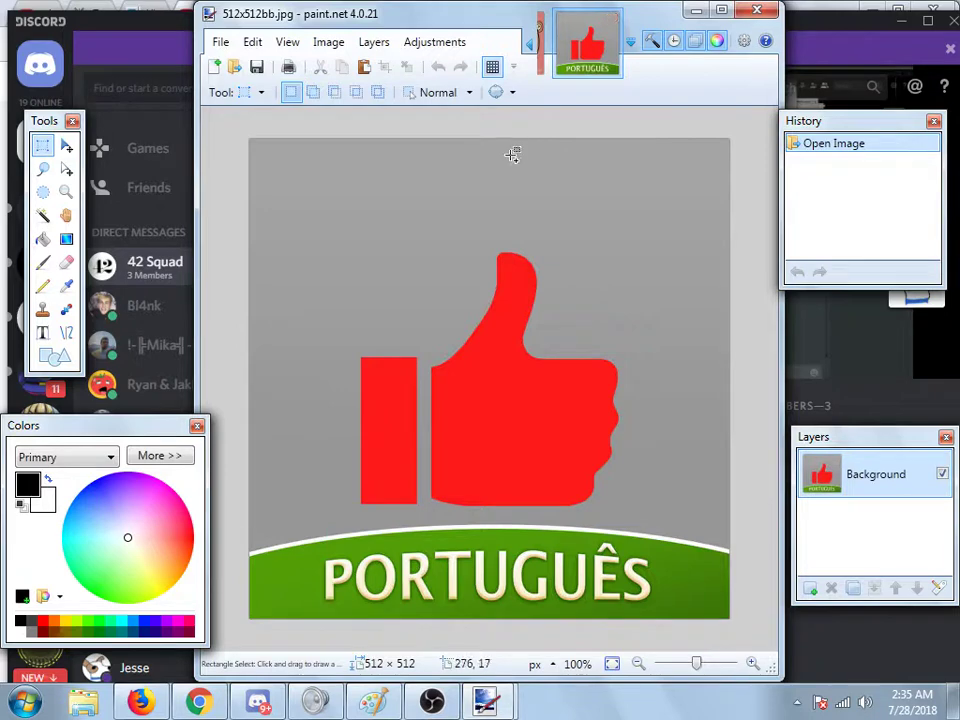
pyautogui.hotkey('ctrl', 'v')
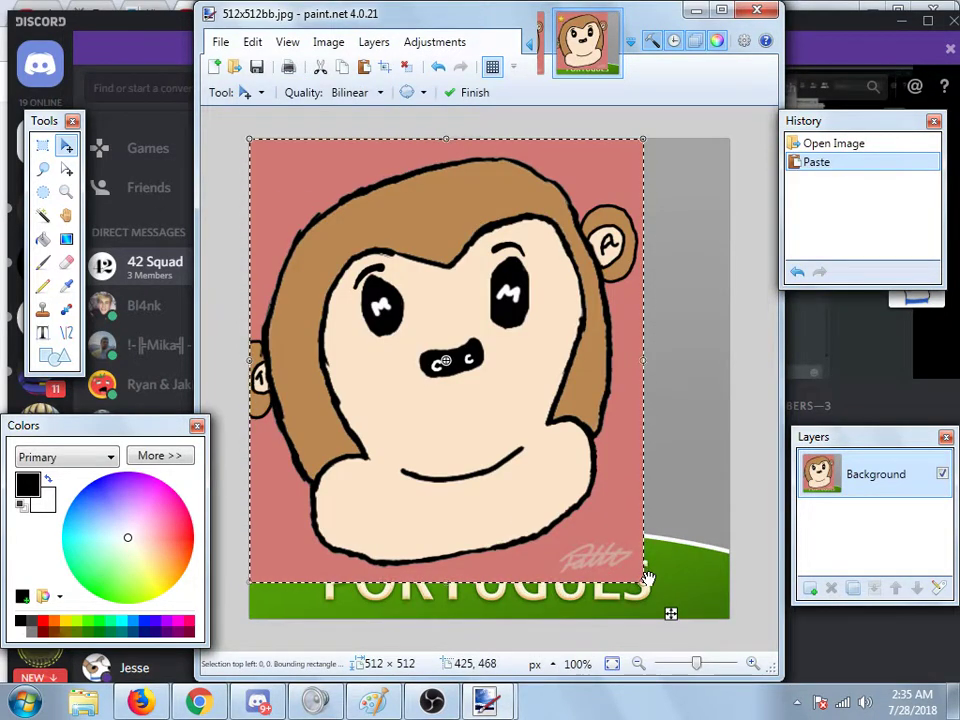
pyautogui.moveTo(648, 578); pyautogui.dragTo(736, 617)
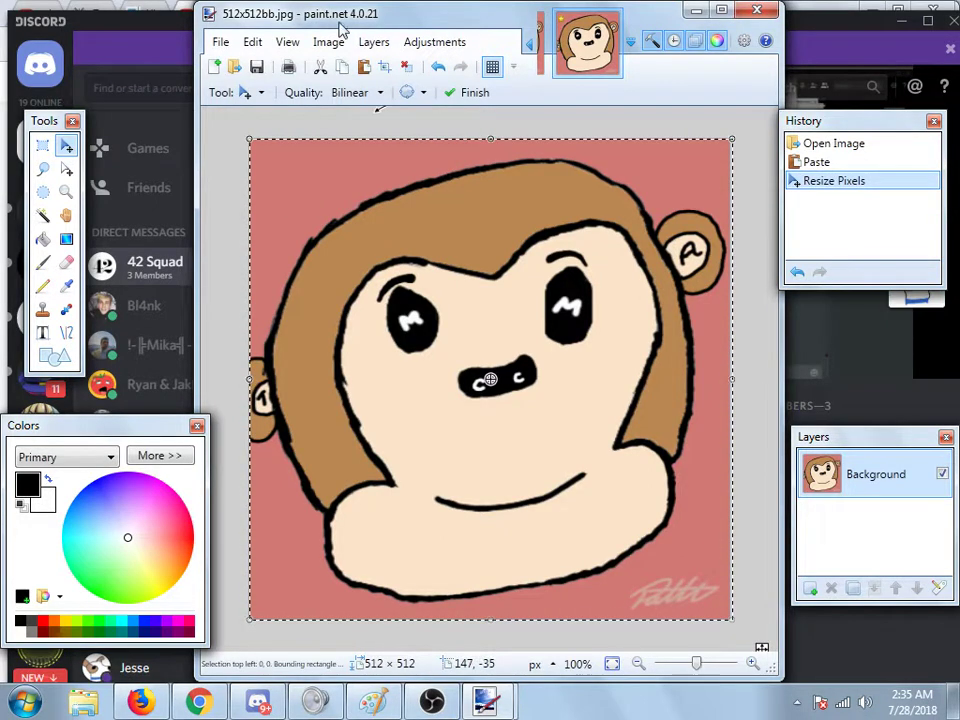
pyautogui.click(221, 41)
pyautogui.click(242, 89)
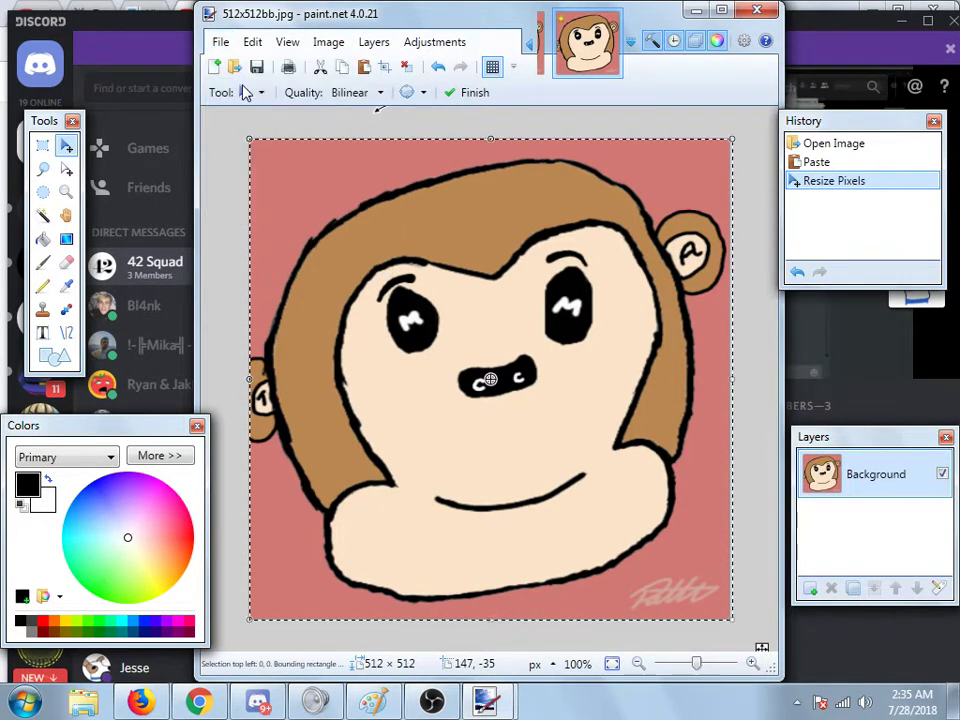
pyautogui.moveTo(829, 180); pyautogui.dragTo(793, 318)
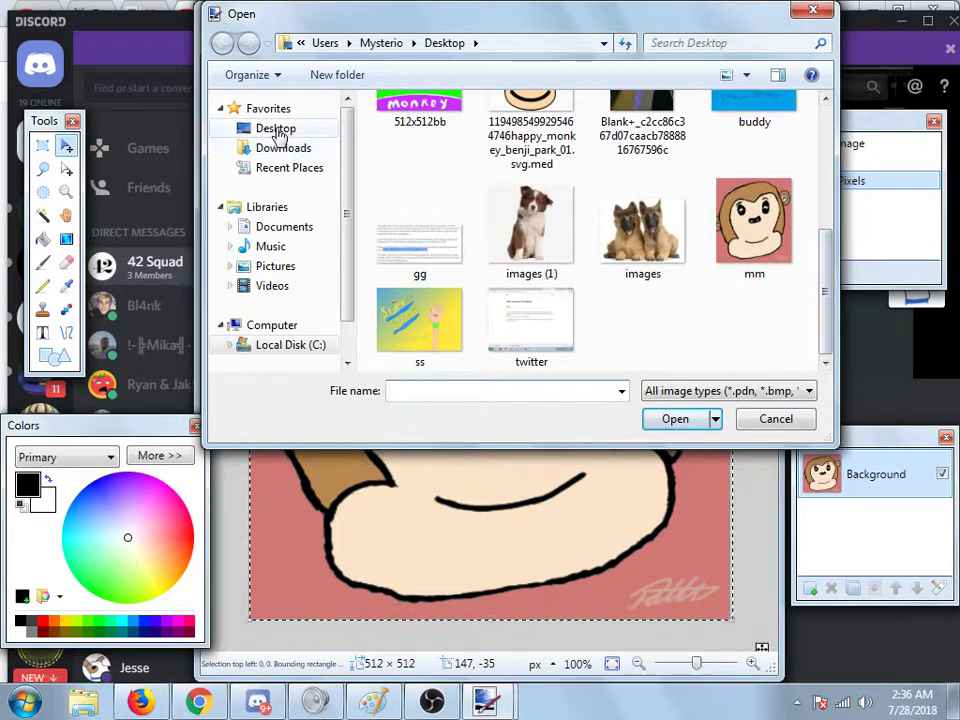
pyautogui.click(277, 130)
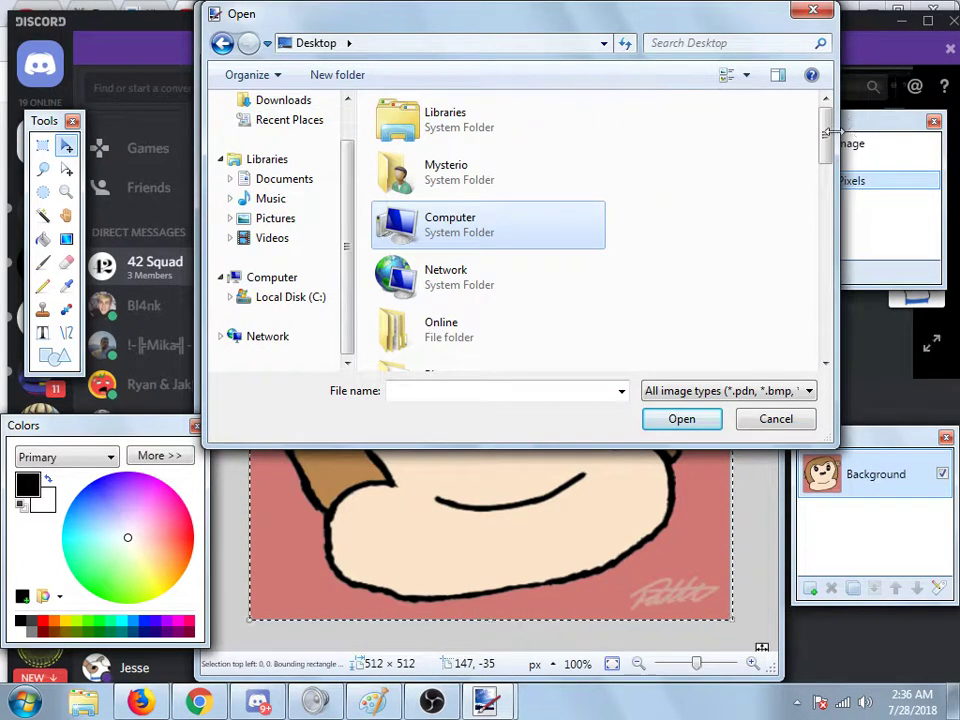
pyautogui.moveTo(827, 129); pyautogui.dragTo(780, 253)
pyautogui.click(480, 282)
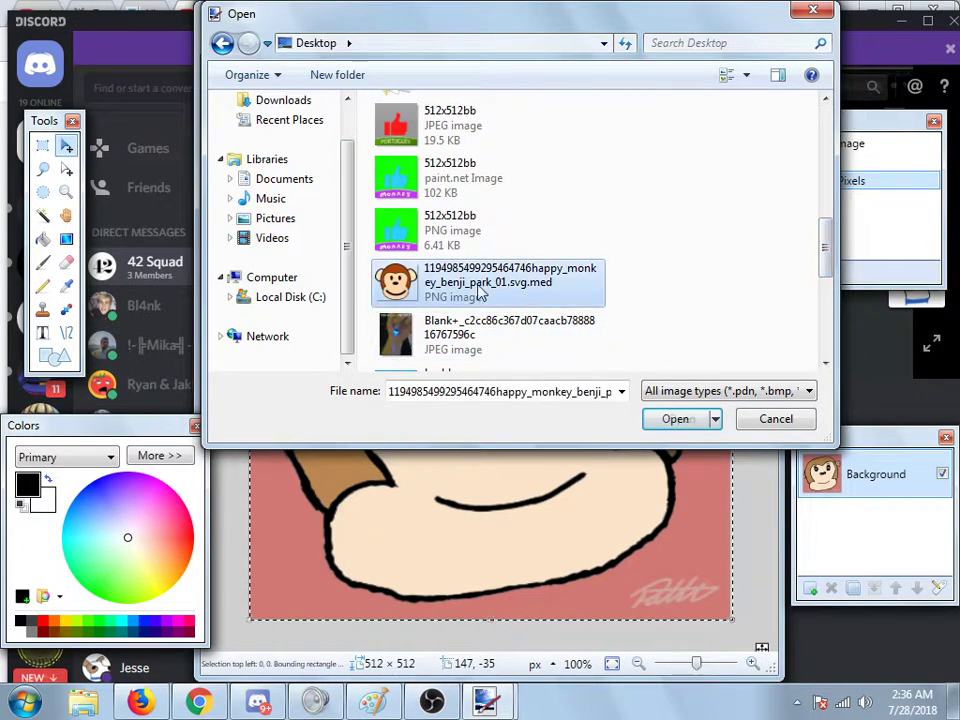
pyautogui.click(662, 428)
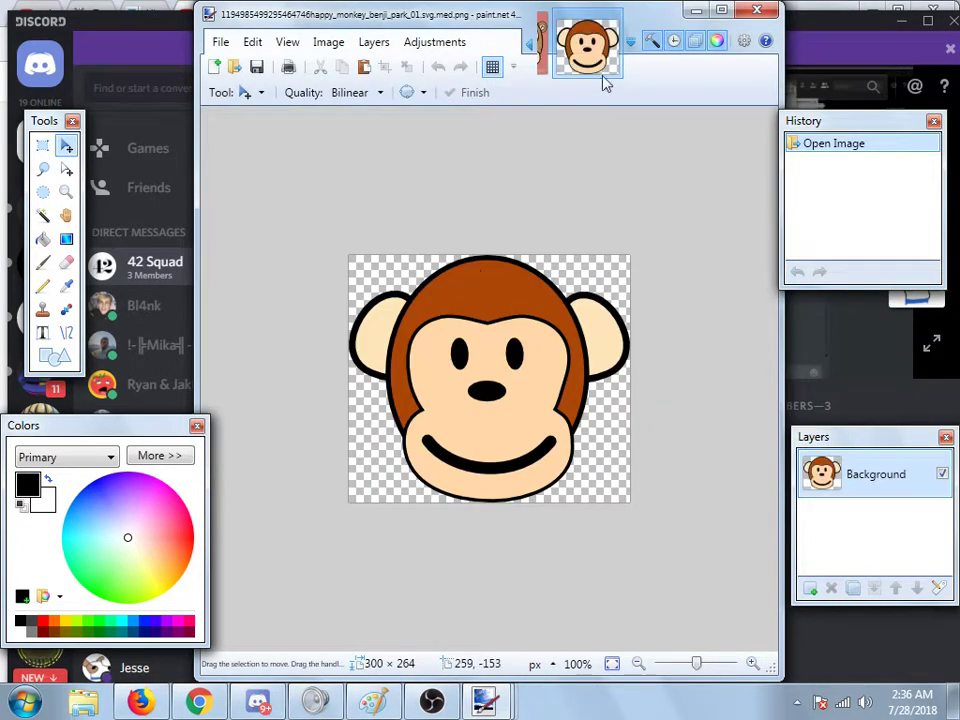
# Step: Paste the monkey drawing into the 300 × 264 happy monkey image, keeping the canvas size, and stretch it to fill the canvas
pyautogui.click(604, 76)
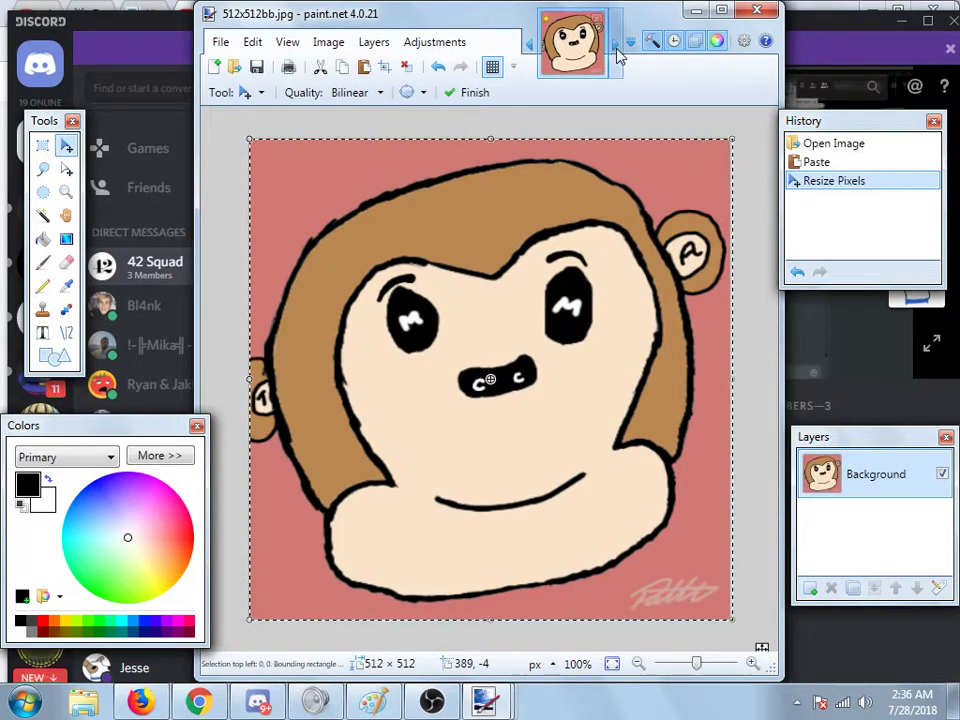
pyautogui.click(614, 45)
pyautogui.click(587, 45)
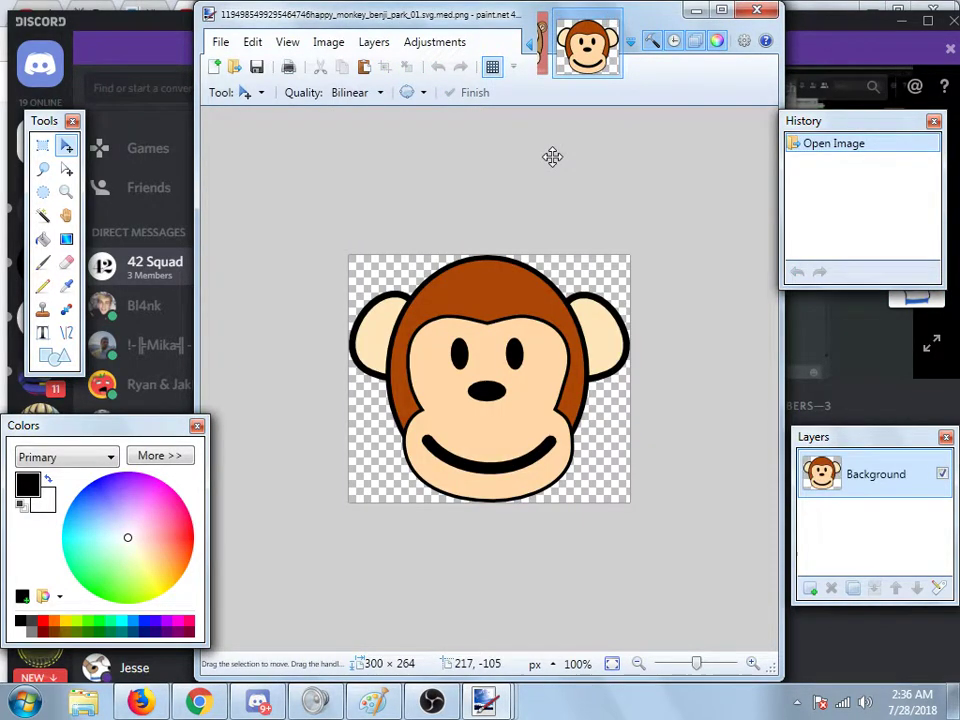
pyautogui.hotkey('ctrl', 'v')
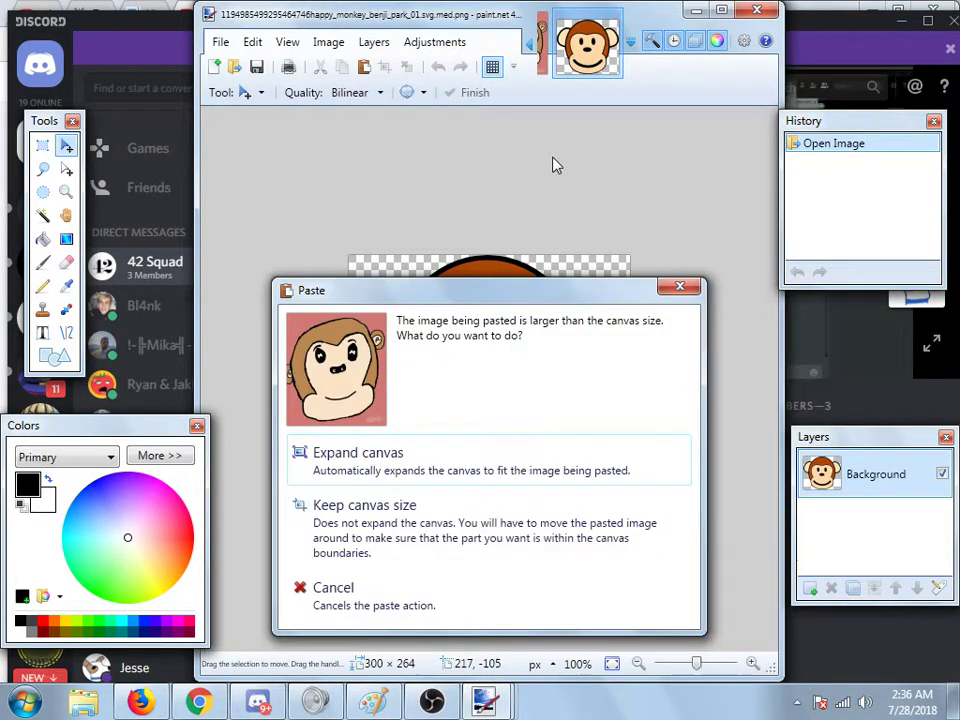
pyautogui.click(478, 520)
pyautogui.moveTo(720, 602); pyautogui.dragTo(559, 369)
pyautogui.moveTo(582, 471); pyautogui.dragTo(381, 268)
pyautogui.moveTo(330, 206); pyautogui.dragTo(486, 429)
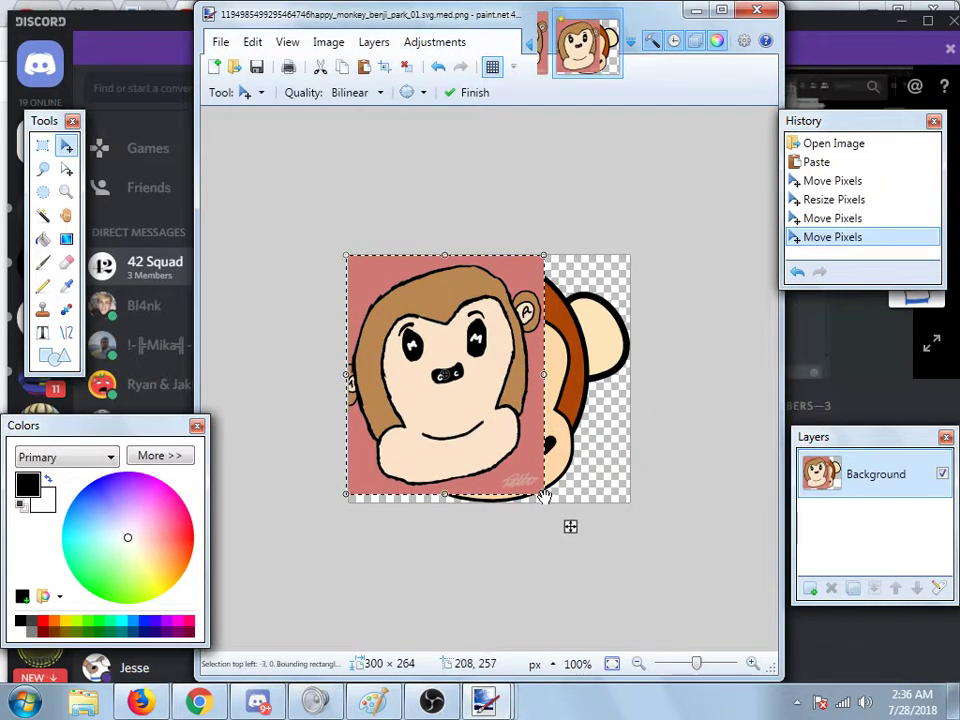
pyautogui.moveTo(548, 496); pyautogui.dragTo(640, 511)
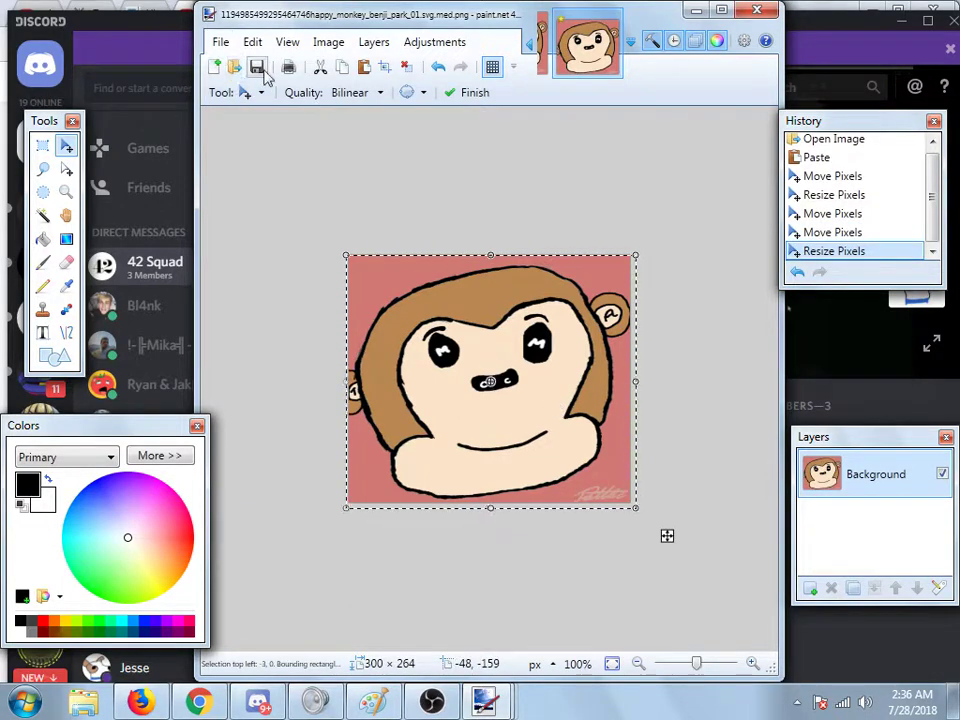
# Step: Save the resized drawing to the Desktop as a new PNG file named mm 2 with auto-detected bit depth
pyautogui.click(262, 72)
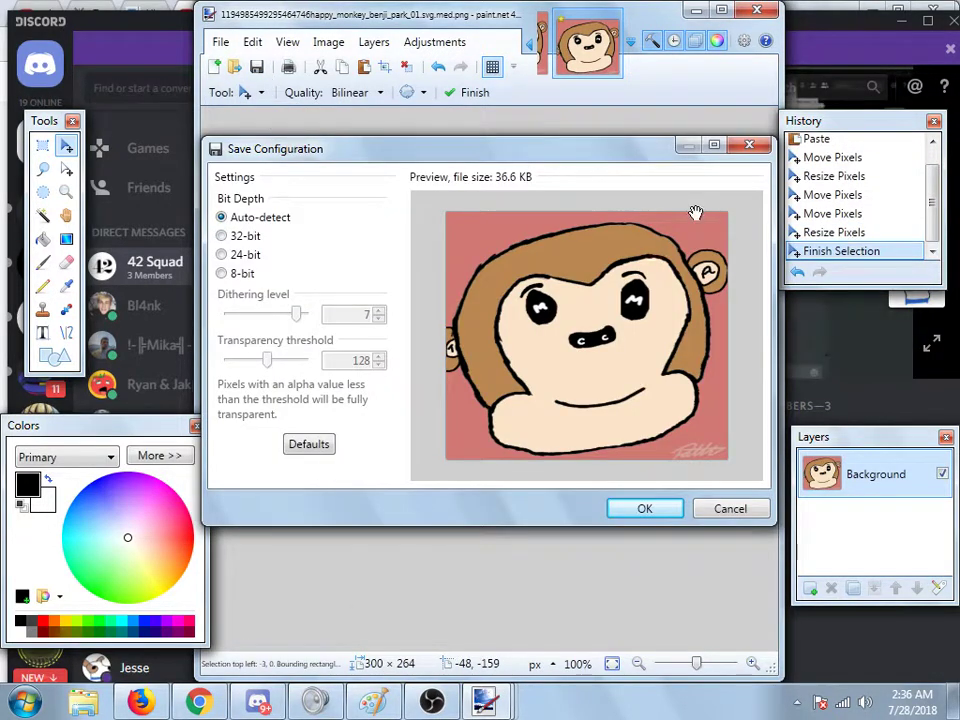
pyautogui.click(749, 146)
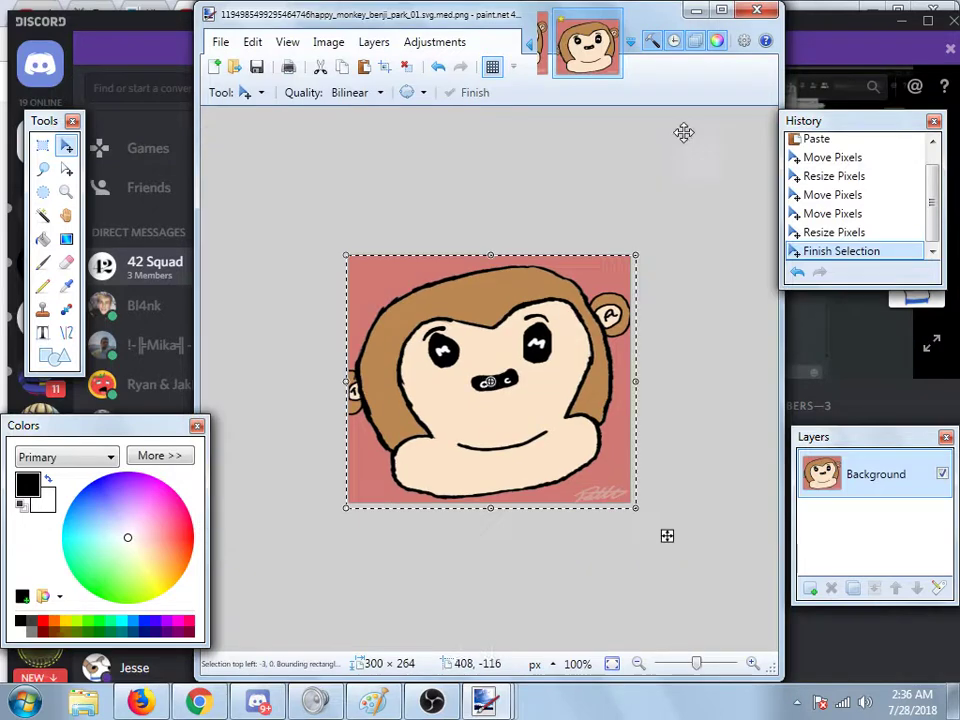
pyautogui.click(216, 48)
pyautogui.click(257, 207)
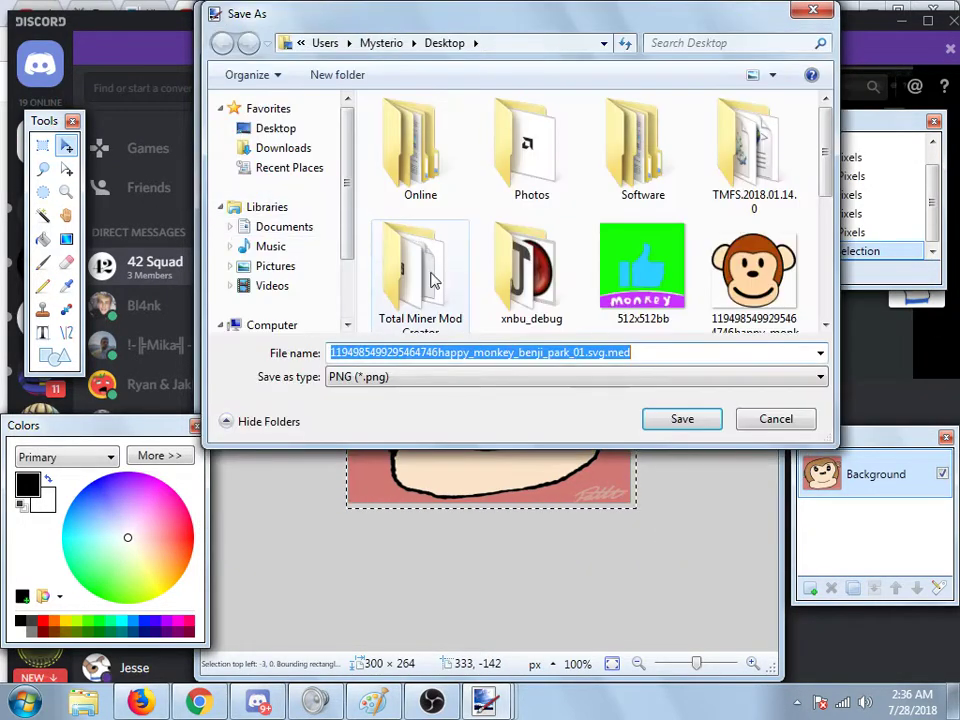
pyautogui.write('mm')
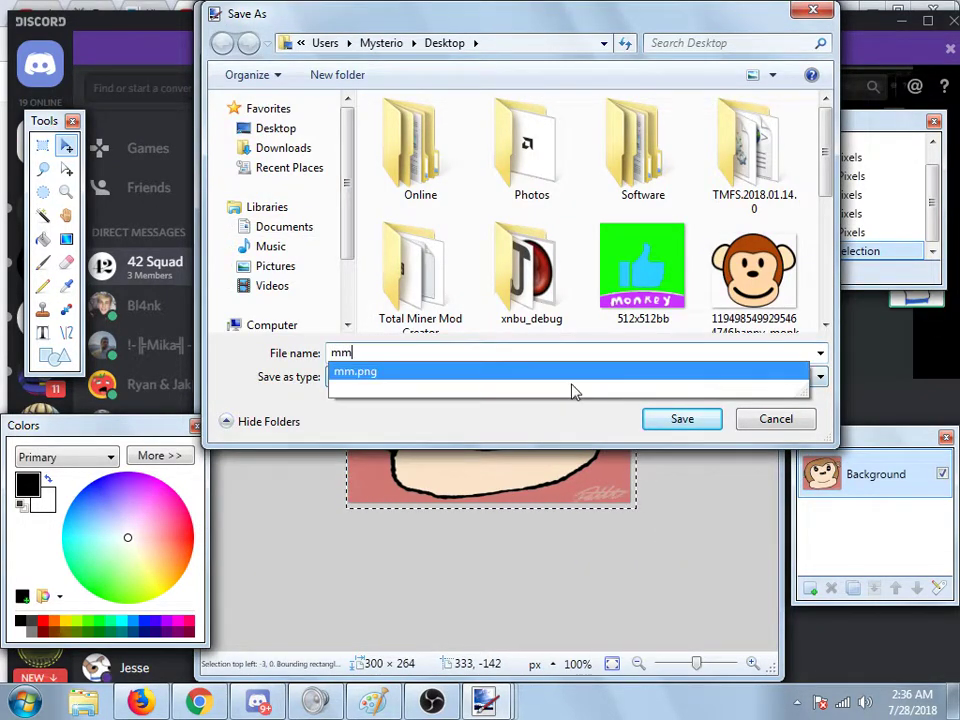
pyautogui.write(' 2')
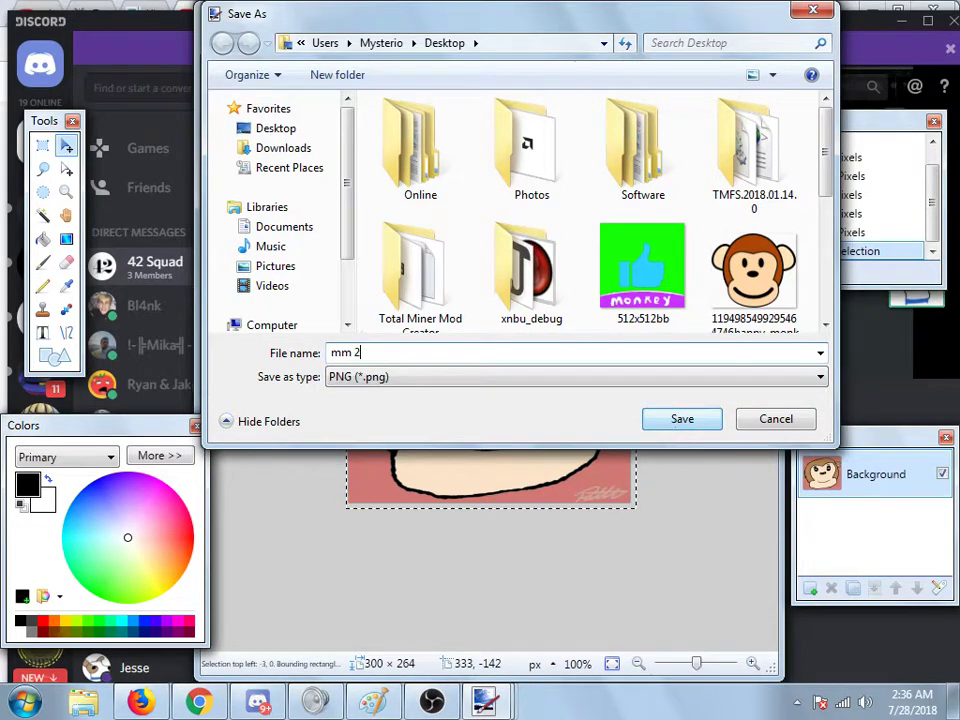
pyautogui.click(670, 424)
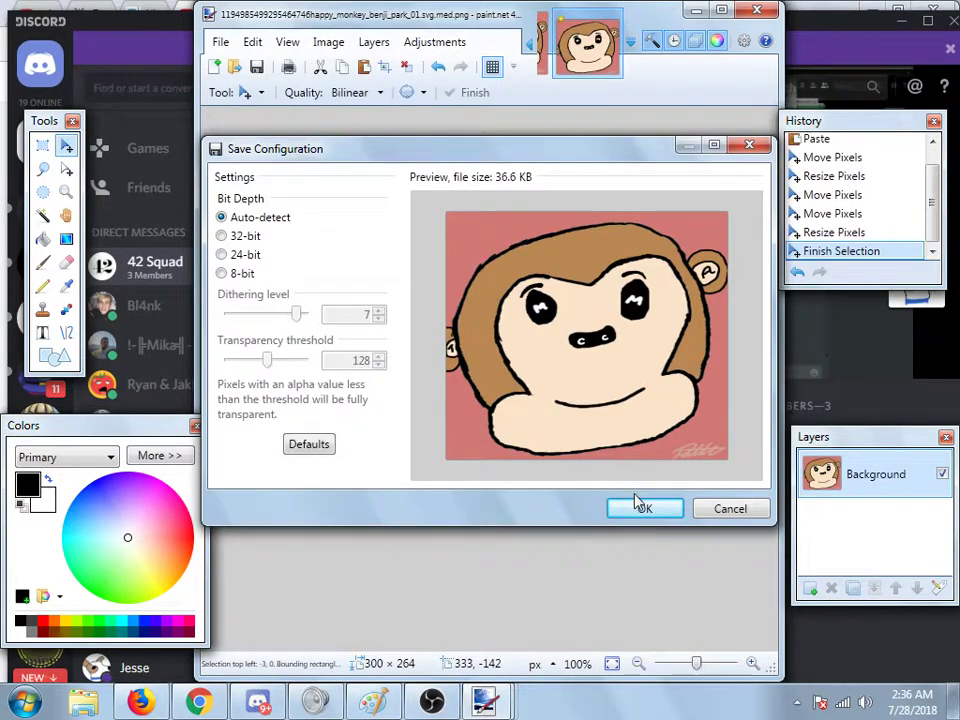
pyautogui.click(640, 508)
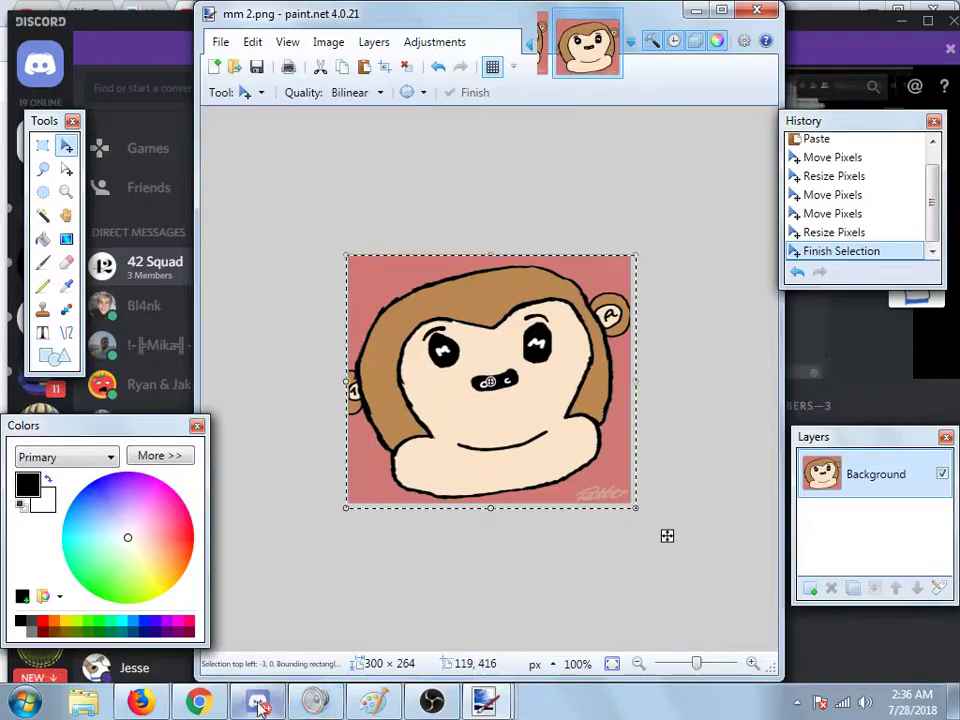
# Step: Switch to Firefox, upload mm 2 from the Desktop as the Google About me profile photo, and try to adjust its crop frame
pyautogui.click(205, 703)
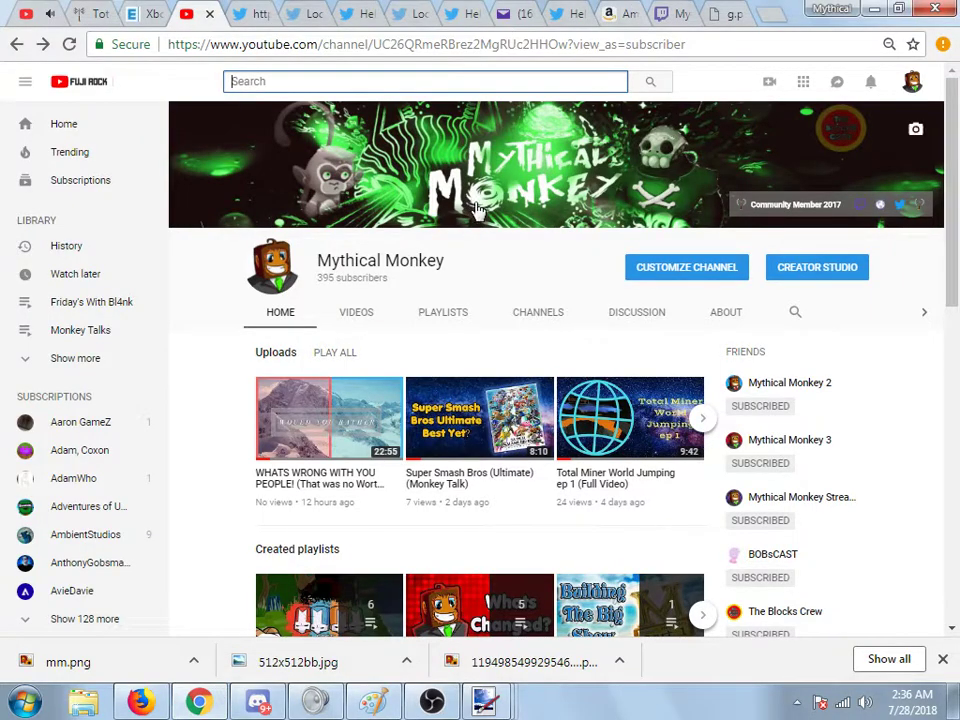
pyautogui.click(137, 705)
pyautogui.click(568, 400)
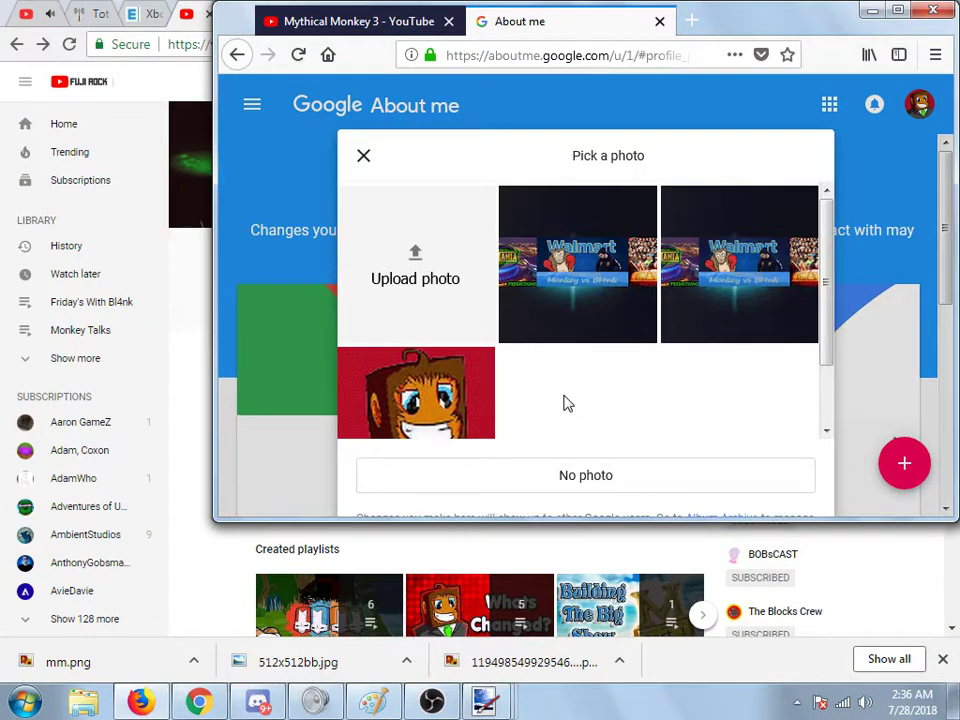
pyautogui.click(484, 244)
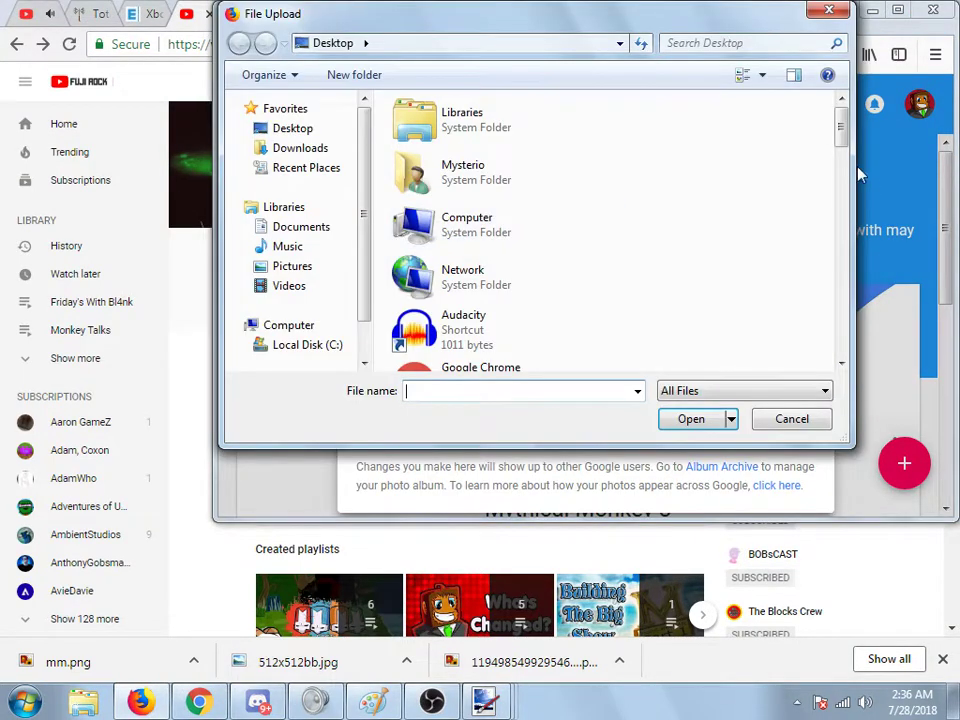
pyautogui.moveTo(845, 135); pyautogui.dragTo(840, 332)
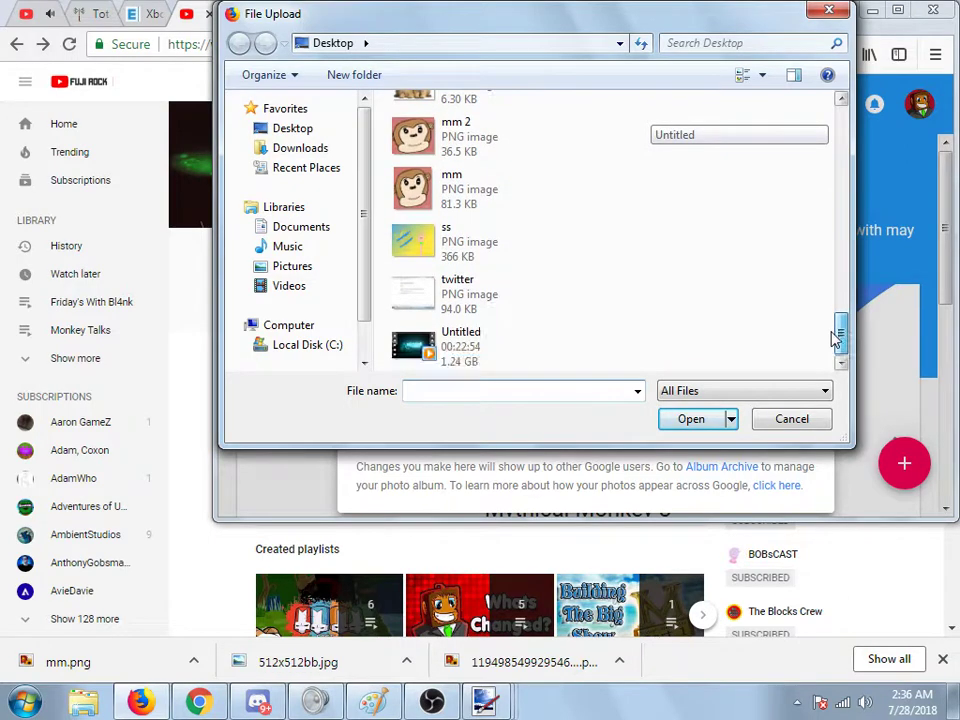
pyautogui.click(516, 133)
pyautogui.click(707, 428)
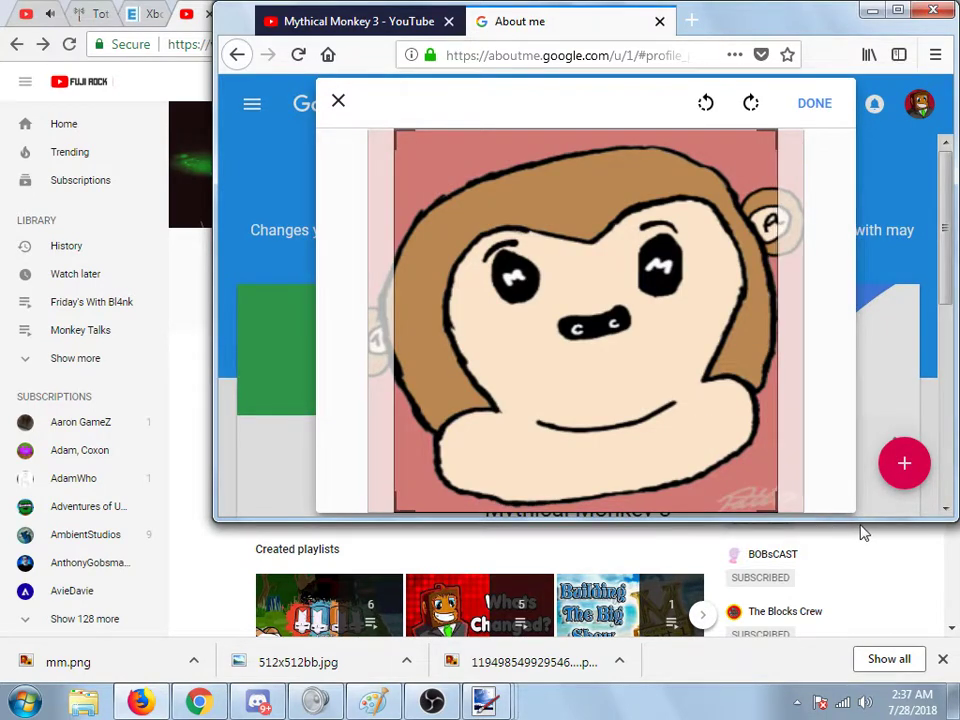
pyautogui.moveTo(777, 512); pyautogui.dragTo(568, 300)
# Step: Switch to Chrome and look through the Mythical Monkey channel page, the Twitter account page and the Total Miner Forums index
pyautogui.click(163, 73)
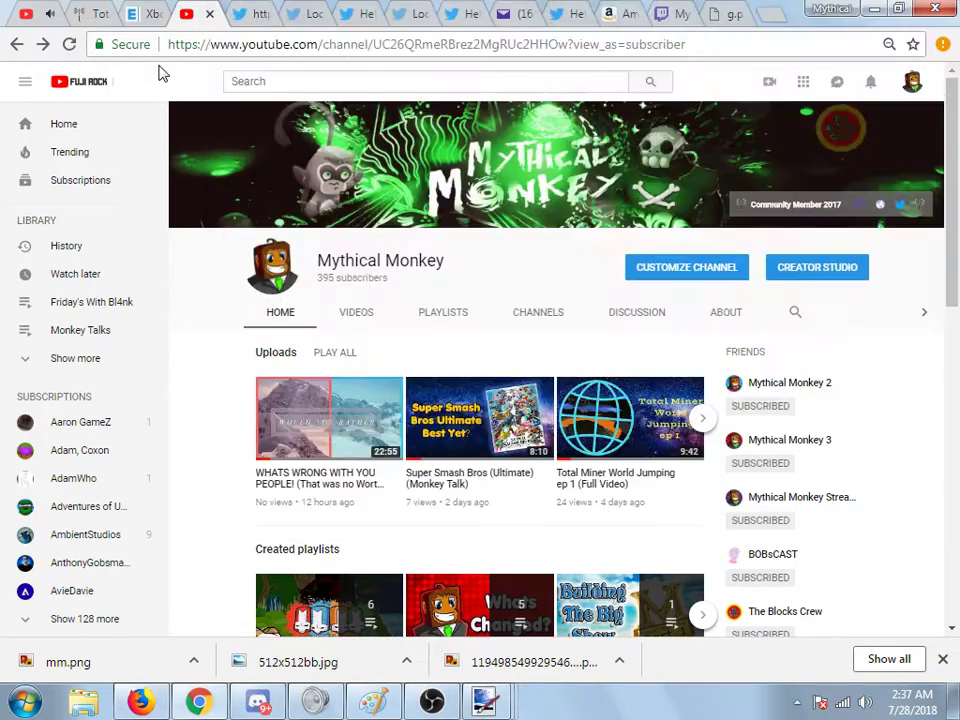
pyautogui.rightClick(262, 264)
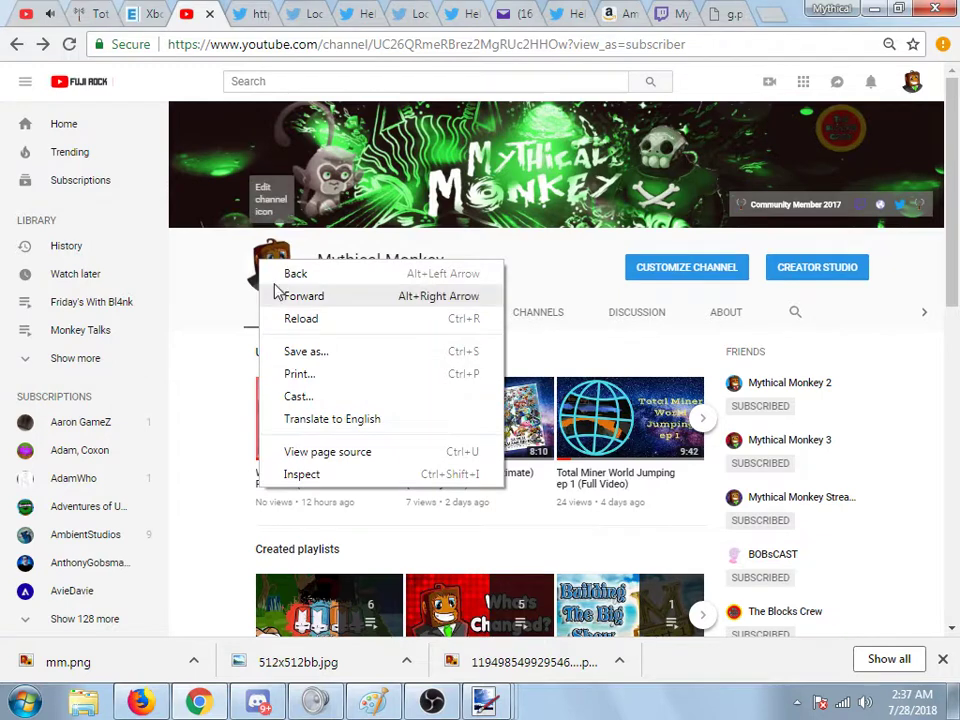
pyautogui.click(229, 437)
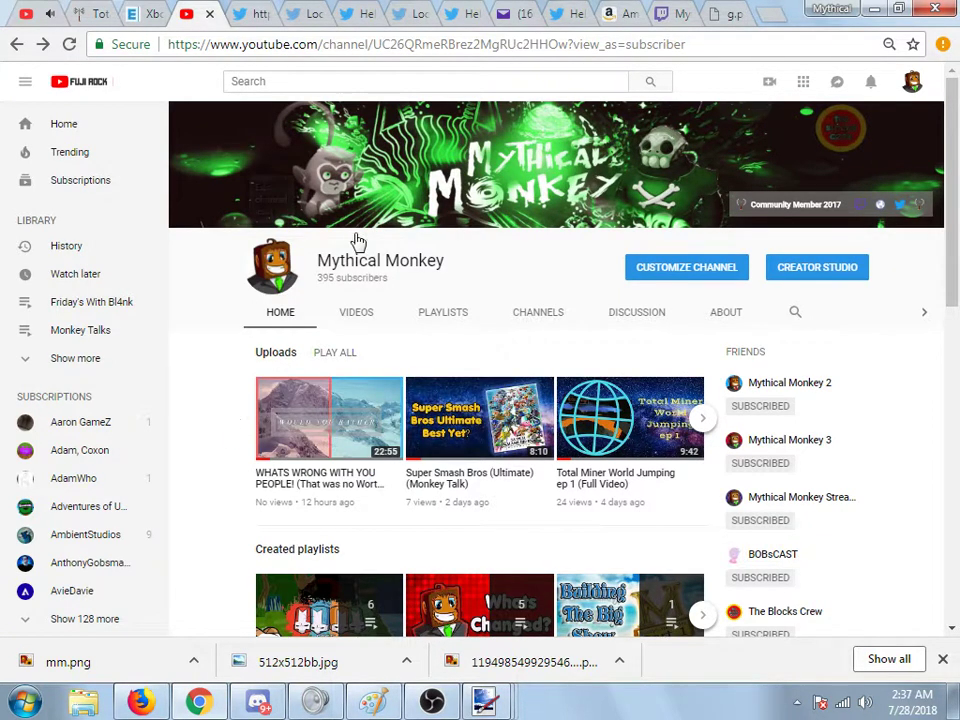
pyautogui.click(260, 18)
pyautogui.moveTo(531, 113); pyautogui.dragTo(471, 440)
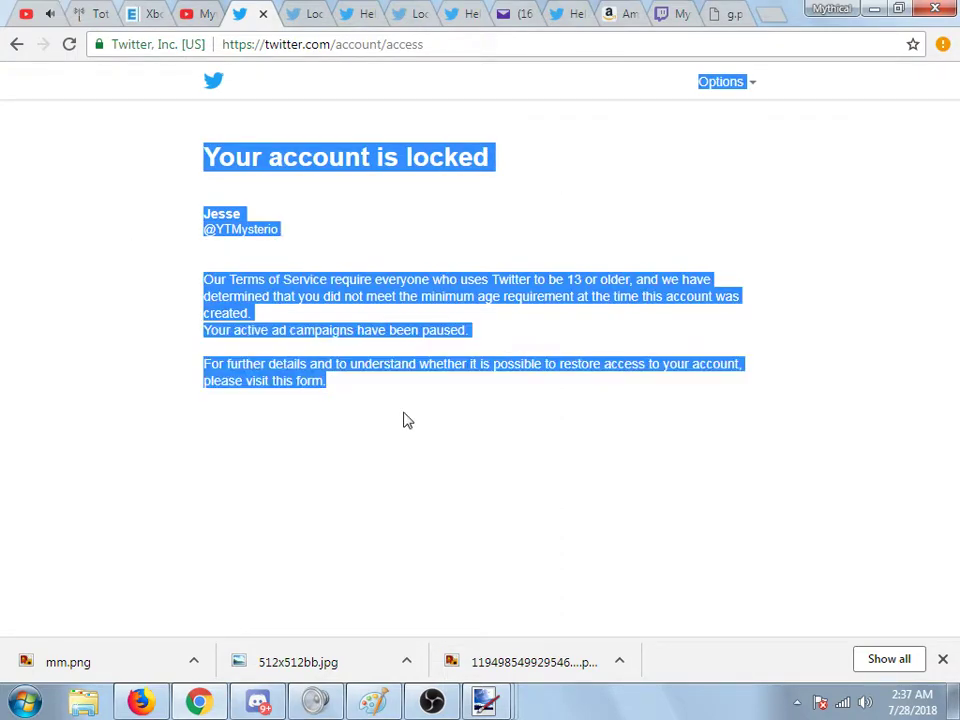
pyautogui.moveTo(407, 420); pyautogui.dragTo(341, 356)
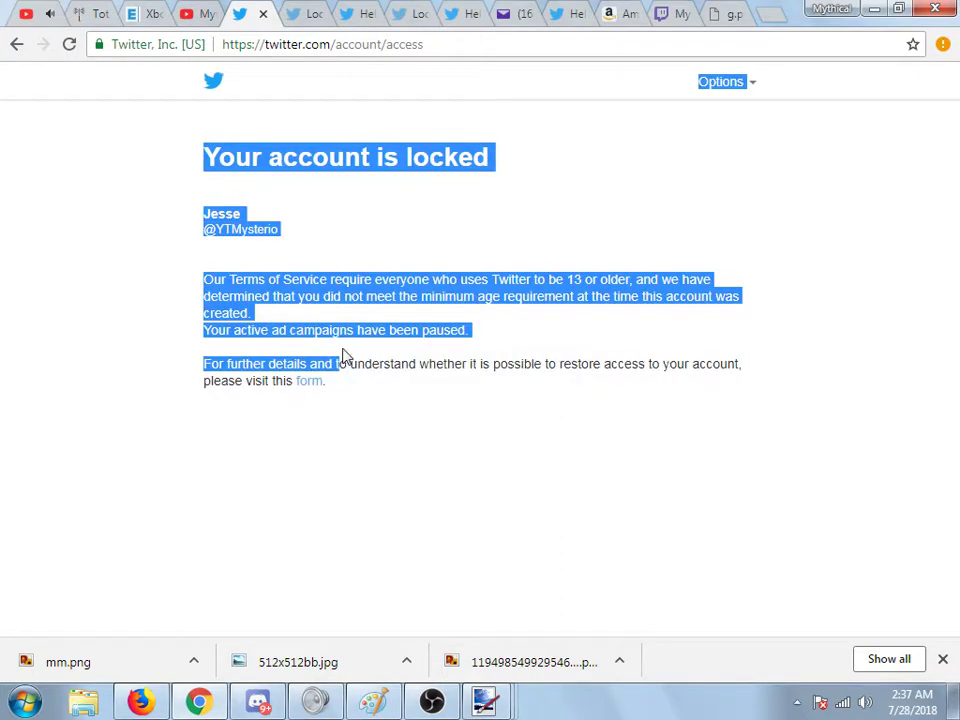
pyautogui.click(90, 18)
pyautogui.scroll(10, 144, 155)
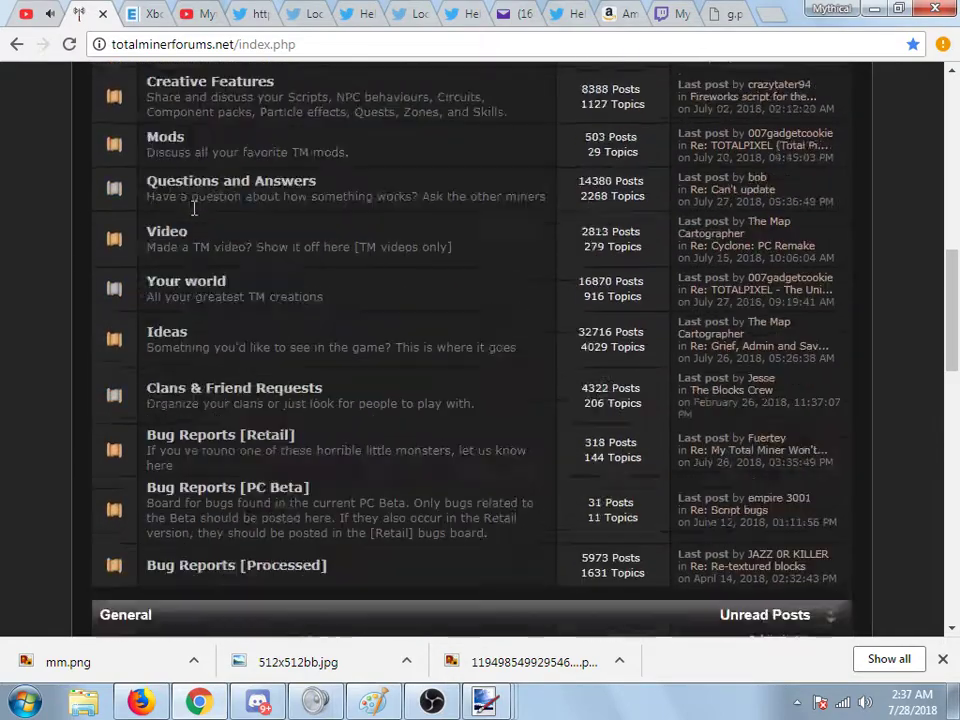
pyautogui.scroll(10, 194, 207)
pyautogui.scroll(-15, 230, 250)
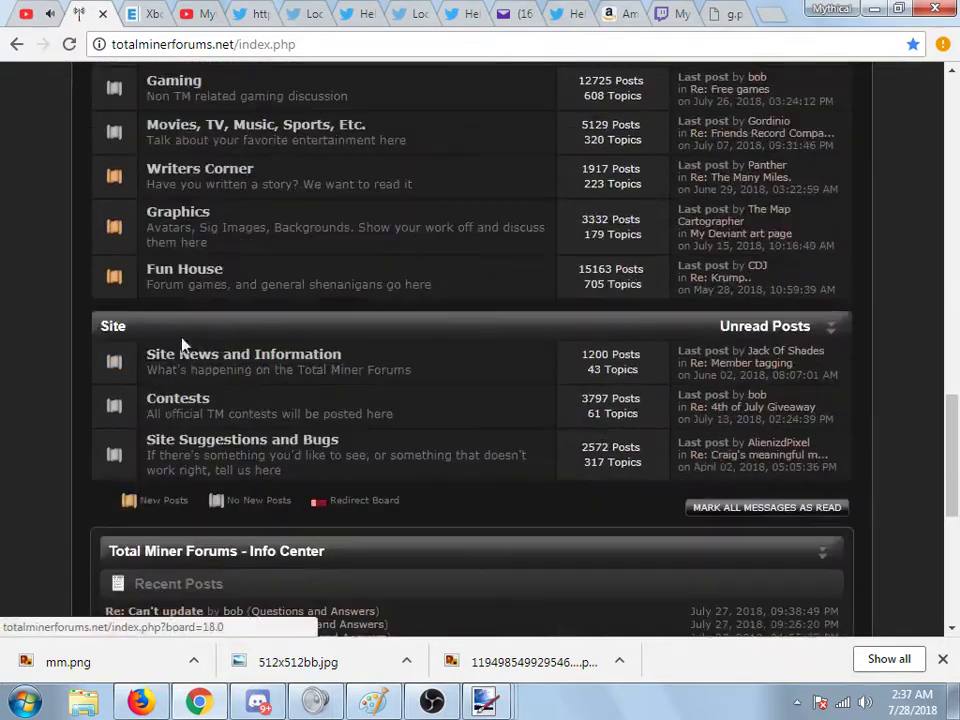
pyautogui.scroll(-5, 190, 340)
# Step: Search Google for "mythical monkey" in the browser tab that holds the g.png drawing
pyautogui.click(733, 20)
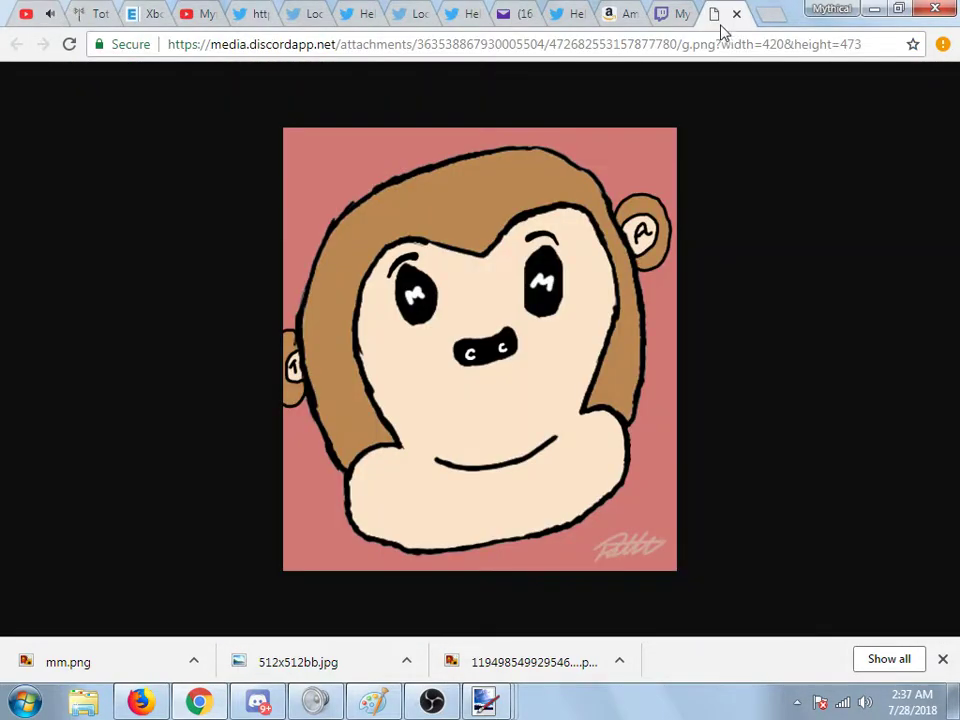
pyautogui.click(685, 46)
pyautogui.write('mytrhi')
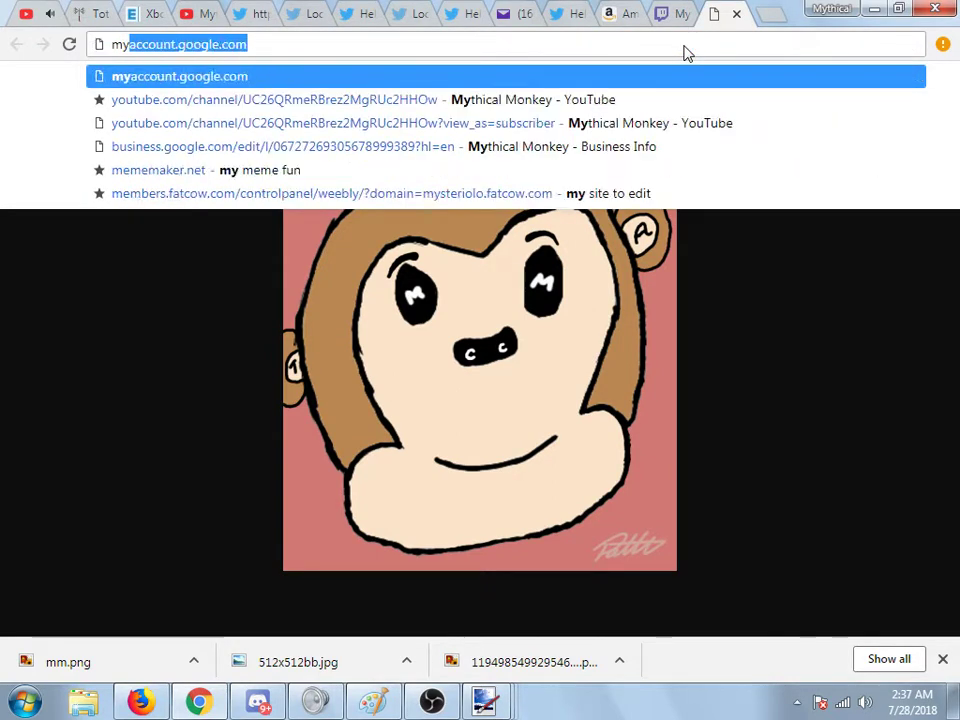
pyautogui.press('BackSpace')
pyautogui.press('BackSpace')
pyautogui.press('BackSpace')
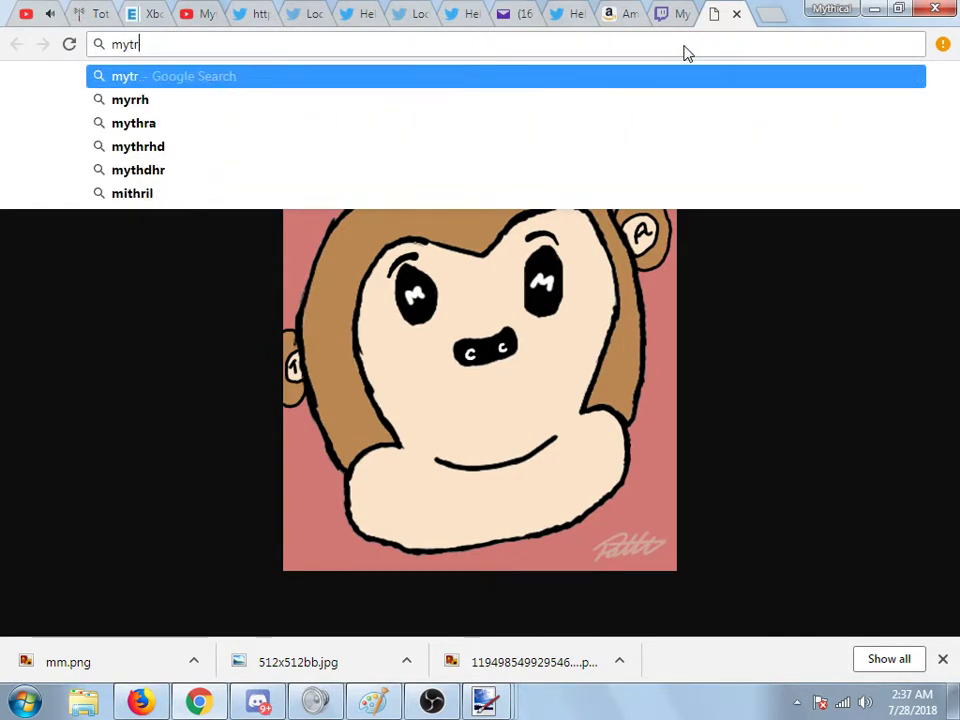
pyautogui.write('hical')
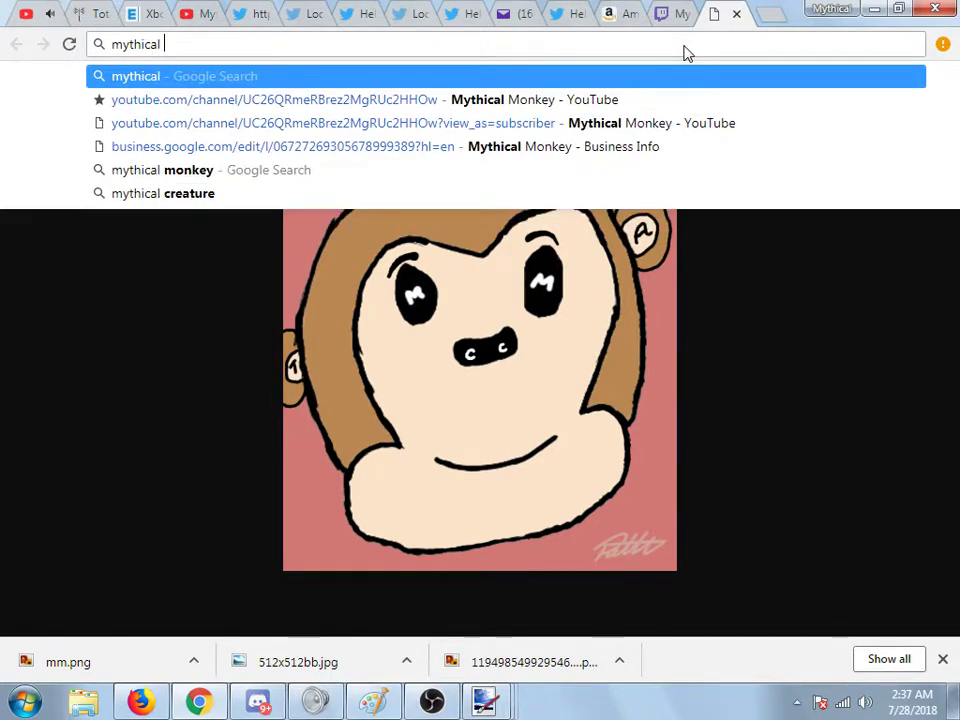
pyautogui.write(' monke')
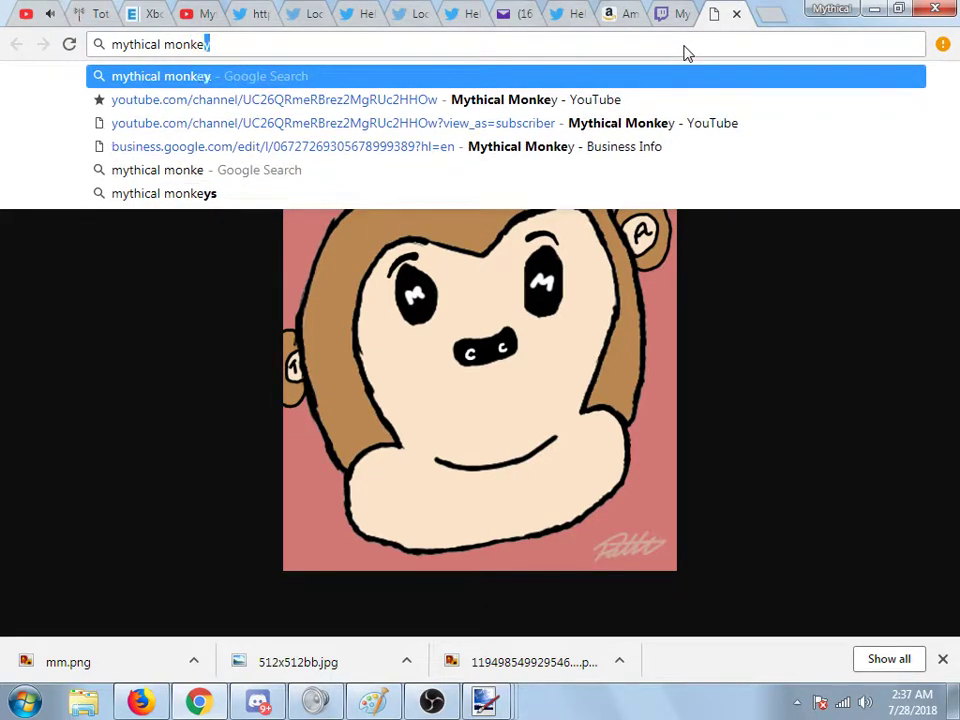
pyautogui.write('y')
pyautogui.press('Return')
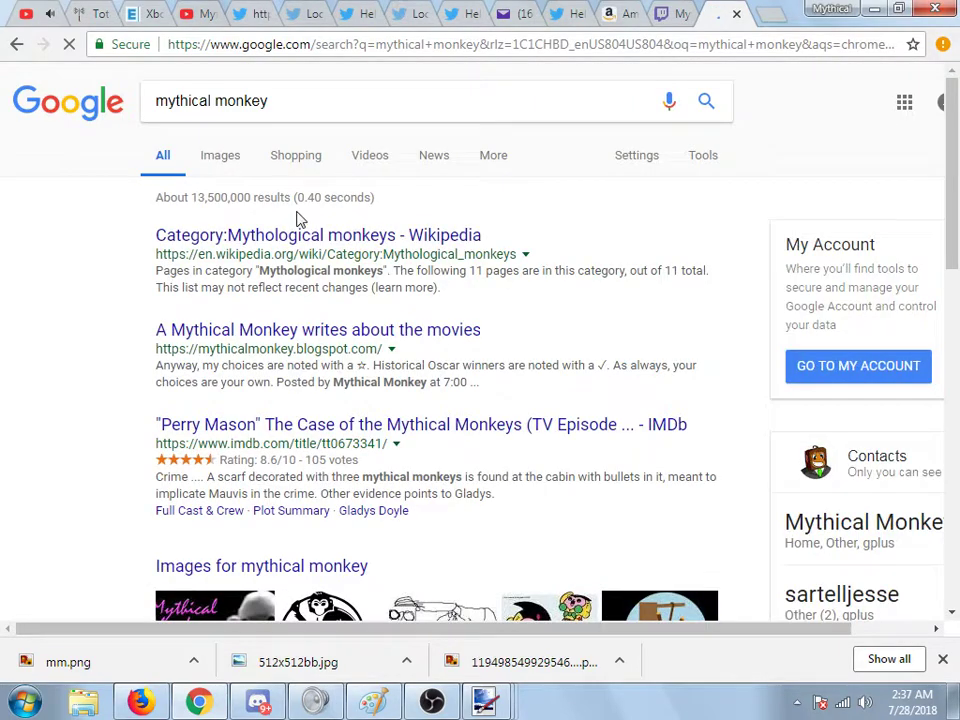
# Step: Show the image results for "mythical monkey" and open the 512 × 512 picture of the monkey in a suit with a green tie
pyautogui.click(221, 156)
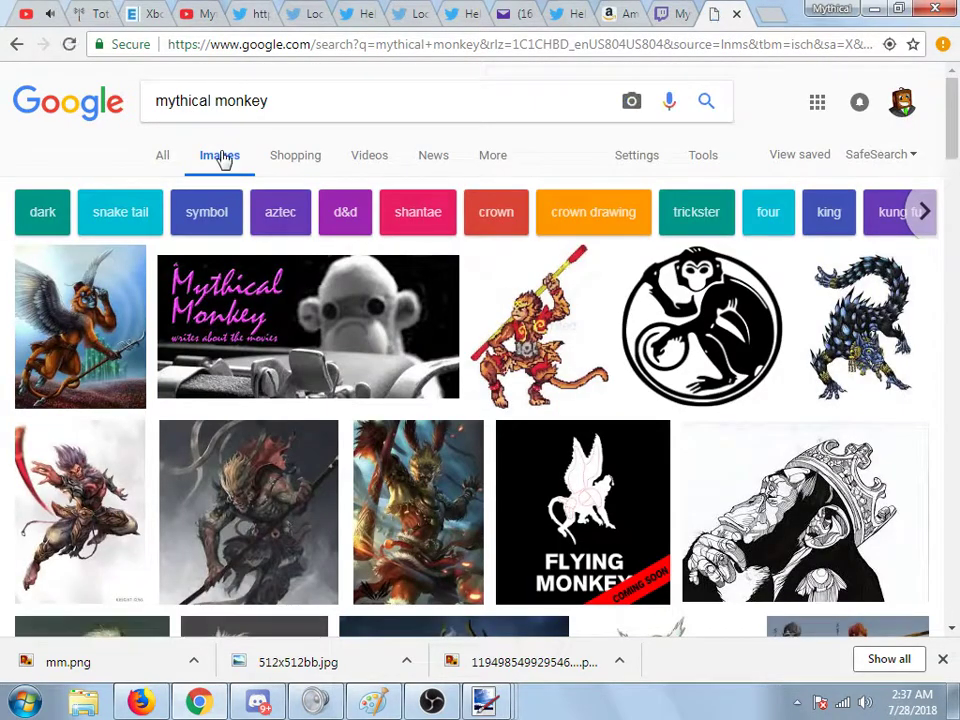
pyautogui.scroll(-15, 225, 435)
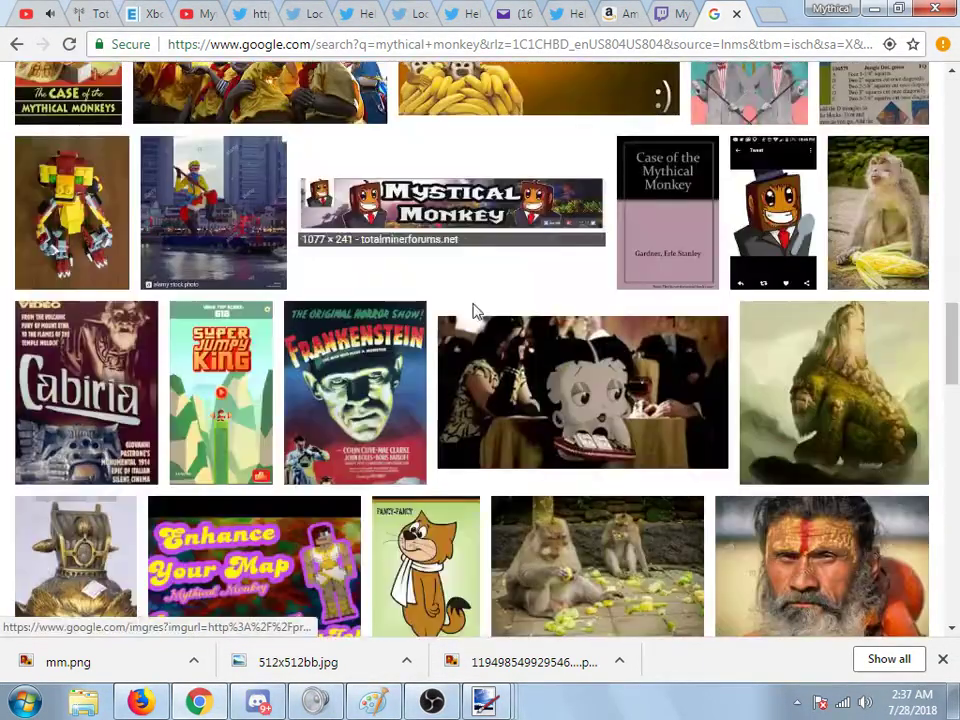
pyautogui.scroll(-5, 520, 330)
pyautogui.click(617, 281)
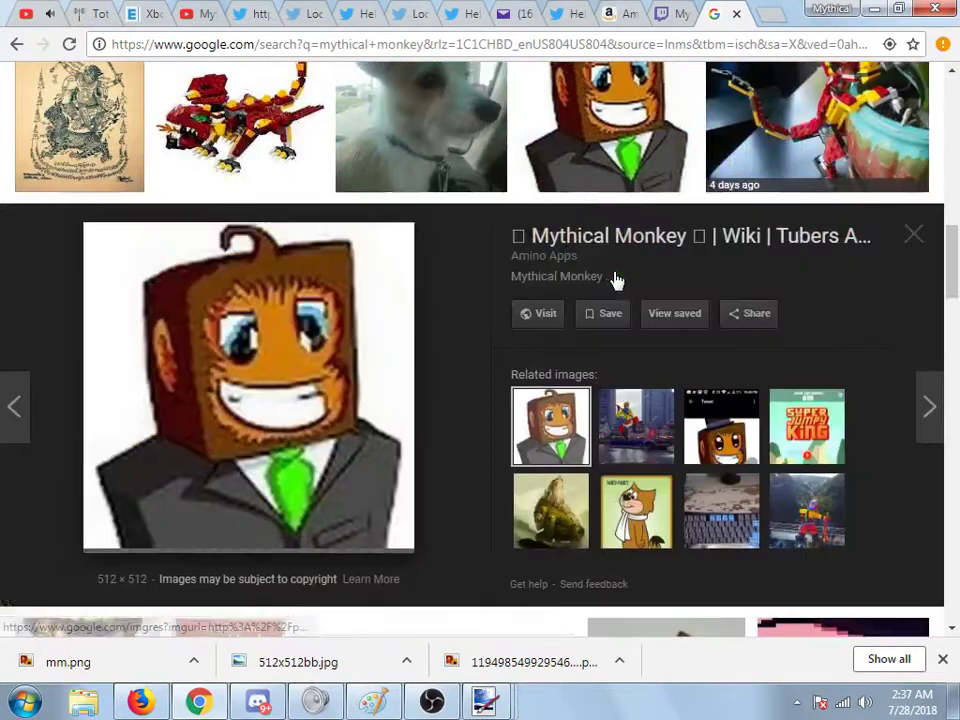
# Step: Save the previewed suited-monkey image to the Desktop as a JPEG named monkey
pyautogui.rightClick(386, 334)
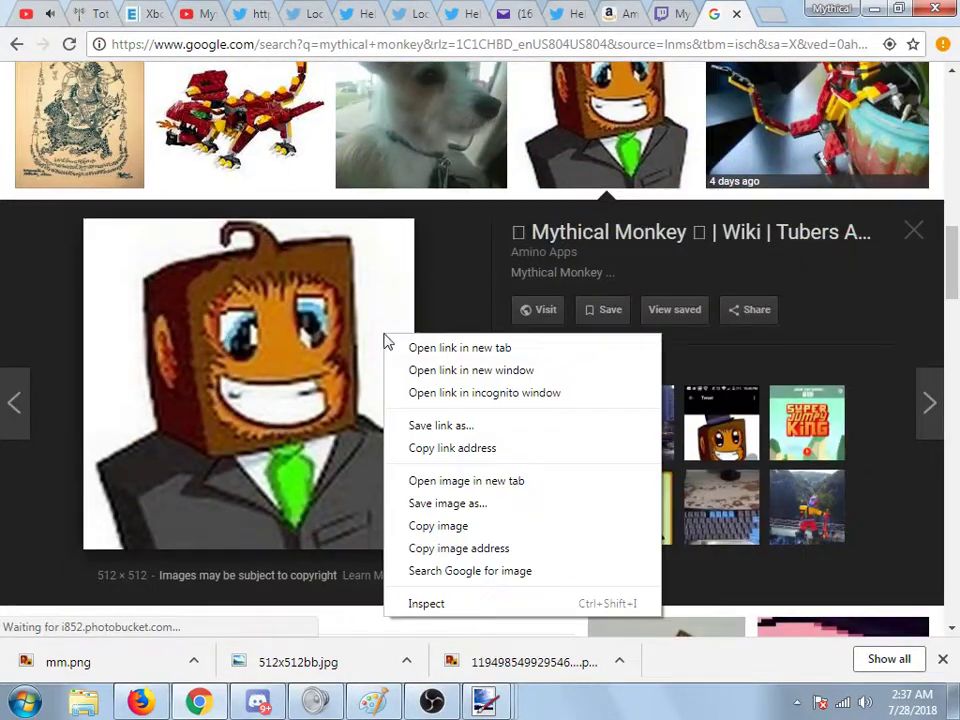
pyautogui.click(463, 512)
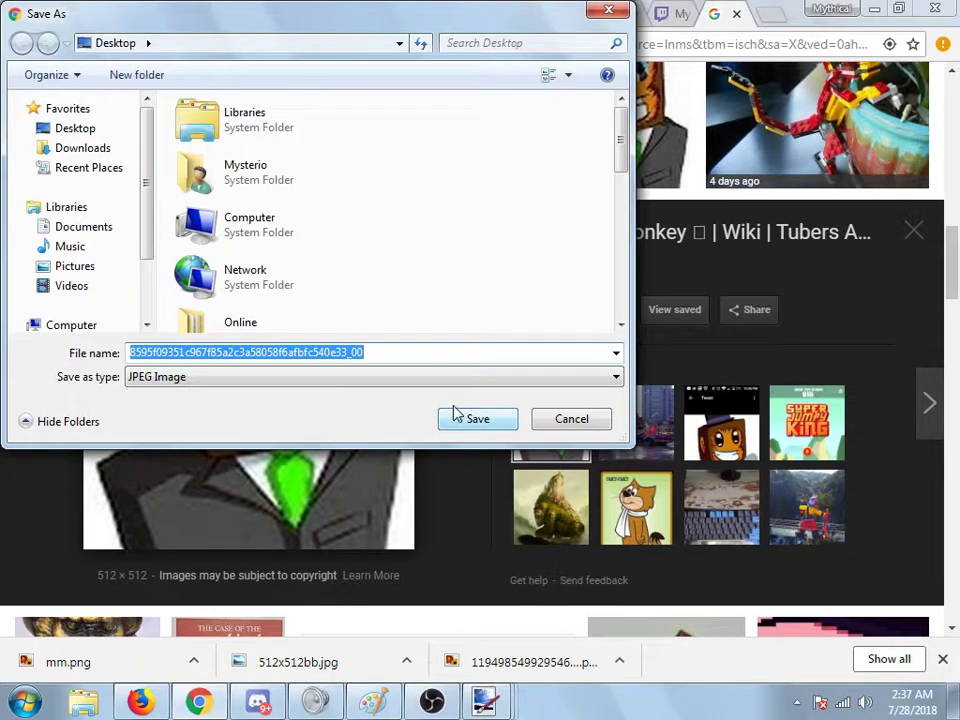
pyautogui.write('monkey')
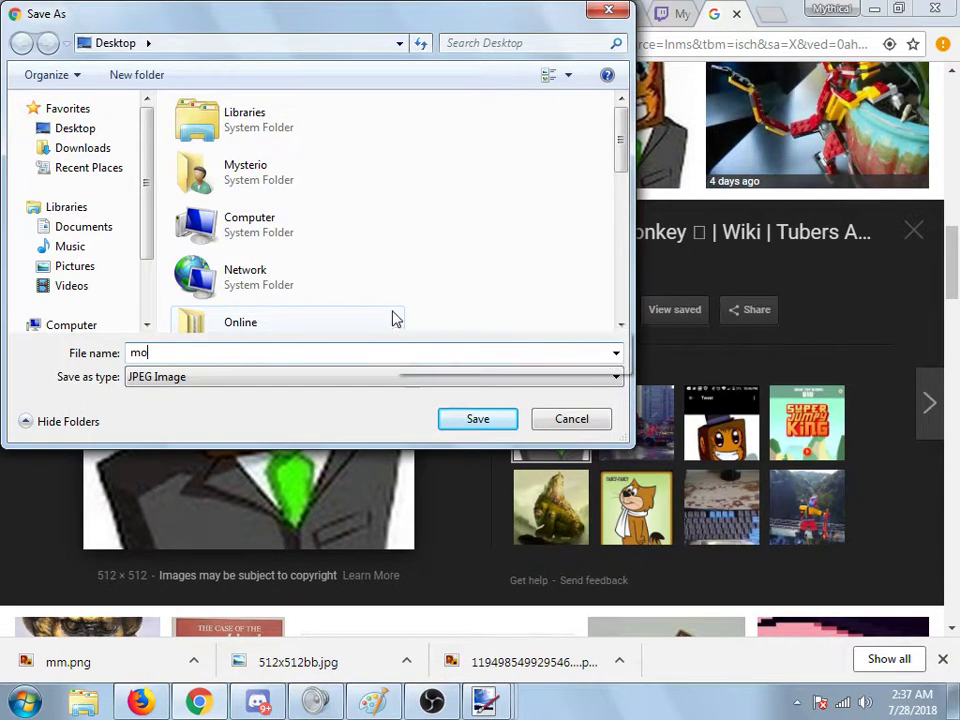
pyautogui.click(478, 420)
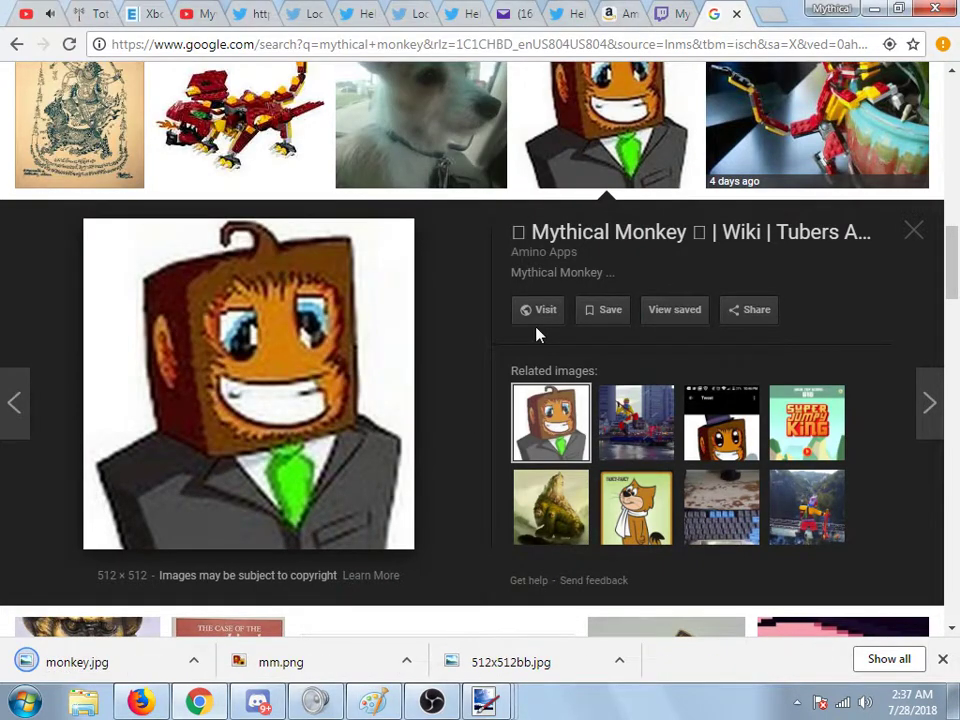
# Step: Switch to the mm 2.png window in paint.net and open the monkey image from the Desktop
pyautogui.click(193, 15)
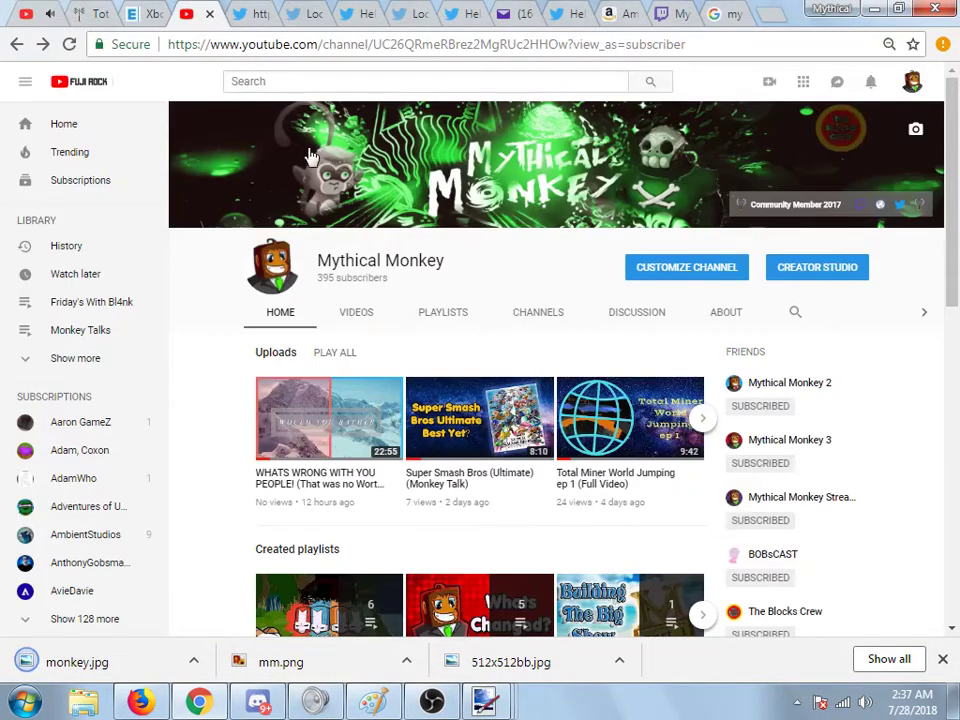
pyautogui.moveTo(481, 704)
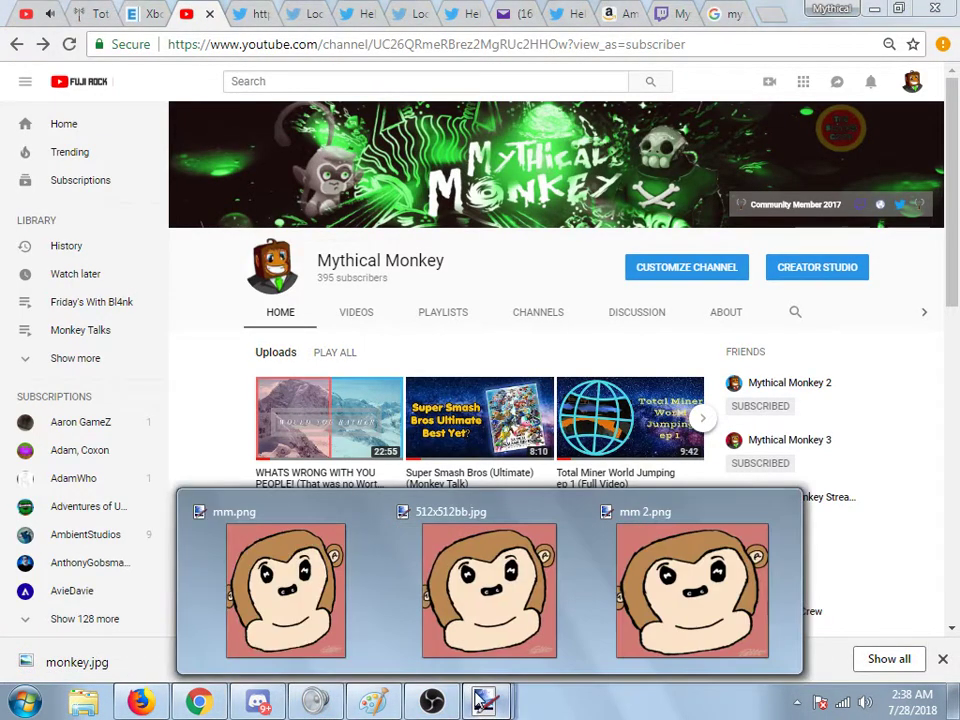
pyautogui.click(711, 619)
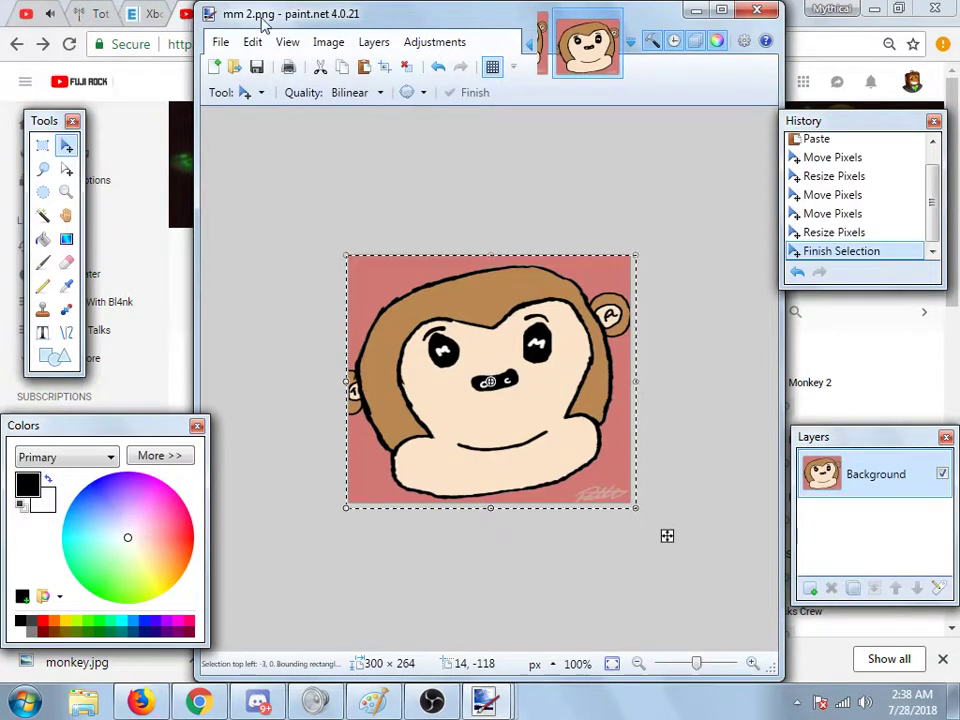
pyautogui.click(226, 43)
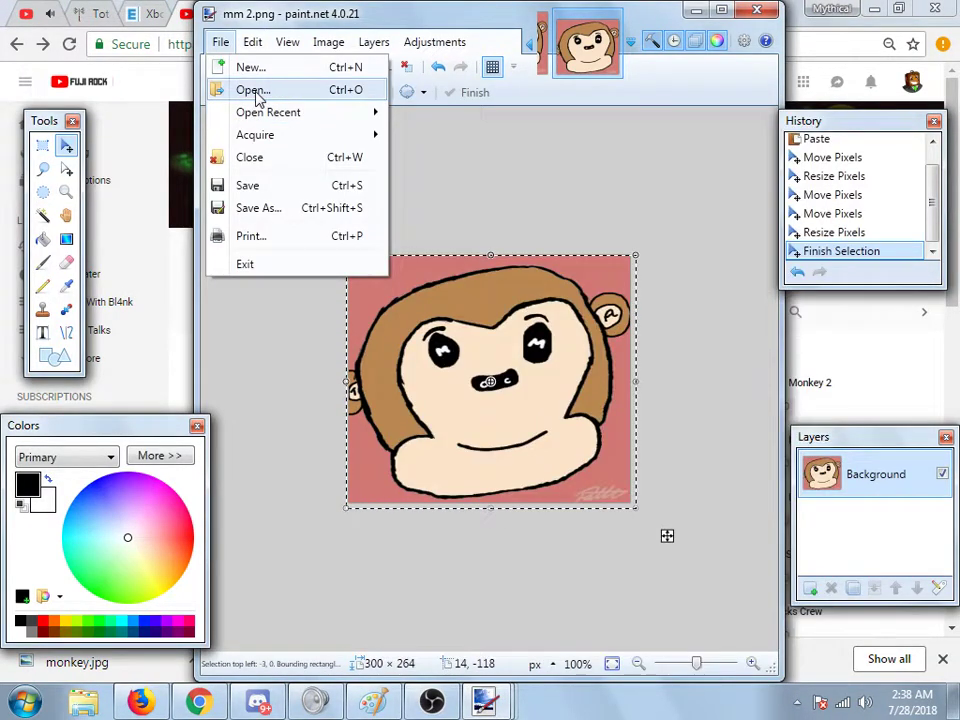
pyautogui.click(255, 91)
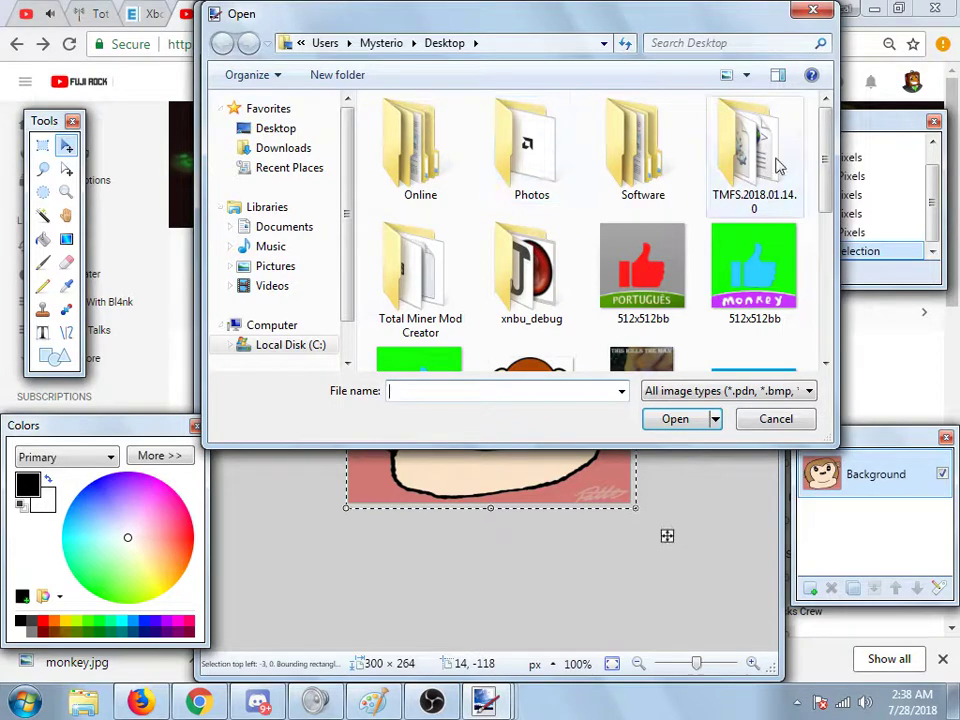
pyautogui.moveTo(827, 154); pyautogui.dragTo(827, 312)
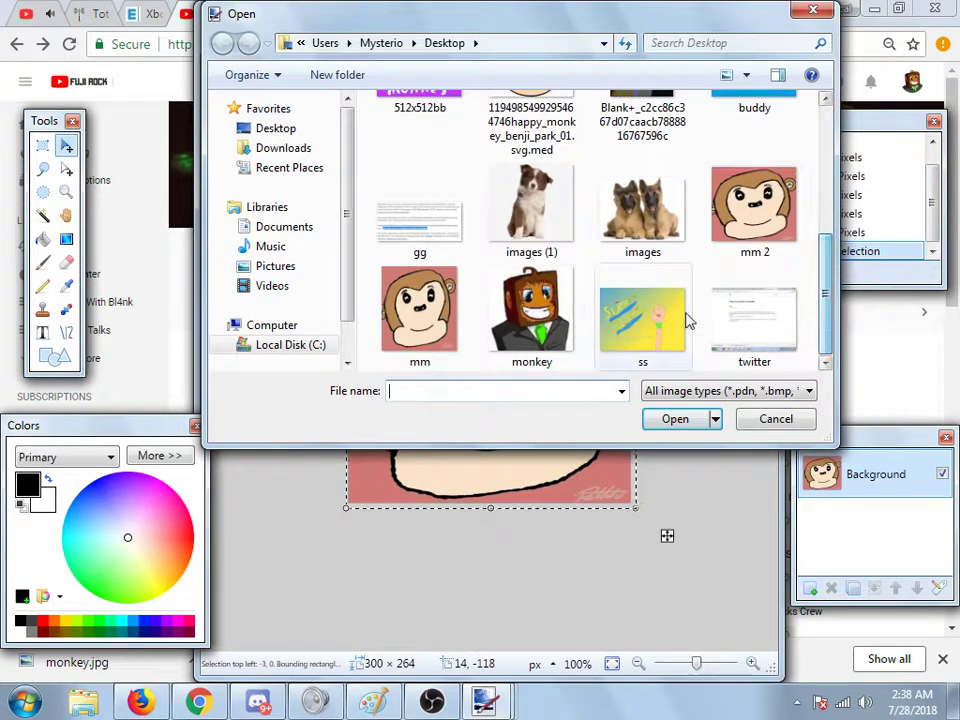
pyautogui.click(532, 310)
pyautogui.click(660, 420)
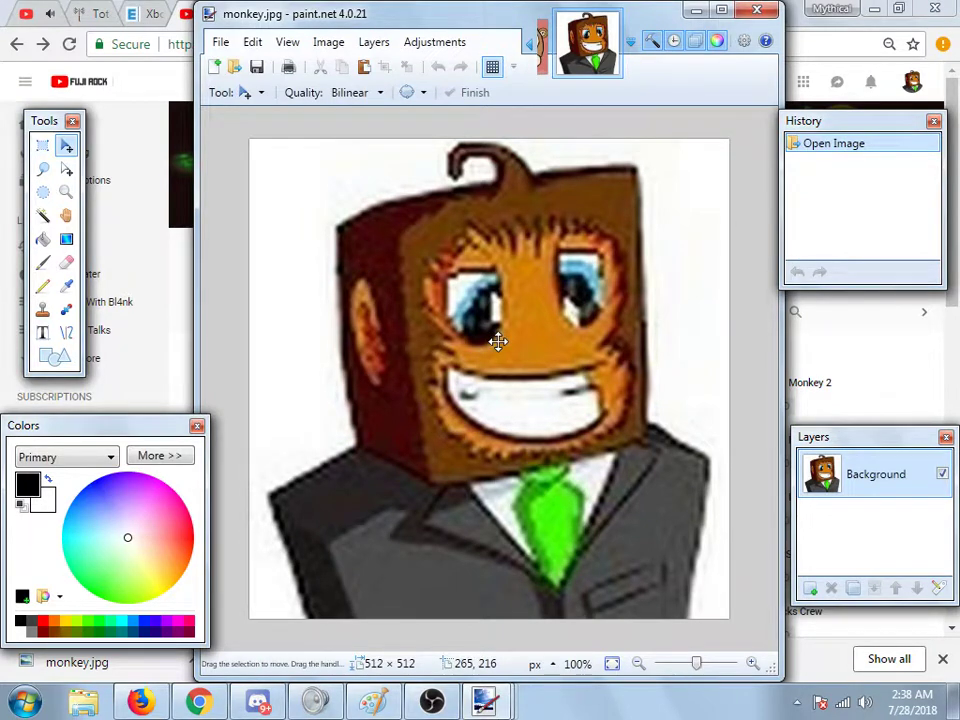
# Step: Paste the monkey drawing over monkey.jpg, align it to the upper-left canvas corner, and stretch it to cover the 512 × 512 canvas
pyautogui.hotkey('ctrl', 'v')
pyautogui.moveTo(510, 371)
pyautogui.mouseDown()
pyautogui.moveTo(536, 389)
pyautogui.moveTo(508, 368)
pyautogui.mouseUp()
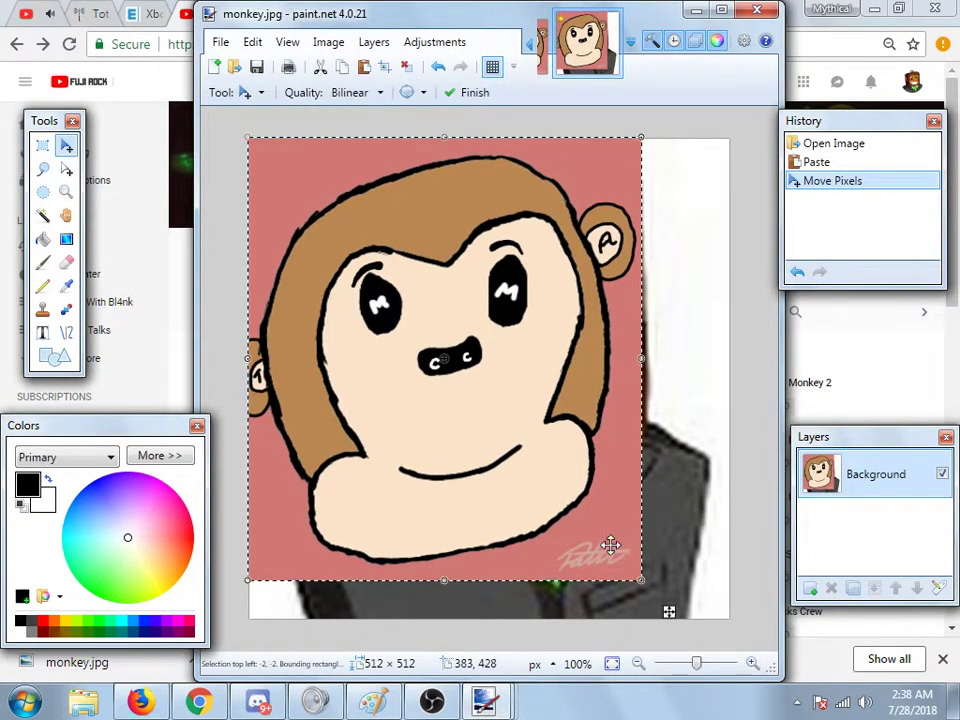
pyautogui.moveTo(641, 585); pyautogui.dragTo(731, 621)
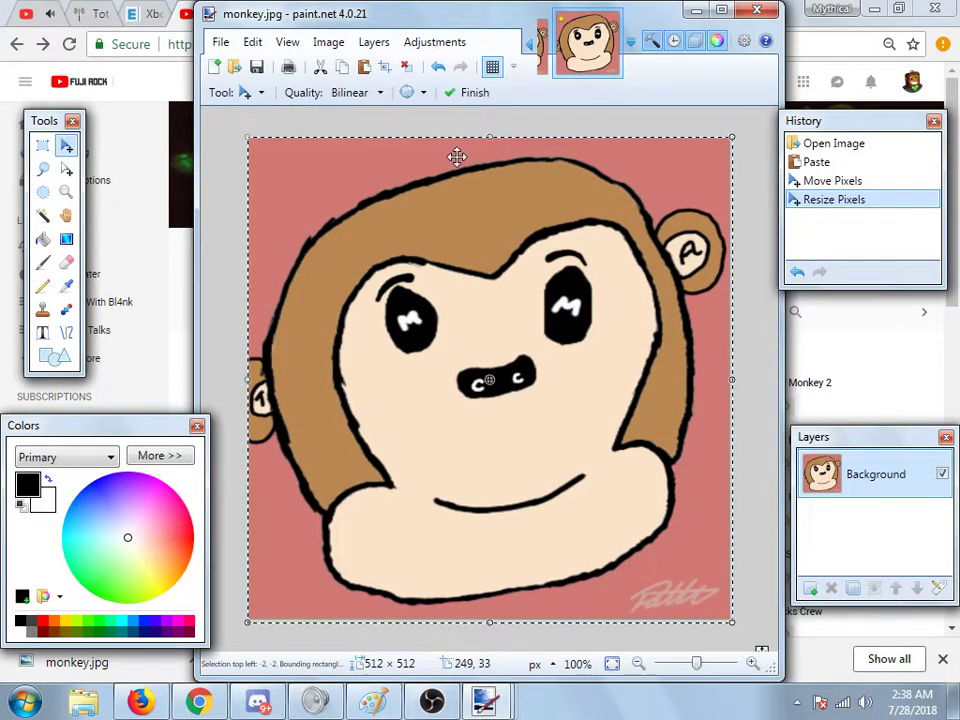
# Step: Start saving the image under another name and look through the Desktop and Downloads folders, ending on the Desktop
pyautogui.click(221, 42)
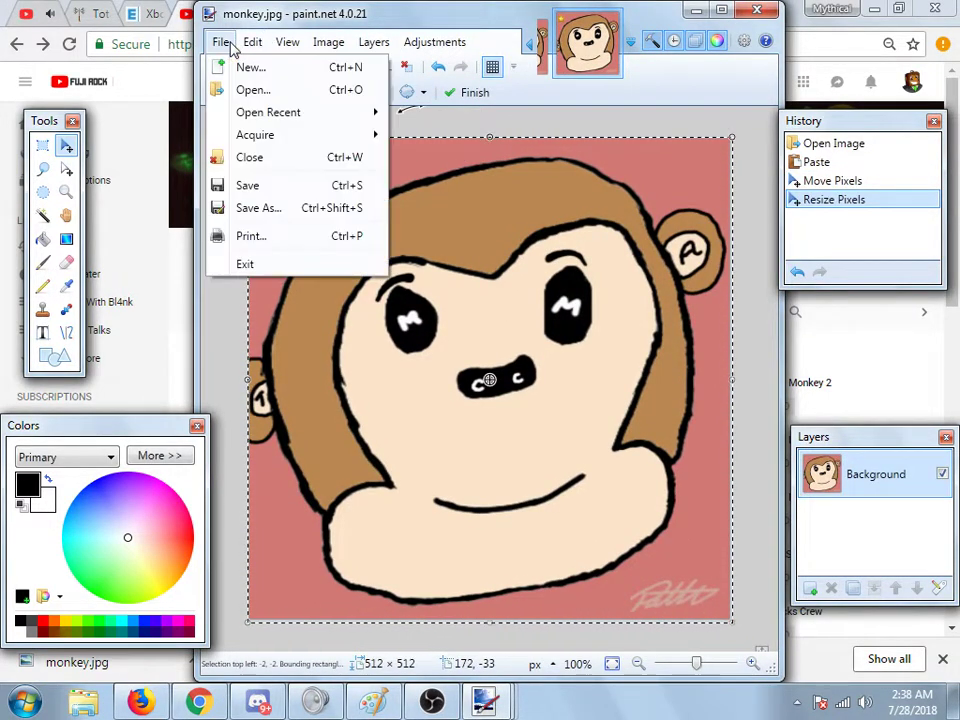
pyautogui.click(250, 207)
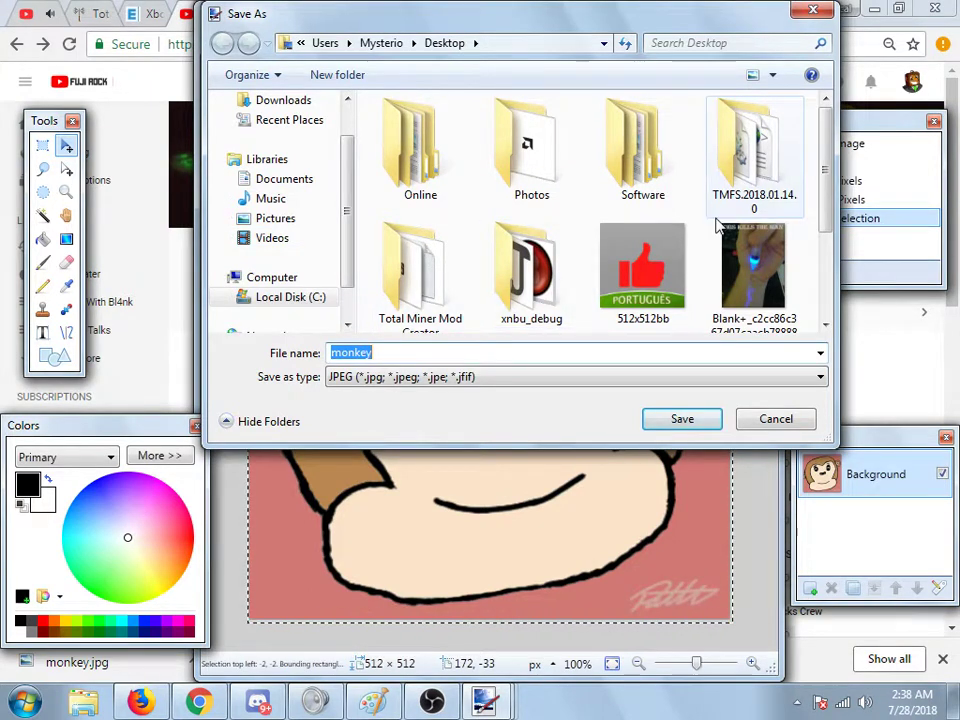
pyautogui.scroll(-3, 818, 198)
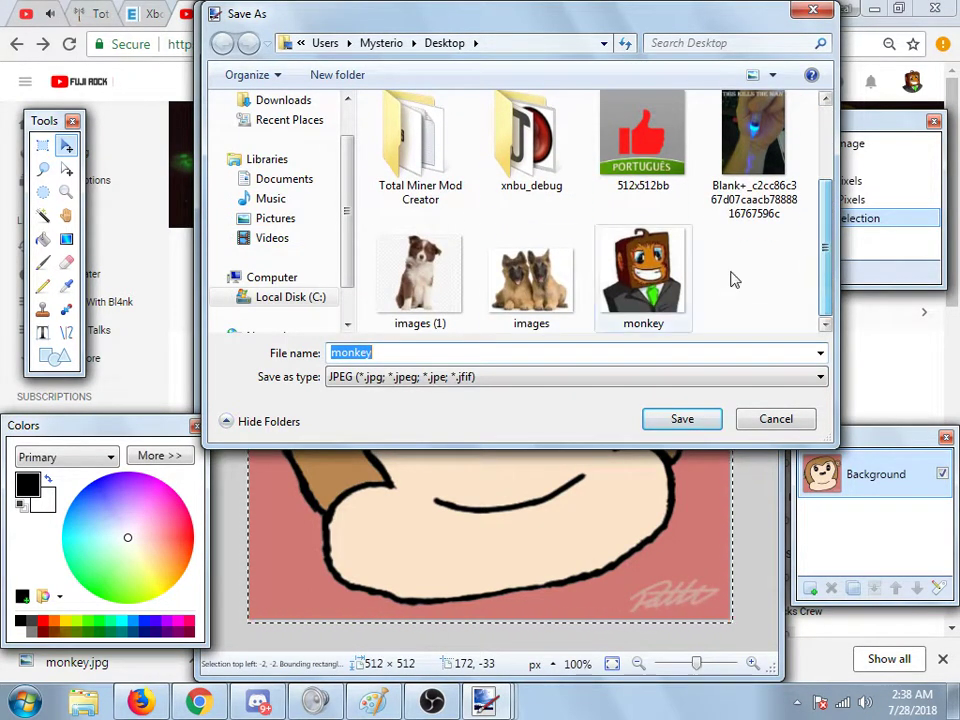
pyautogui.scroll(2, 815, 200)
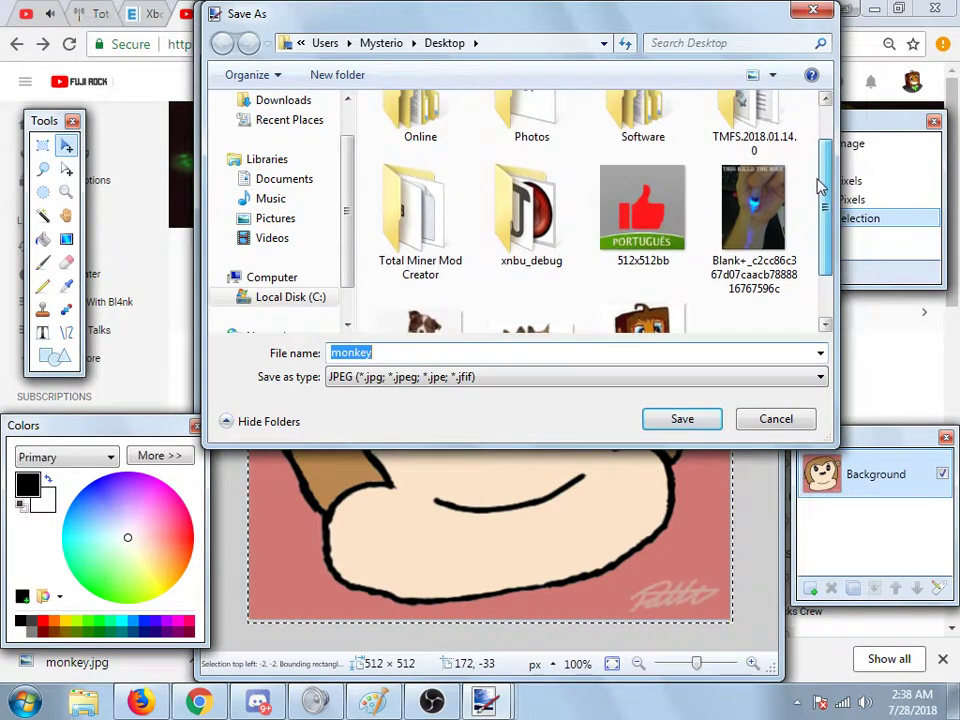
pyautogui.click(285, 101)
pyautogui.scroll(-2, 563, 165)
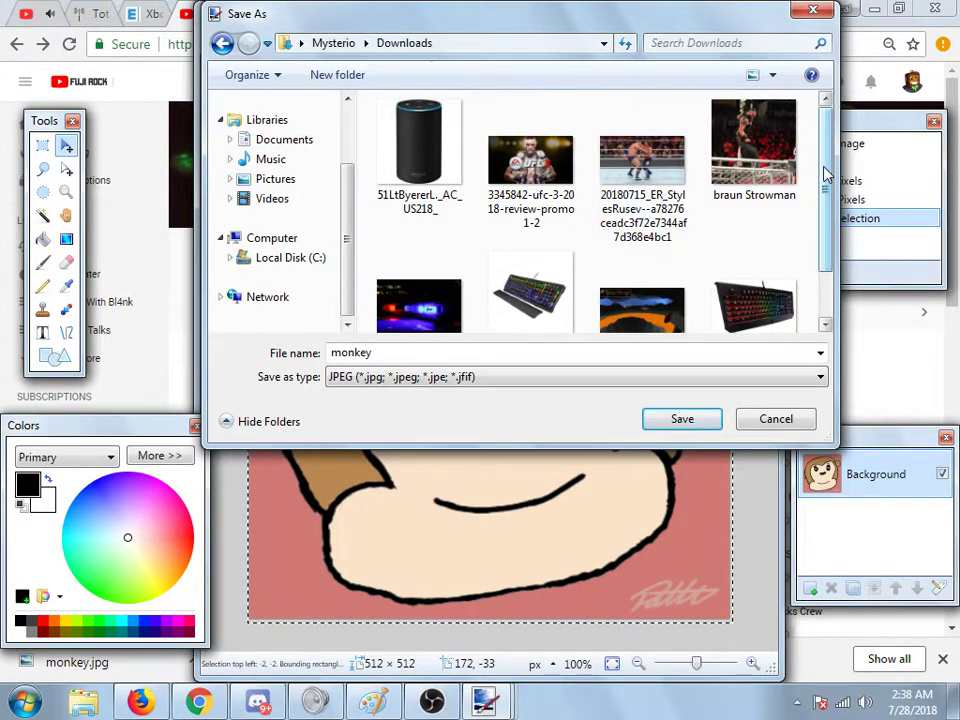
pyautogui.moveTo(826, 163); pyautogui.dragTo(822, 254)
pyautogui.scroll(2, 822, 254)
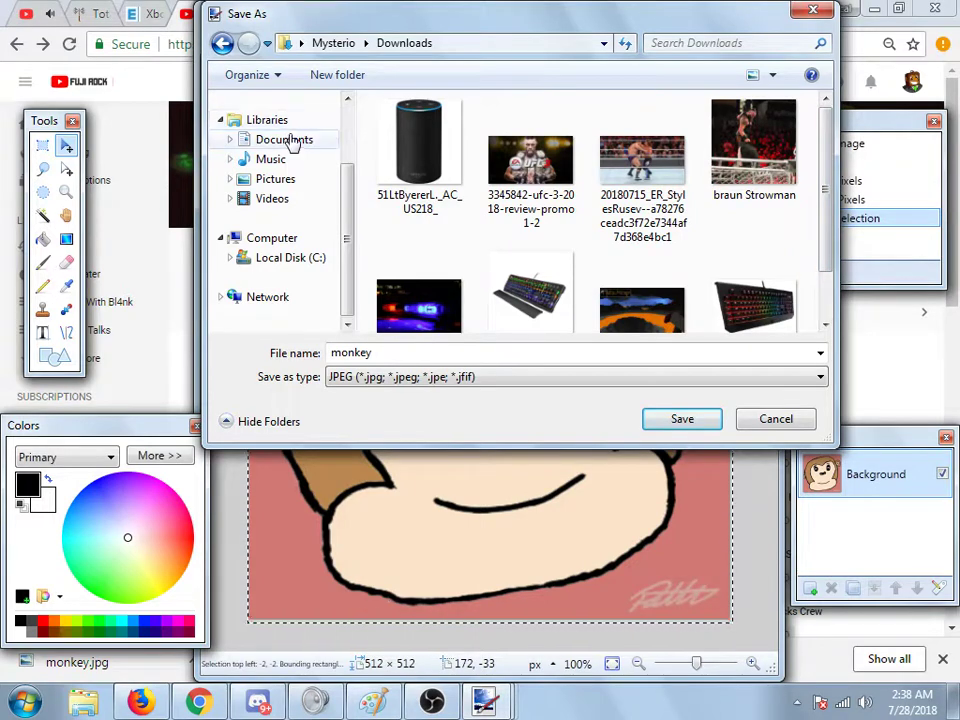
pyautogui.scroll(2, 288, 147)
pyautogui.click(289, 126)
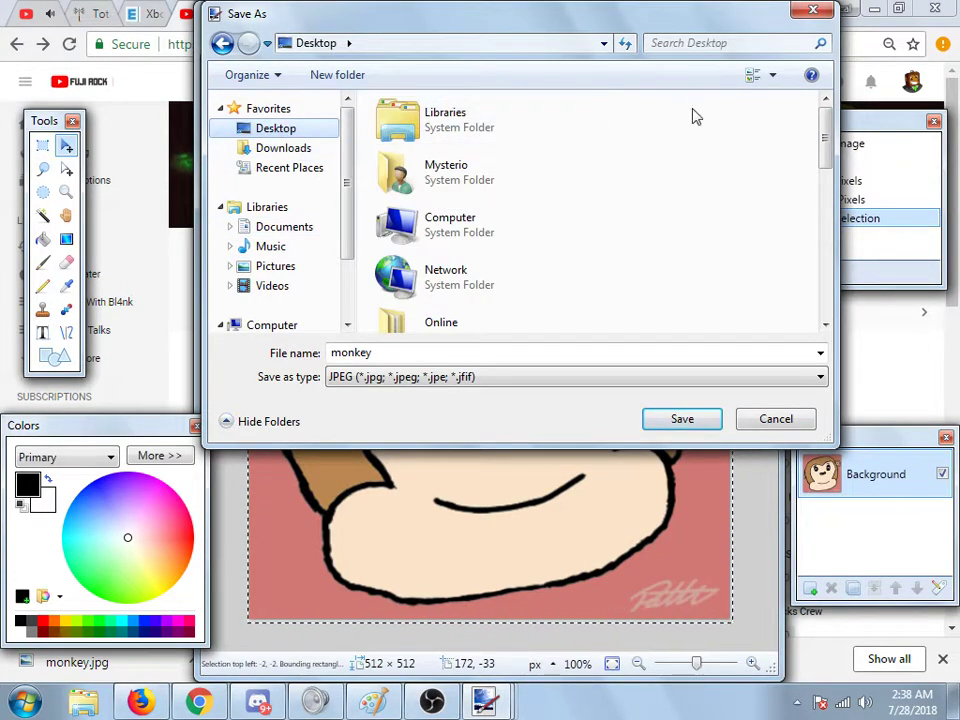
pyautogui.moveTo(822, 145); pyautogui.dragTo(815, 315)
pyautogui.doubleClick(576, 348)
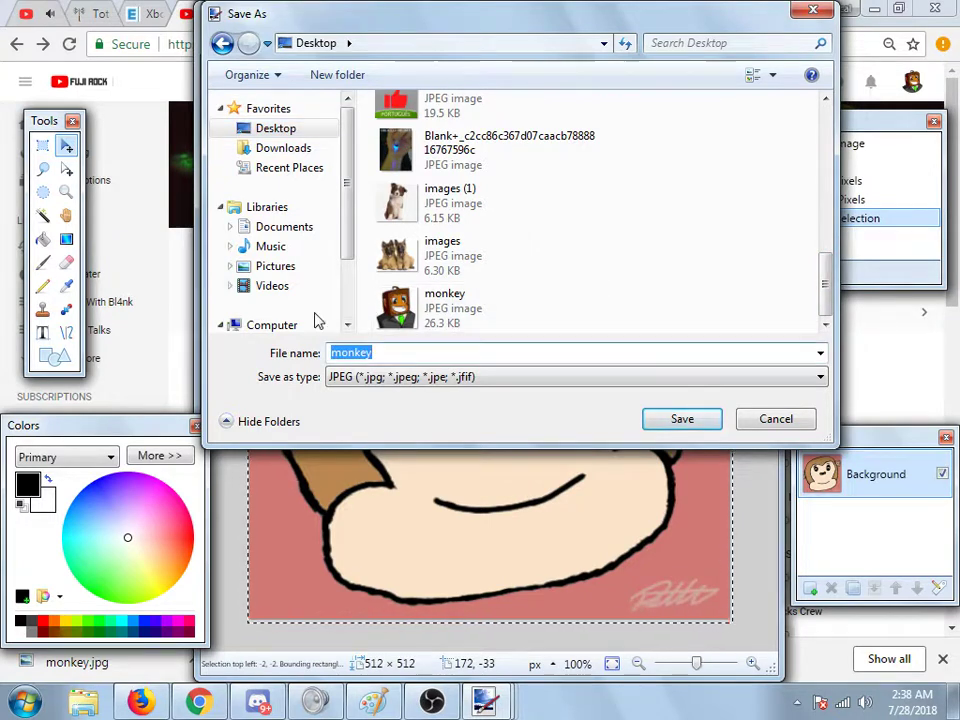
# Step: Save the image as a PNG over the existing mm 2 file on the Desktop with auto-detected bit depth
pyautogui.click(508, 378)
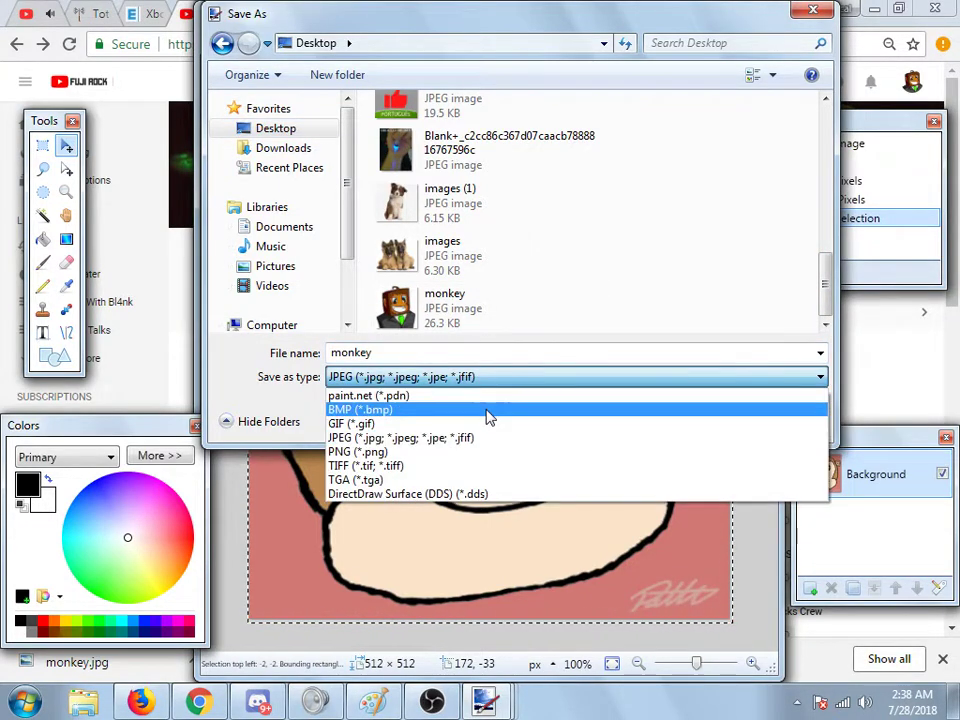
pyautogui.click(478, 451)
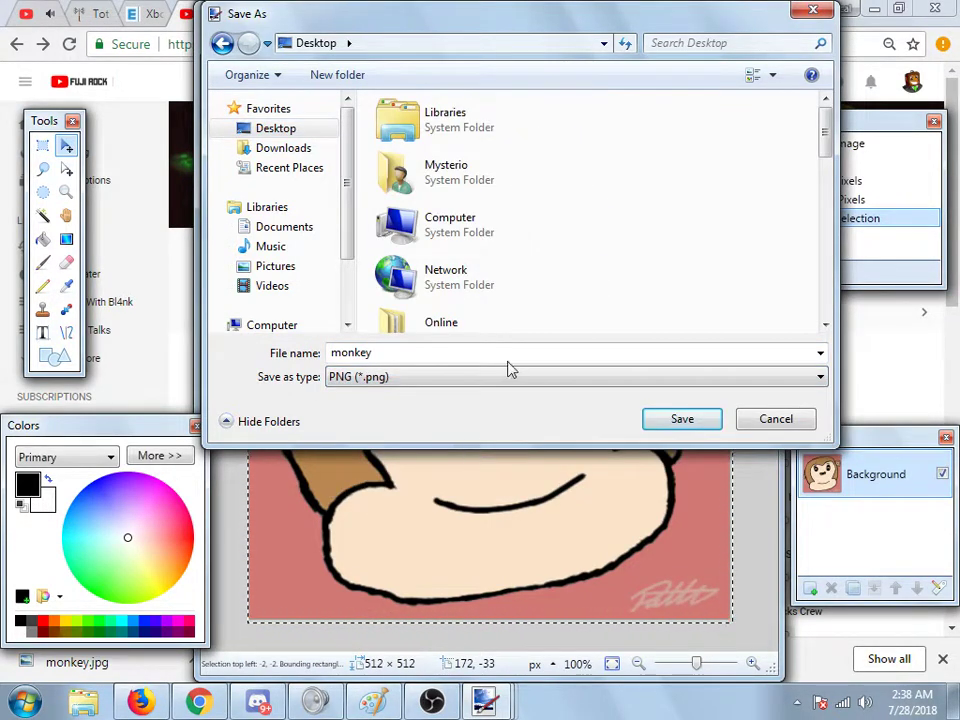
pyautogui.scroll(-15, 745, 220)
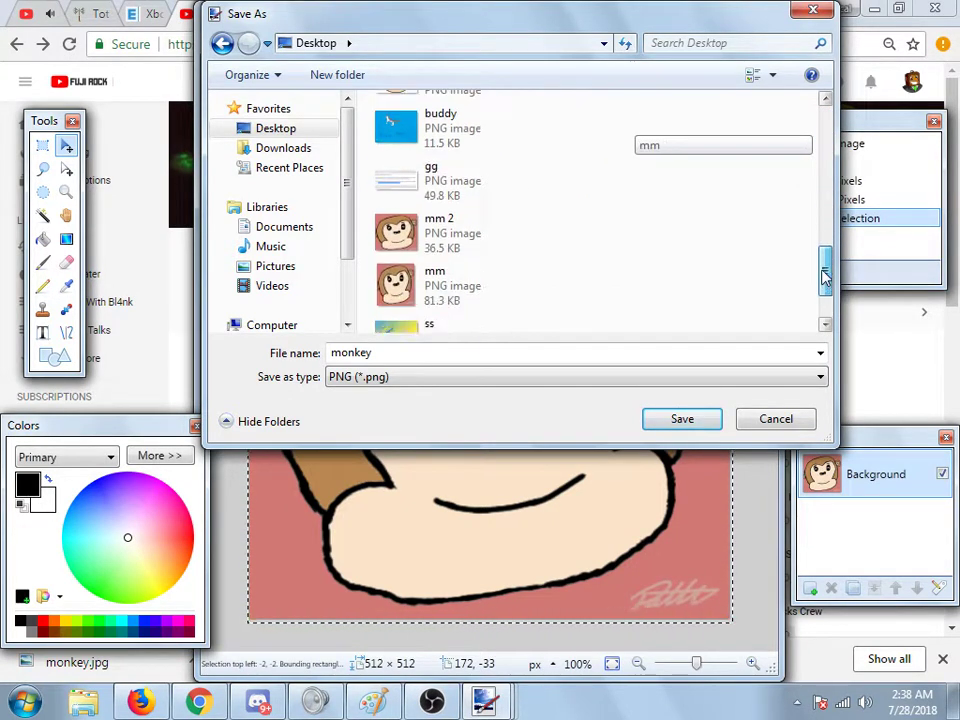
pyautogui.click(501, 223)
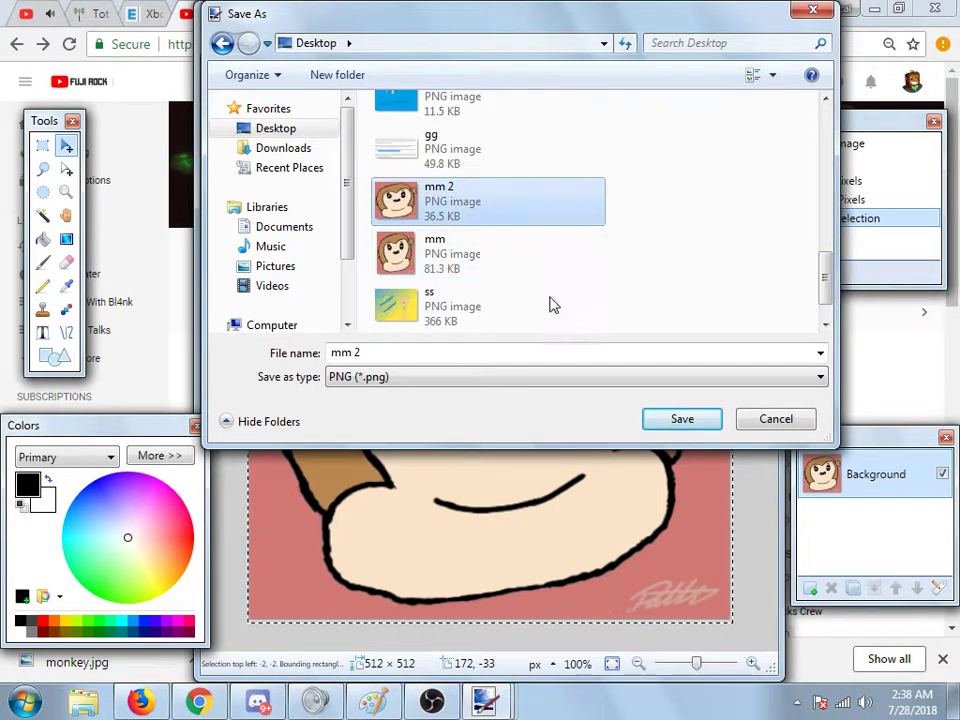
pyautogui.click(653, 421)
pyautogui.click(526, 351)
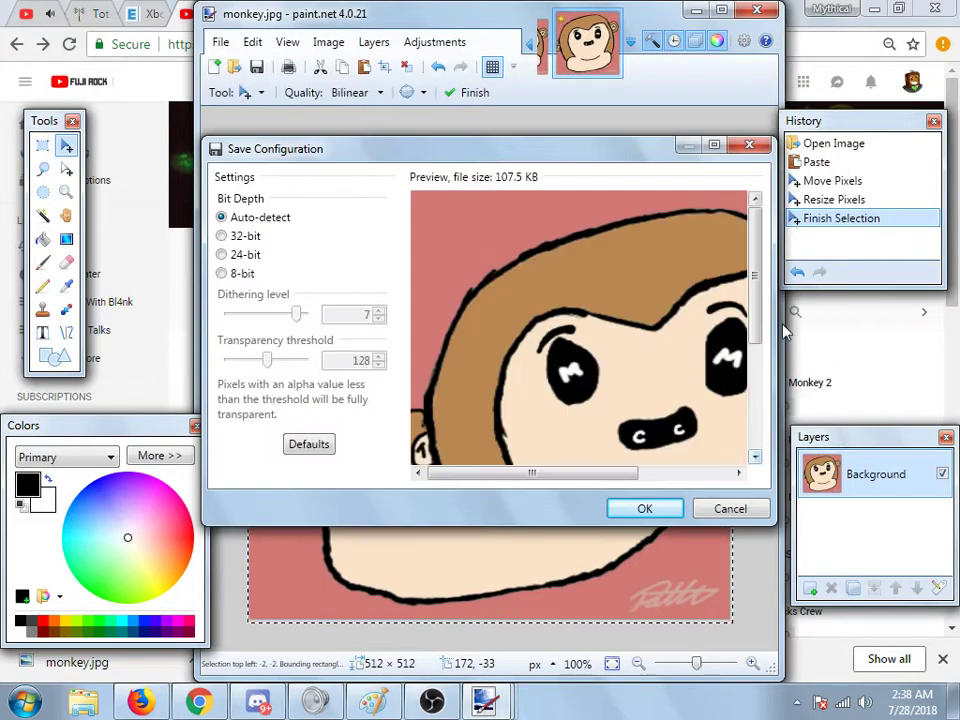
pyautogui.click(645, 508)
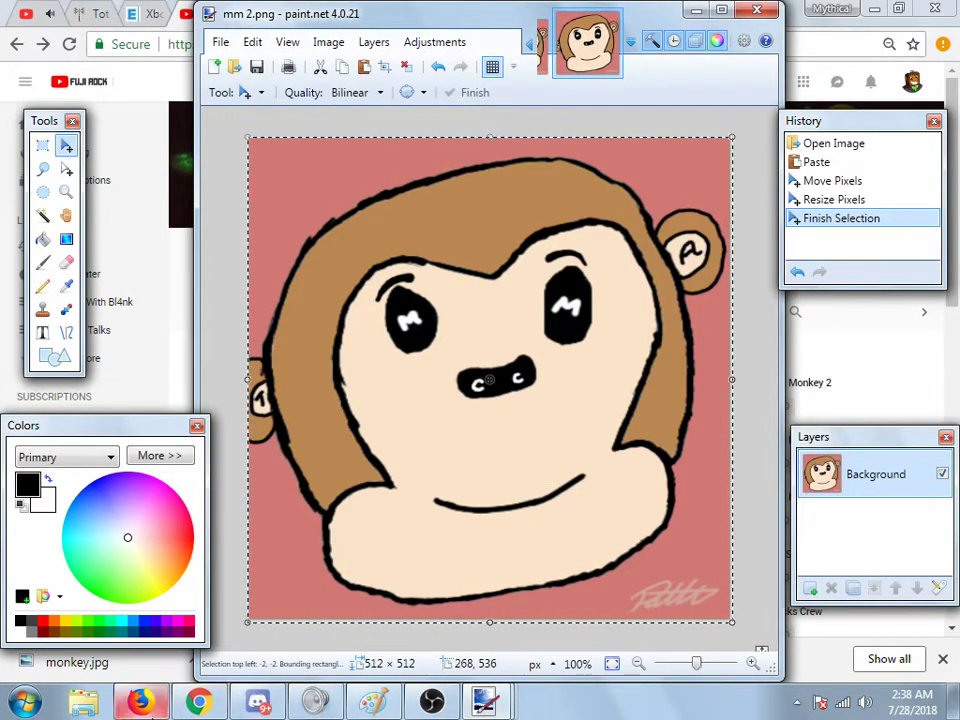
# Step: Switch to Firefox, leave the old photo's crop view, and upload the new mm 2 from the Desktop as the Google About me profile photo
pyautogui.click(120, 710)
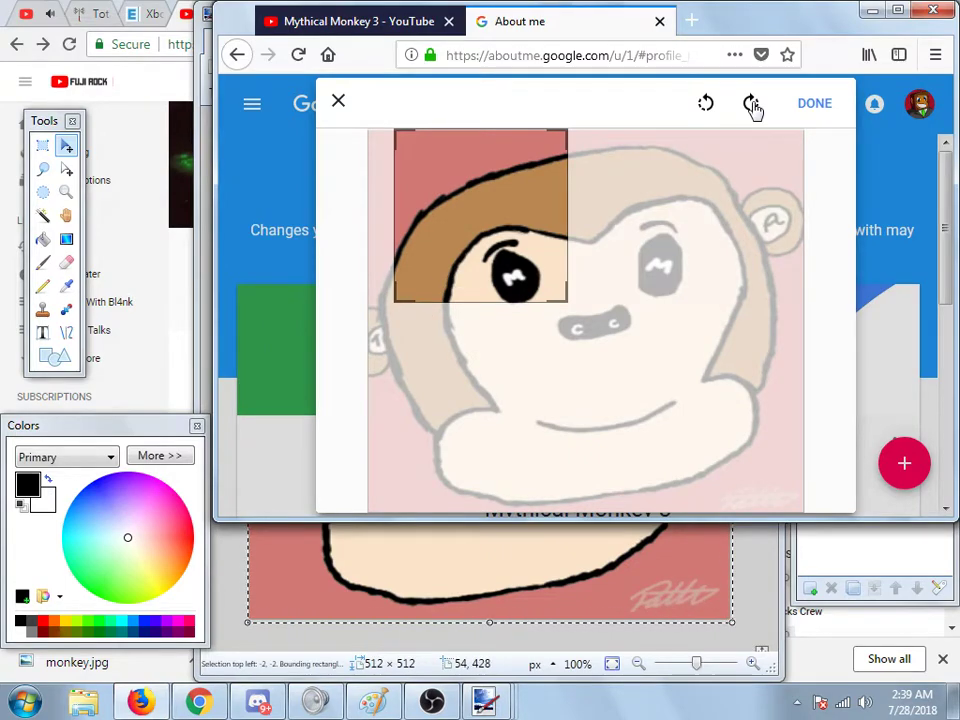
pyautogui.click(814, 103)
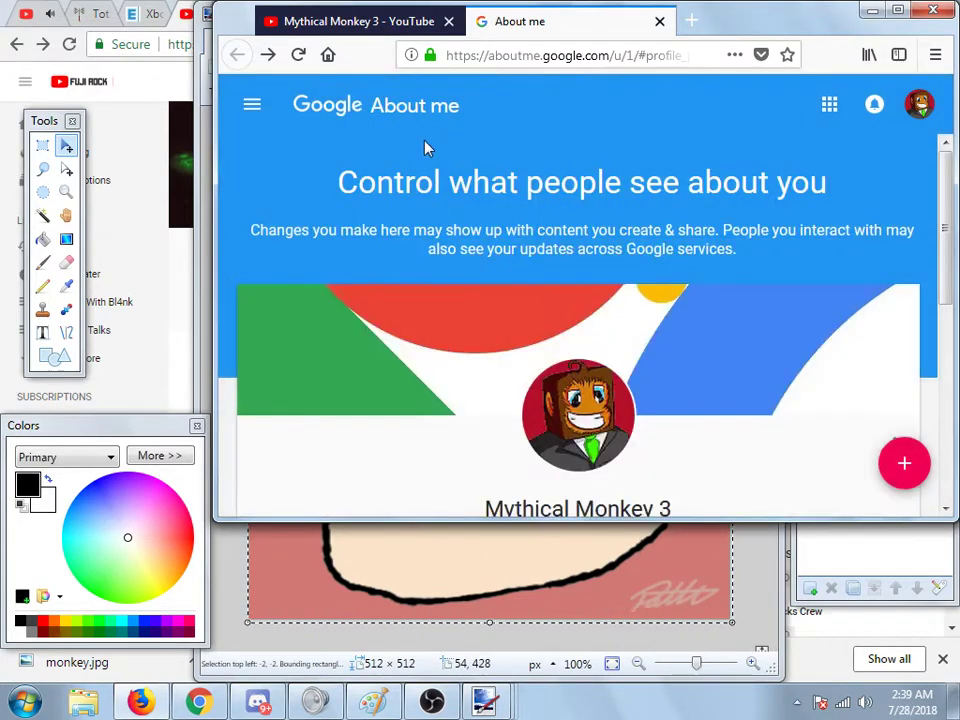
pyautogui.click(575, 410)
pyautogui.click(448, 204)
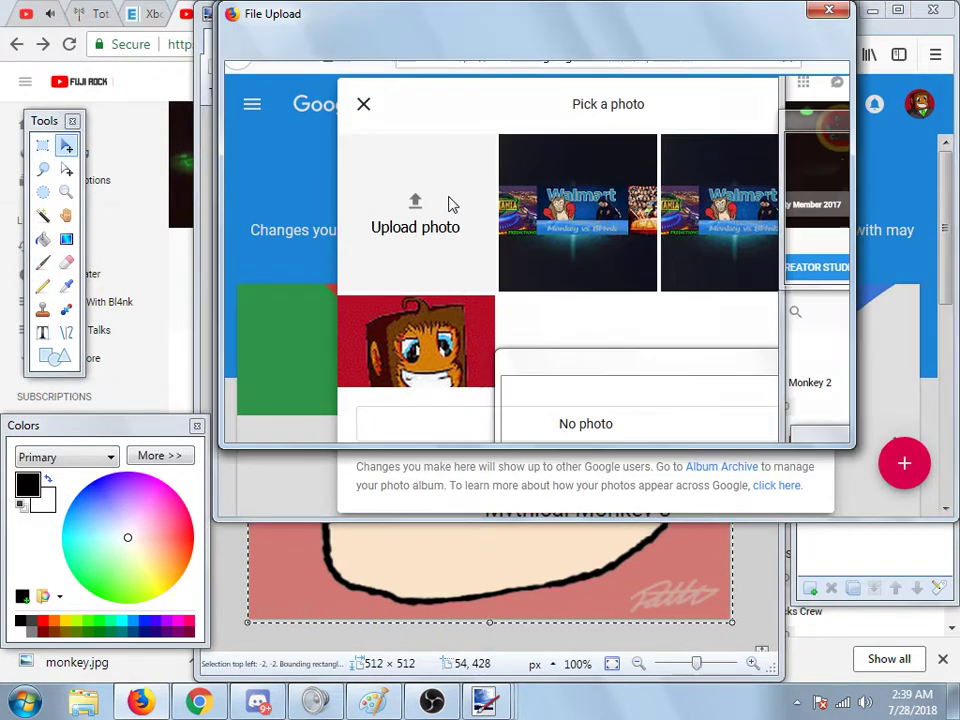
pyautogui.moveTo(845, 140); pyautogui.dragTo(812, 321)
pyautogui.click(521, 204)
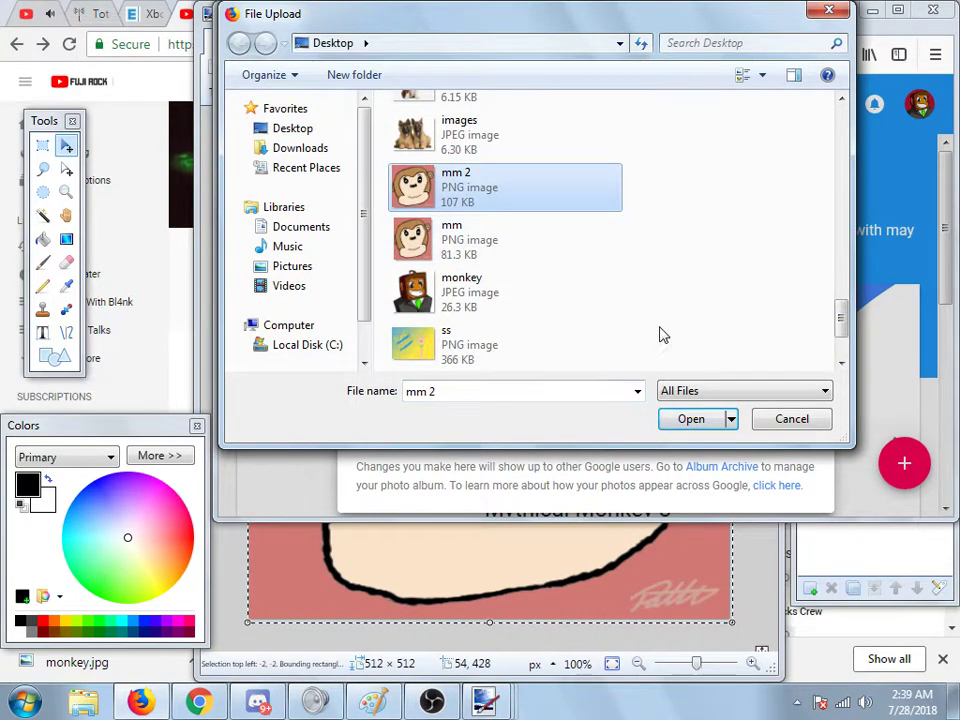
pyautogui.click(690, 418)
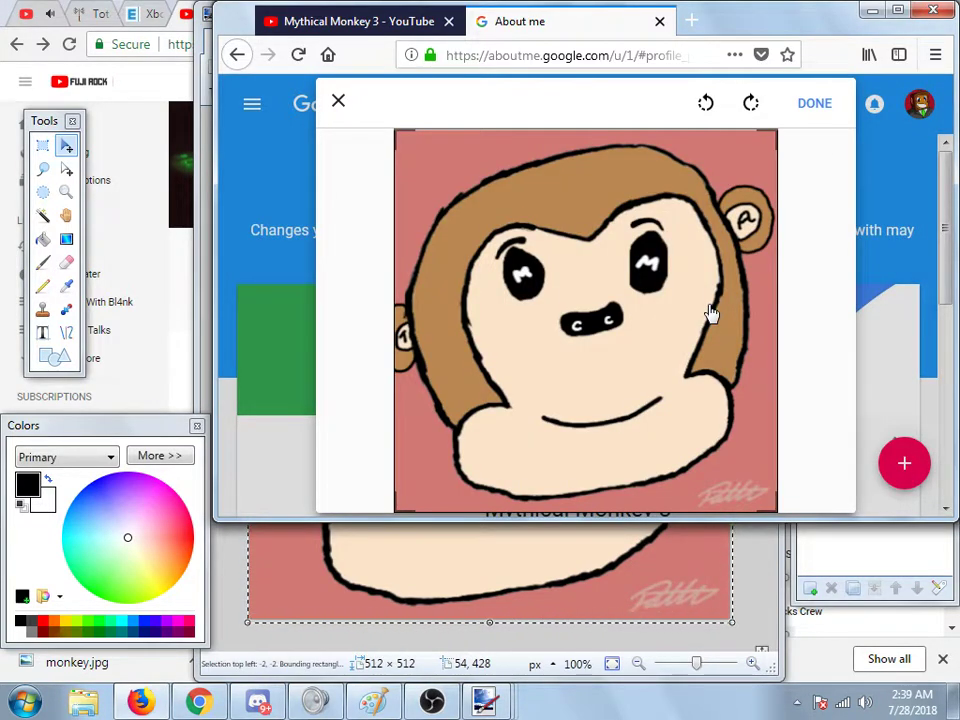
# Step: Accept the uploaded monkey picture as the profile photo, and switch to the mm 2.png image in paint.net
pyautogui.click(803, 104)
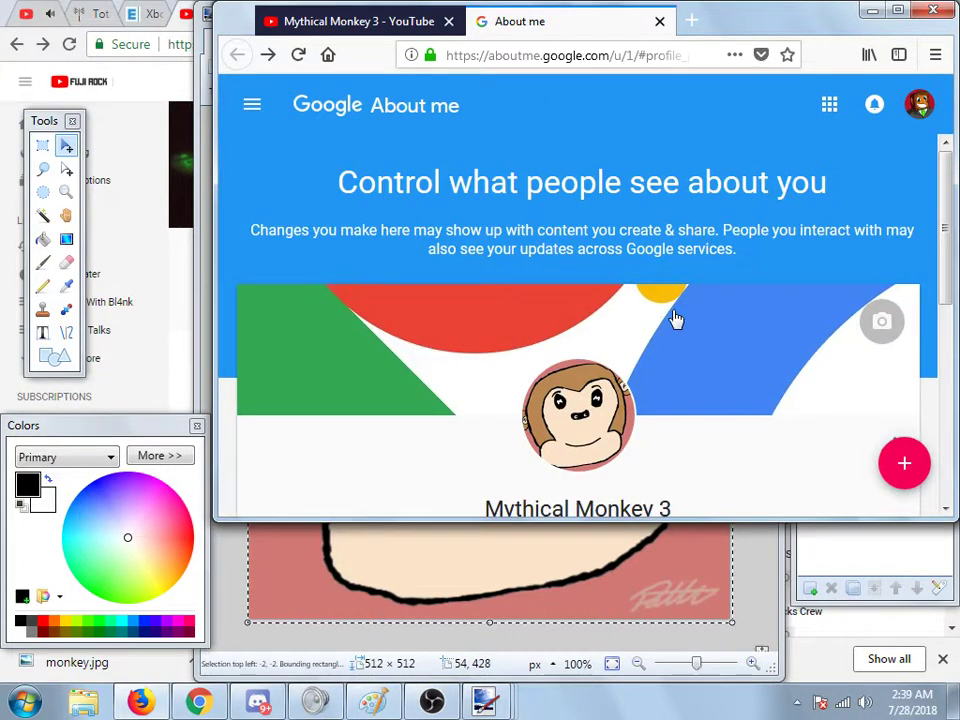
pyautogui.moveTo(482, 703)
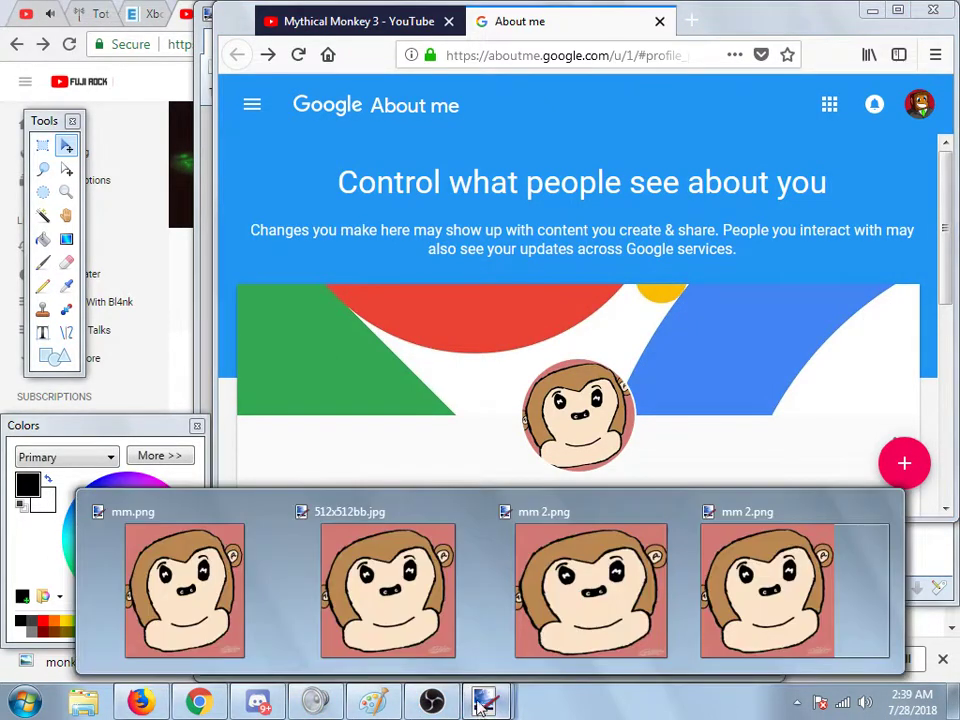
pyautogui.click(714, 594)
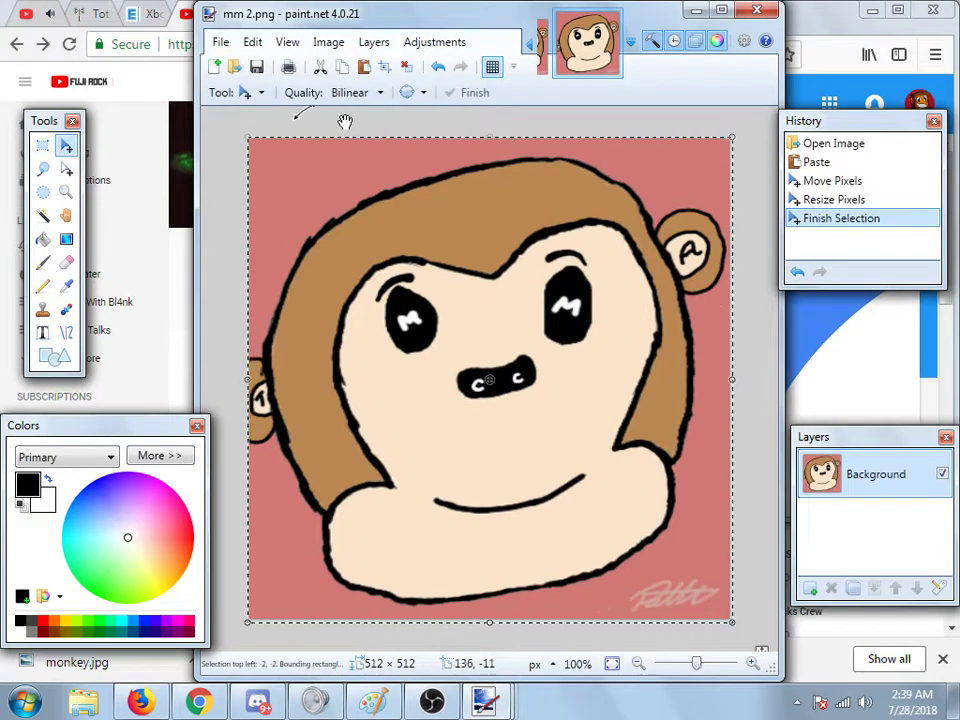
# Step: Shrink the selected monkey drawing and move it near the canvas centre, with its top-left corner at about 74, 68
pyautogui.moveTo(249, 146); pyautogui.dragTo(300, 177)
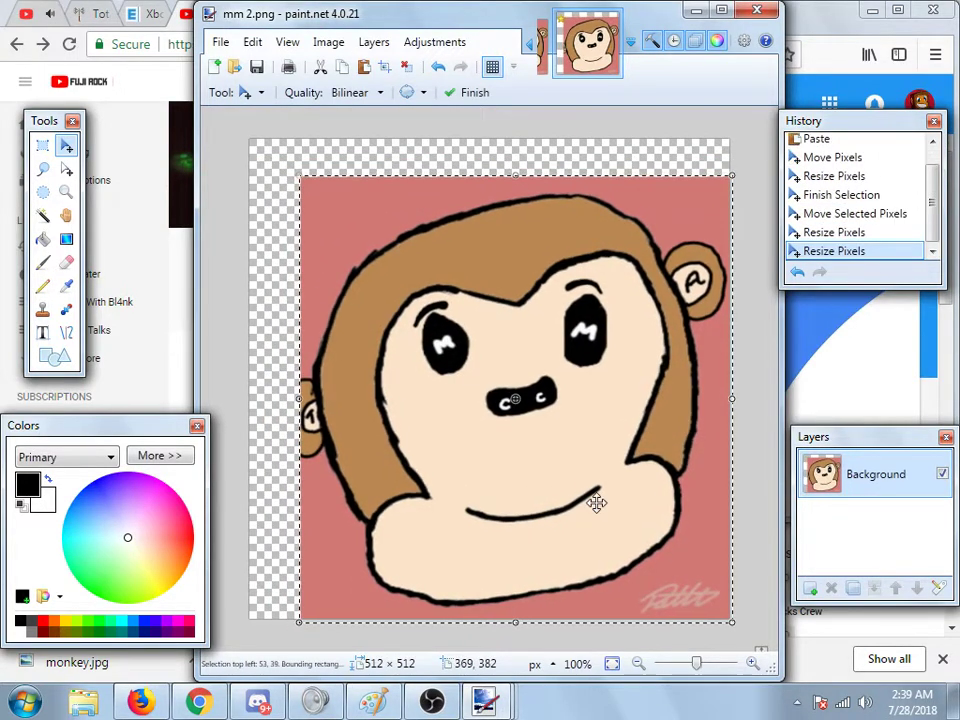
pyautogui.moveTo(736, 620); pyautogui.dragTo(638, 520)
pyautogui.moveTo(540, 420); pyautogui.dragTo(555, 447)
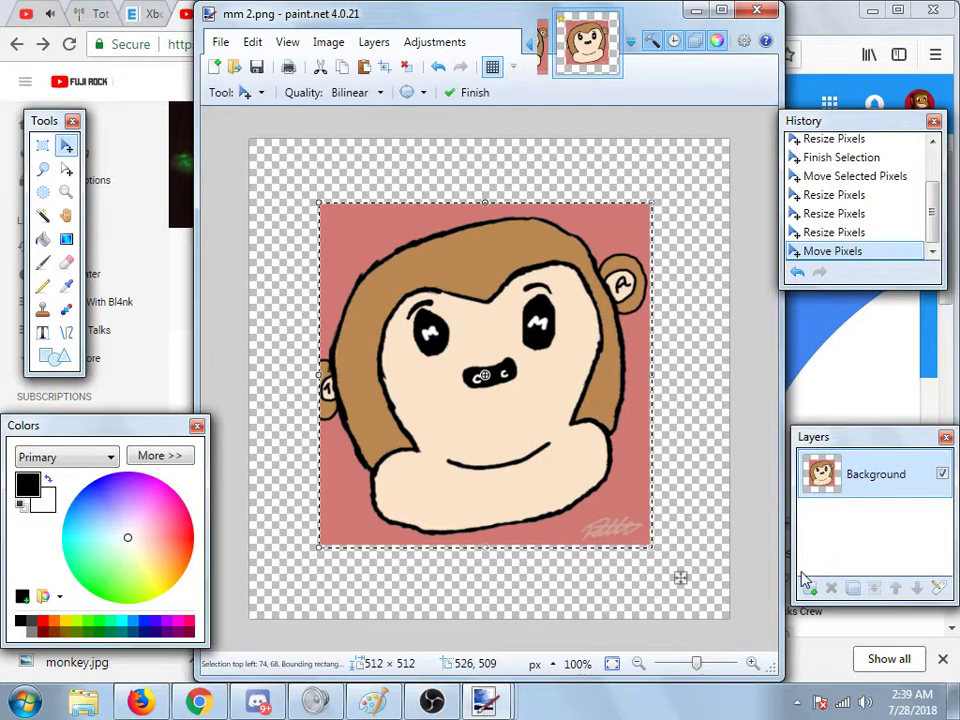
# Step: Sample the drawing's pink background colour and try to fill the transparent border around the drawing with it
pyautogui.click(66, 285)
pyautogui.click(398, 228)
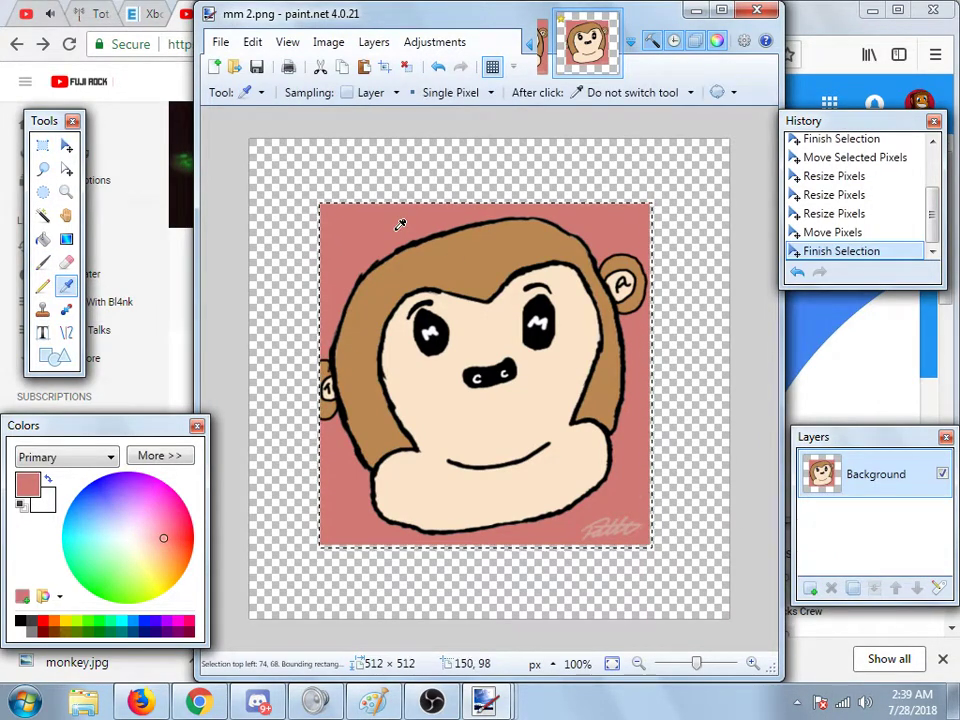
pyautogui.click(42, 238)
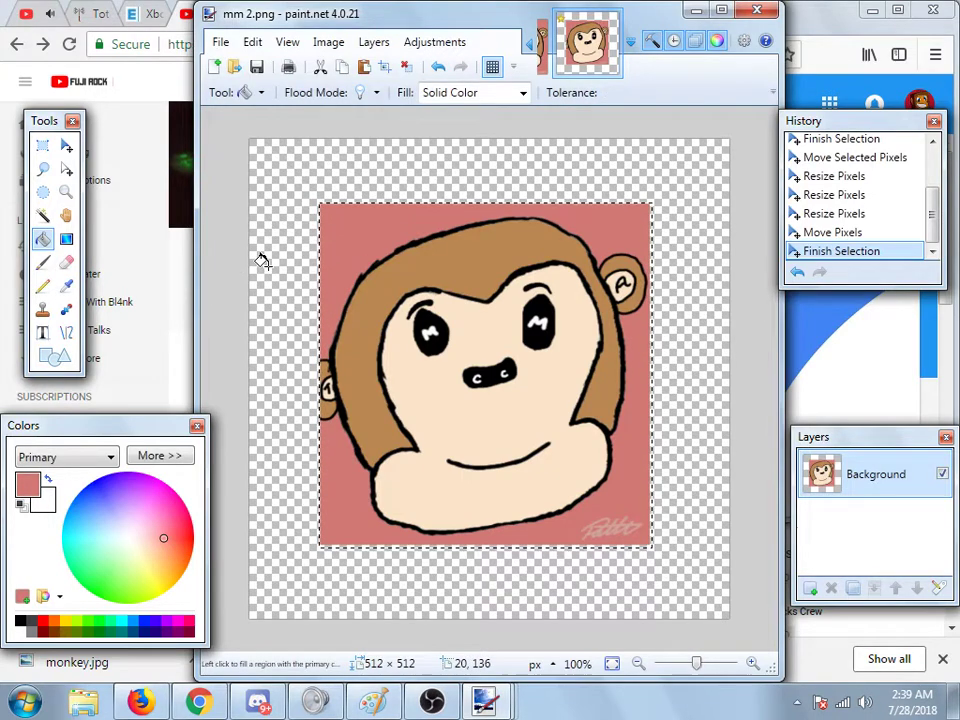
pyautogui.click(264, 263)
pyautogui.click(296, 258)
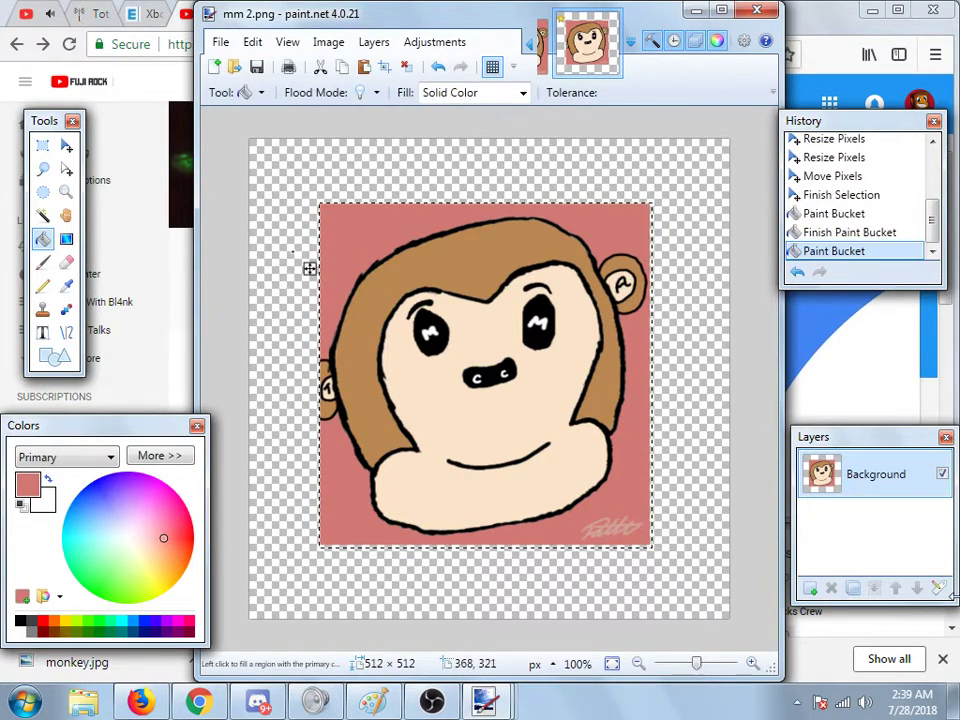
# Step: Add a new layer, try filling it with the sampled pink, and clear the selection around the drawing
pyautogui.click(810, 588)
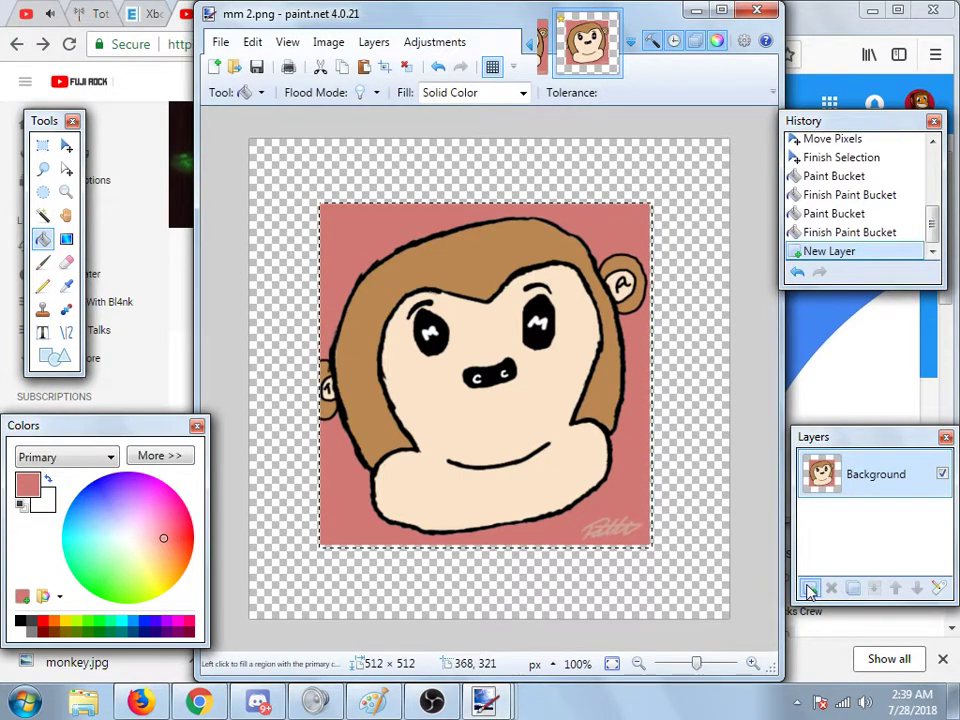
pyautogui.click(668, 474)
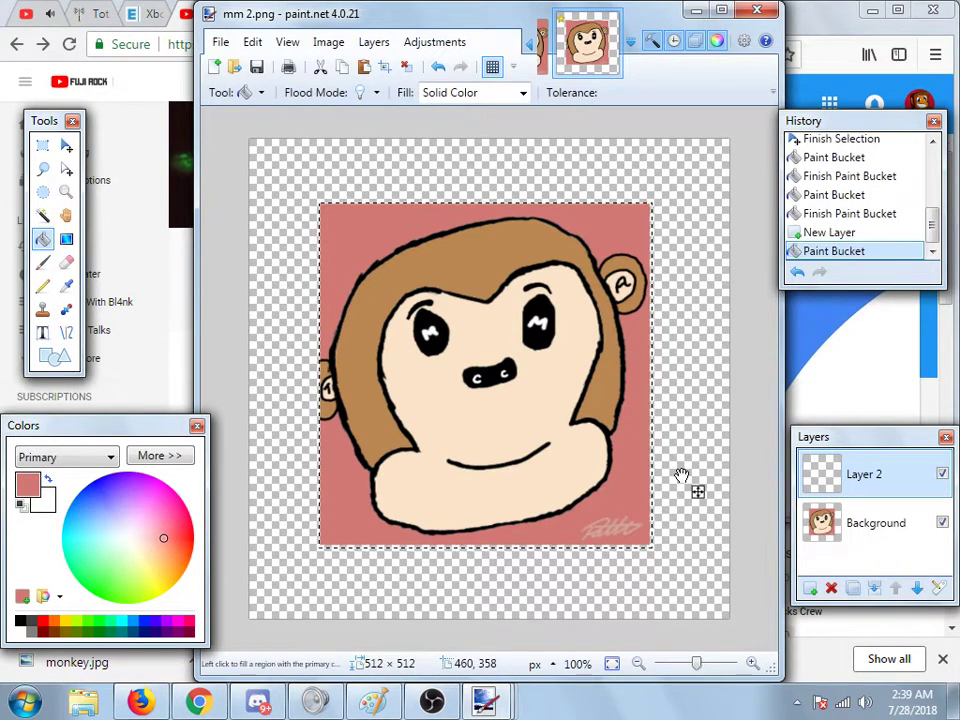
pyautogui.click(44, 146)
pyautogui.click(214, 152)
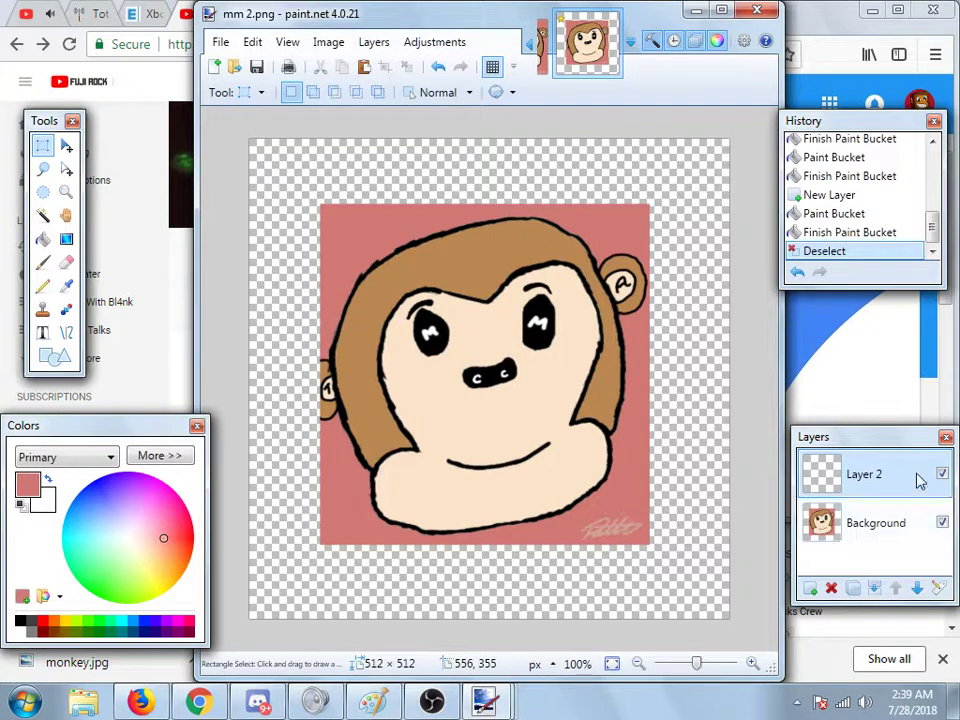
# Step: Move the new layer beneath the Background layer and fill it entirely with the sampled pink
pyautogui.moveTo(920, 481); pyautogui.dragTo(911, 540)
pyautogui.click(43, 238)
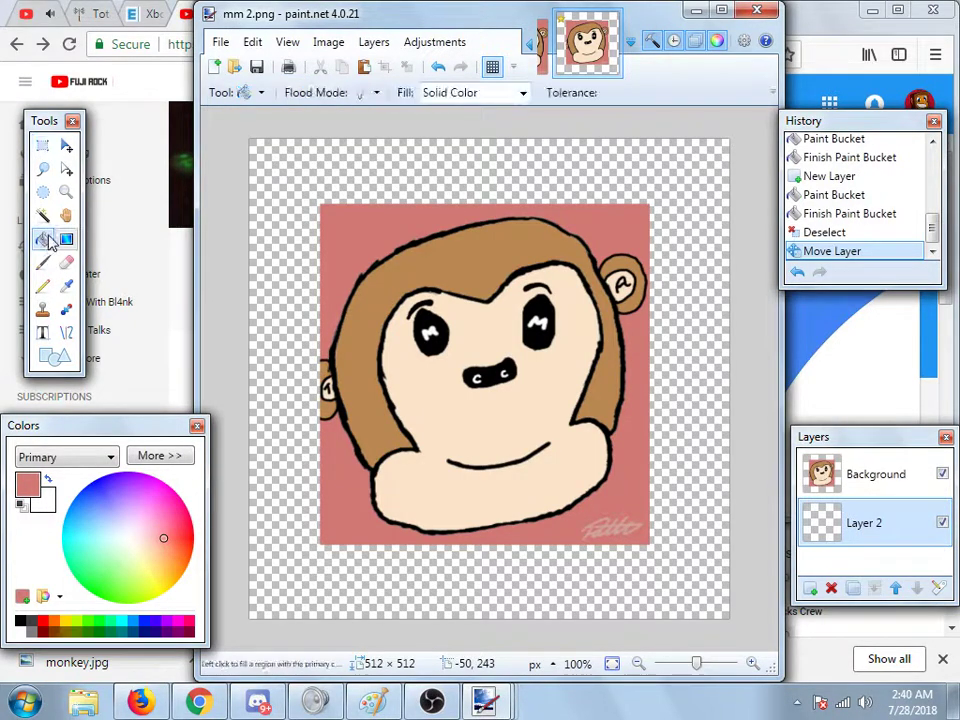
pyautogui.click(253, 238)
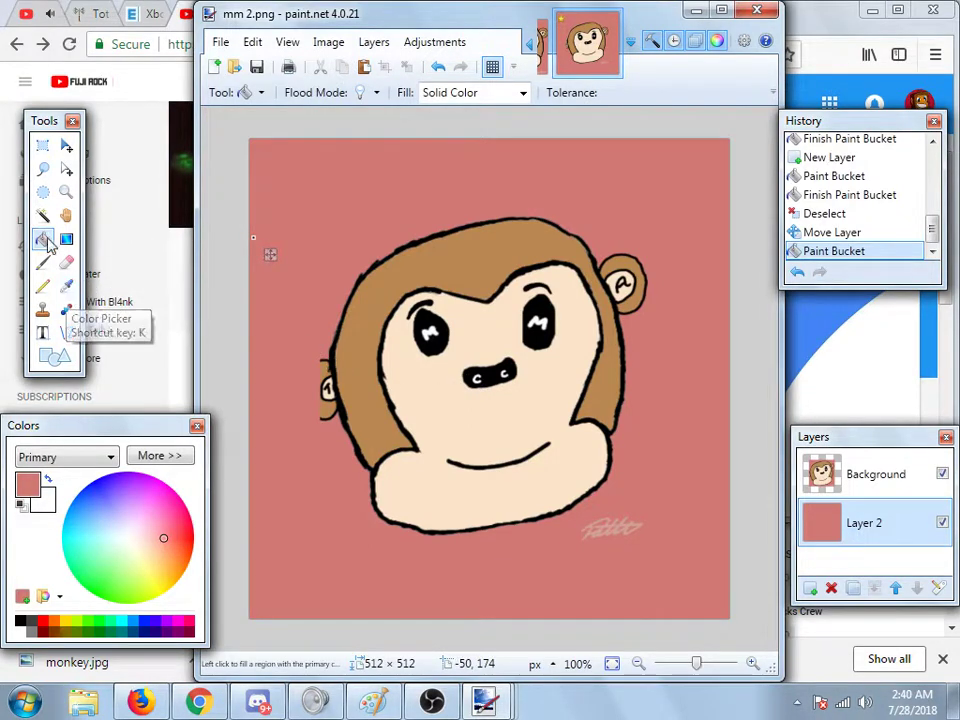
# Step: Set up the Pencil with black as the primary colour for drawing at the monkey's cut-off ear
pyautogui.click(66, 191)
pyautogui.click(325, 370)
pyautogui.click(327, 372)
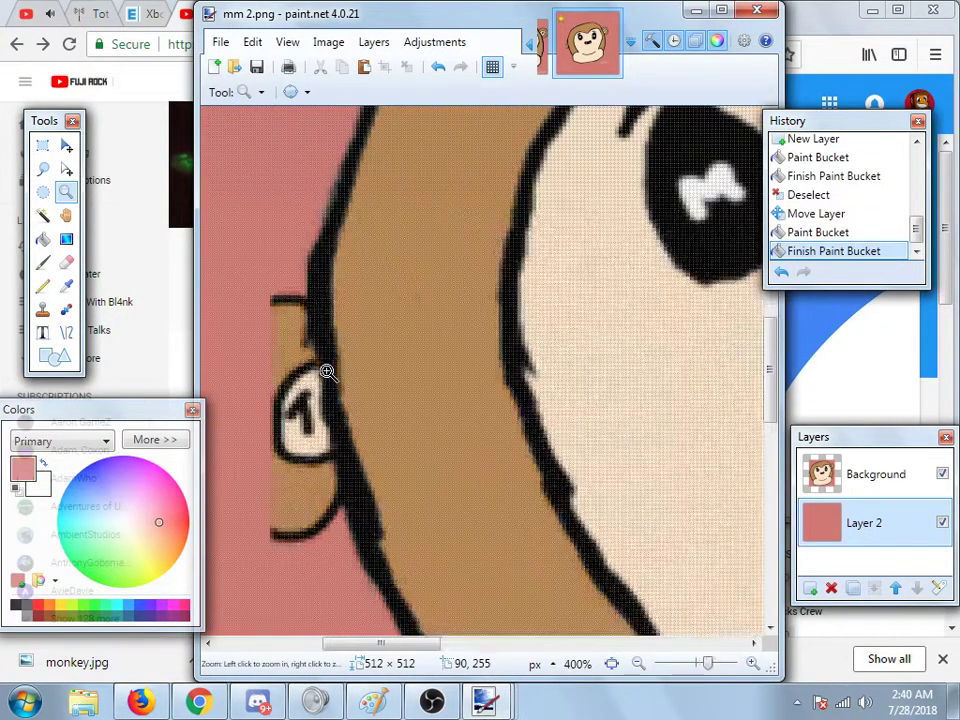
pyautogui.click(42, 285)
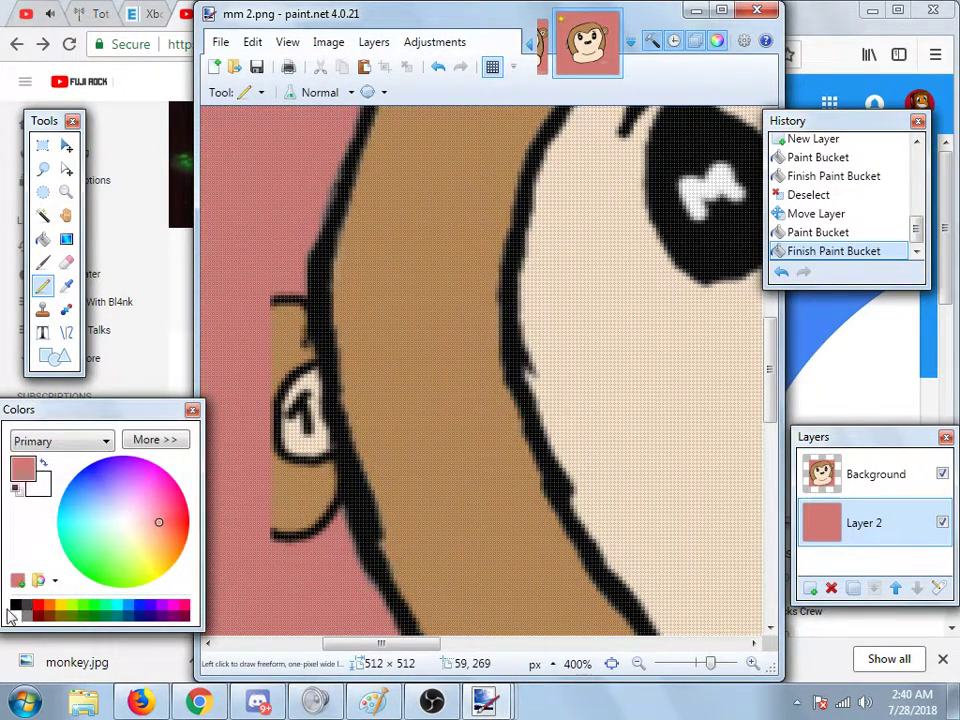
pyautogui.click(14, 606)
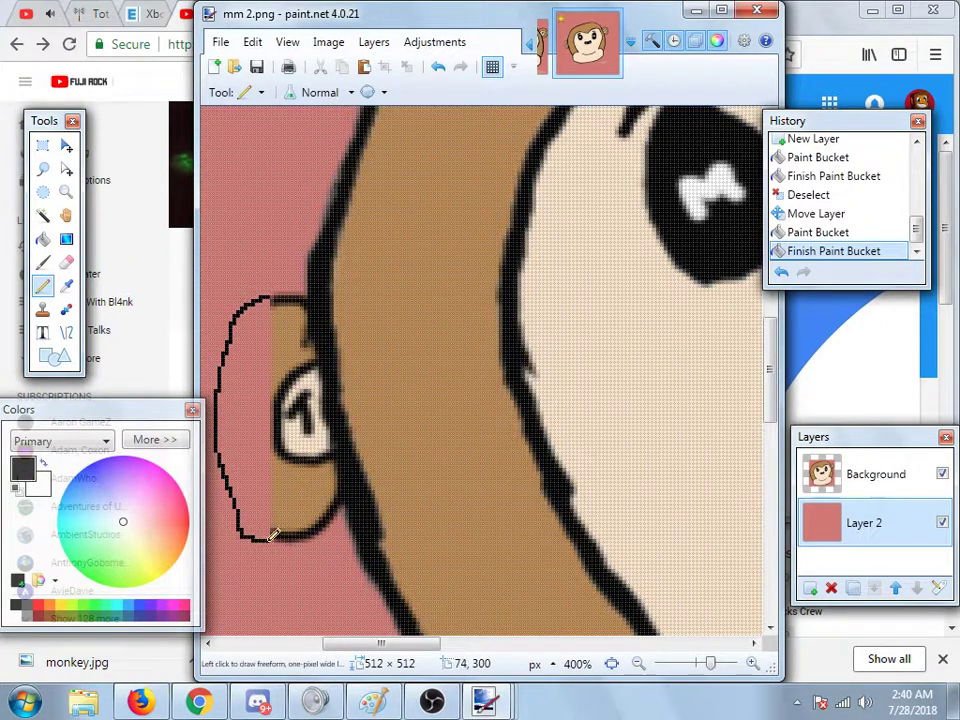
# Step: Outline the missing outer part of the cut-off ear with two parallel black pencil lines on the pink layer
pyautogui.moveTo(272, 536); pyautogui.dragTo(280, 532)
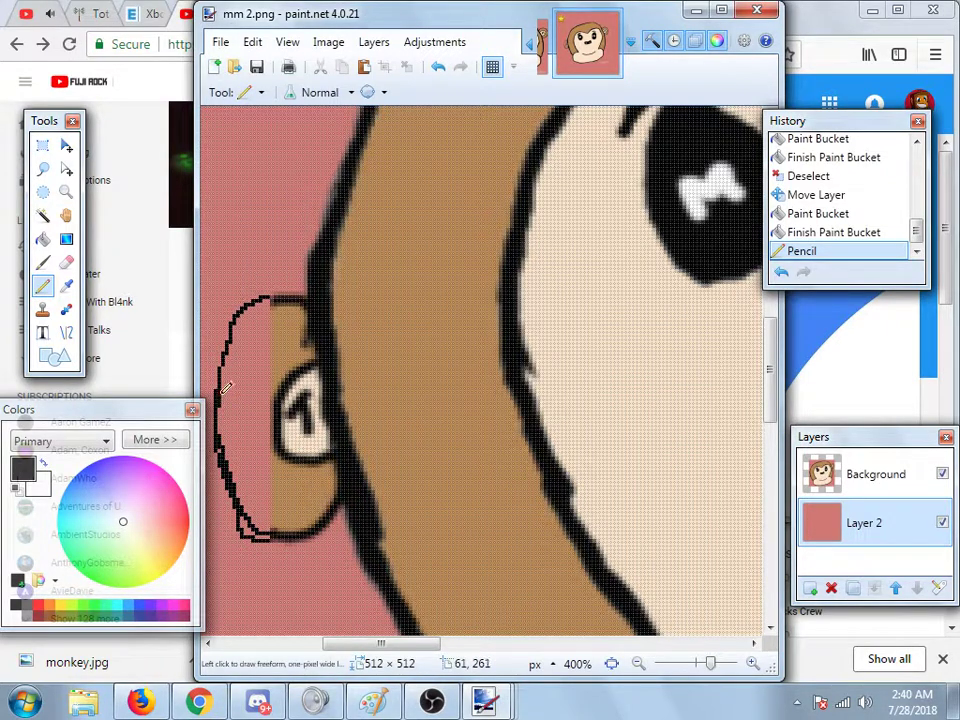
pyautogui.moveTo(226, 388)
pyautogui.mouseDown()
pyautogui.moveTo(226, 354)
pyautogui.moveTo(260, 300)
pyautogui.mouseUp()
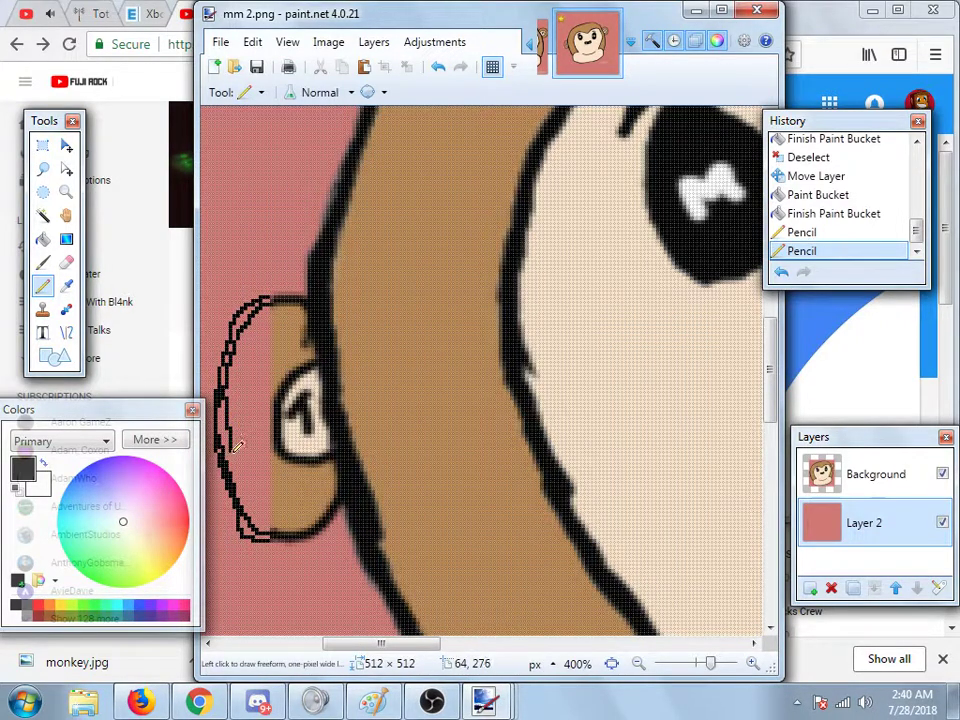
pyautogui.click(241, 487)
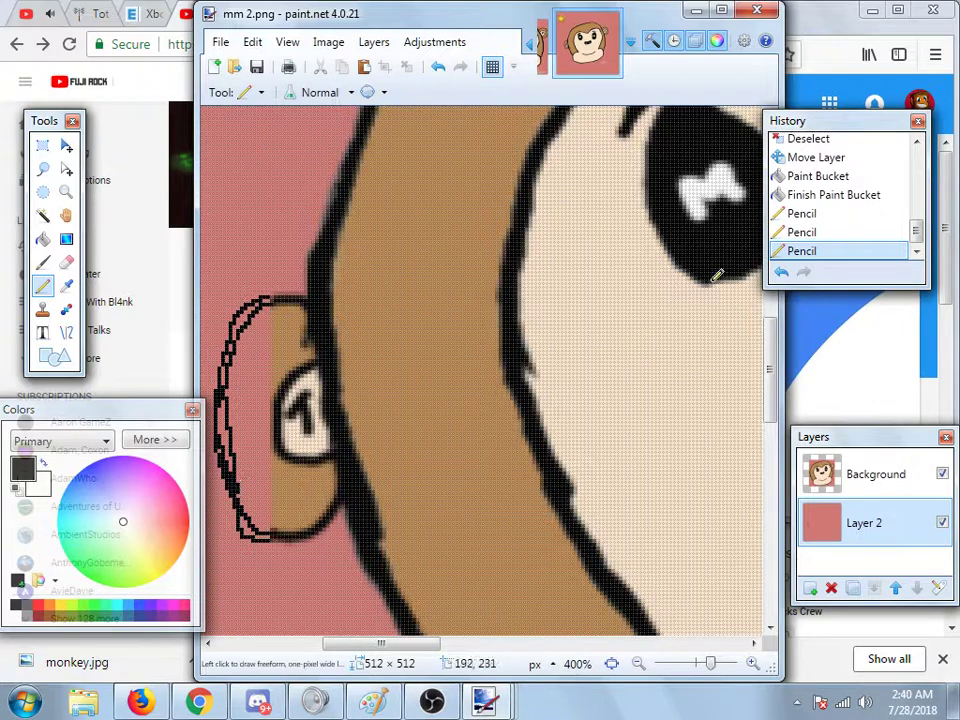
pyautogui.click(782, 274)
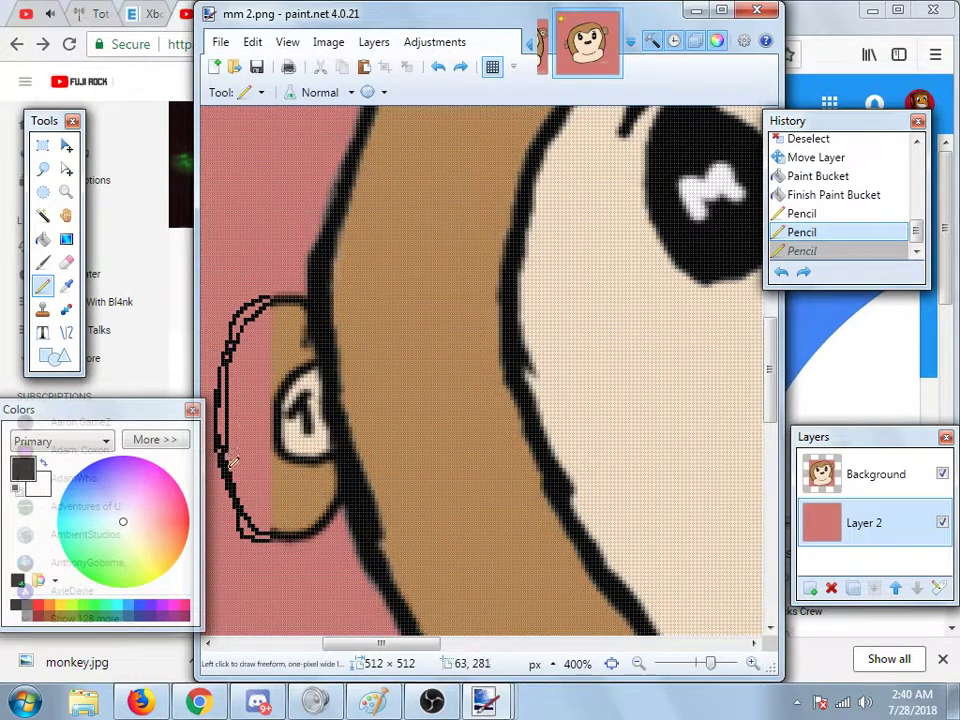
pyautogui.hotkey('ctrl', 'y')
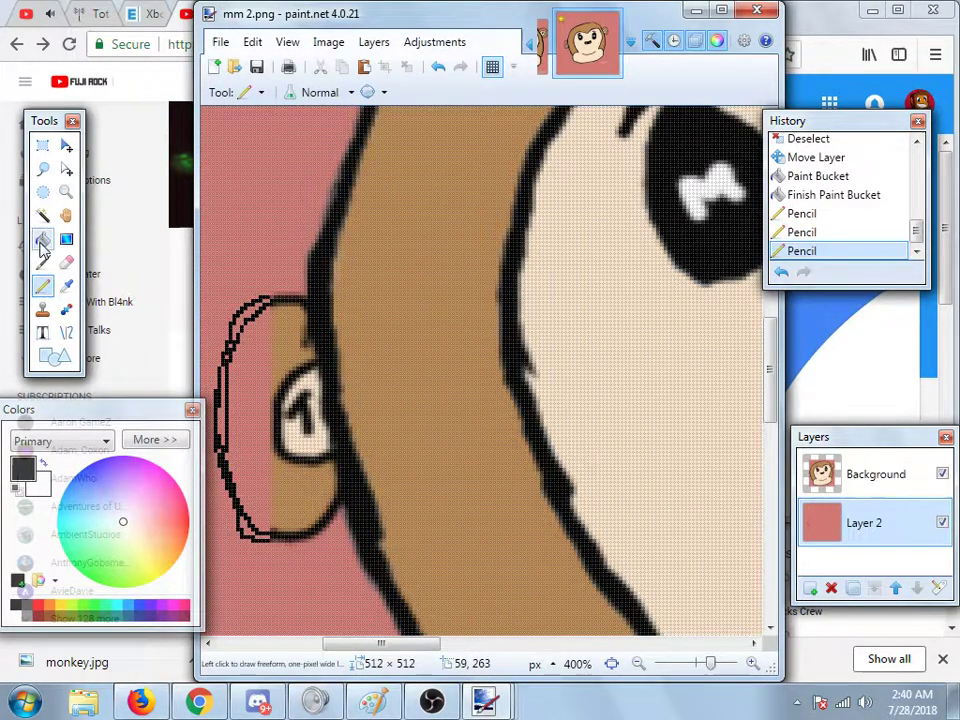
# Step: Fill the gaps between the ear's two outline strokes with black using the Paint Bucket
pyautogui.click(42, 240)
pyautogui.click(212, 443)
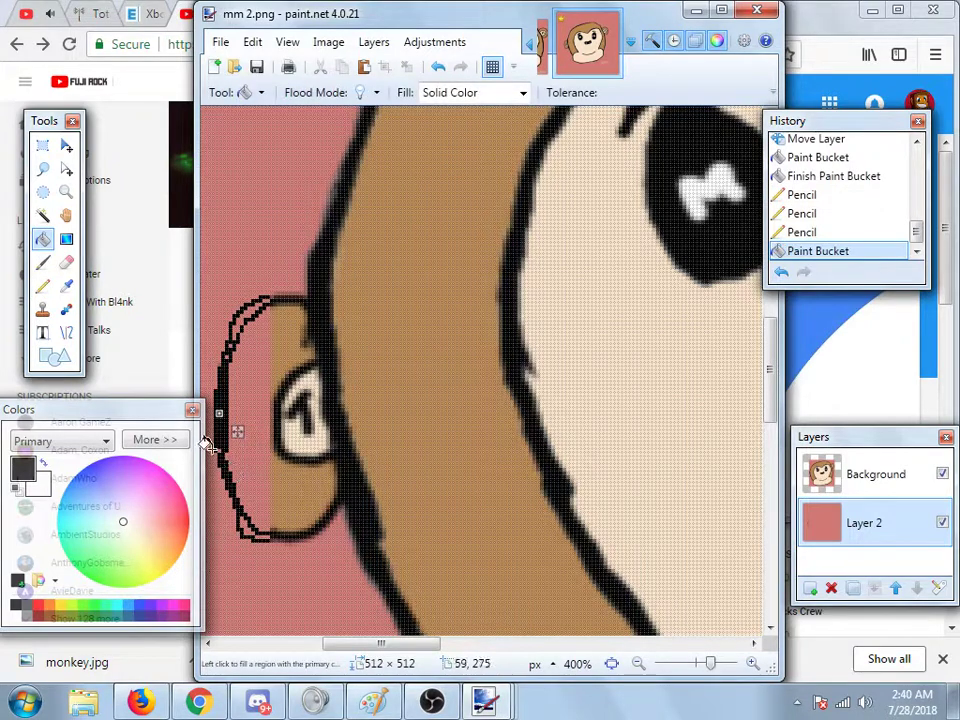
pyautogui.click(219, 397)
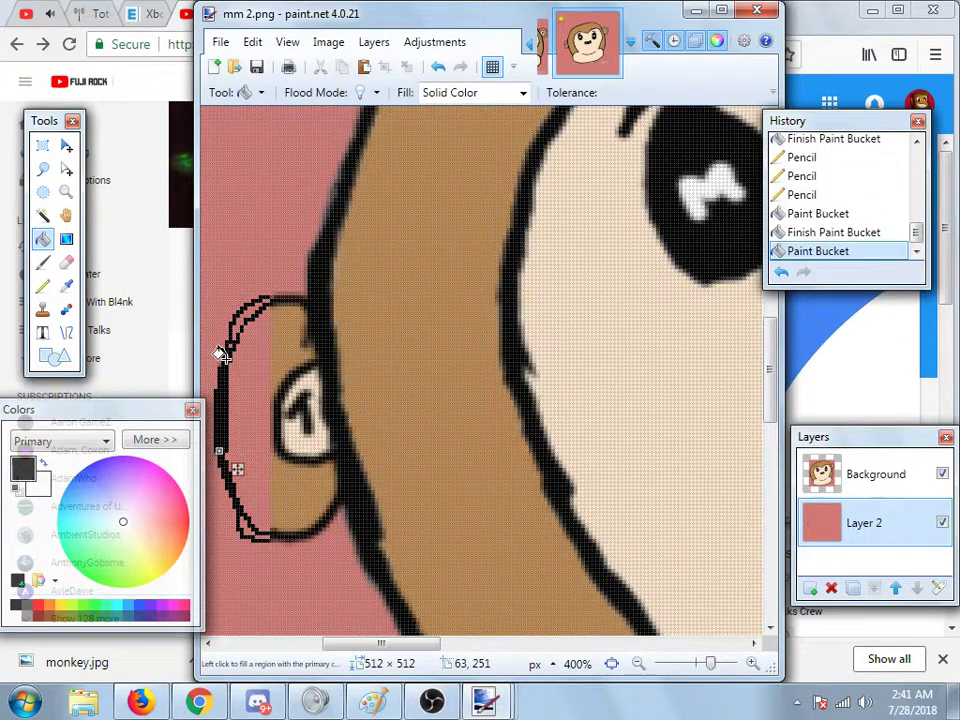
pyautogui.click(243, 309)
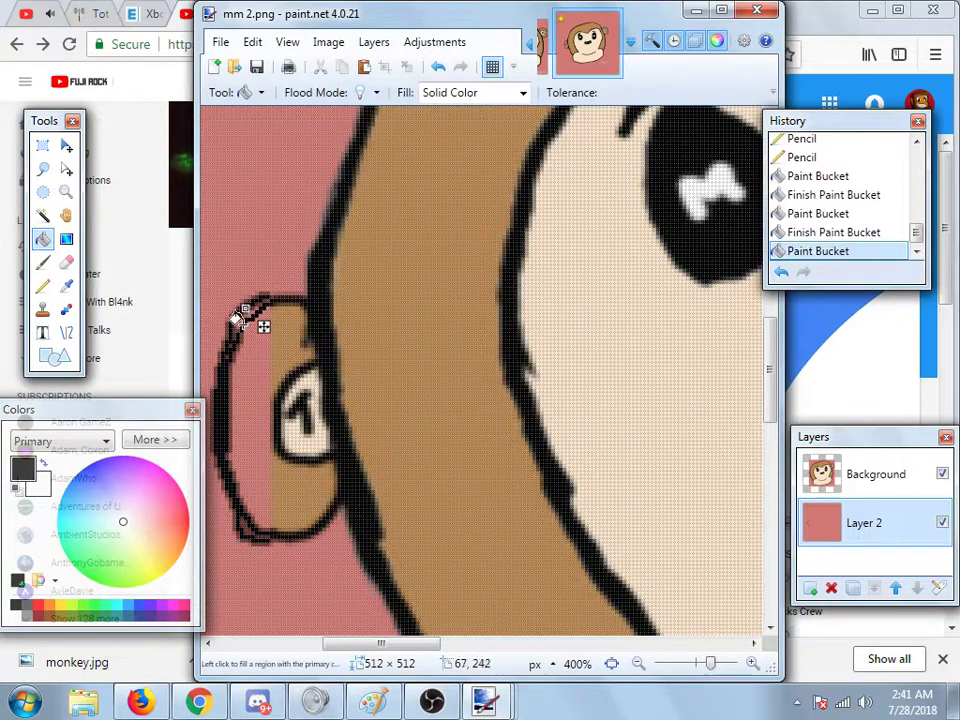
pyautogui.click(783, 271)
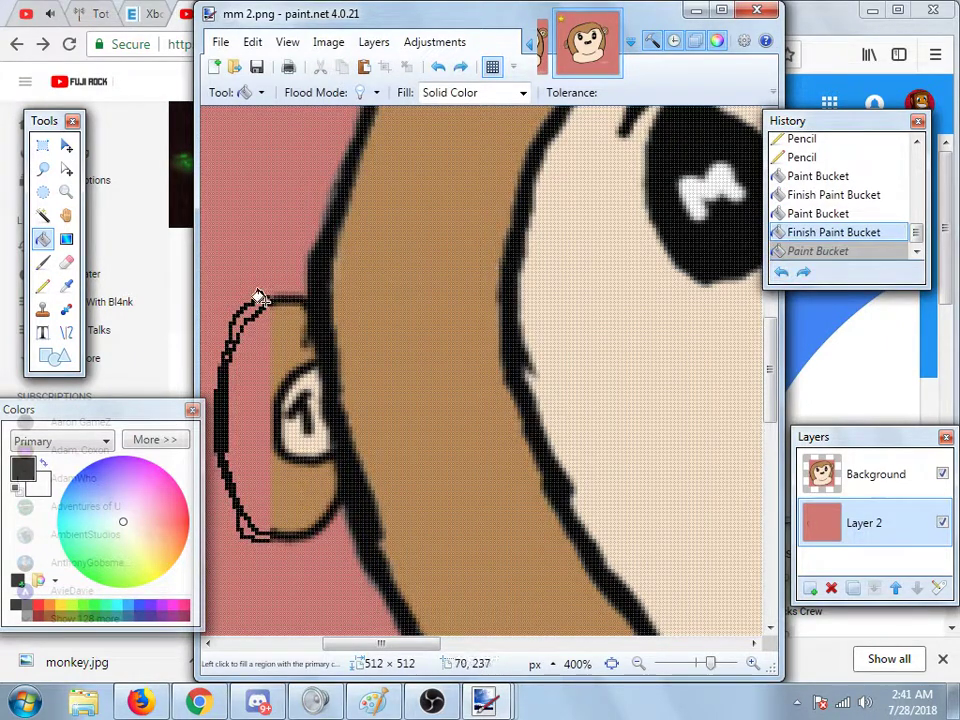
pyautogui.click(254, 306)
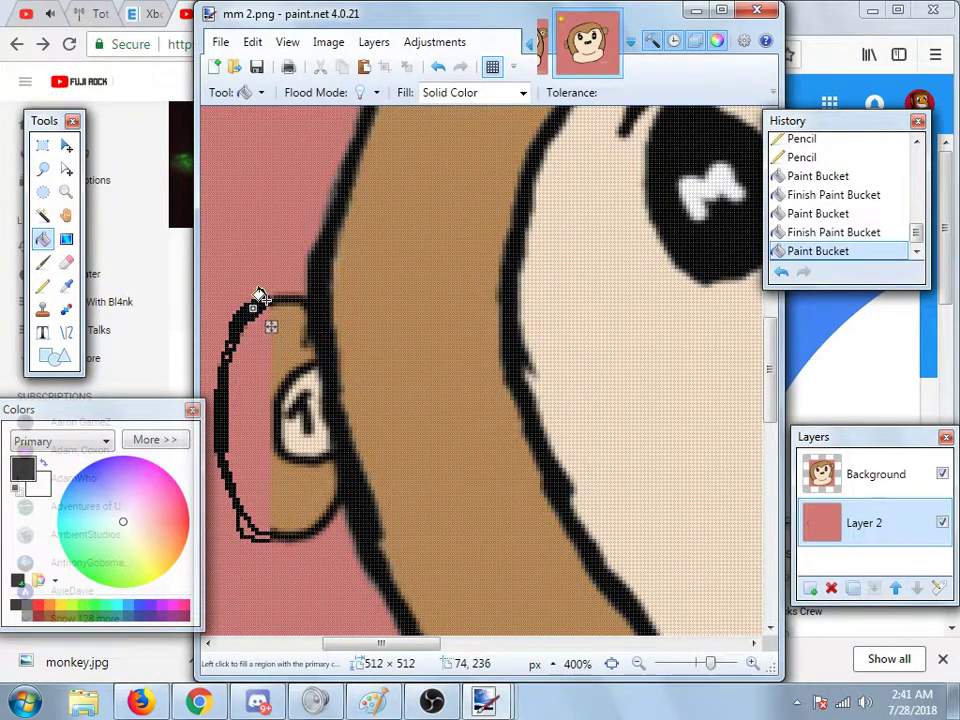
pyautogui.click(267, 301)
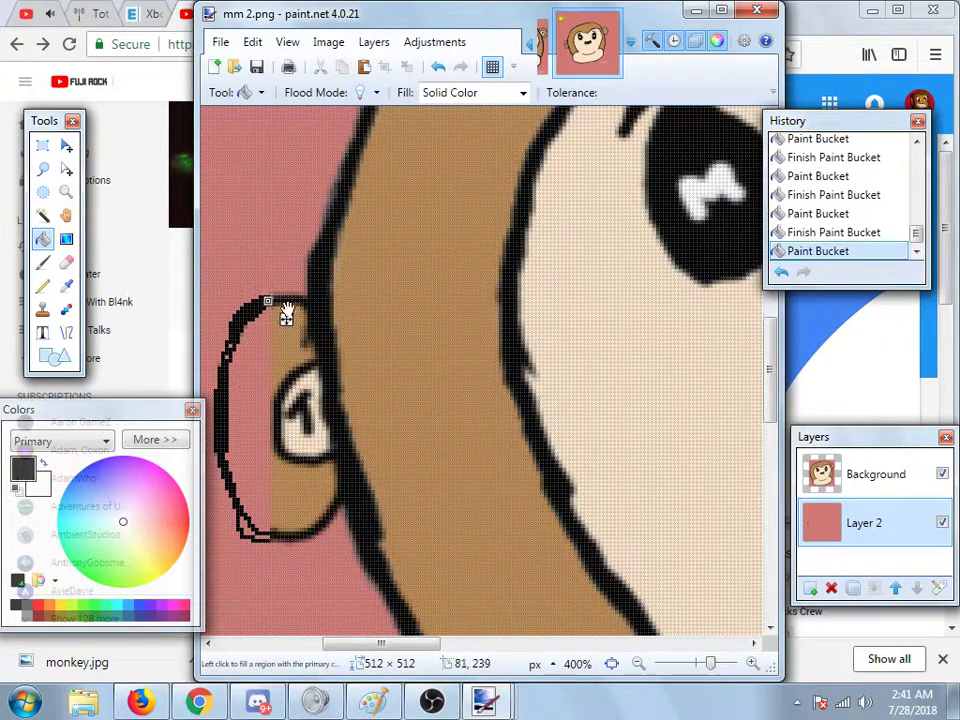
pyautogui.click(229, 344)
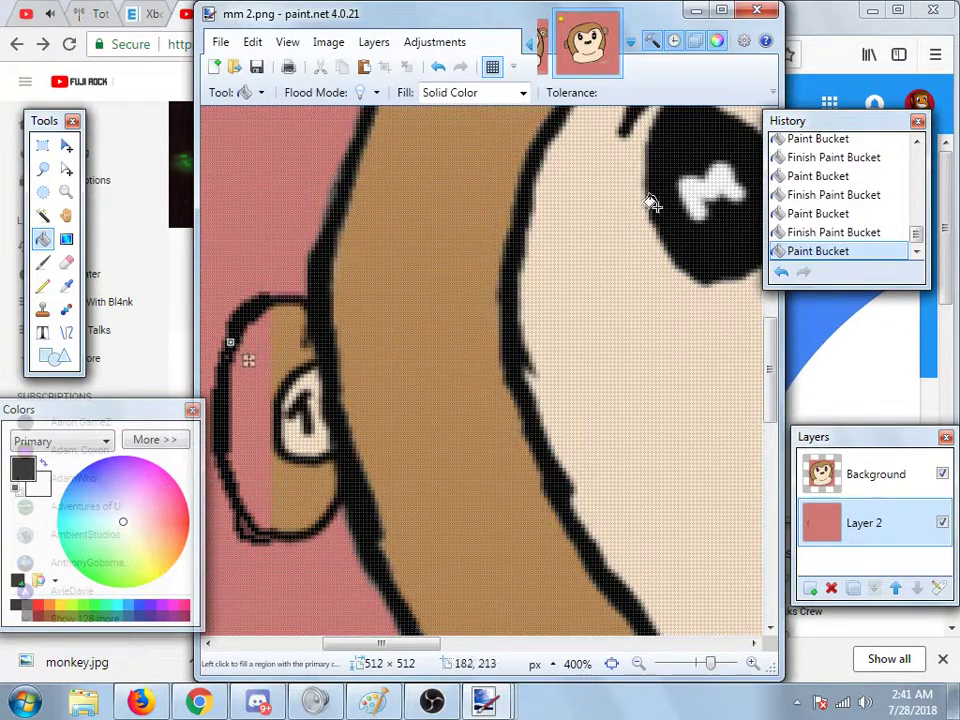
# Step: Step back through the history to the finished pink layer fill, removing the ear's pencil lines and black fills
pyautogui.click(846, 177)
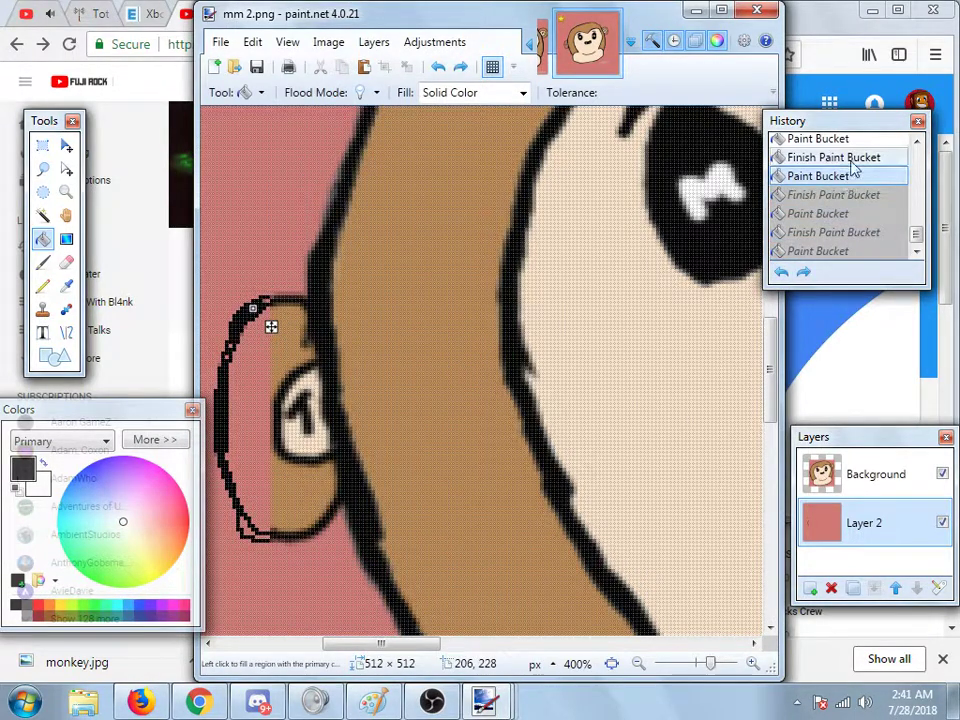
pyautogui.click(850, 160)
pyautogui.scroll(3, 845, 190)
pyautogui.scroll(-3, 838, 229)
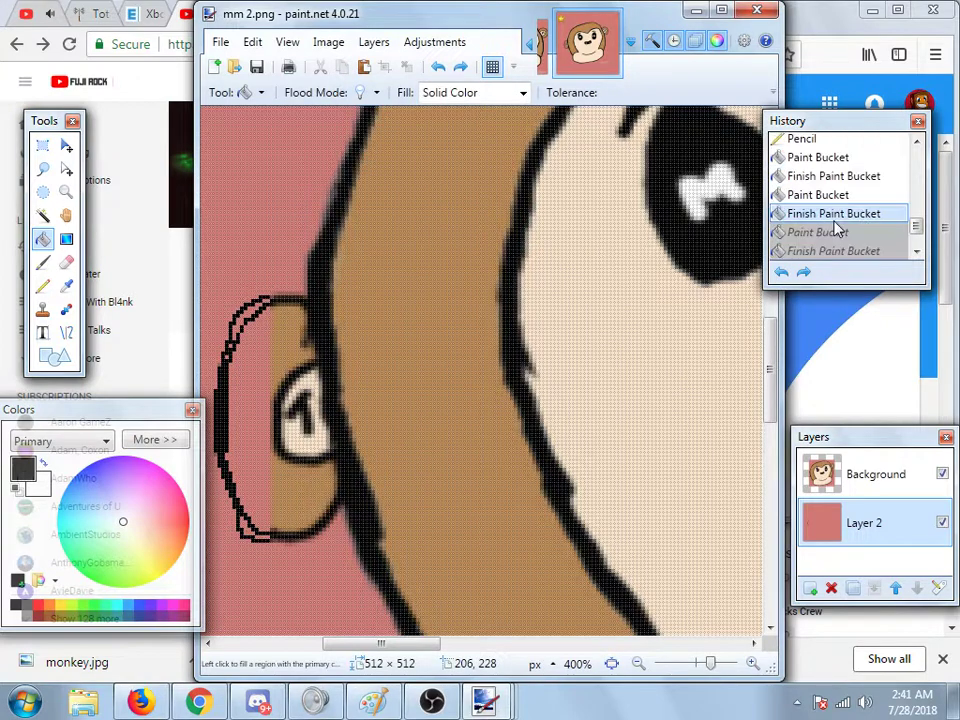
pyautogui.click(823, 158)
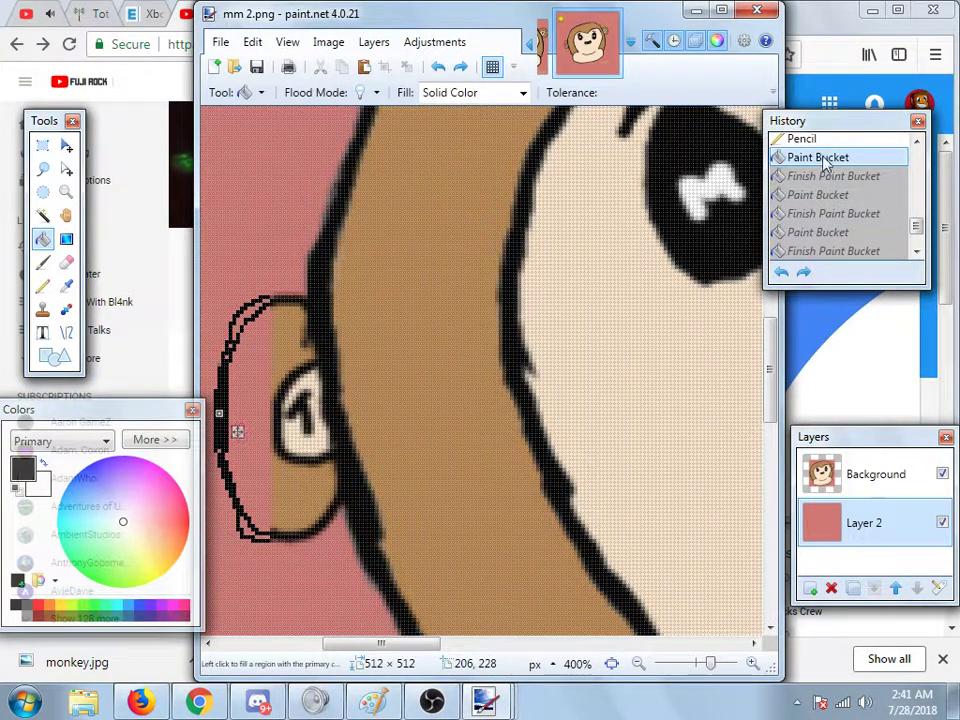
pyautogui.hotkey('ctrl', 'z')
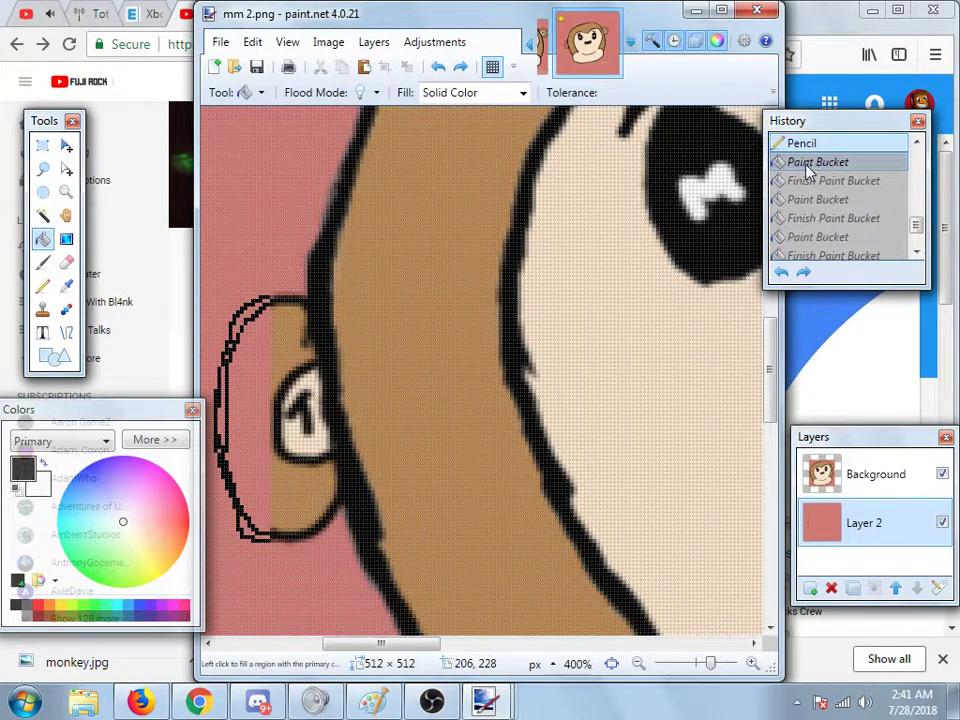
pyautogui.scroll(2, 816, 199)
pyautogui.click(806, 222)
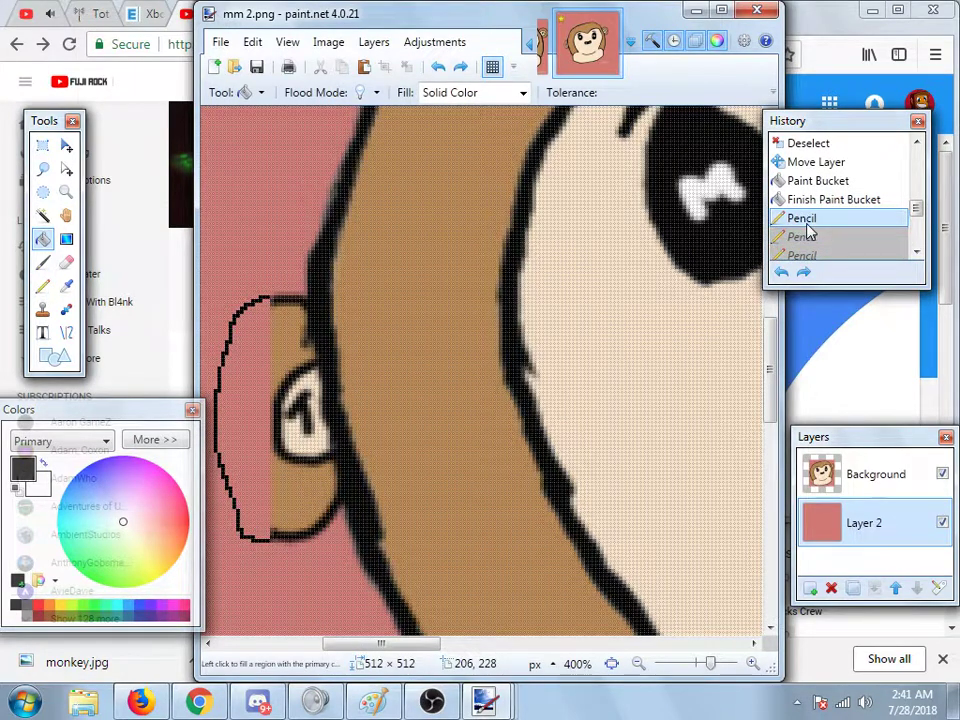
pyautogui.click(808, 199)
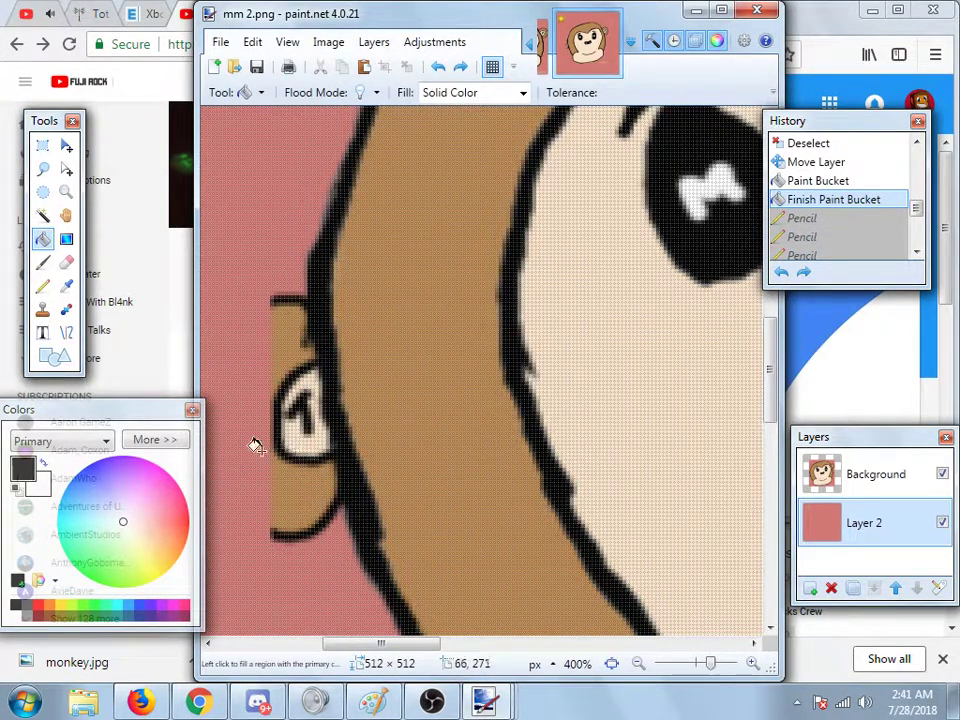
# Step: Switch to the Paintbrush for redrawing the outline of the cut-off ear
pyautogui.click(44, 284)
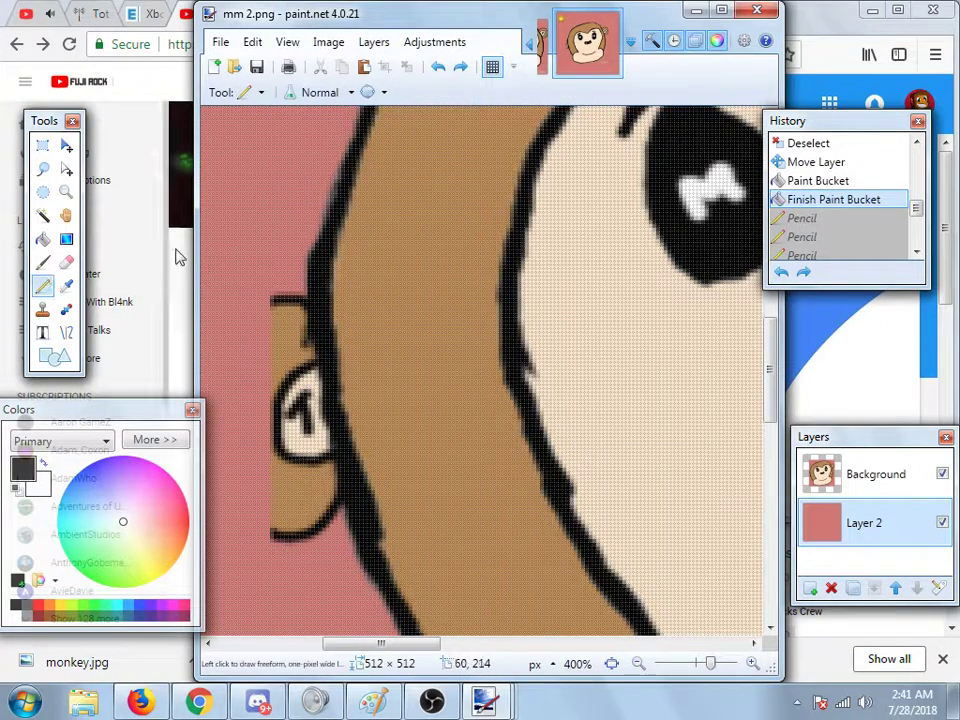
pyautogui.click(259, 93)
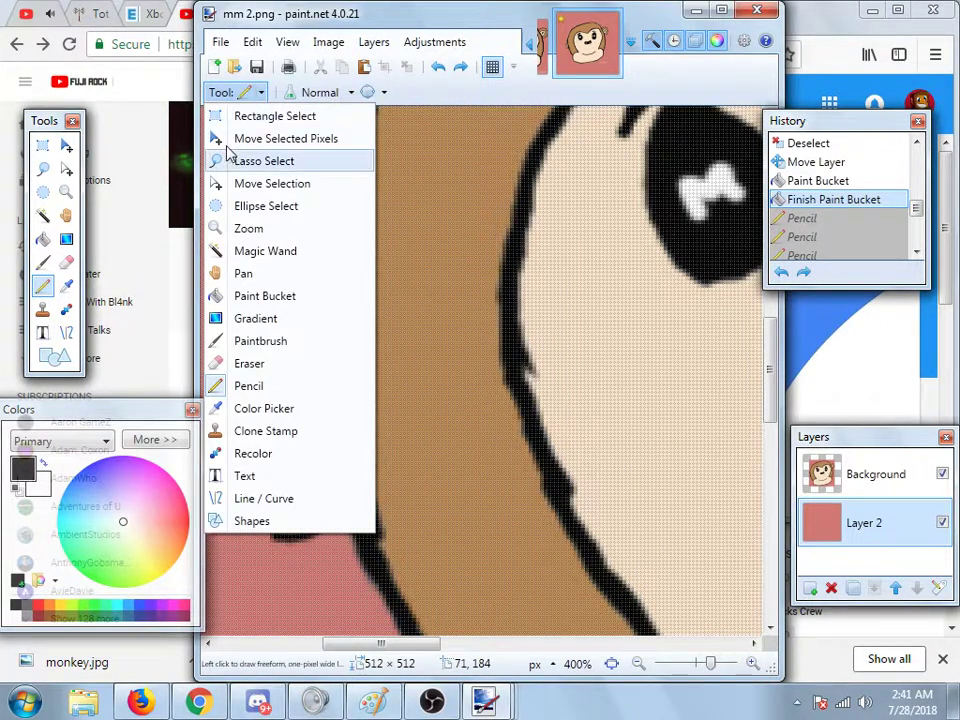
pyautogui.click(40, 266)
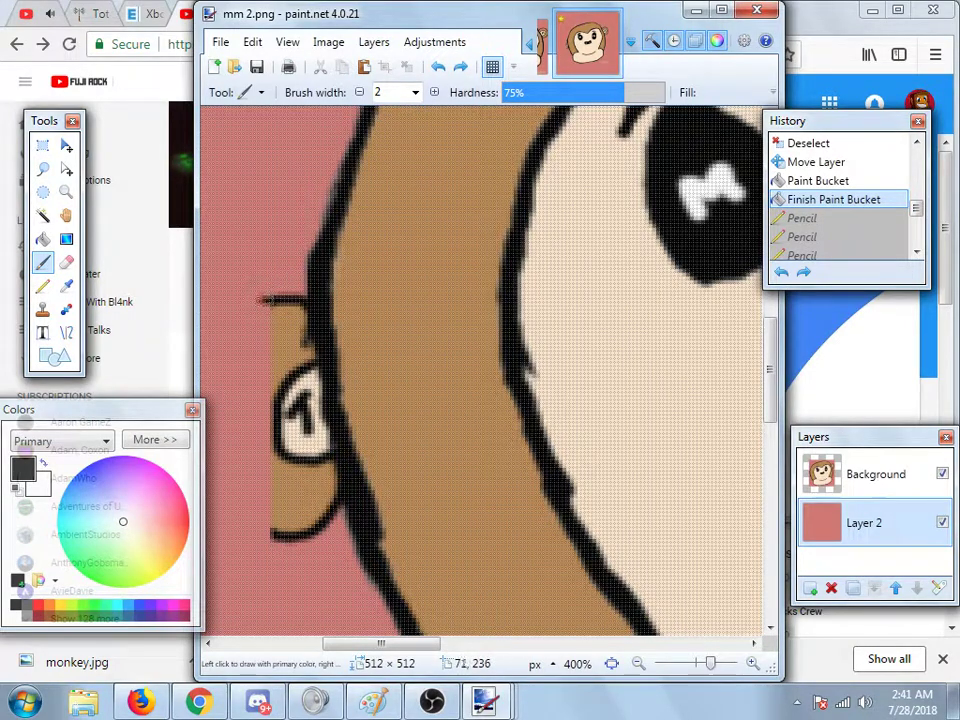
# Step: Try several black brush strokes for the ear's missing outer outline on Layer 2, undoing each attempt
pyautogui.moveTo(248, 302)
pyautogui.mouseDown()
pyautogui.moveTo(212, 382)
pyautogui.moveTo(204, 380)
pyautogui.mouseUp()
pyautogui.hotkey('ctrl', 'z')
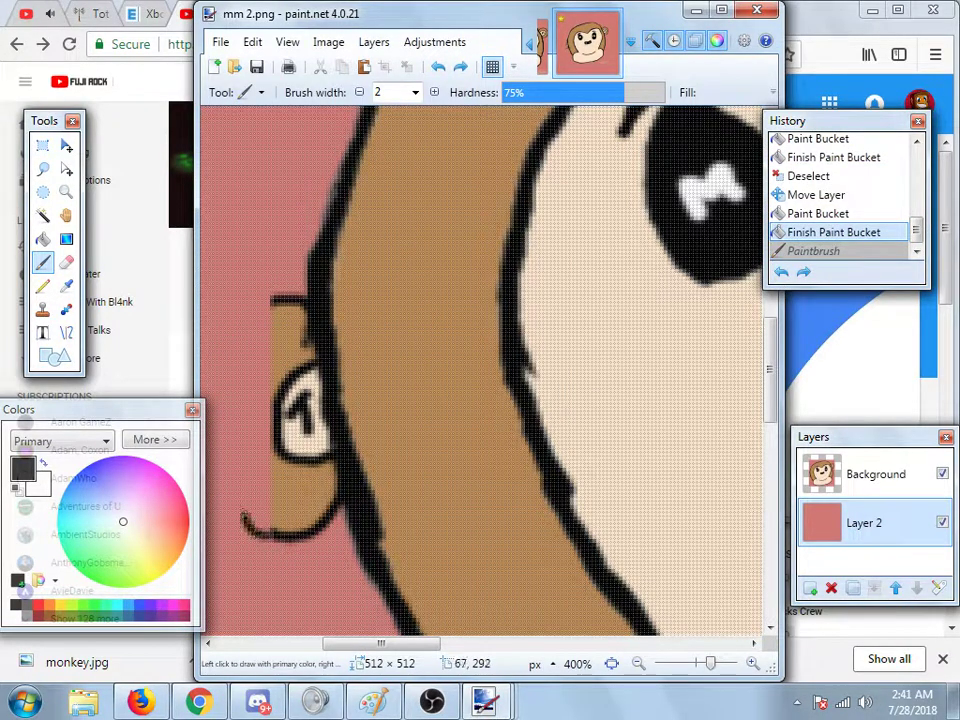
pyautogui.click(885, 253)
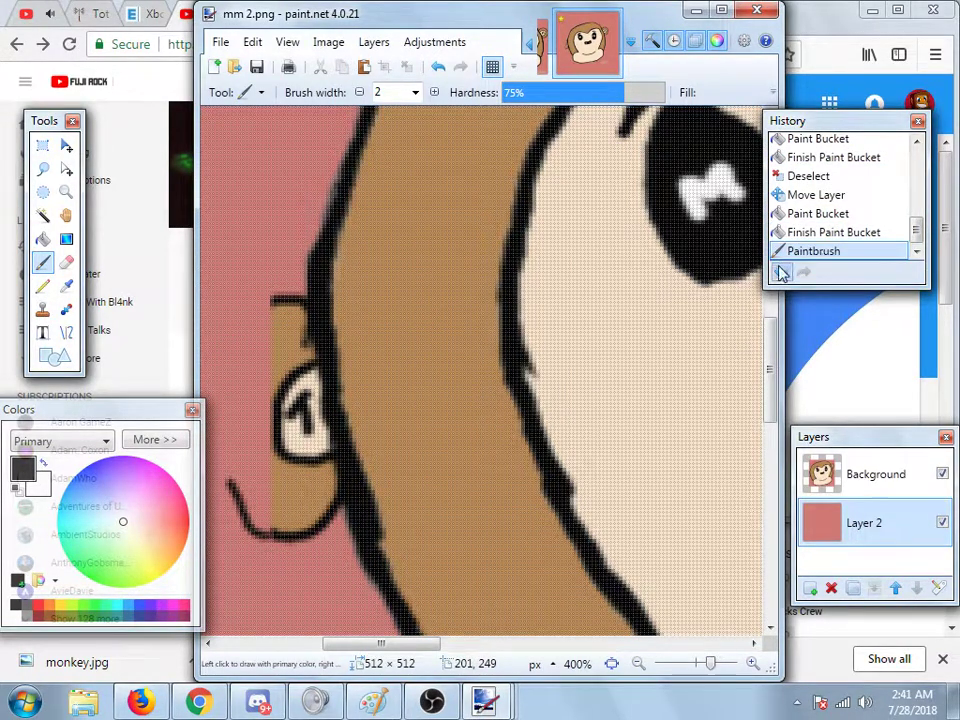
pyautogui.click(782, 272)
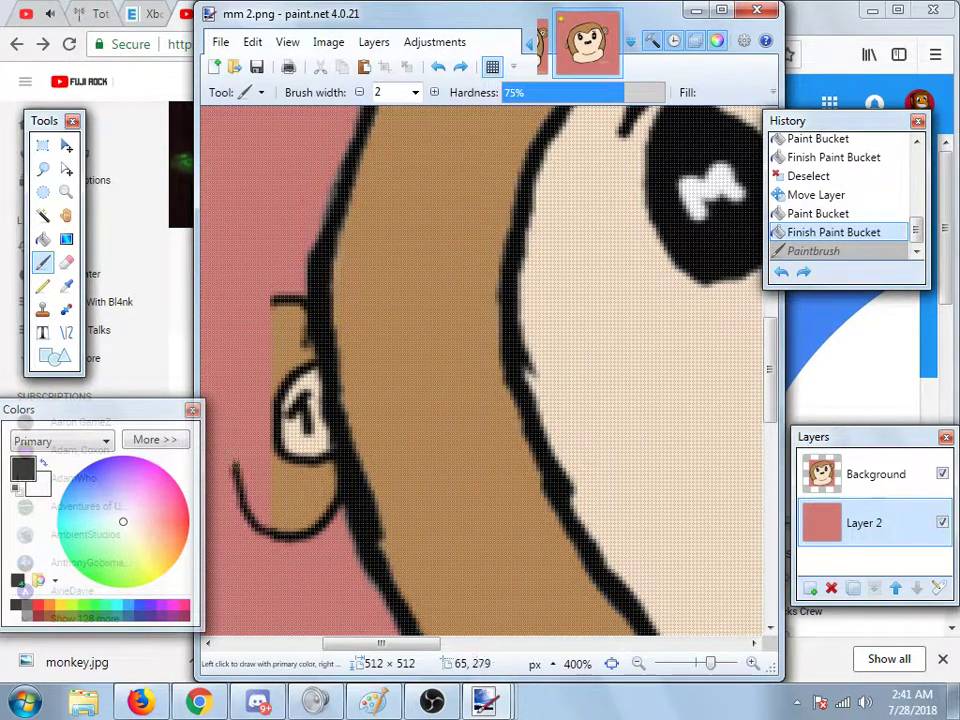
pyautogui.moveTo(235, 408); pyautogui.dragTo(251, 355)
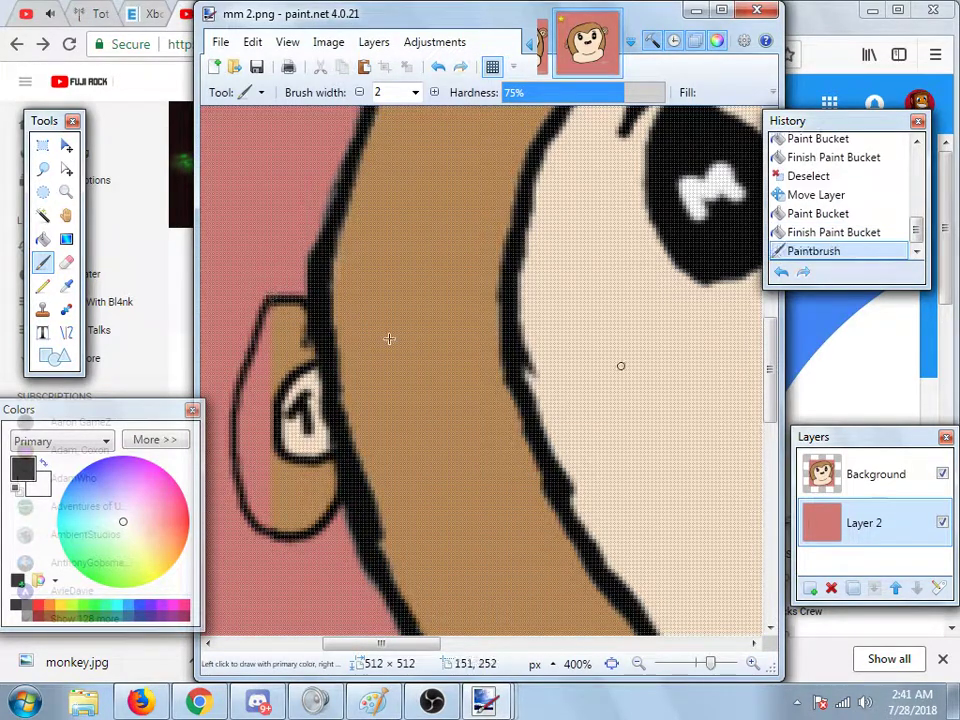
pyautogui.click(782, 272)
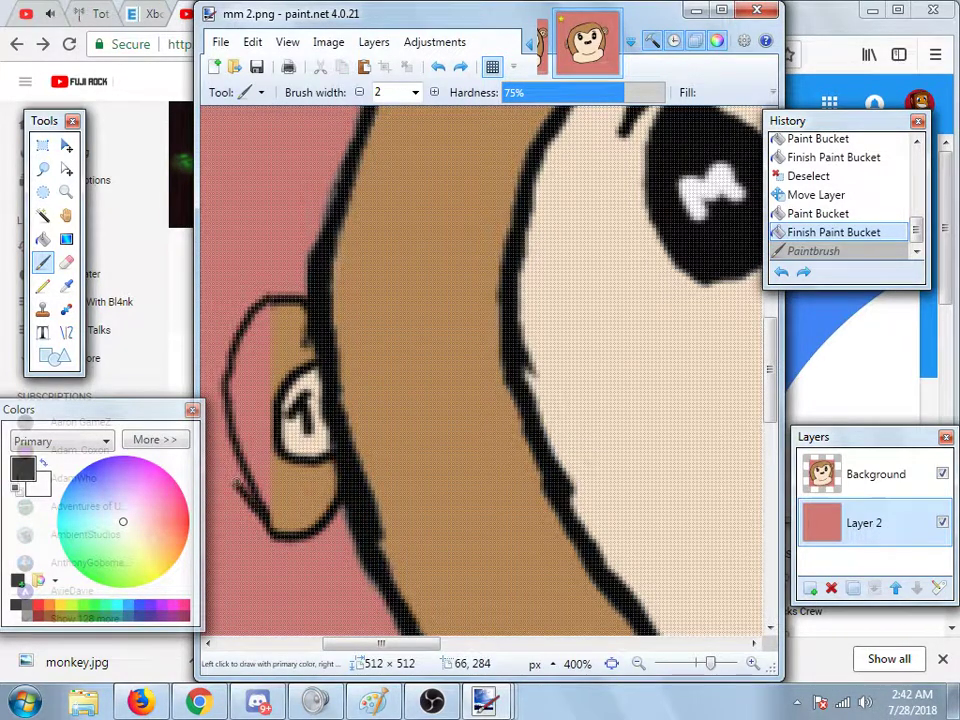
# Step: Paint a curved black outline for the ear's missing outer part, joining the ear's existing upper and lower edges
pyautogui.moveTo(218, 430); pyautogui.dragTo(226, 402)
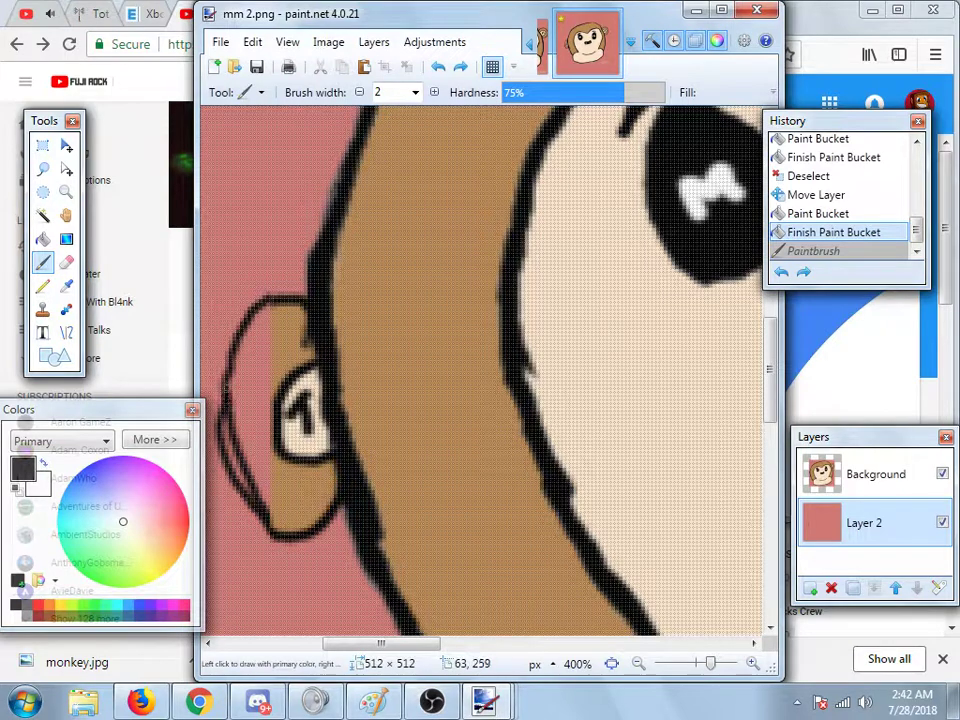
pyautogui.moveTo(270, 296); pyautogui.dragTo(290, 294)
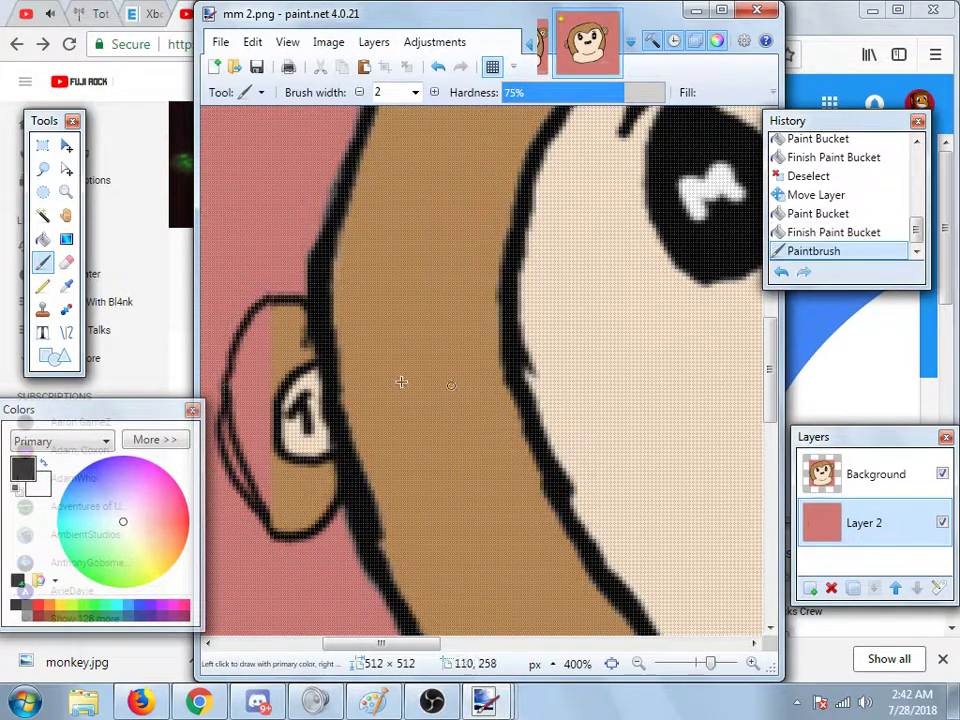
# Step: Paint over the stray inner line of the ear outline with the sampled background pink and patch the outer line in black
pyautogui.click(64, 292)
pyautogui.click(249, 257)
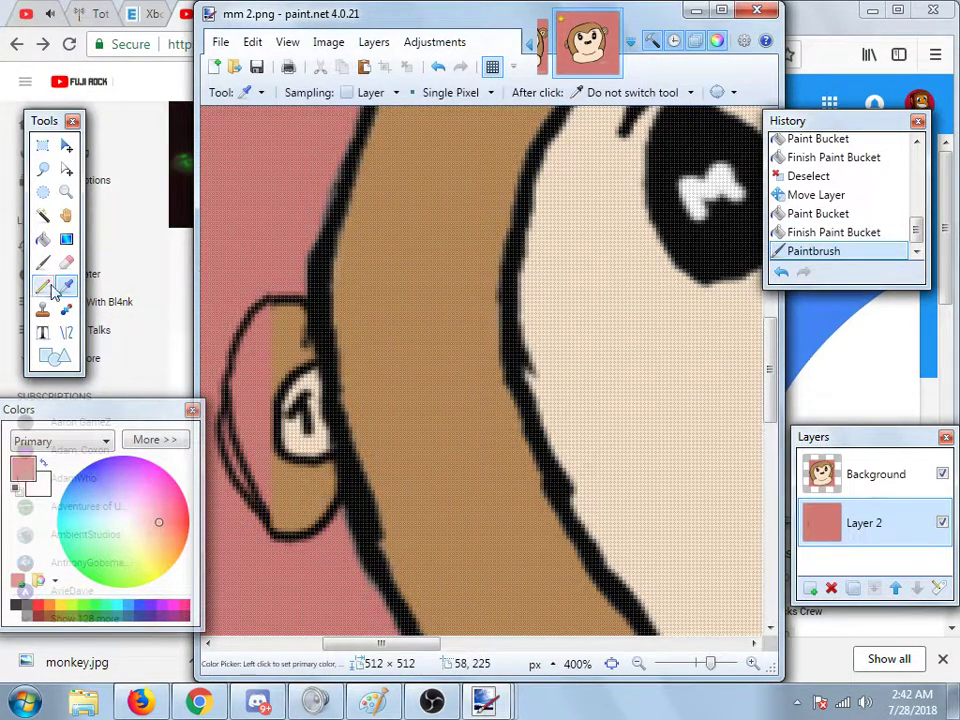
pyautogui.click(42, 262)
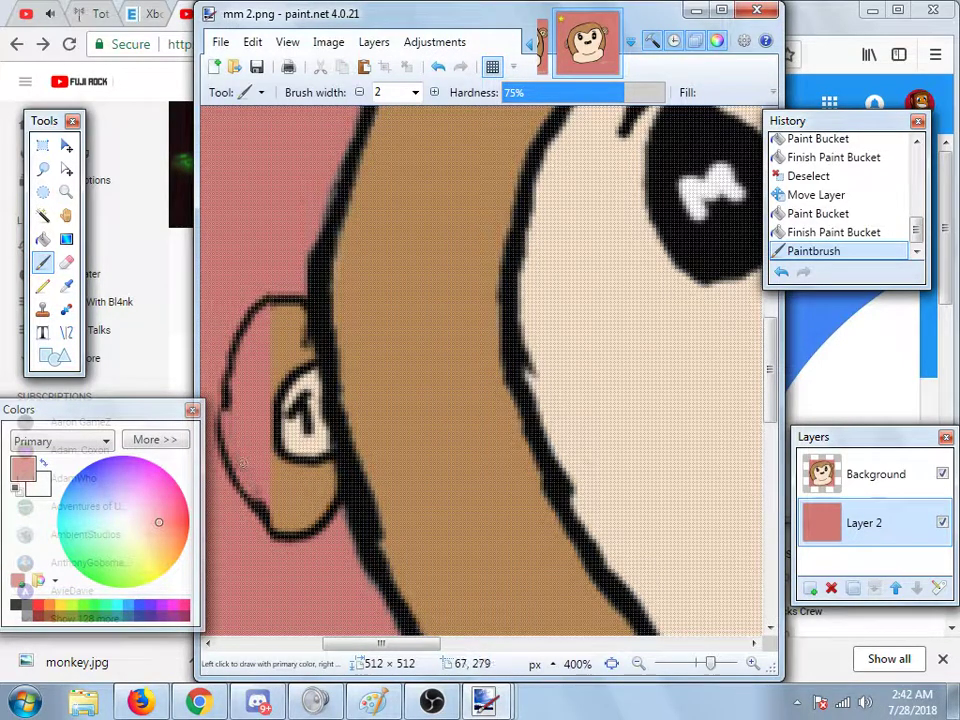
pyautogui.moveTo(242, 470); pyautogui.dragTo(232, 438)
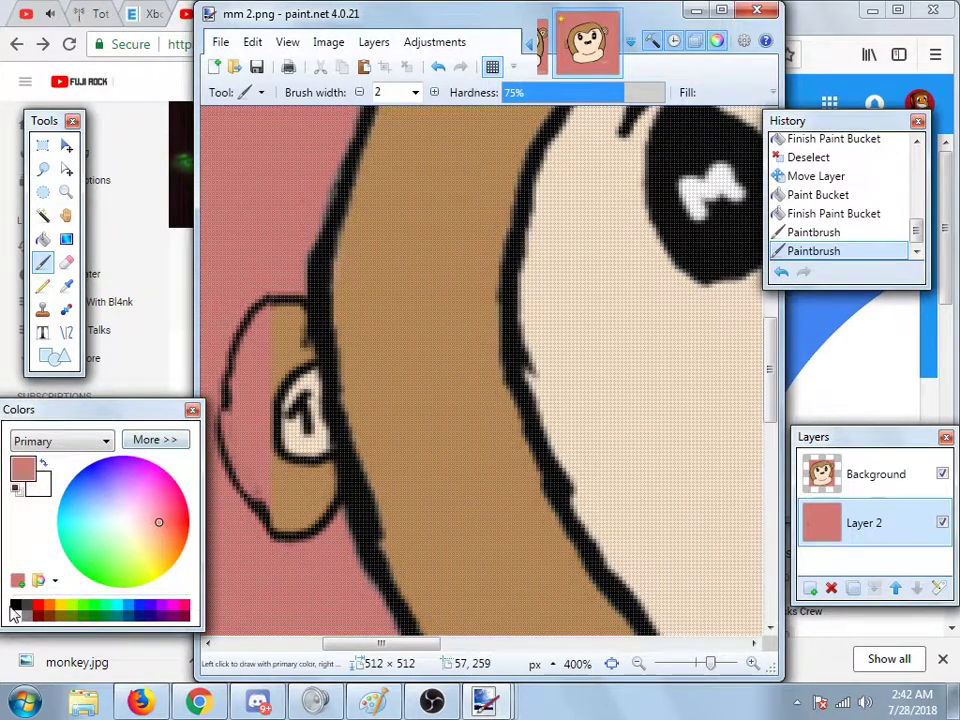
pyautogui.click(15, 606)
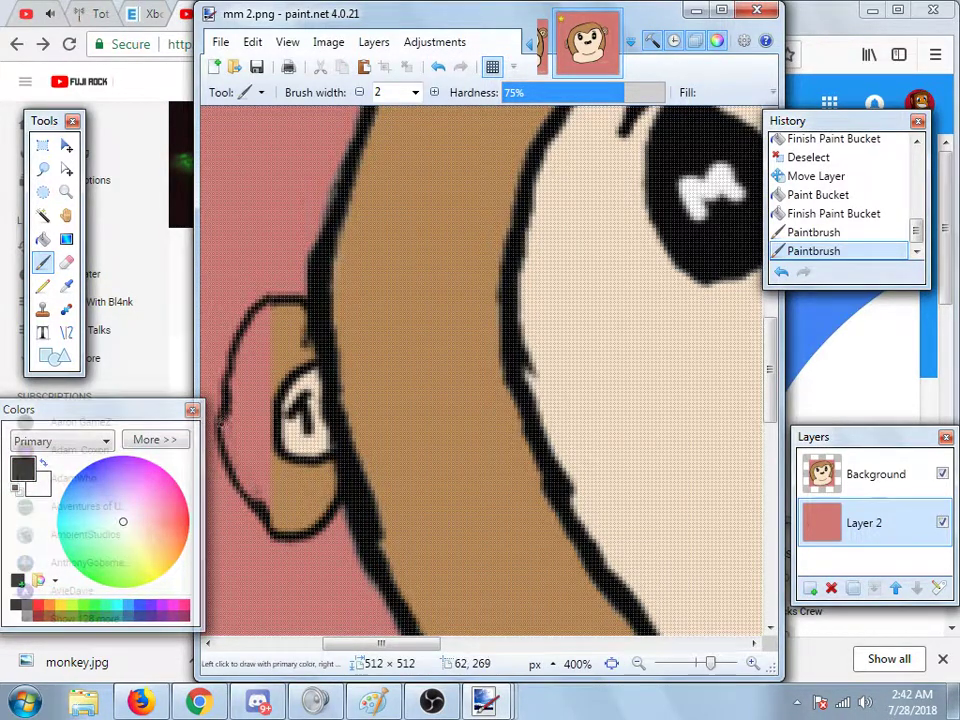
pyautogui.moveTo(220, 438); pyautogui.dragTo(216, 422)
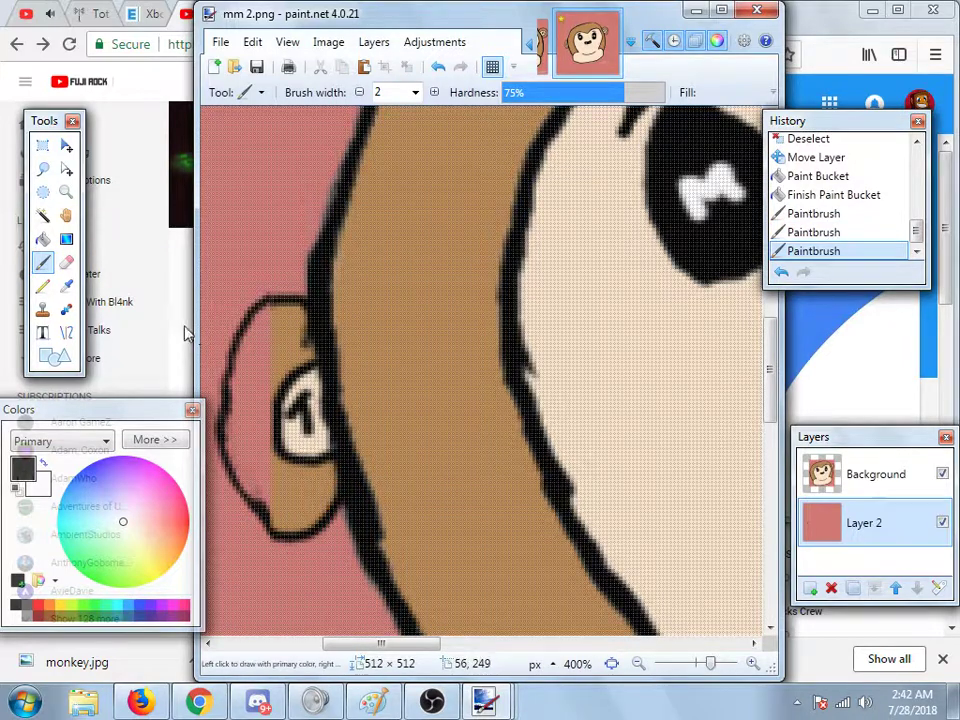
# Step: Try filling the ear's outer part with the Paint Bucket using a colour sampled on Layer 2, undoing each fill
pyautogui.click(66, 285)
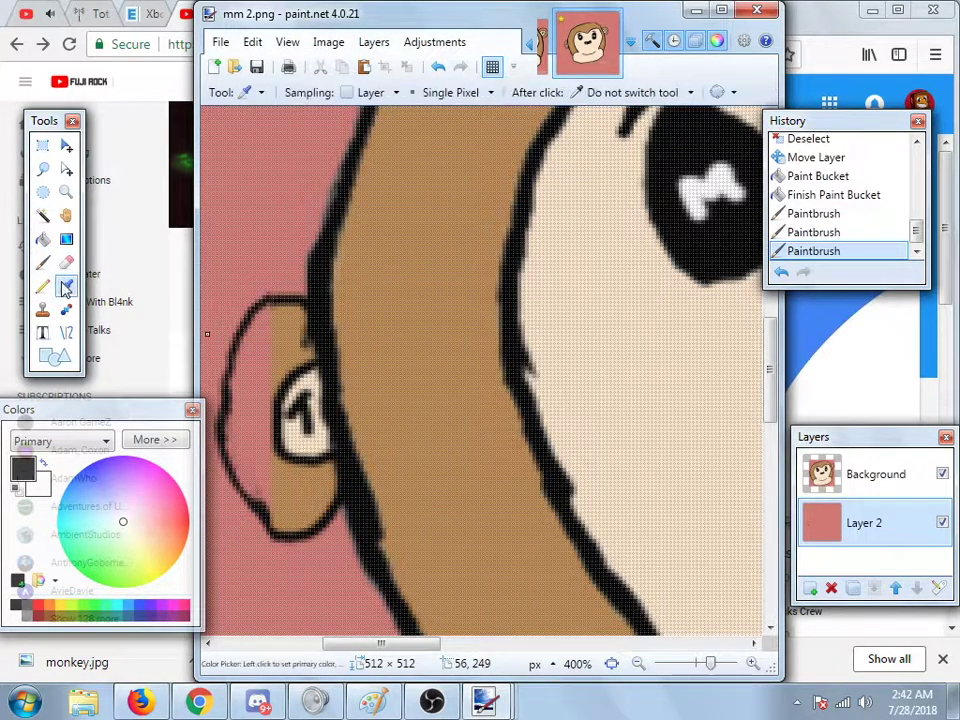
pyautogui.click(296, 347)
pyautogui.click(42, 239)
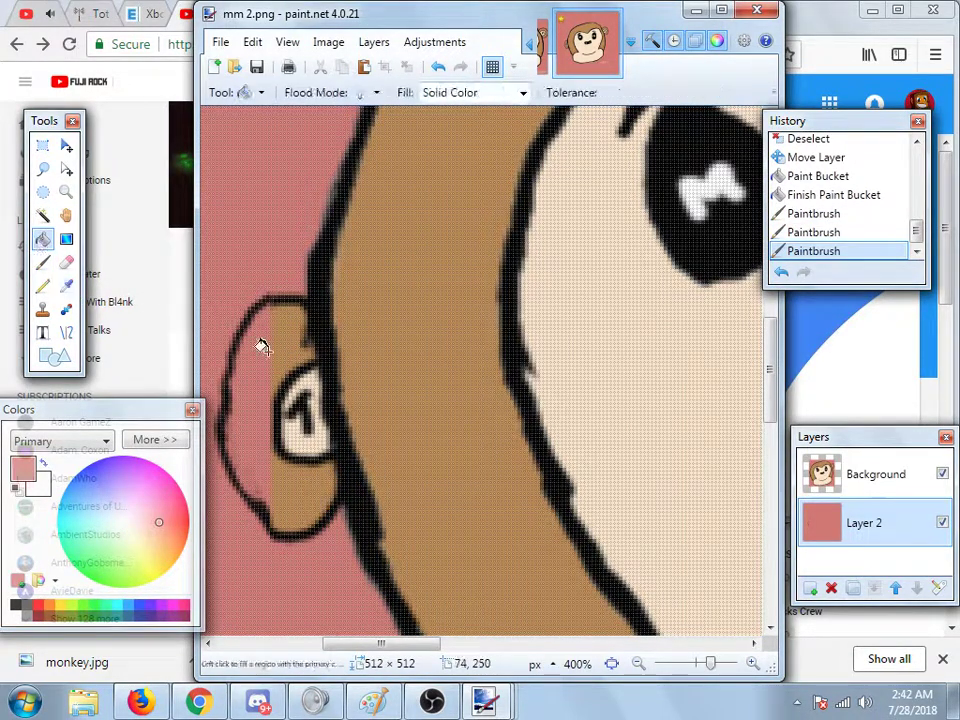
pyautogui.click(249, 341)
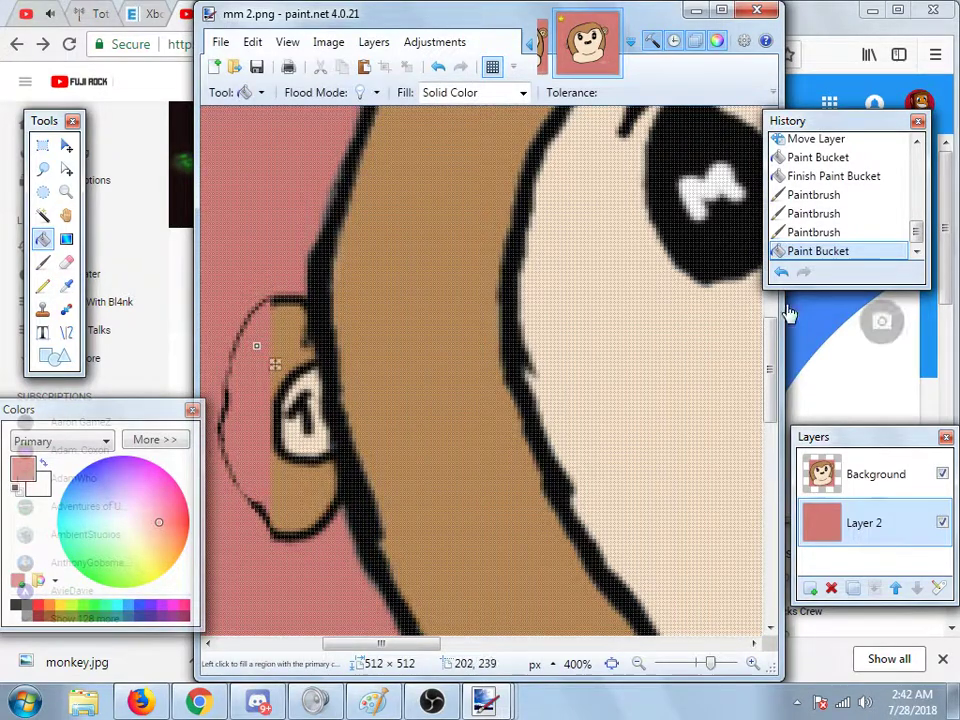
pyautogui.hotkey('ctrl', 'z')
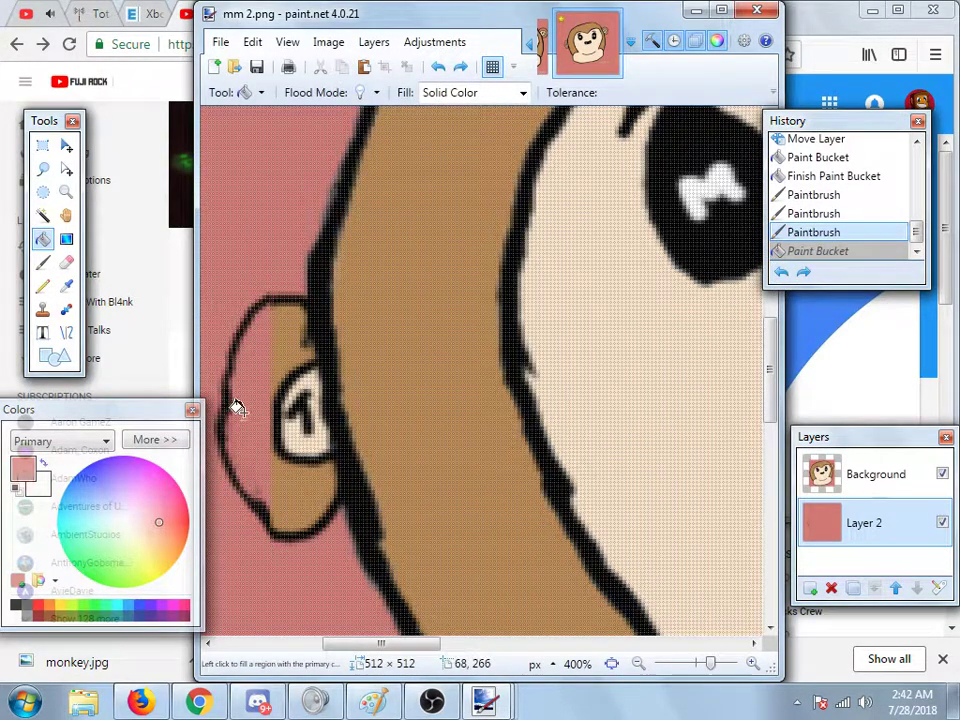
pyautogui.click(270, 441)
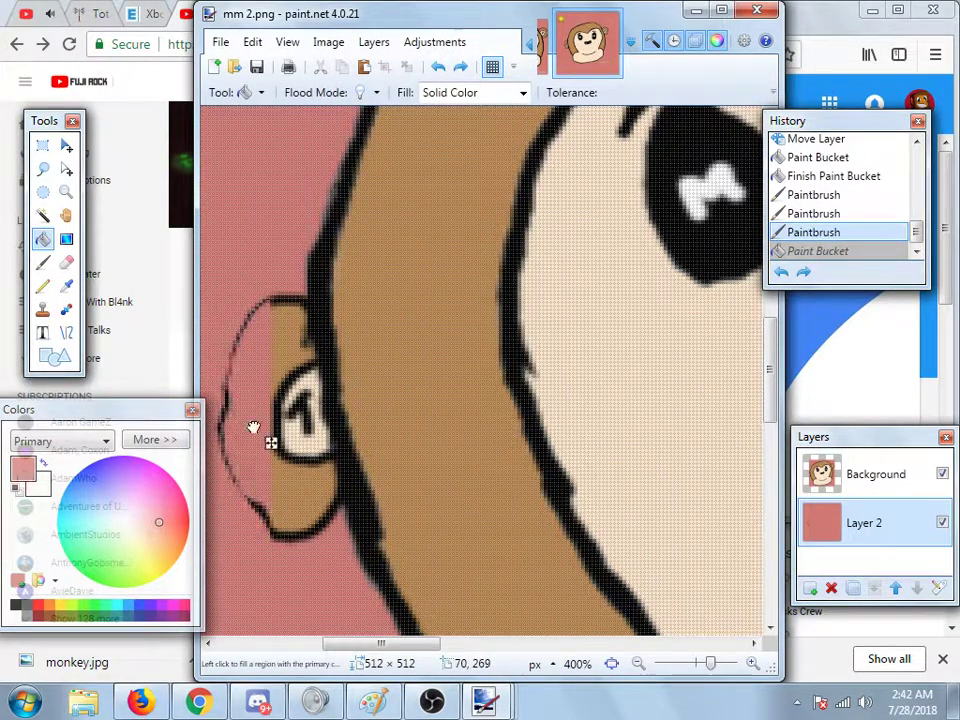
pyautogui.click(781, 272)
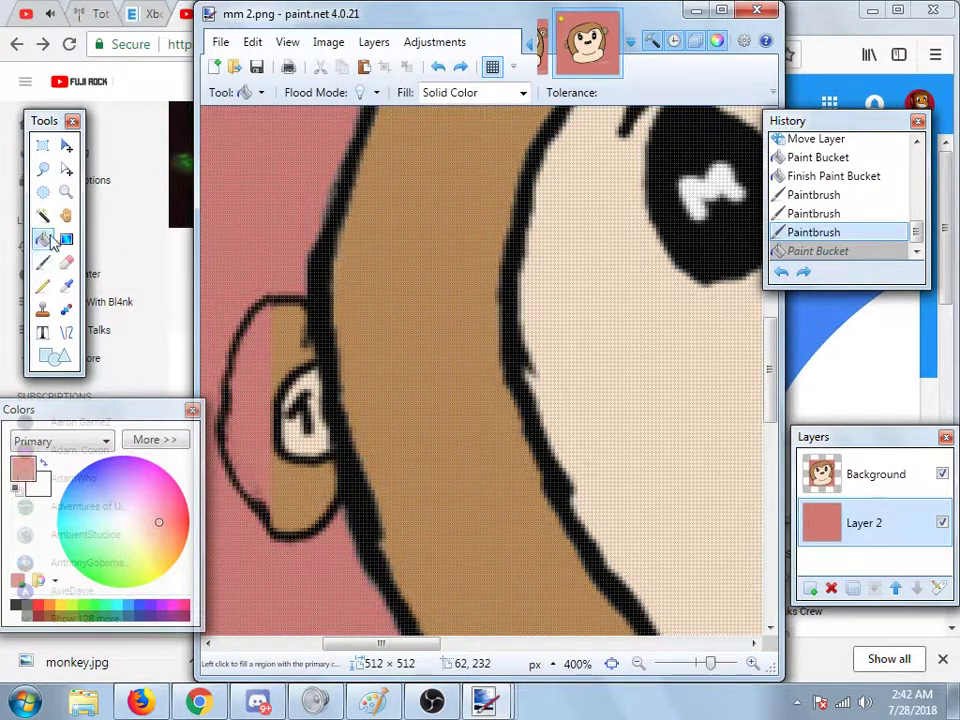
# Step: Sample the ear's brown from the Background layer as the primary colour
pyautogui.click(66, 285)
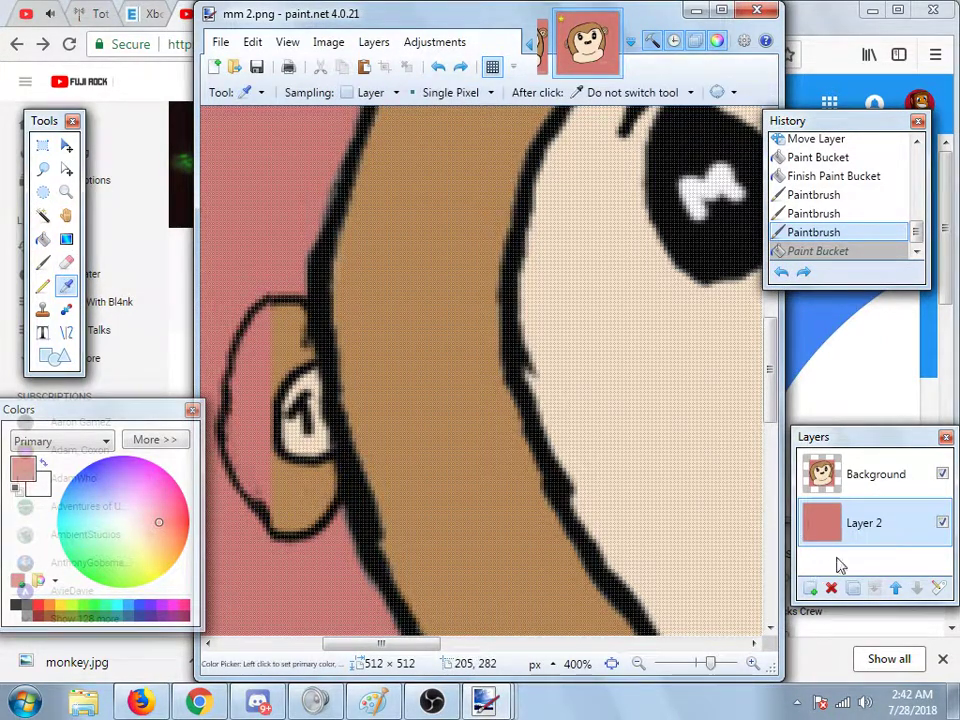
pyautogui.click(876, 474)
pyautogui.click(287, 349)
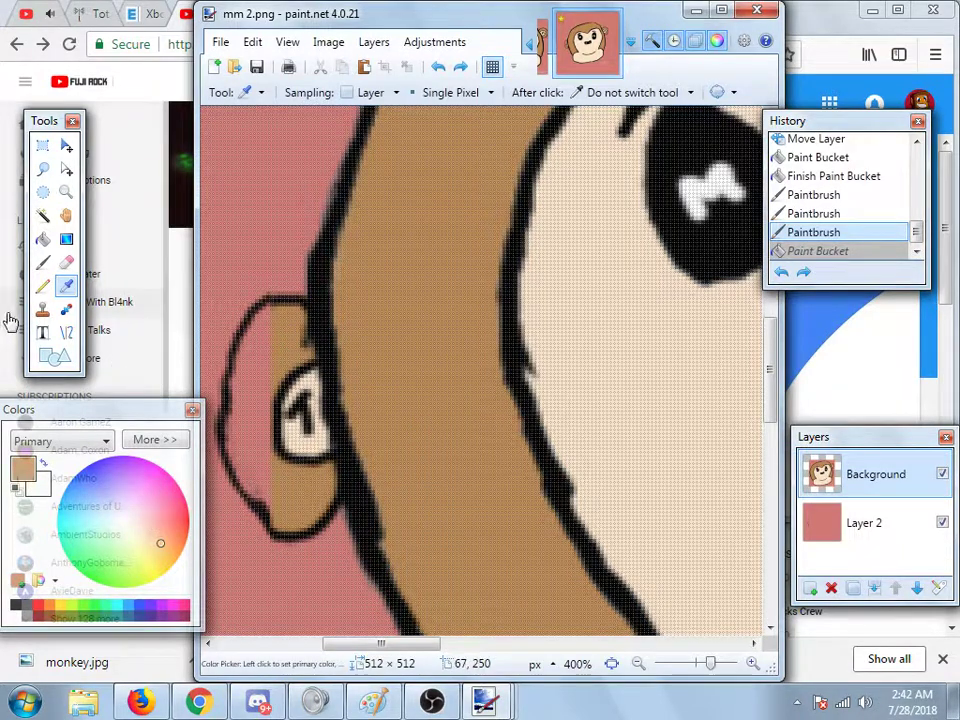
# Step: Try filling the ear's outer part on Layer 2 with the sampled brown using the Paint Bucket
pyautogui.click(42, 238)
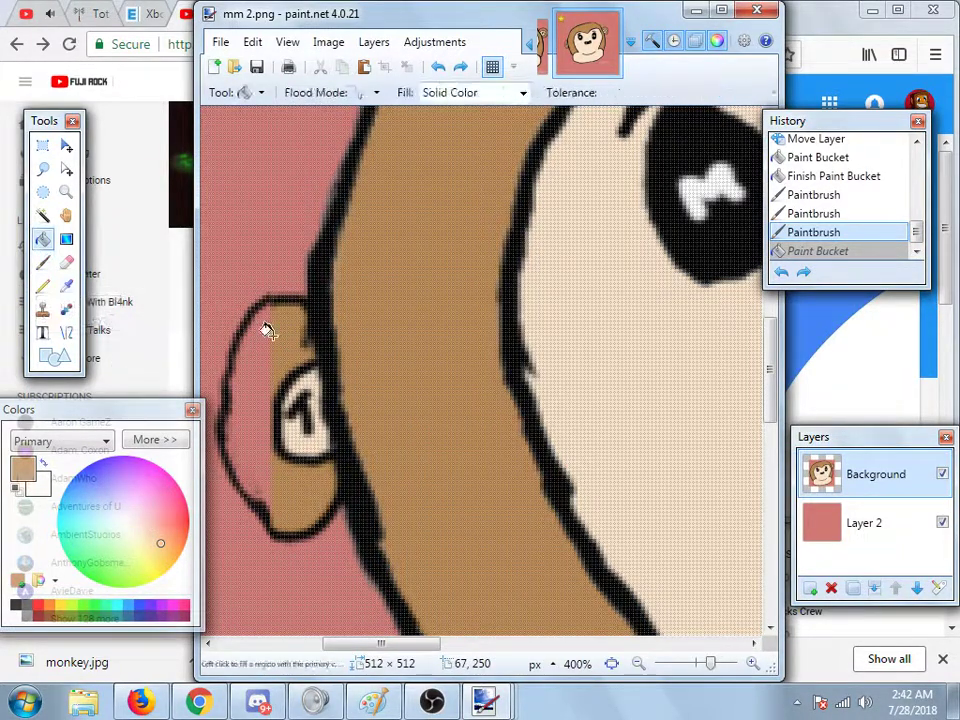
pyautogui.click(895, 527)
pyautogui.click(250, 437)
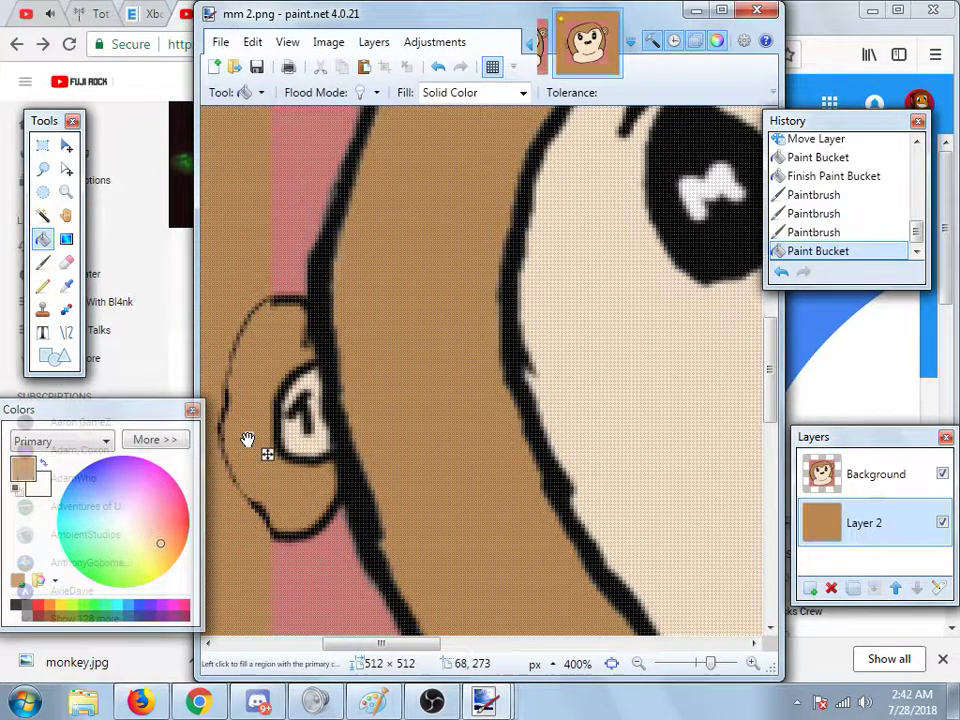
pyautogui.hotkey('ctrl', 'z')
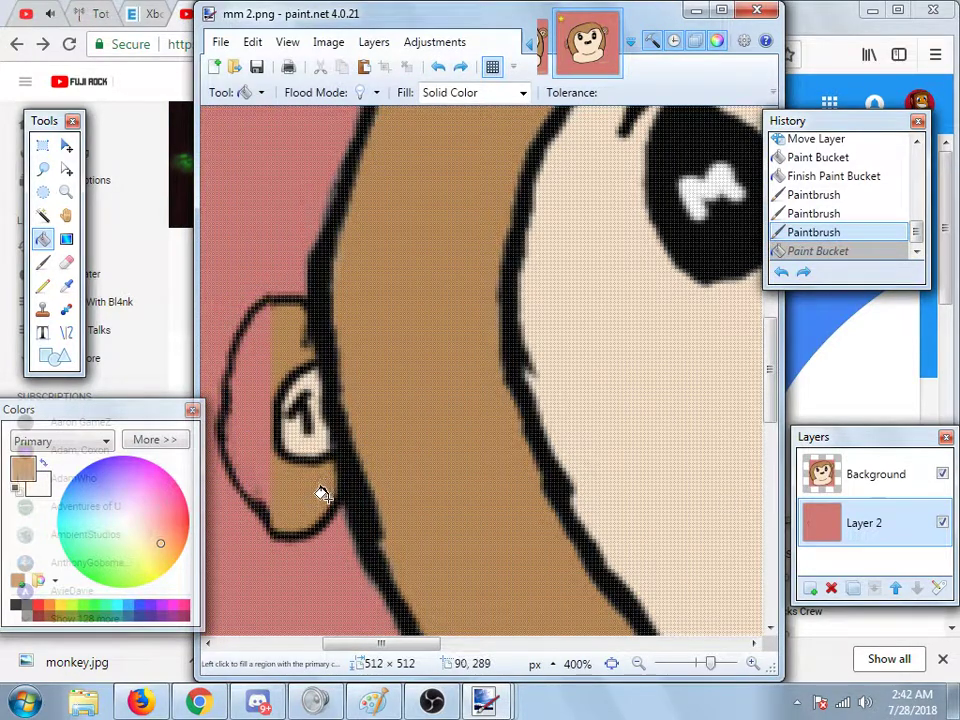
# Step: Brush a narrow brown strip on Layer 2 along the cut-off edge inside the ear outline
pyautogui.click(50, 286)
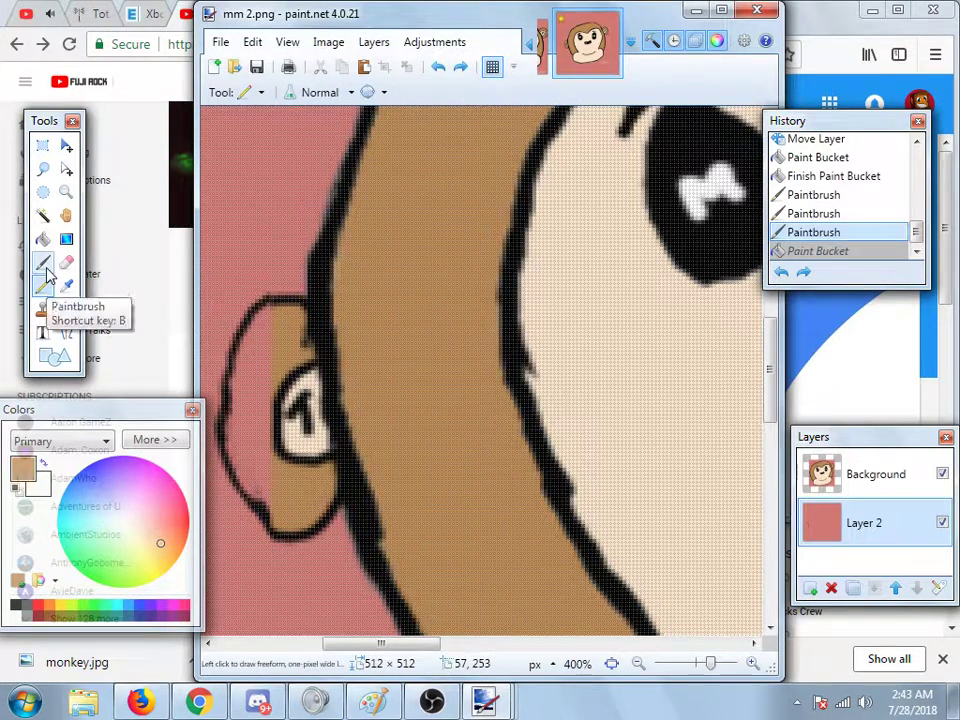
pyautogui.click(44, 264)
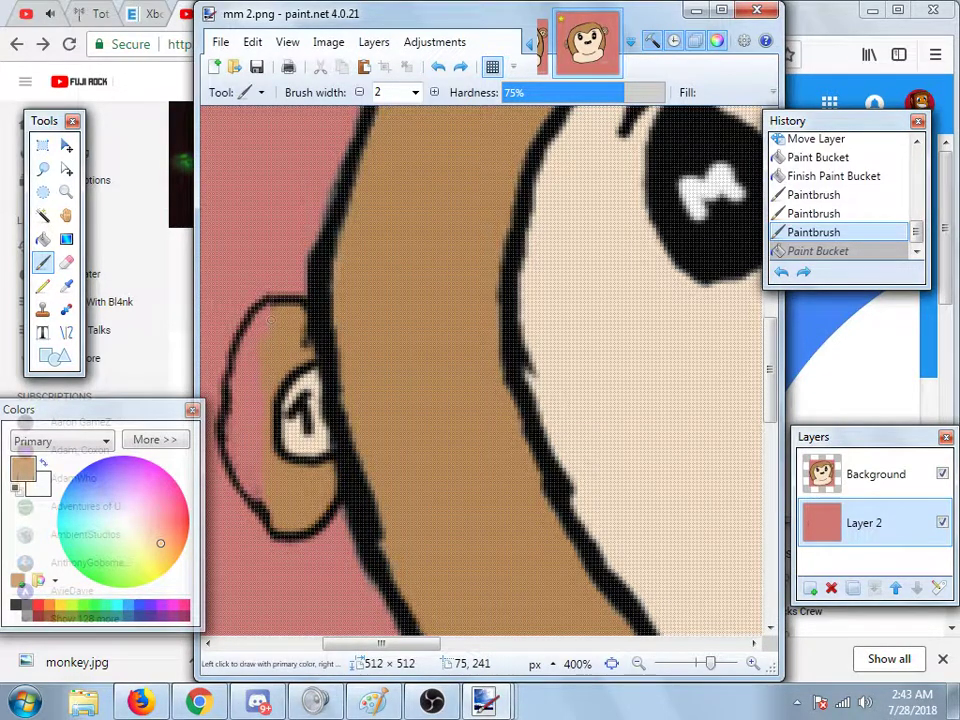
pyautogui.click(266, 305)
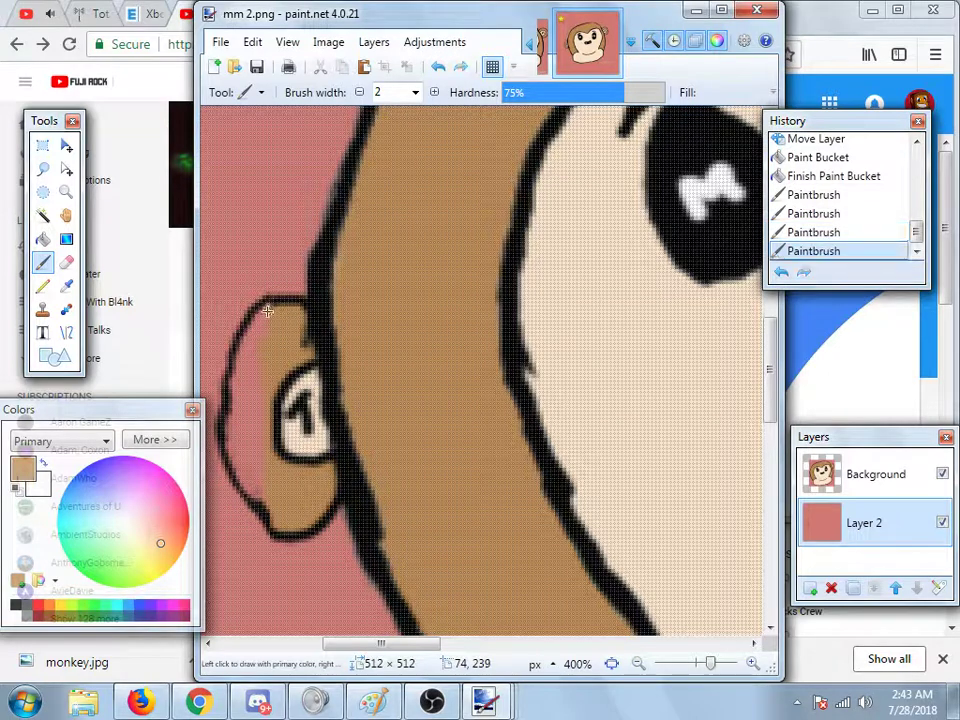
# Step: Try the brown Paint Bucket fill again on the pink area left inside the ear, and undo it
pyautogui.click(42, 240)
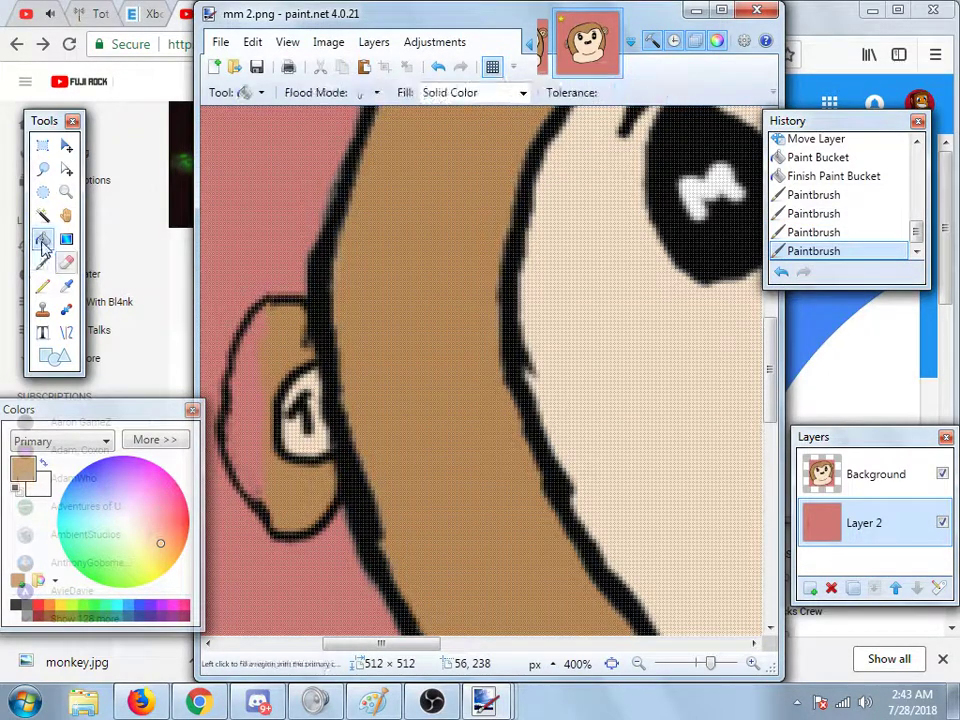
pyautogui.click(242, 396)
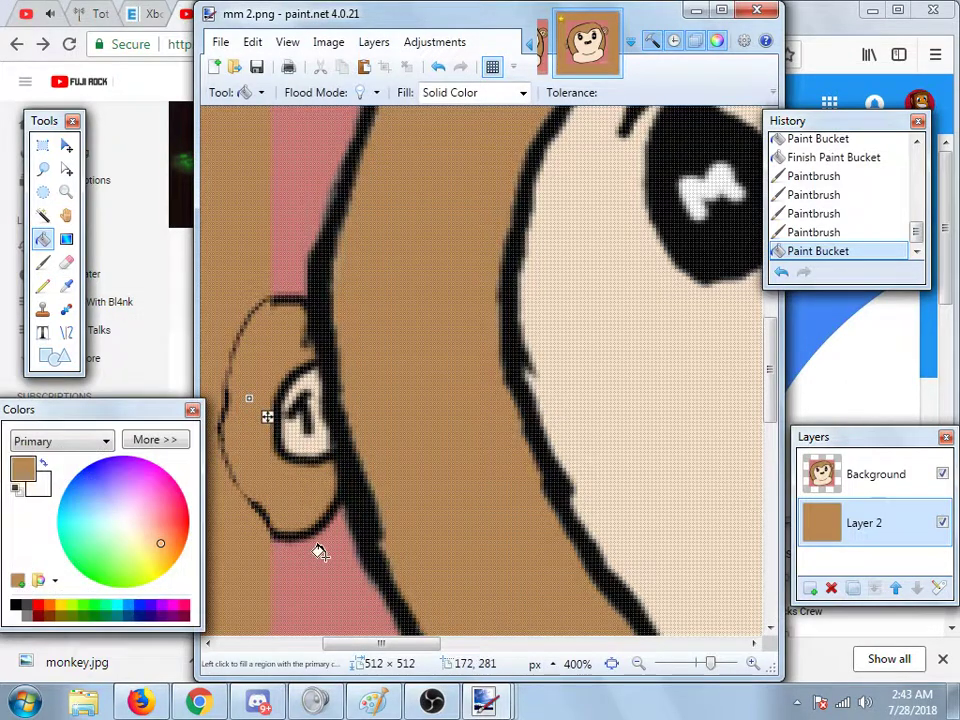
pyautogui.click(782, 273)
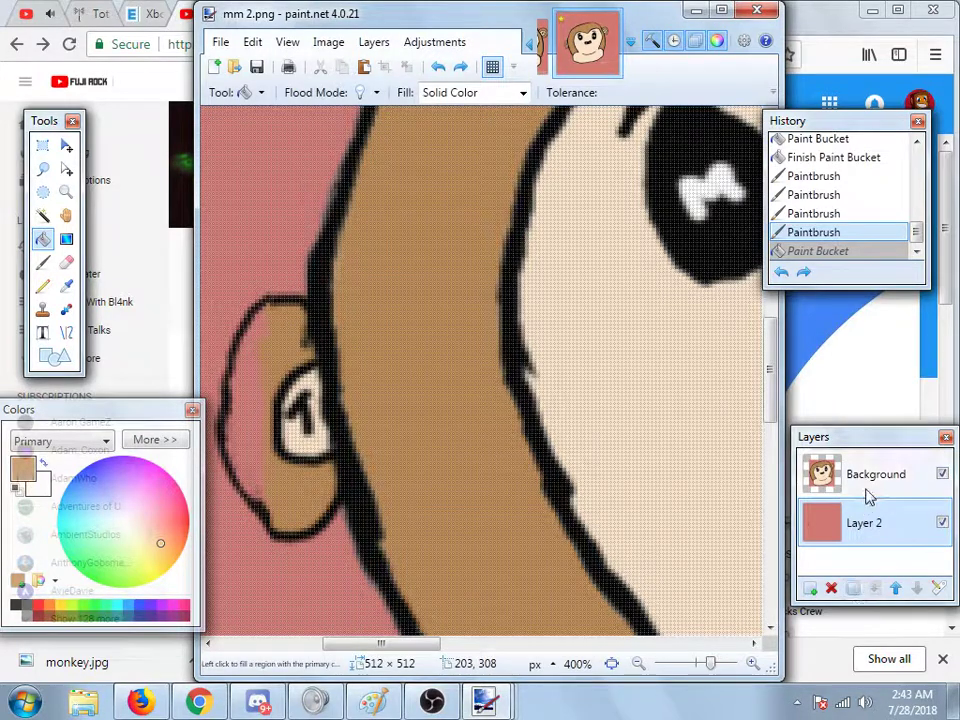
# Step: Move Layer 2 above the Background layer and back beneath it, and duplicate Layer 2
pyautogui.click(896, 590)
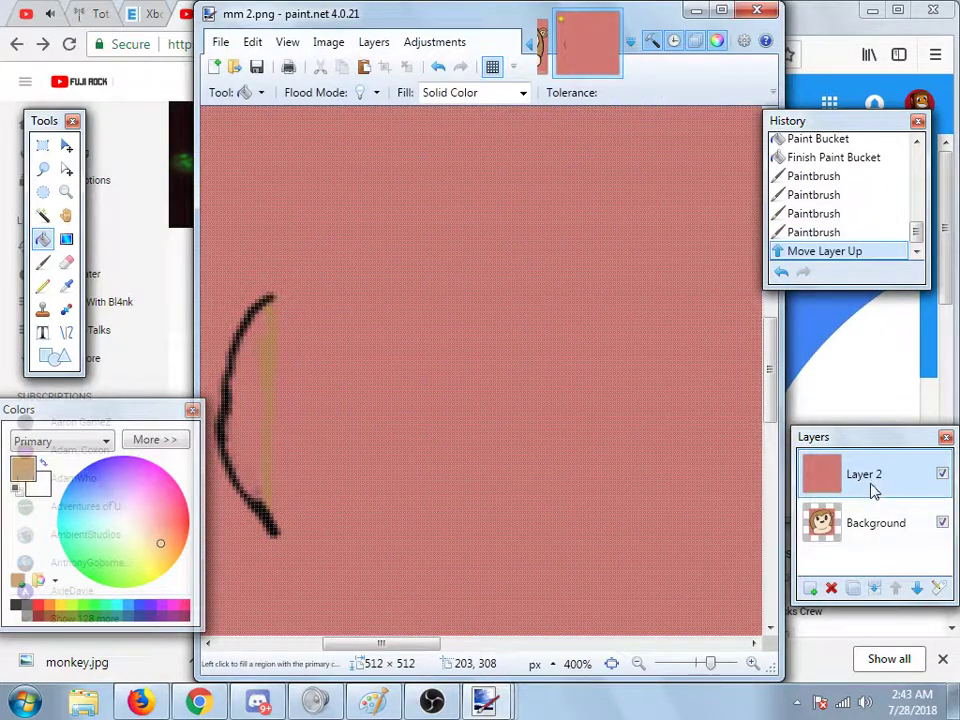
pyautogui.moveTo(872, 490); pyautogui.dragTo(870, 537)
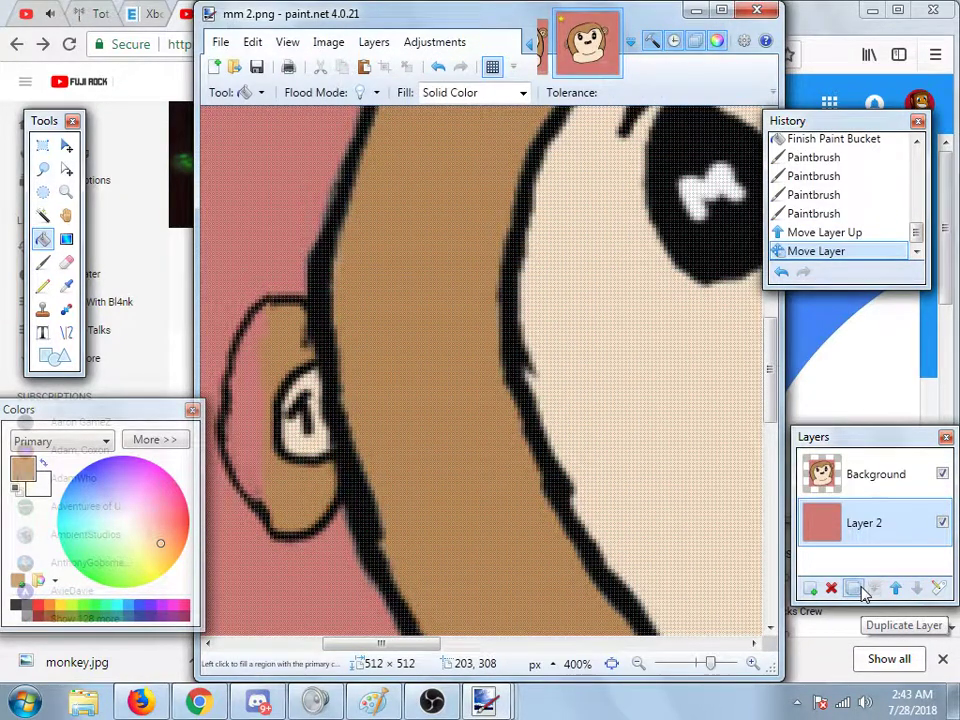
pyautogui.click(862, 592)
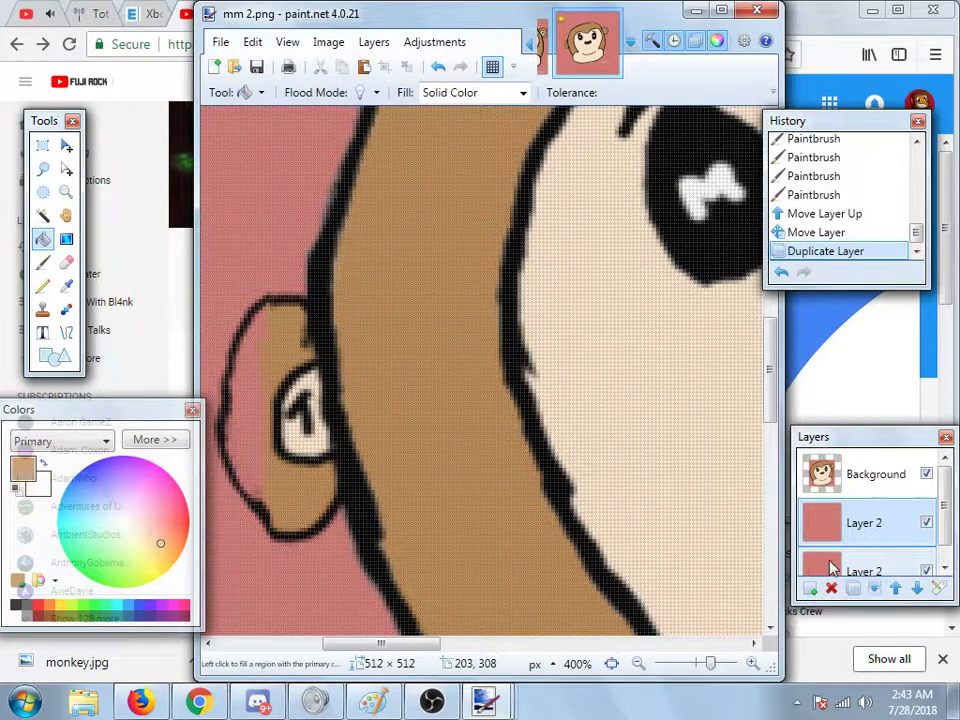
# Step: Delete the duplicate Layer 2 and merge the Background layer down into the remaining Layer 2
pyautogui.click(831, 588)
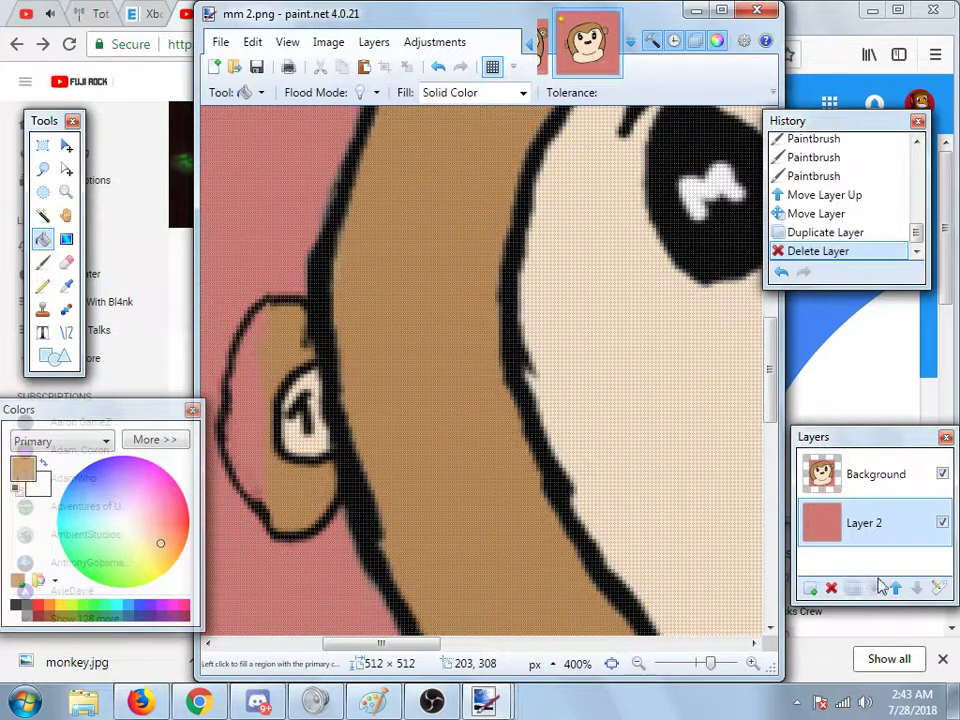
pyautogui.click(868, 506)
pyautogui.click(875, 589)
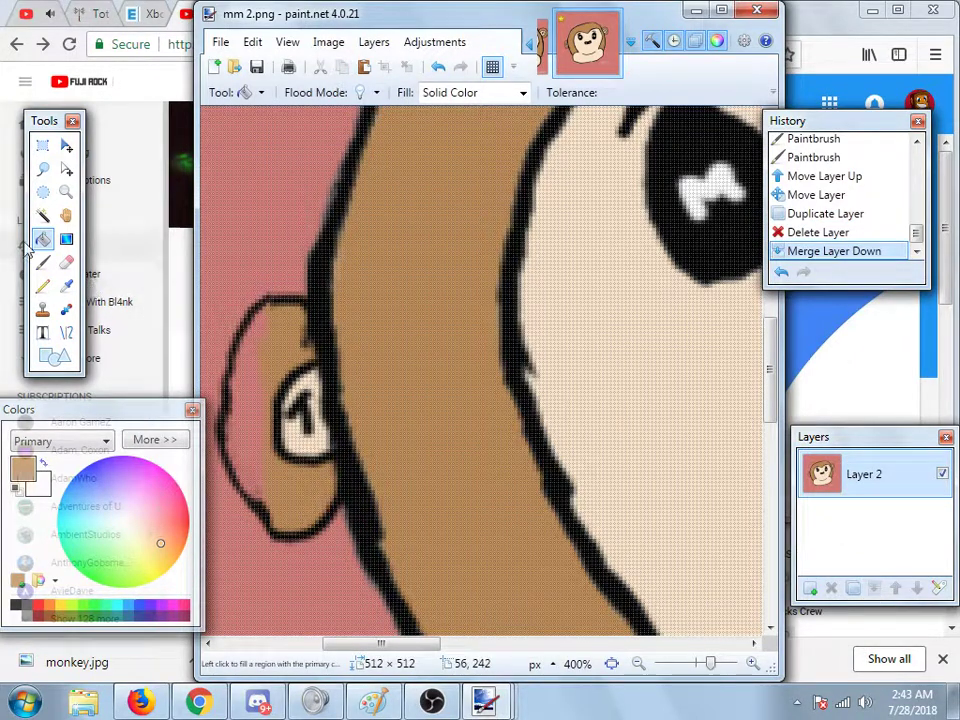
# Step: Fill the pink area left inside the ear with brown and touch up the ear's lower outline with a black brush of width 2
pyautogui.click(245, 375)
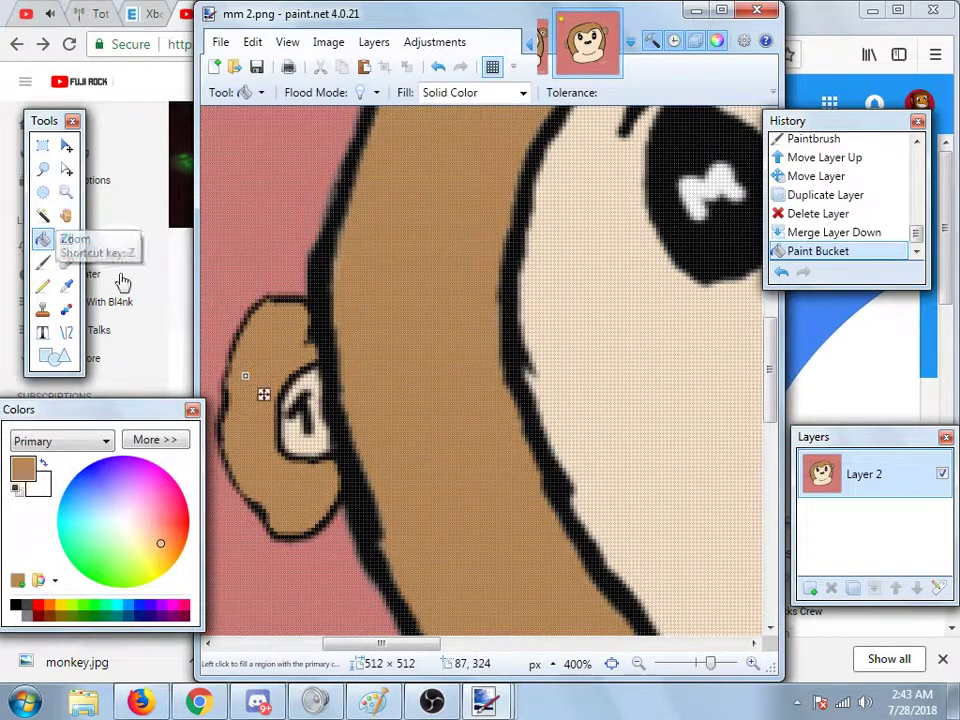
pyautogui.click(42, 262)
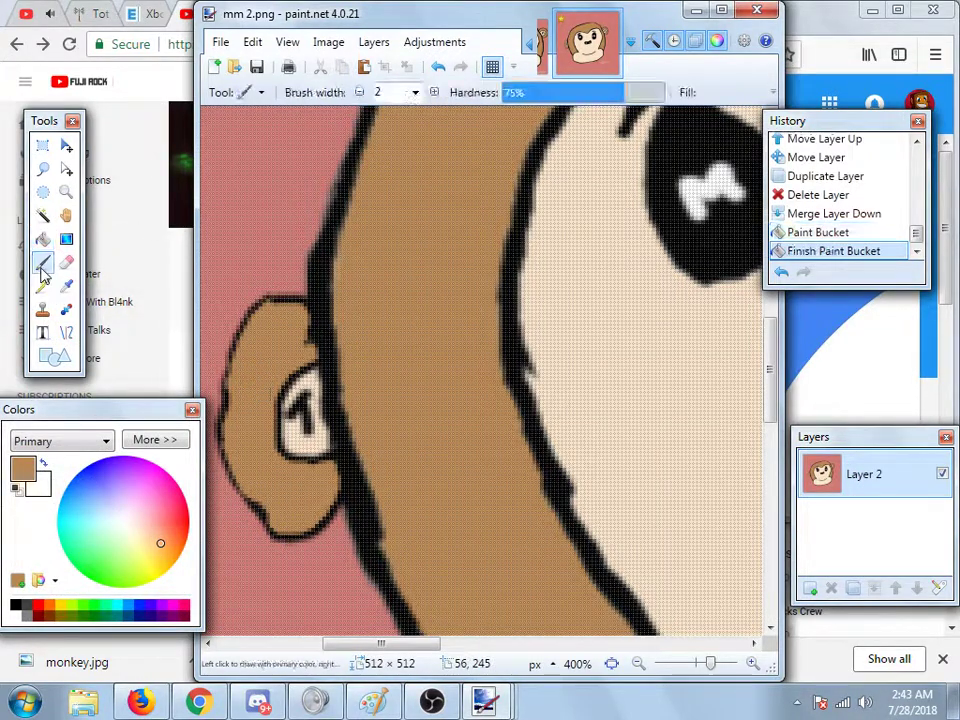
pyautogui.click(15, 605)
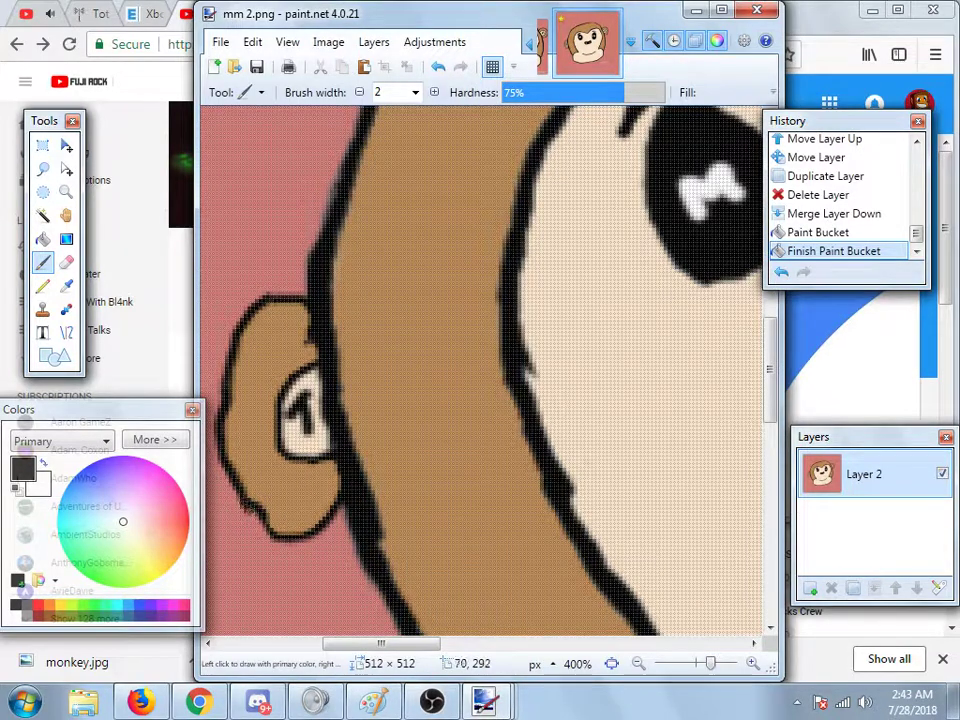
pyautogui.click(255, 539)
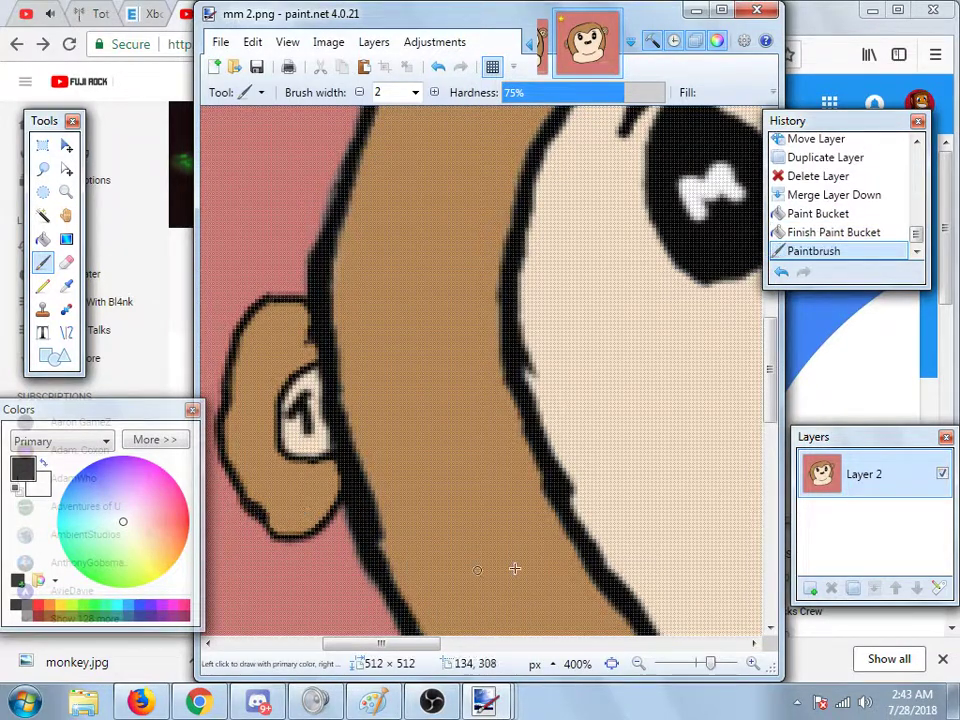
# Step: Save the whole drawing as mm 2.png, replacing the existing file and keeping the bit depth on Auto-detect
pyautogui.click(66, 191)
pyautogui.rightClick(390, 302)
pyautogui.rightClick(392, 305)
pyautogui.rightClick(424, 321)
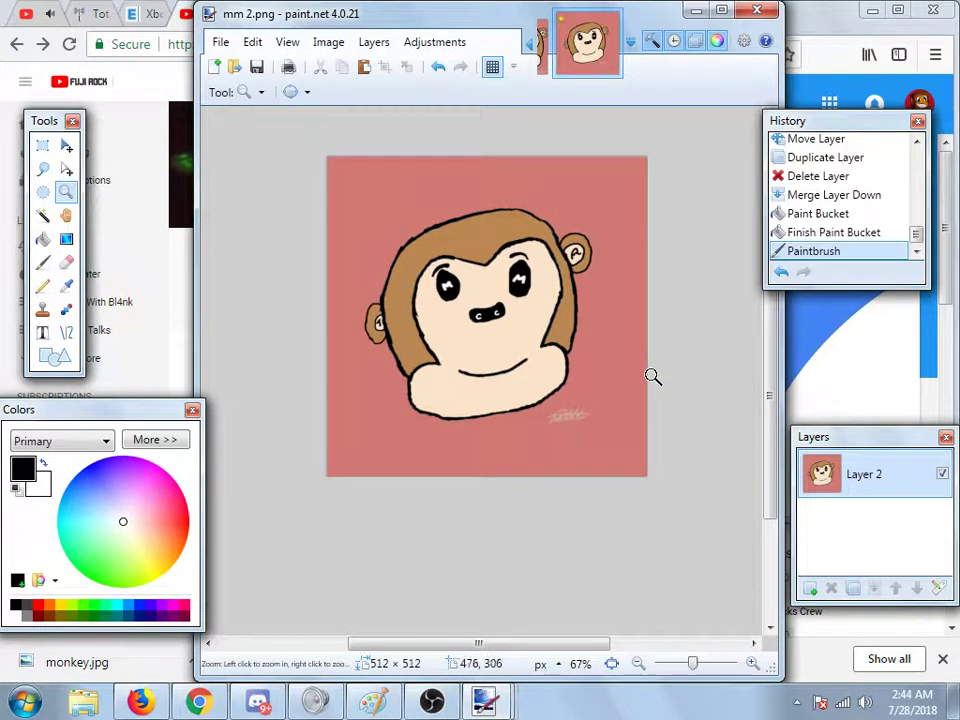
pyautogui.click(220, 41)
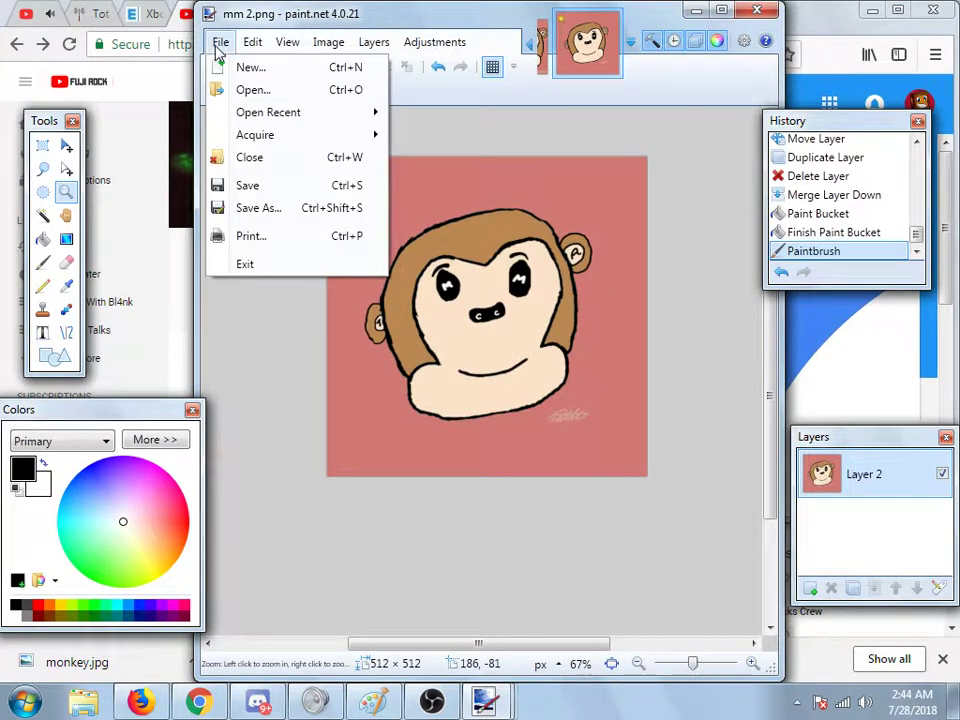
pyautogui.click(258, 208)
pyautogui.click(677, 428)
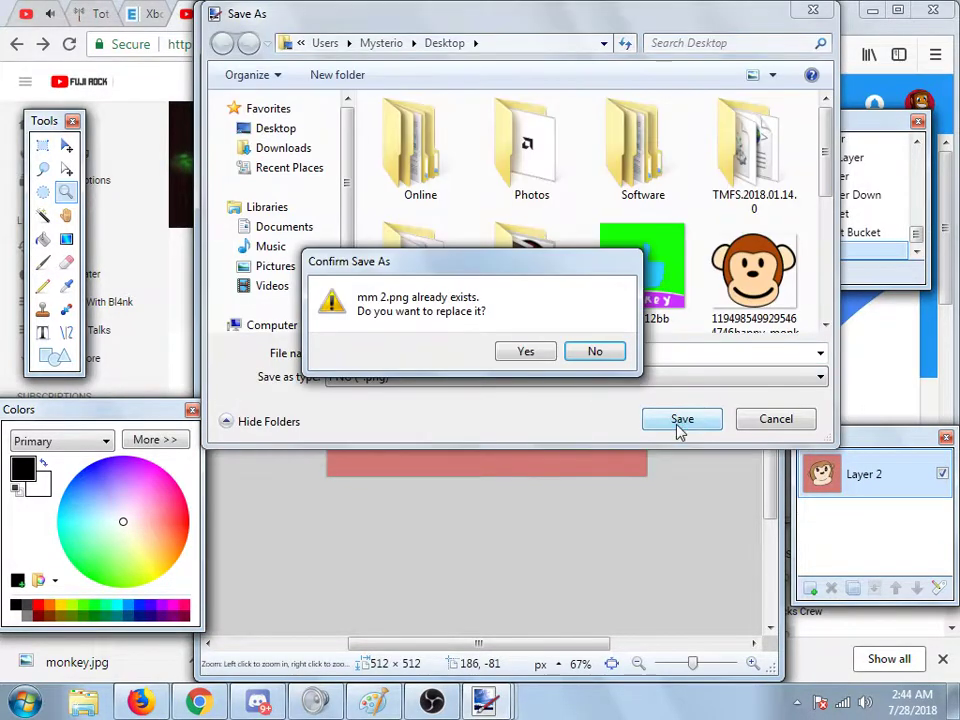
pyautogui.click(549, 352)
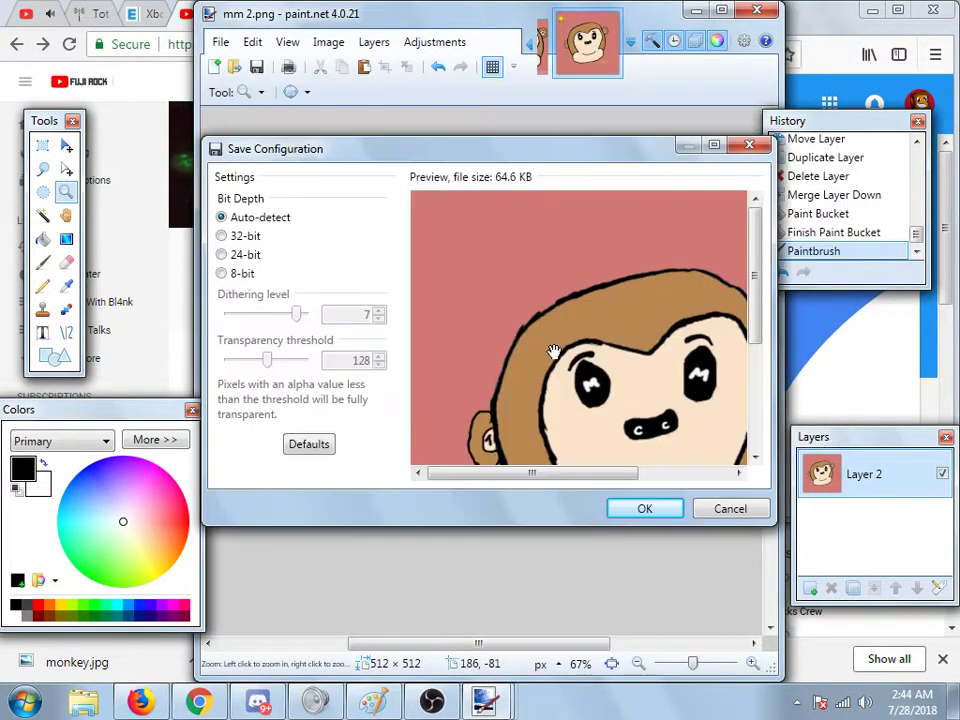
pyautogui.click(645, 509)
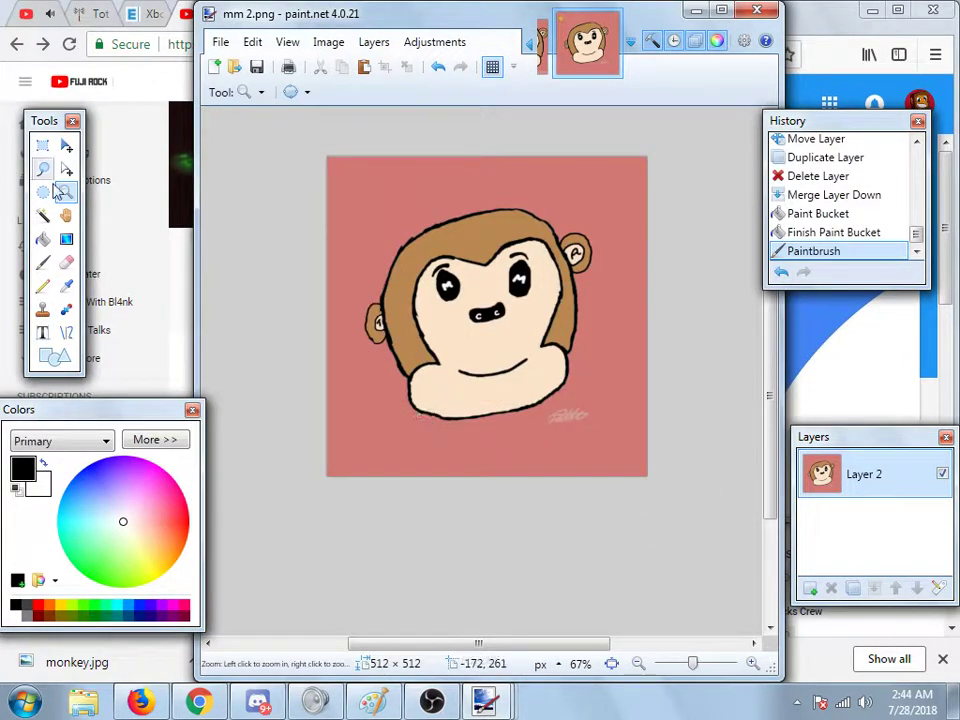
# Step: Switch to Firefox and upload mm 2 from the Desktop as the Google About me profile photo, using the full crop
pyautogui.click(144, 86)
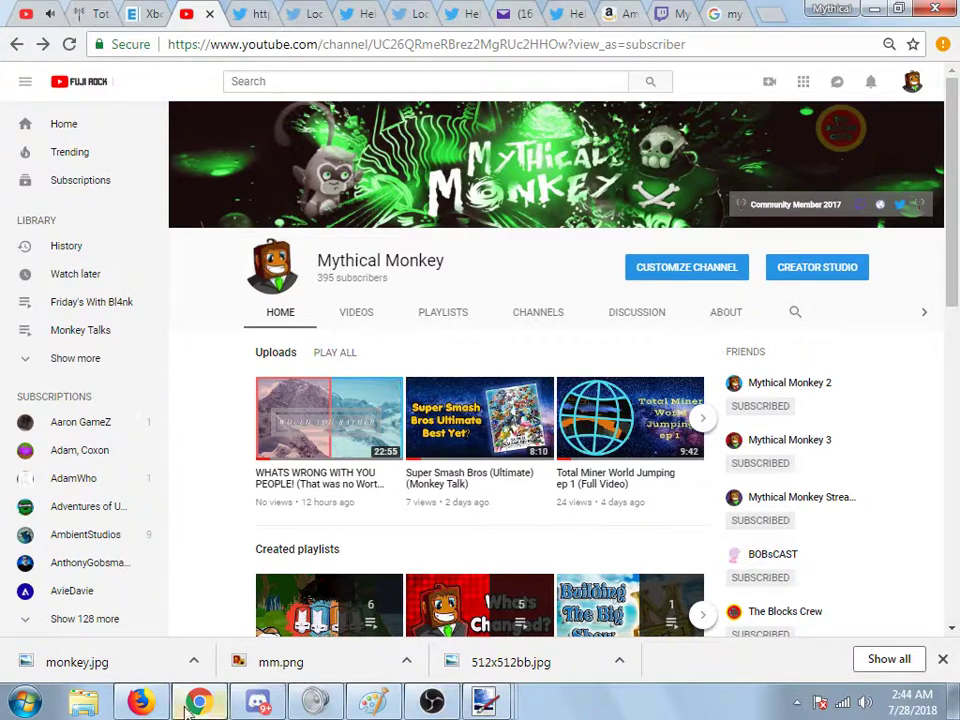
pyautogui.click(140, 701)
pyautogui.click(628, 404)
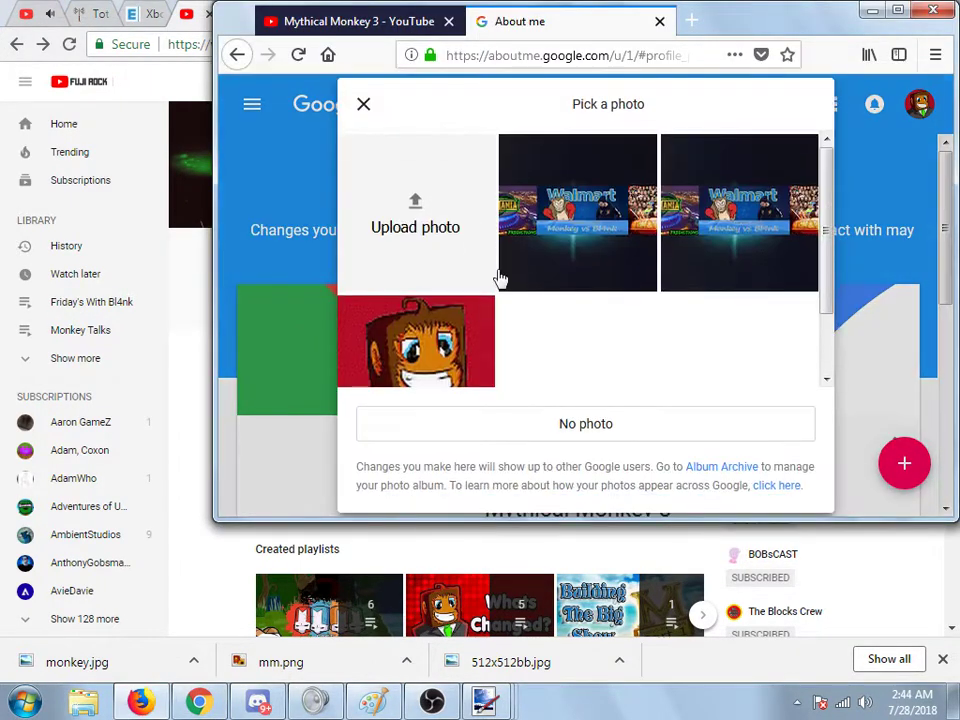
pyautogui.click(439, 214)
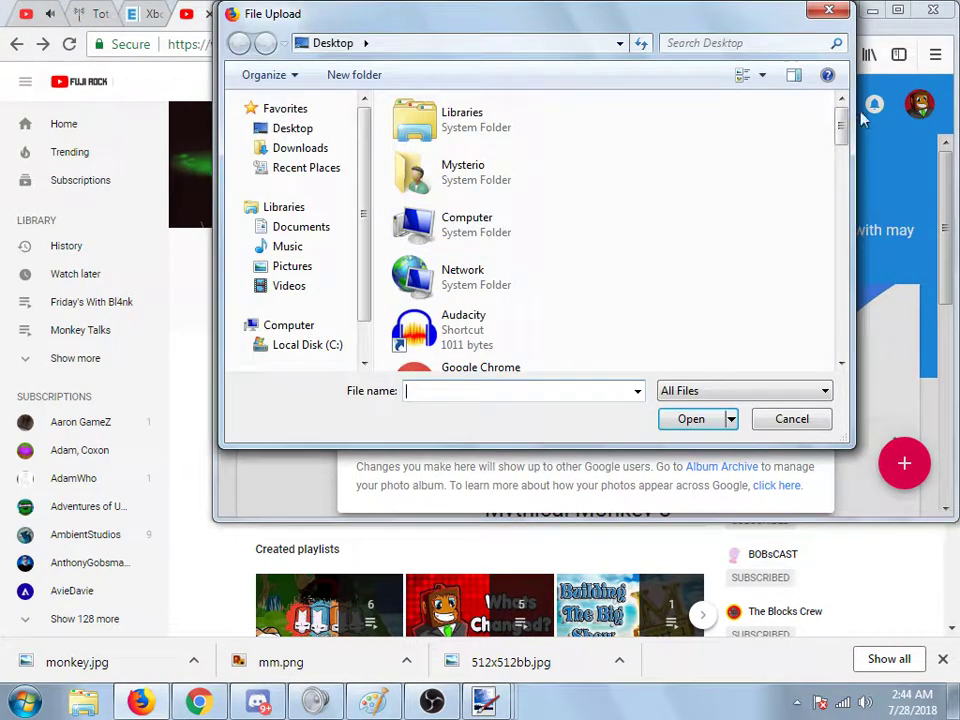
pyautogui.moveTo(841, 128); pyautogui.dragTo(838, 318)
pyautogui.click(497, 205)
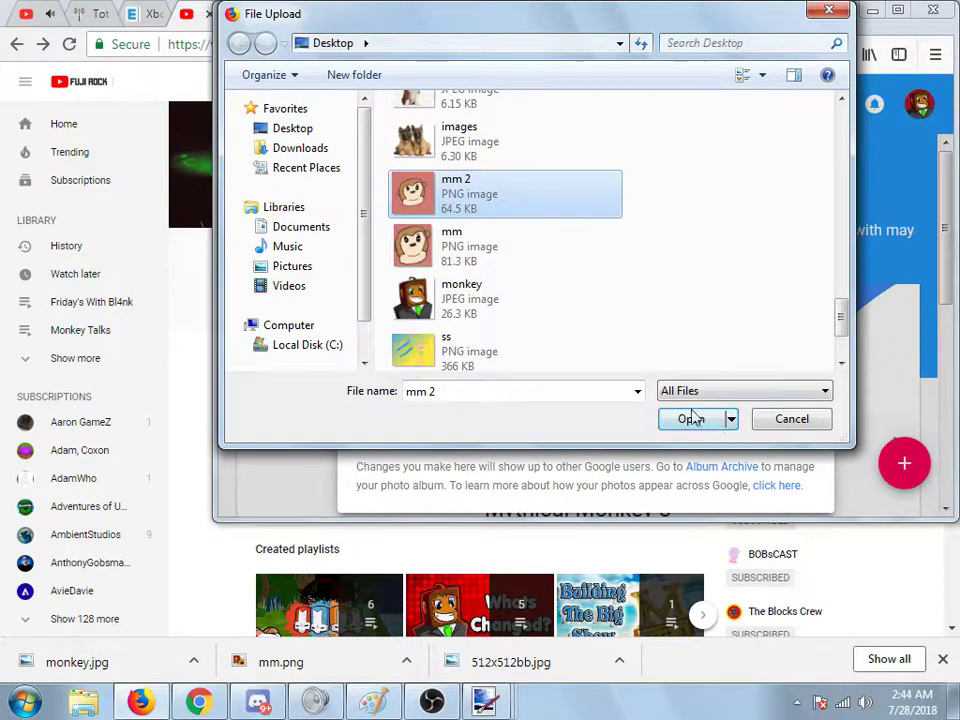
pyautogui.click(691, 419)
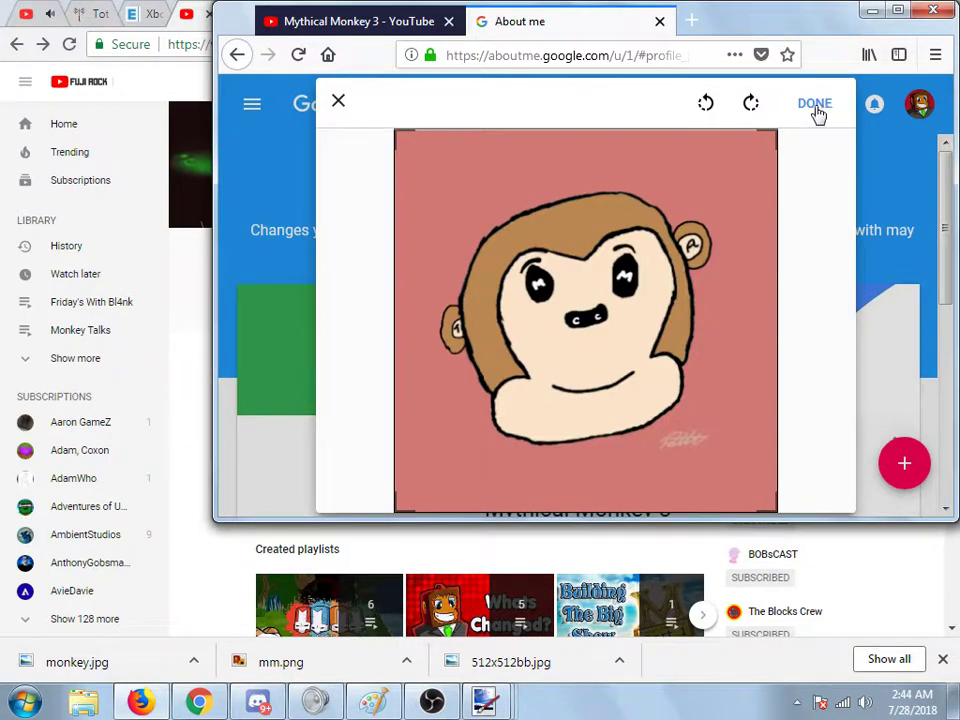
pyautogui.click(816, 106)
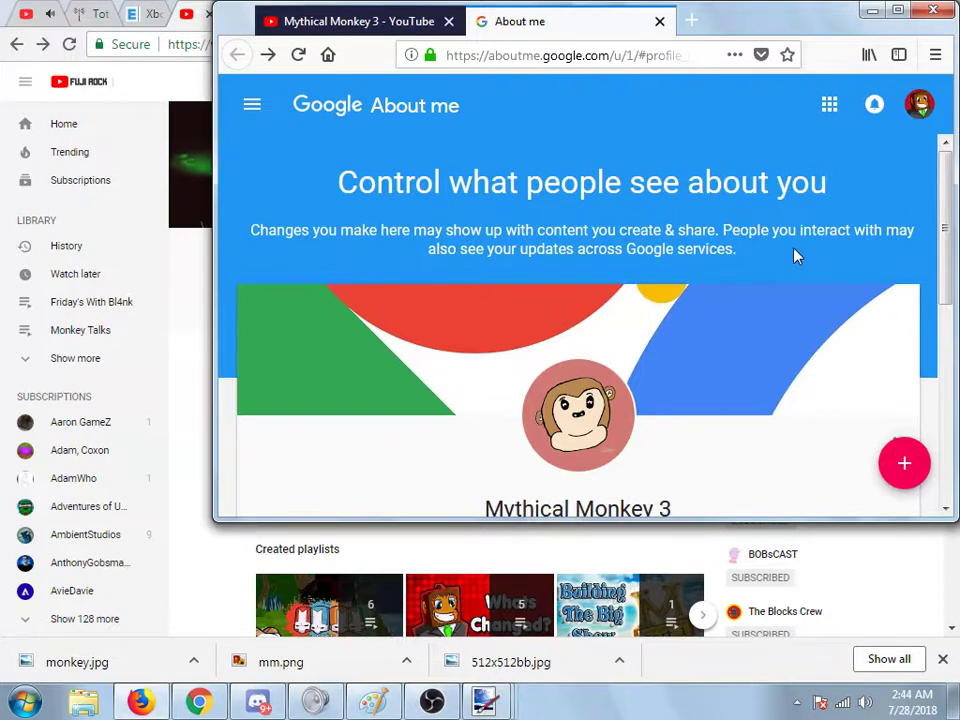
# Step: Switch to paint.net, enlarge the monkey and signature within a rectangular selection, centre them on the canvas, and save mm 2.png
pyautogui.moveTo(505, 712)
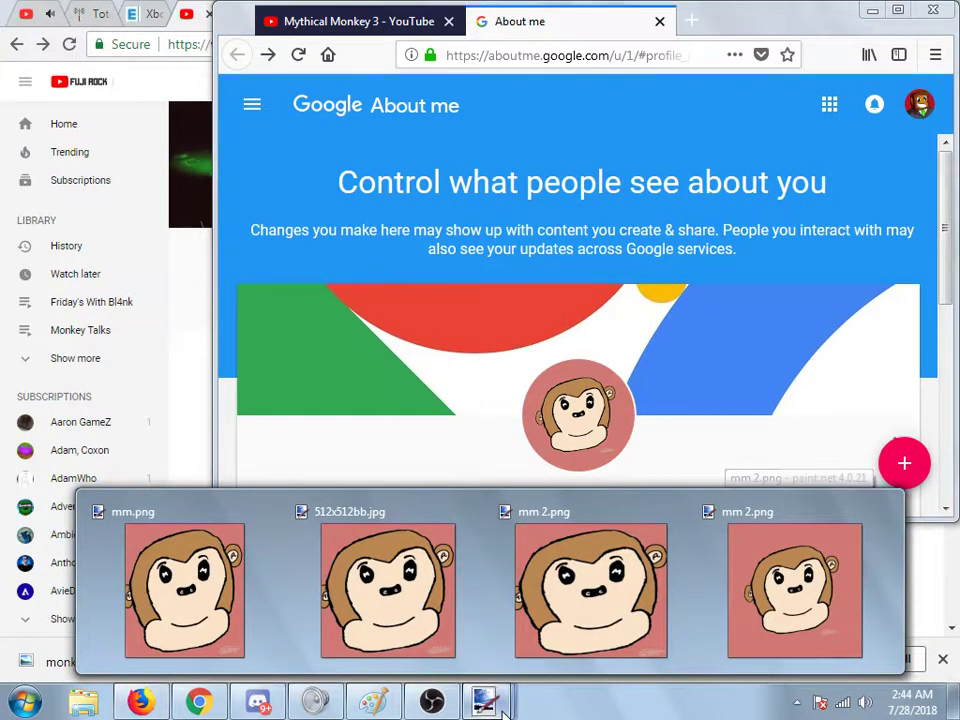
pyautogui.click(741, 632)
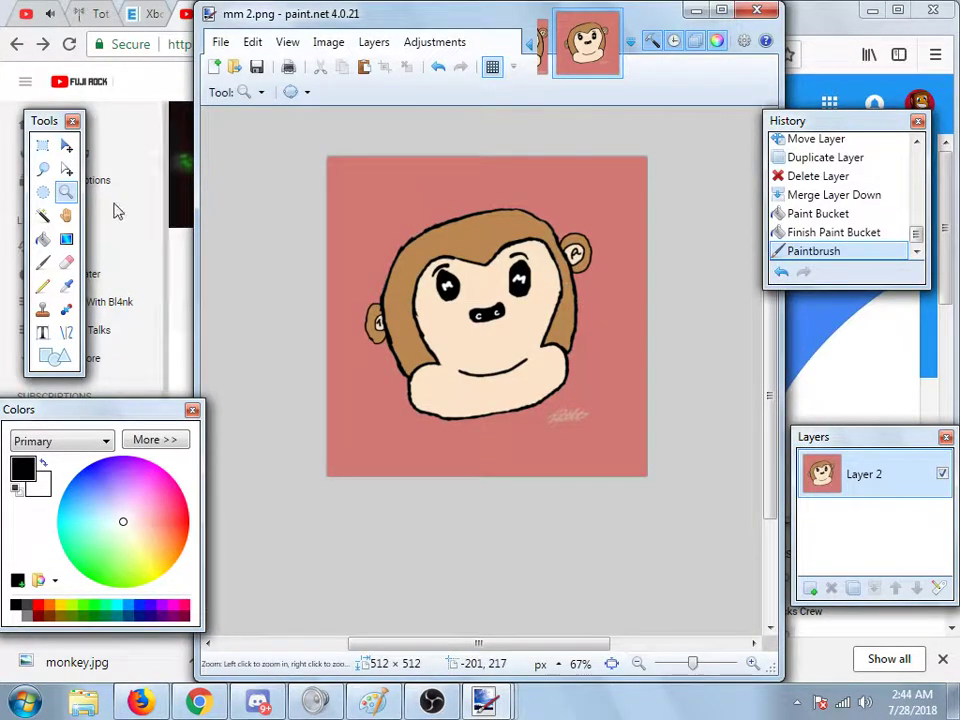
pyautogui.click(42, 145)
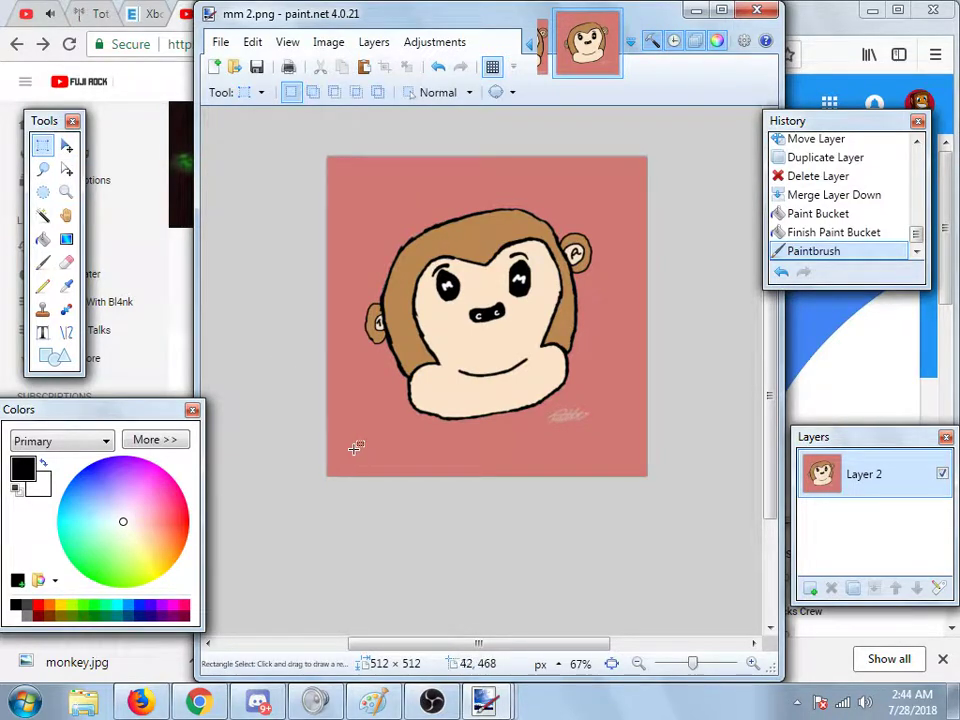
pyautogui.moveTo(366, 428); pyautogui.dragTo(599, 192)
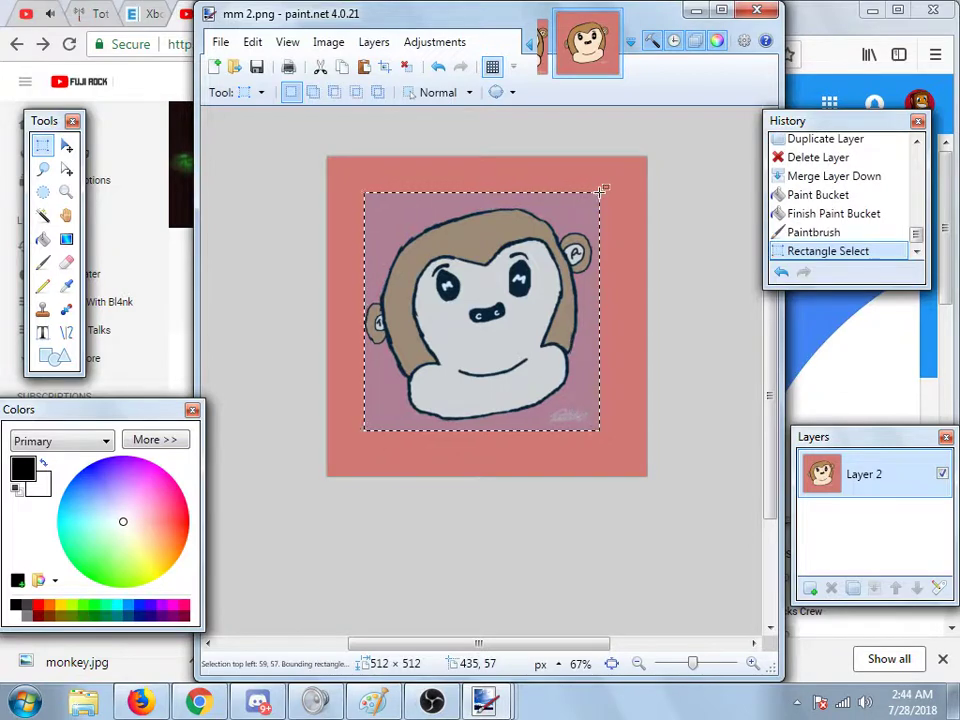
pyautogui.click(66, 145)
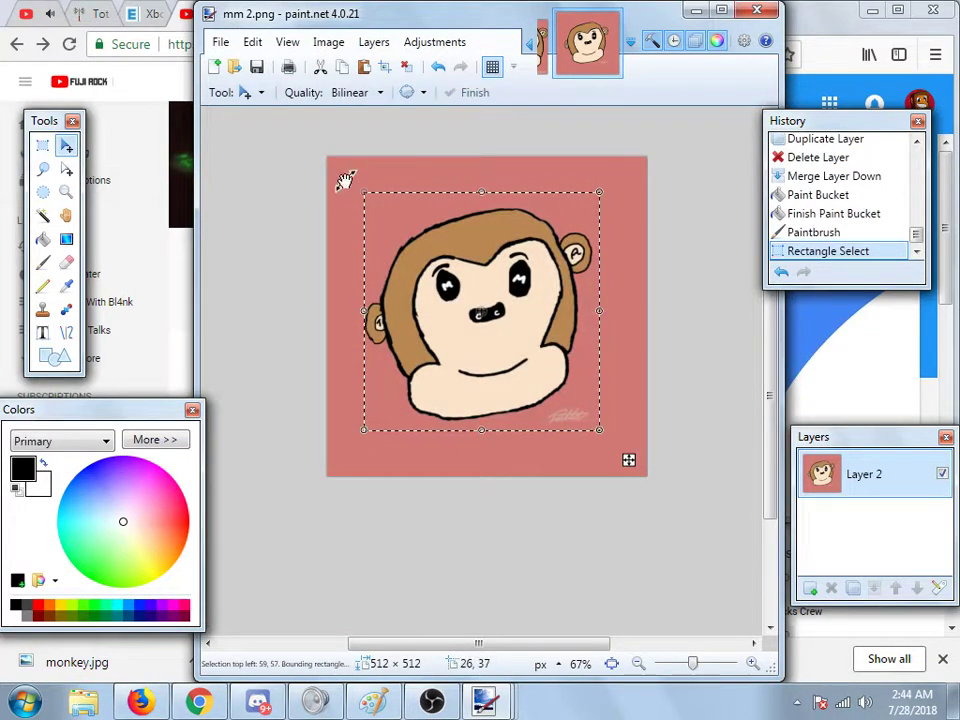
pyautogui.moveTo(371, 191)
pyautogui.mouseDown()
pyautogui.moveTo(364, 197)
pyautogui.moveTo(355, 181)
pyautogui.mouseUp()
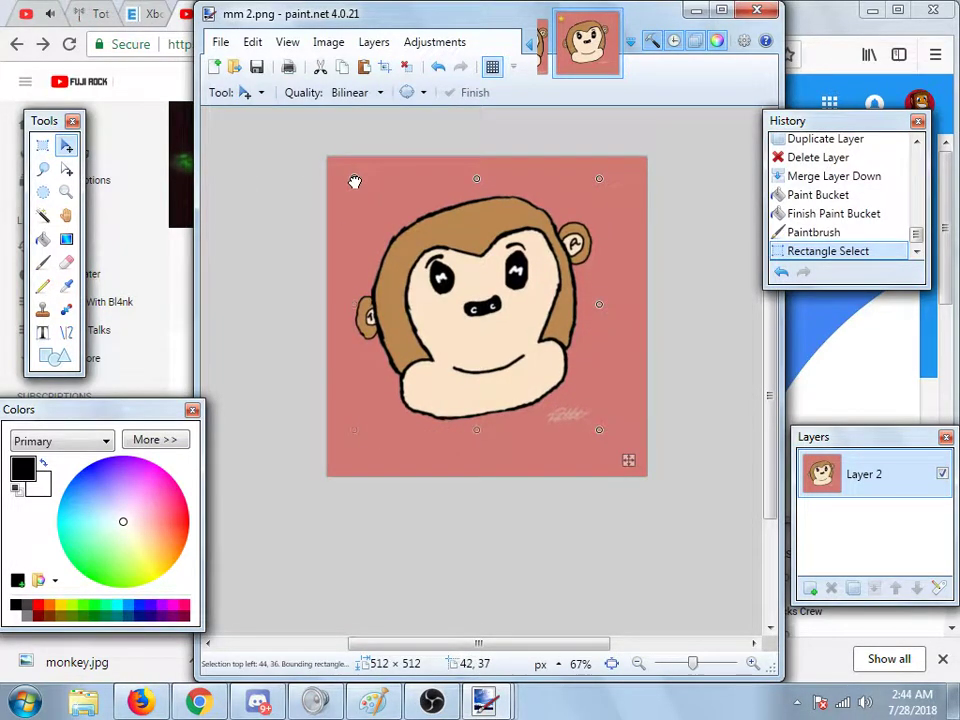
pyautogui.moveTo(599, 430); pyautogui.dragTo(613, 449)
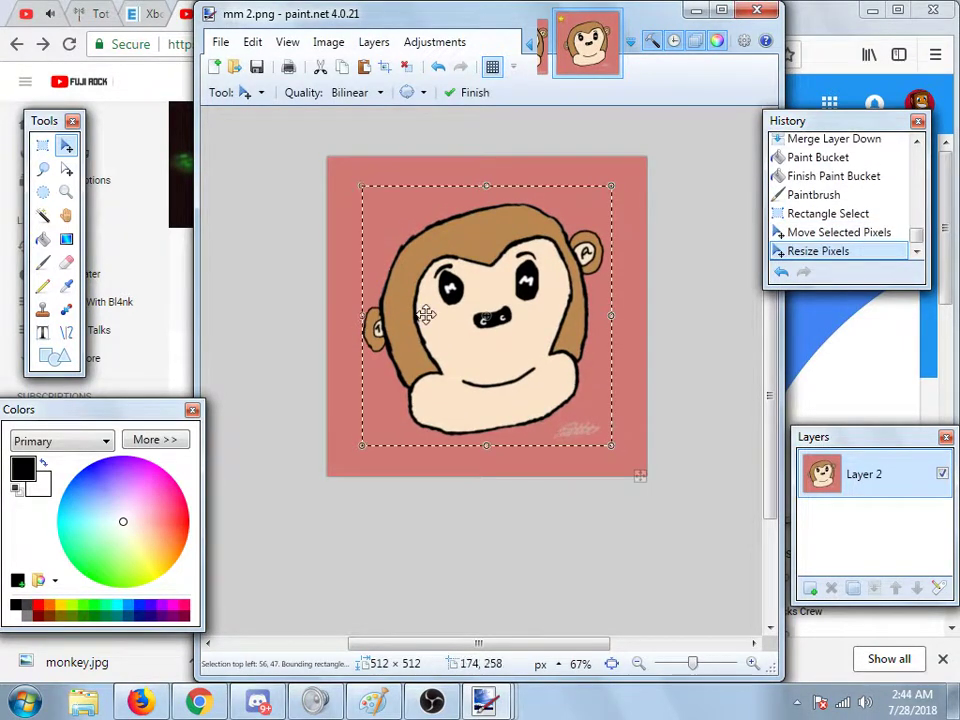
pyautogui.click(256, 68)
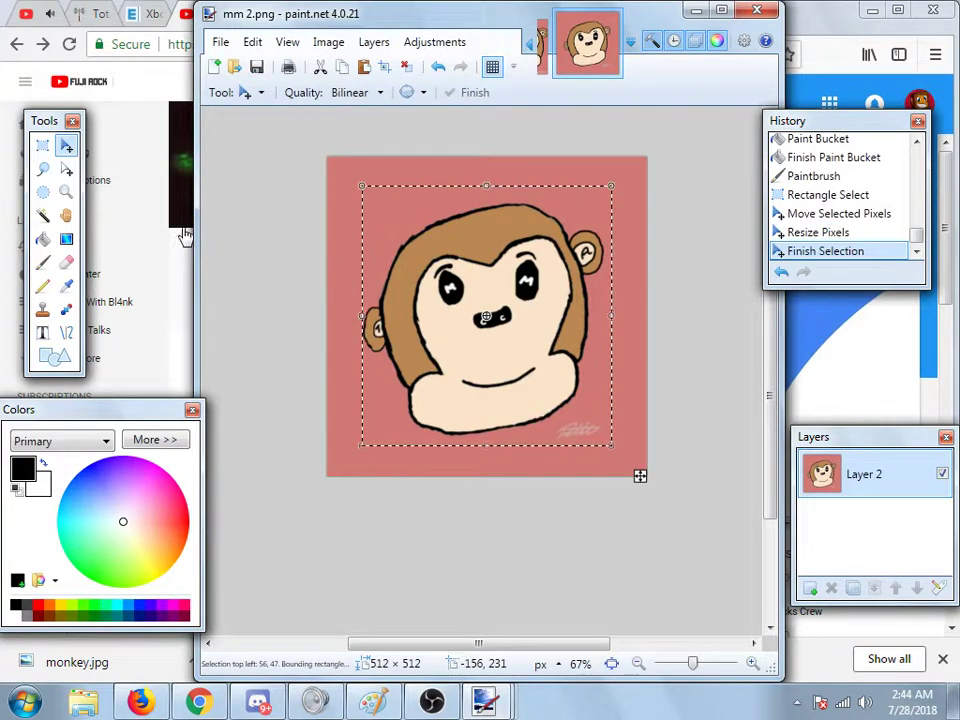
# Step: Switch to Firefox and replace the About me profile photo with the resaved mm 2 image from the Desktop, uncropped
pyautogui.click(184, 240)
pyautogui.click(199, 703)
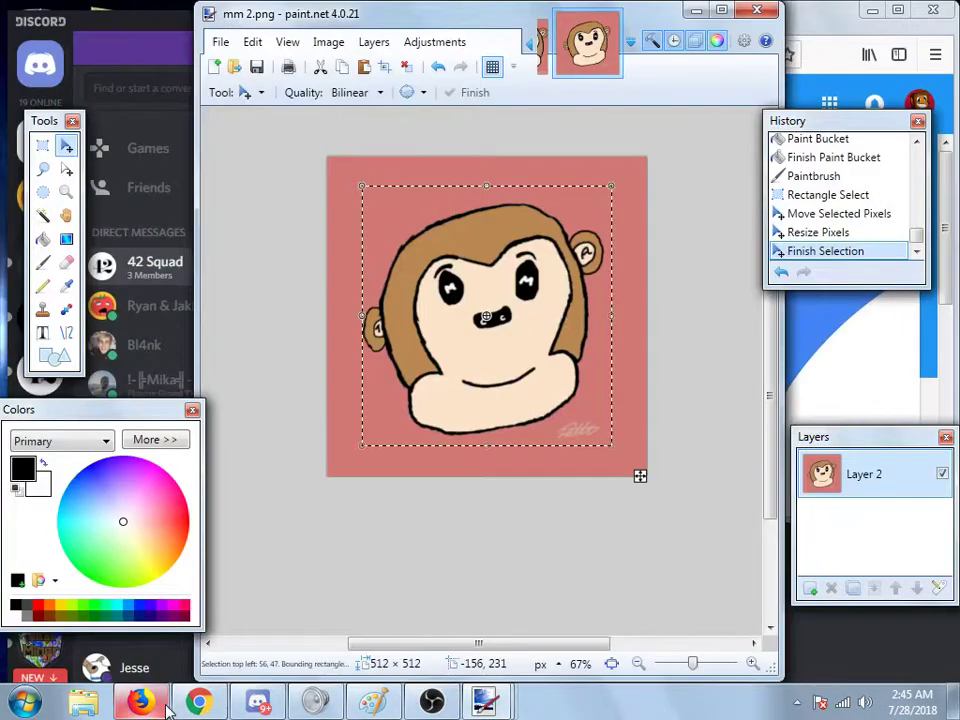
pyautogui.click(140, 703)
pyautogui.click(588, 430)
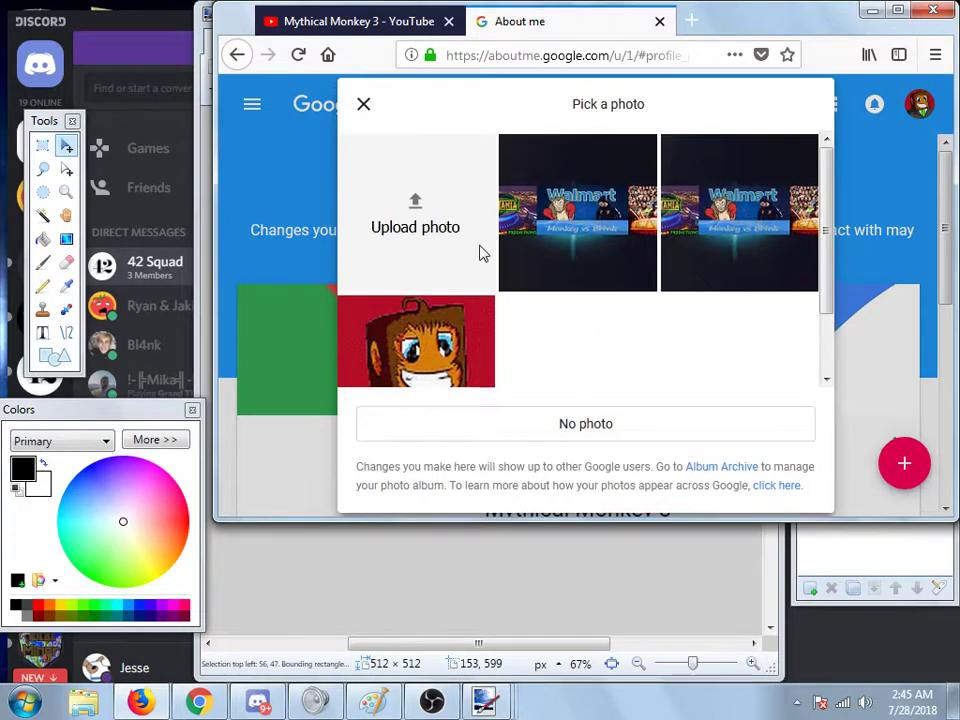
pyautogui.click(480, 250)
pyautogui.click(292, 130)
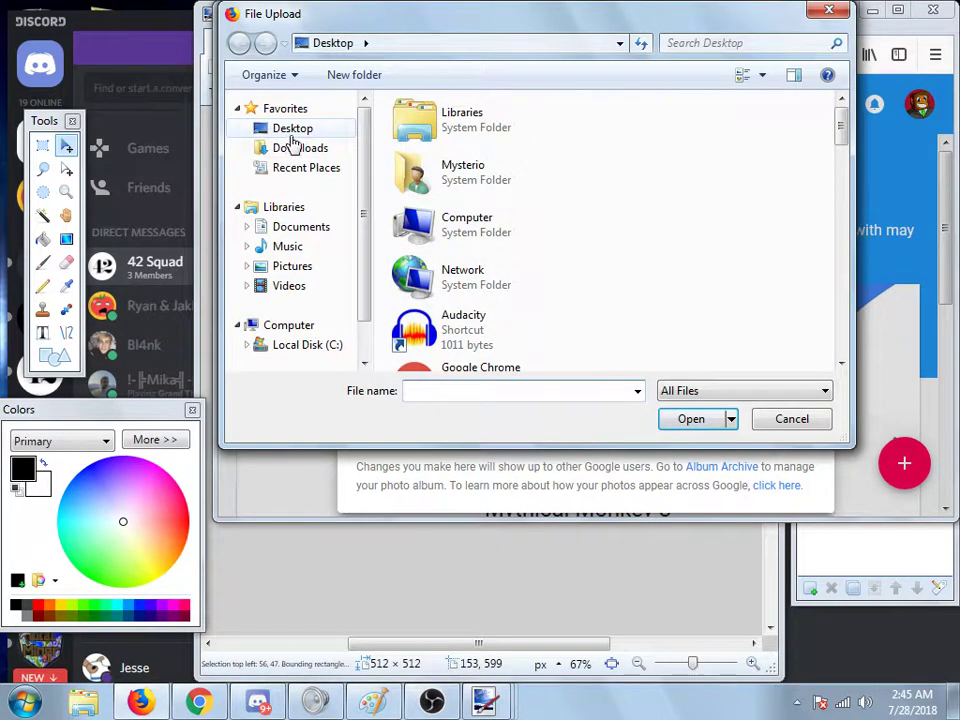
pyautogui.moveTo(847, 143); pyautogui.dragTo(847, 334)
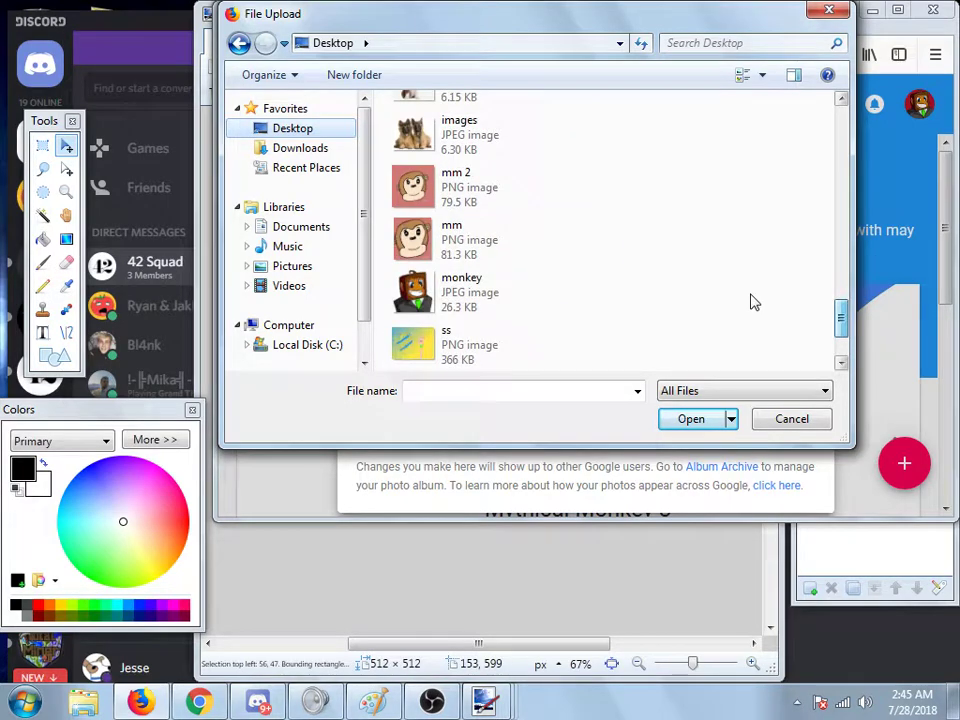
pyautogui.click(478, 205)
pyautogui.click(692, 420)
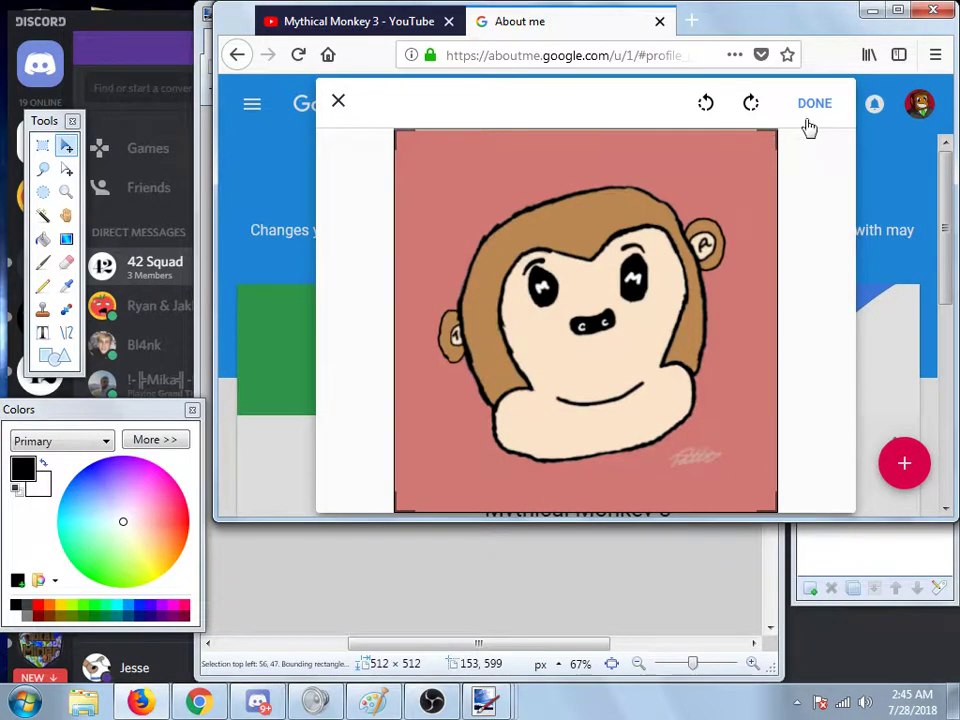
pyautogui.click(815, 104)
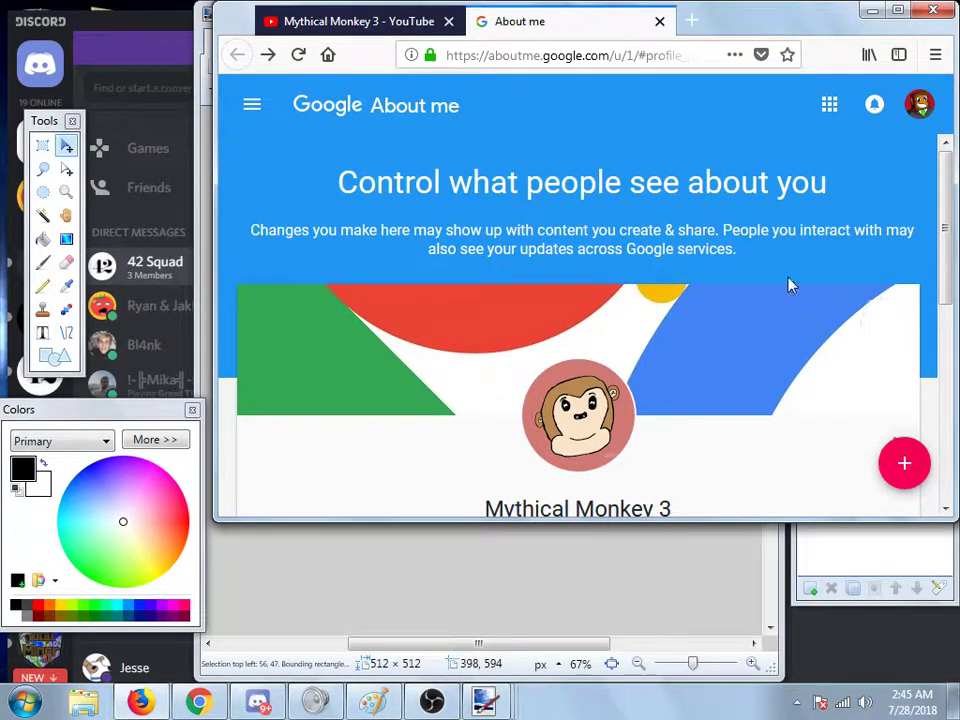
# Step: Reload the Mythical Monkey 3 YouTube channel page to check its icon, and return to mm 2.png in paint.net
pyautogui.click(383, 20)
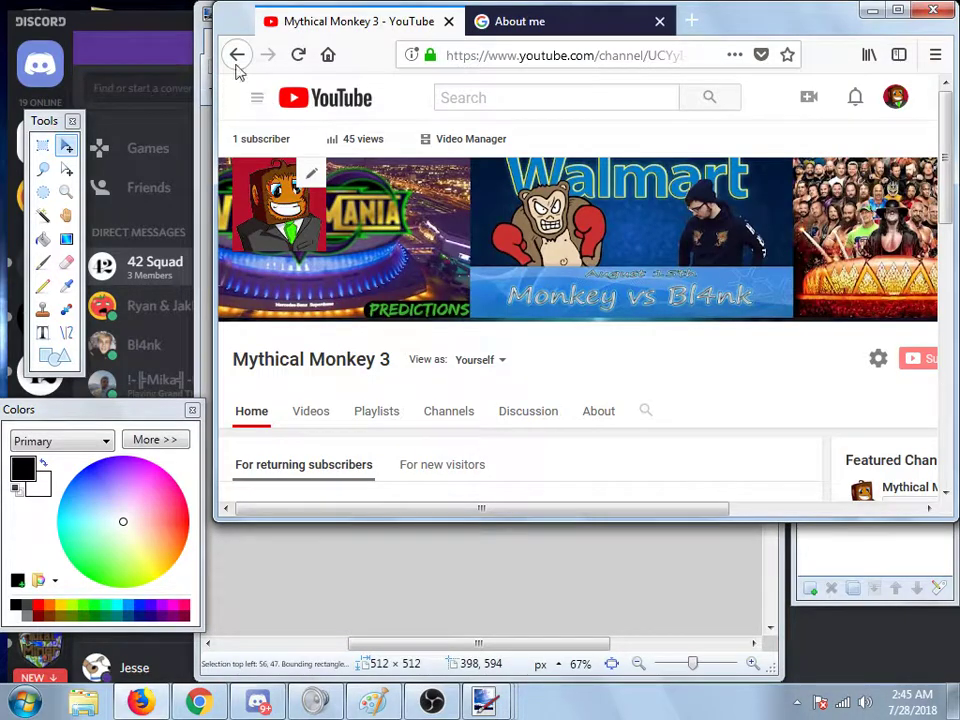
pyautogui.click(298, 56)
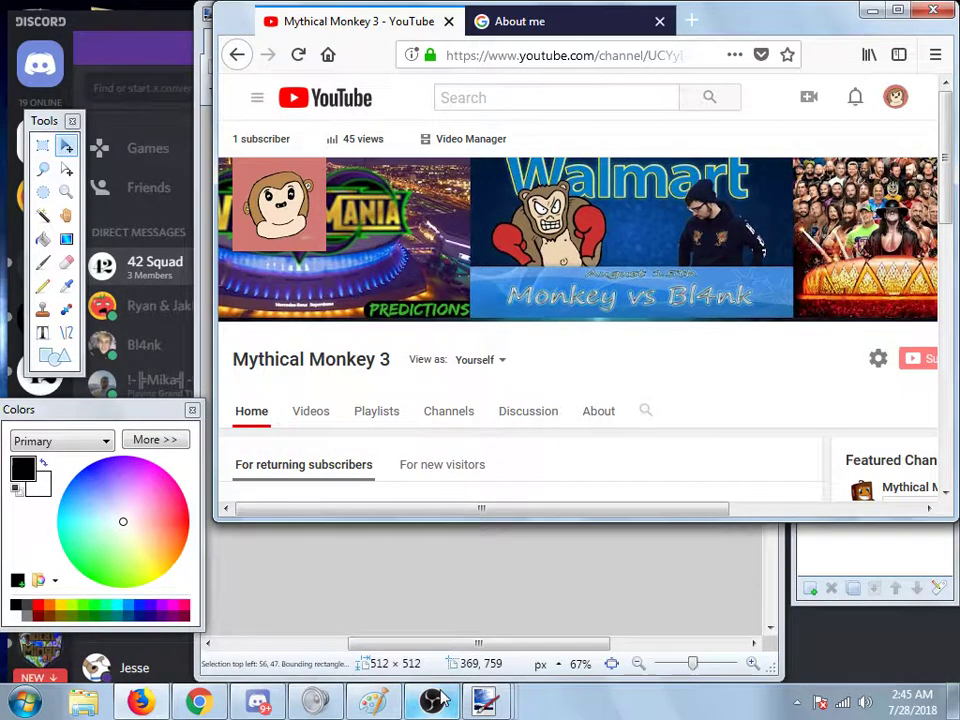
pyautogui.moveTo(432, 702)
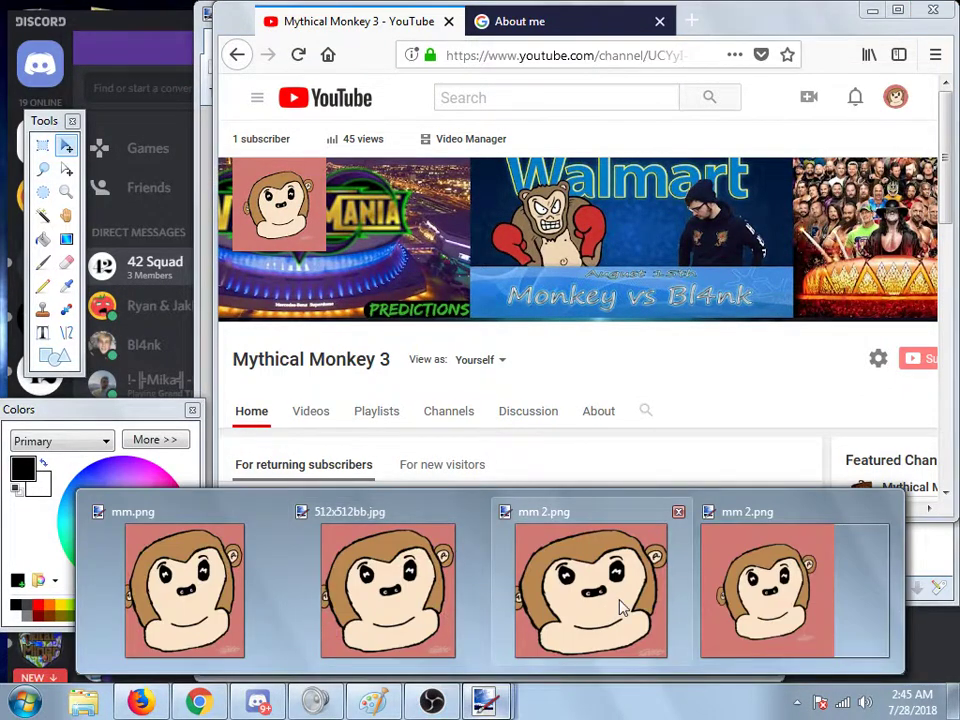
pyautogui.click(621, 606)
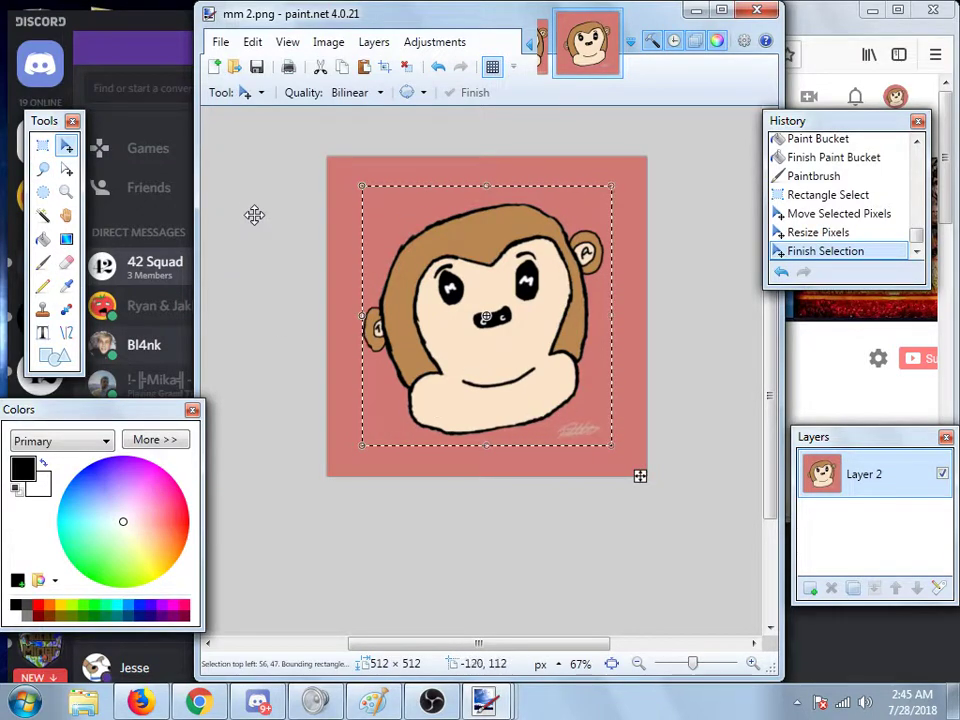
# Step: Deselect the monkey and fill the pink background around it with white using the Paint Bucket
pyautogui.click(42, 145)
pyautogui.click(331, 165)
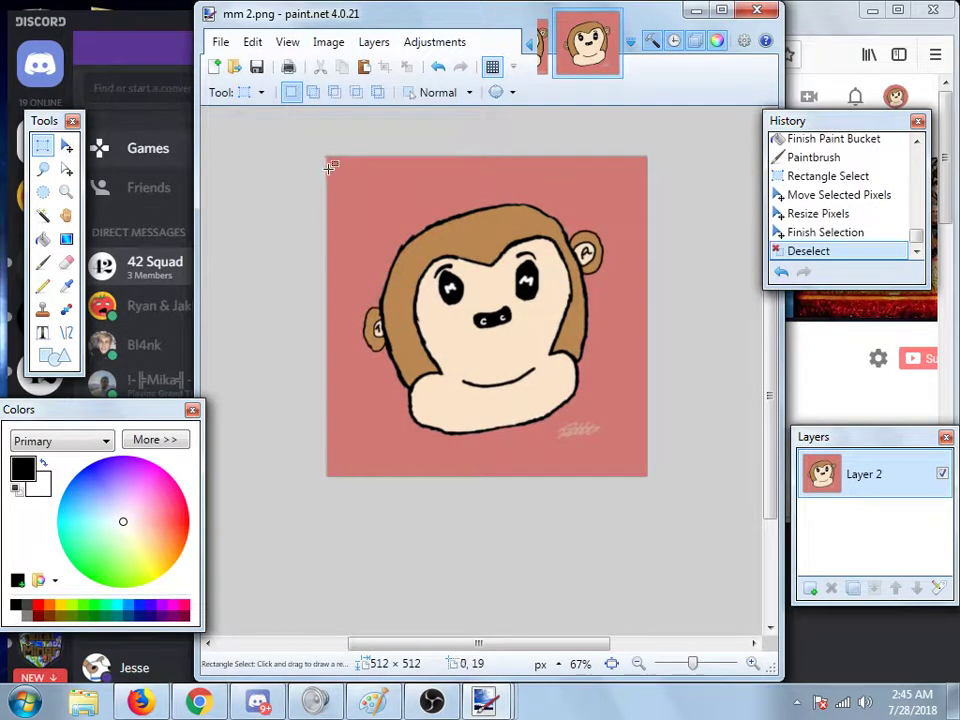
pyautogui.click(42, 240)
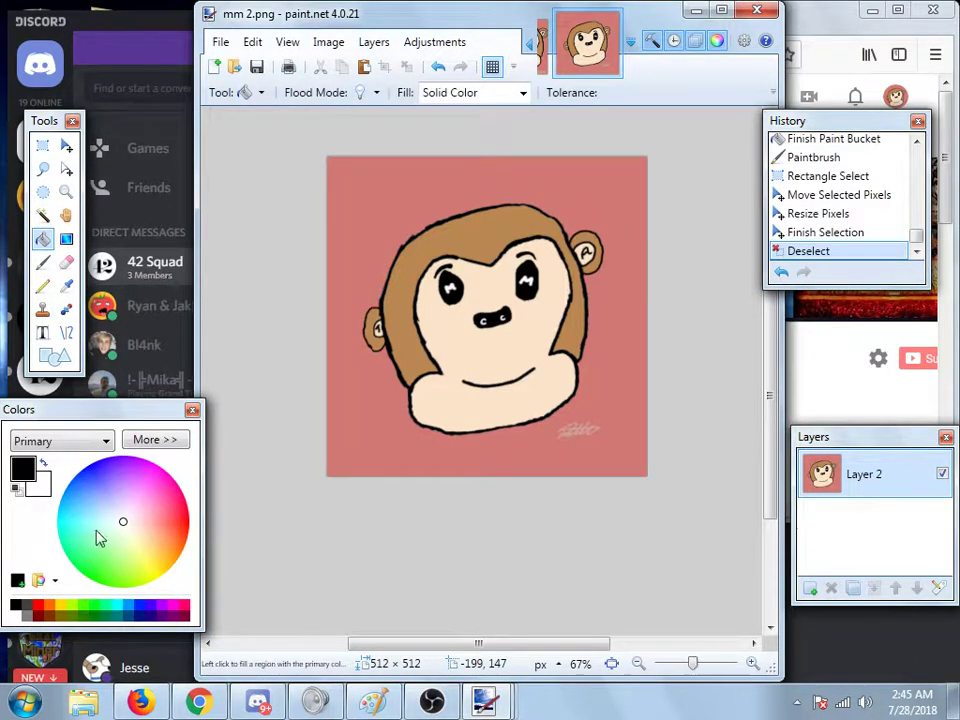
pyautogui.click(15, 616)
pyautogui.click(348, 222)
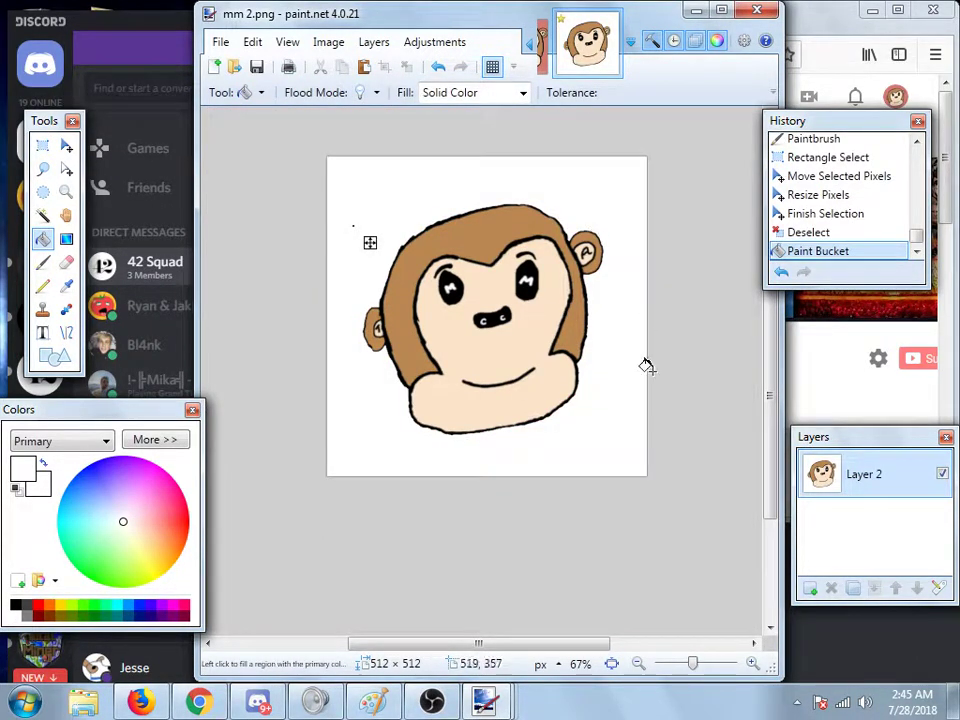
# Step: Save the white-background image as a new PNG named mm 3 on the Desktop with auto-detected bit depth
pyautogui.click(222, 42)
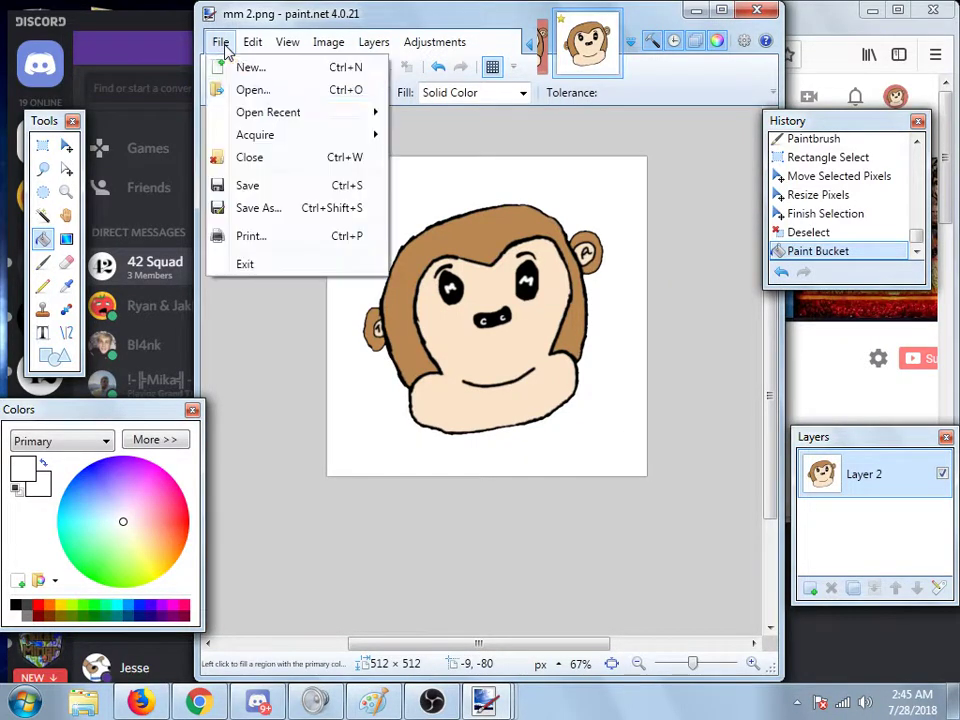
pyautogui.click(262, 208)
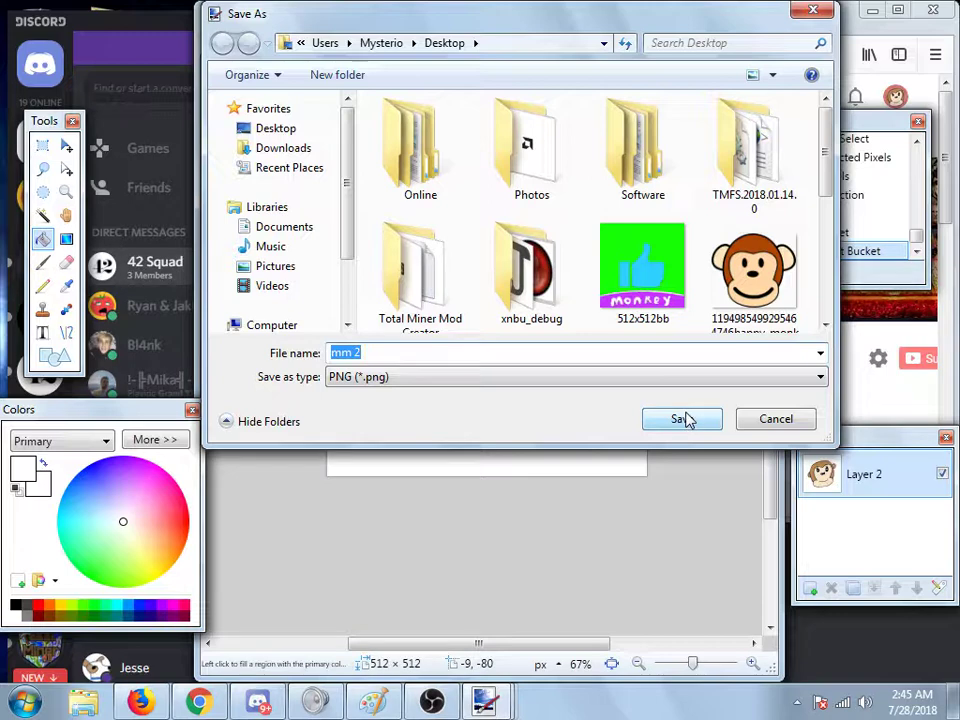
pyautogui.click(543, 359)
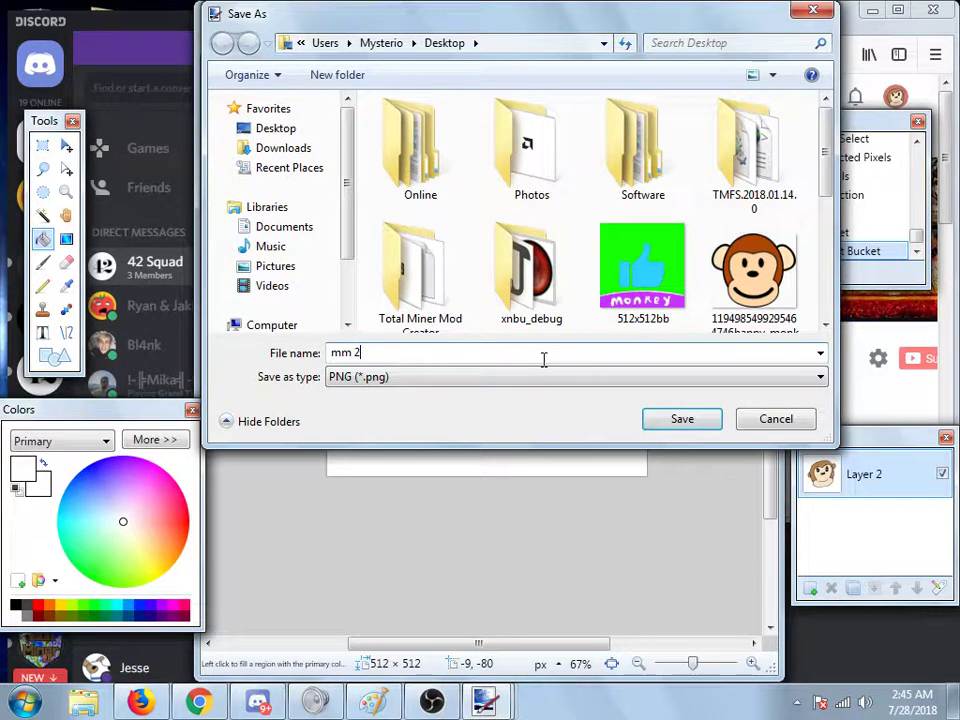
pyautogui.press('BackSpace')
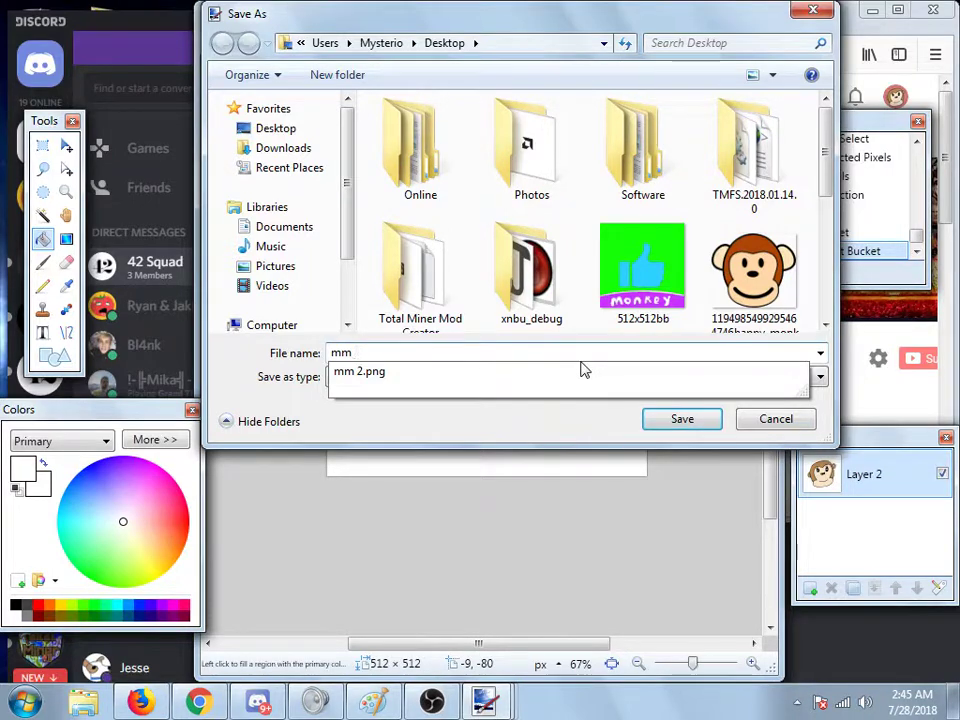
pyautogui.write('3')
pyautogui.click(677, 424)
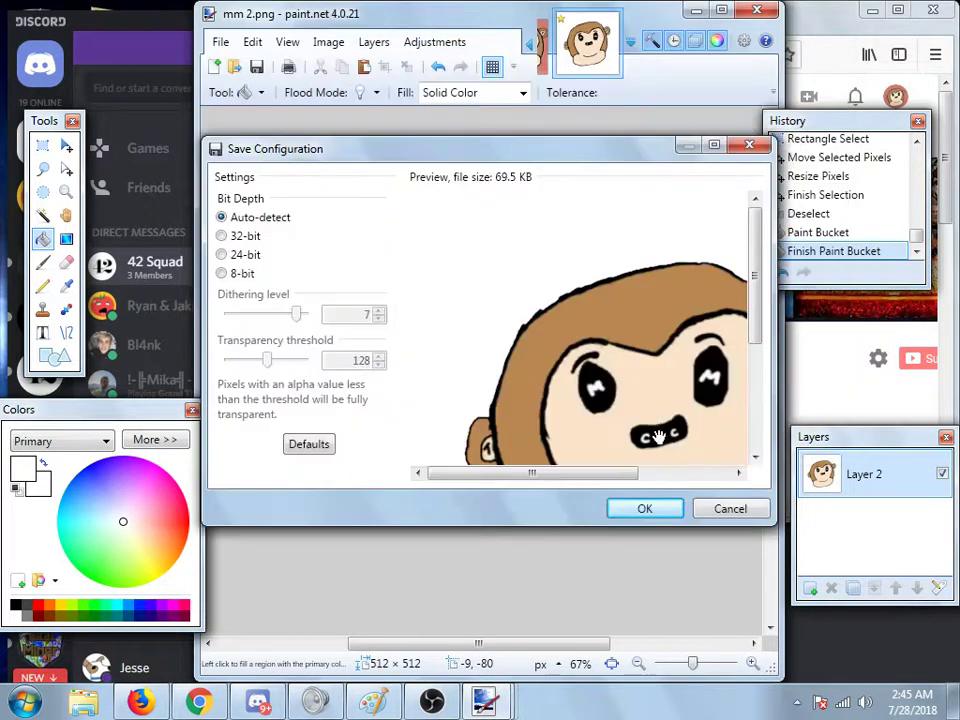
pyautogui.click(643, 510)
# Step: Switch to Chrome and open the Mythical Monkey channel's icon for editing on the Google About me page
pyautogui.click(815, 645)
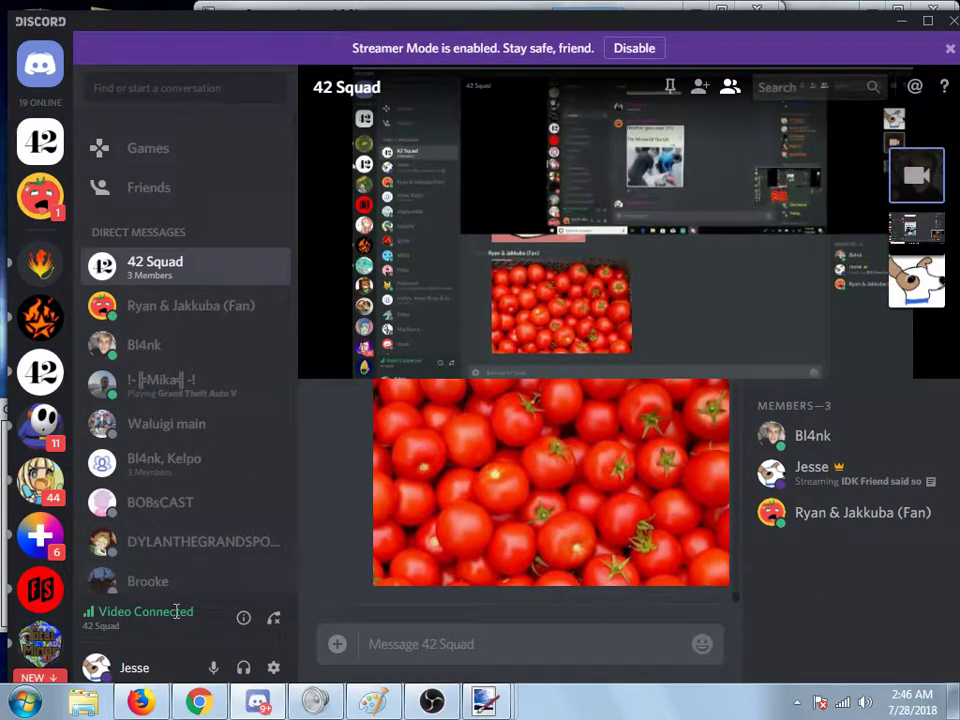
pyautogui.click(203, 703)
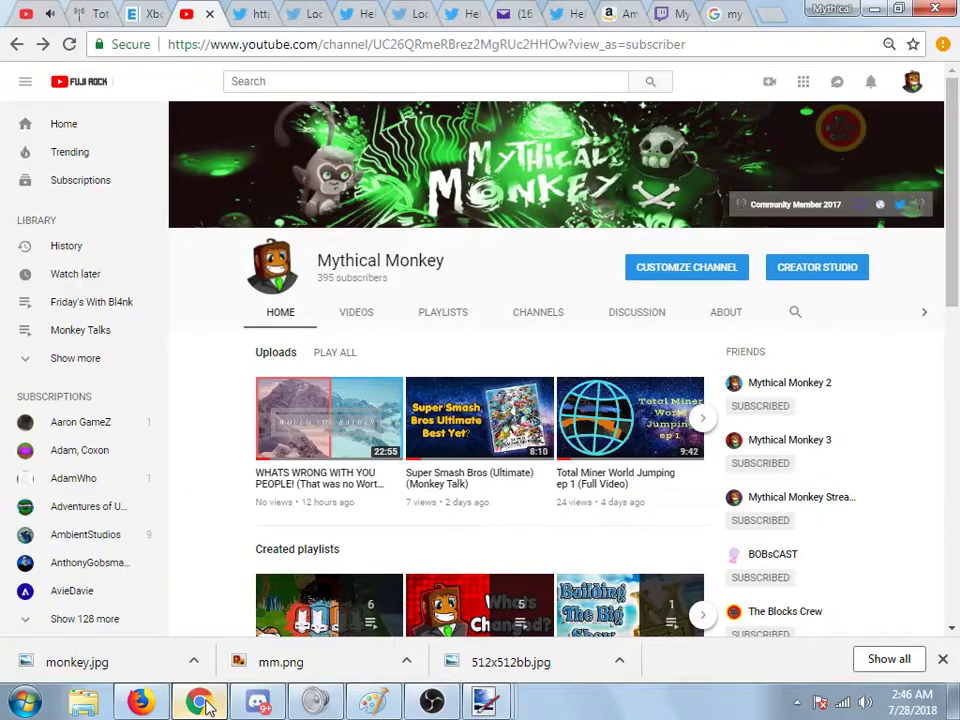
pyautogui.click(278, 272)
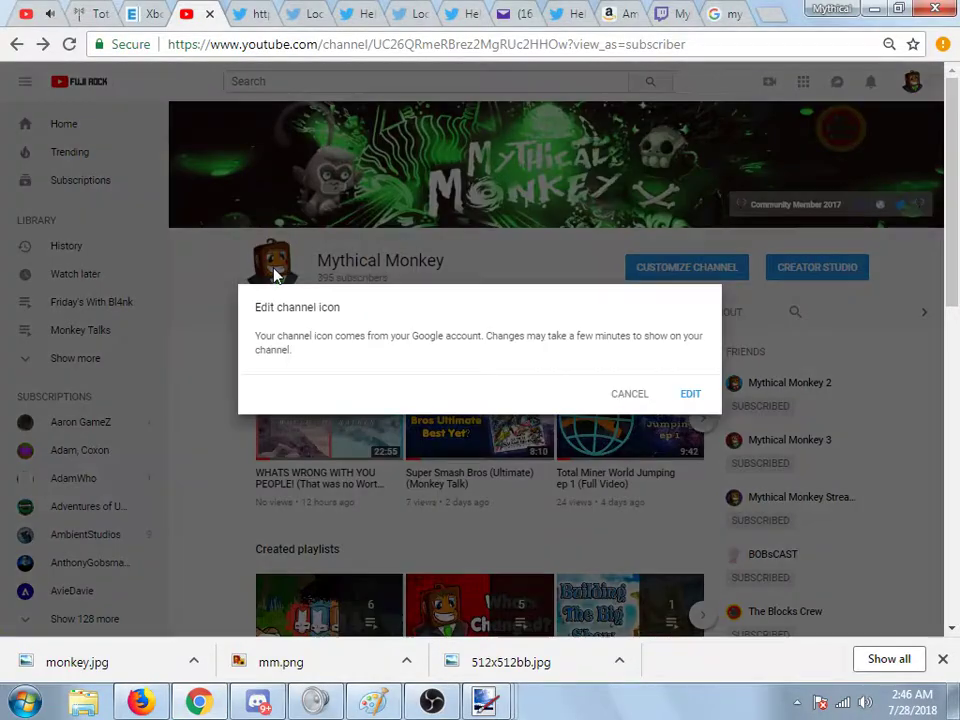
pyautogui.click(689, 392)
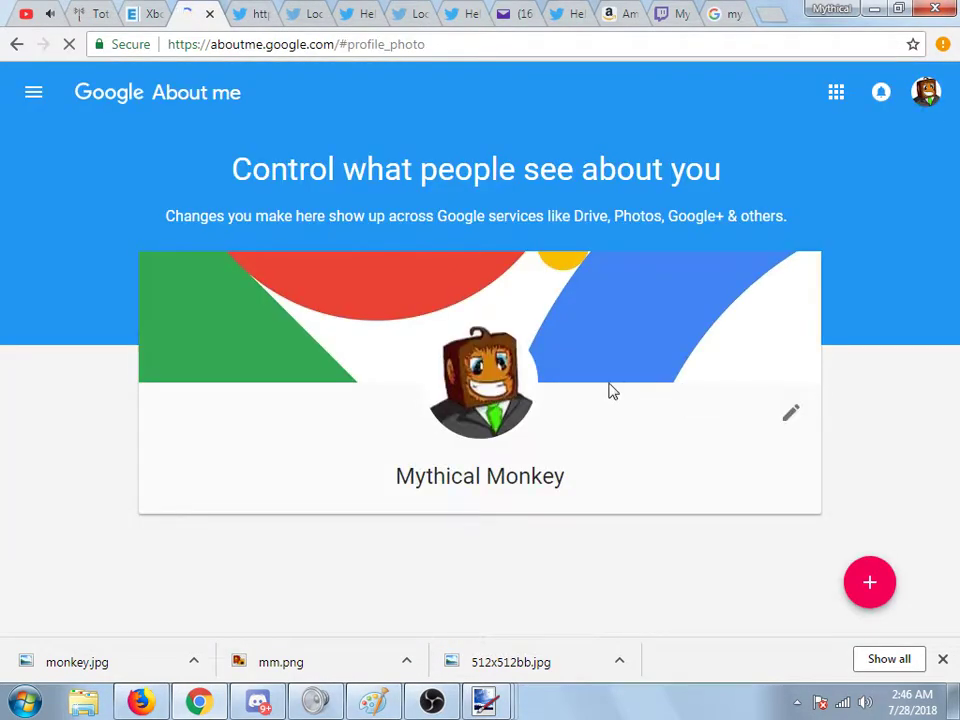